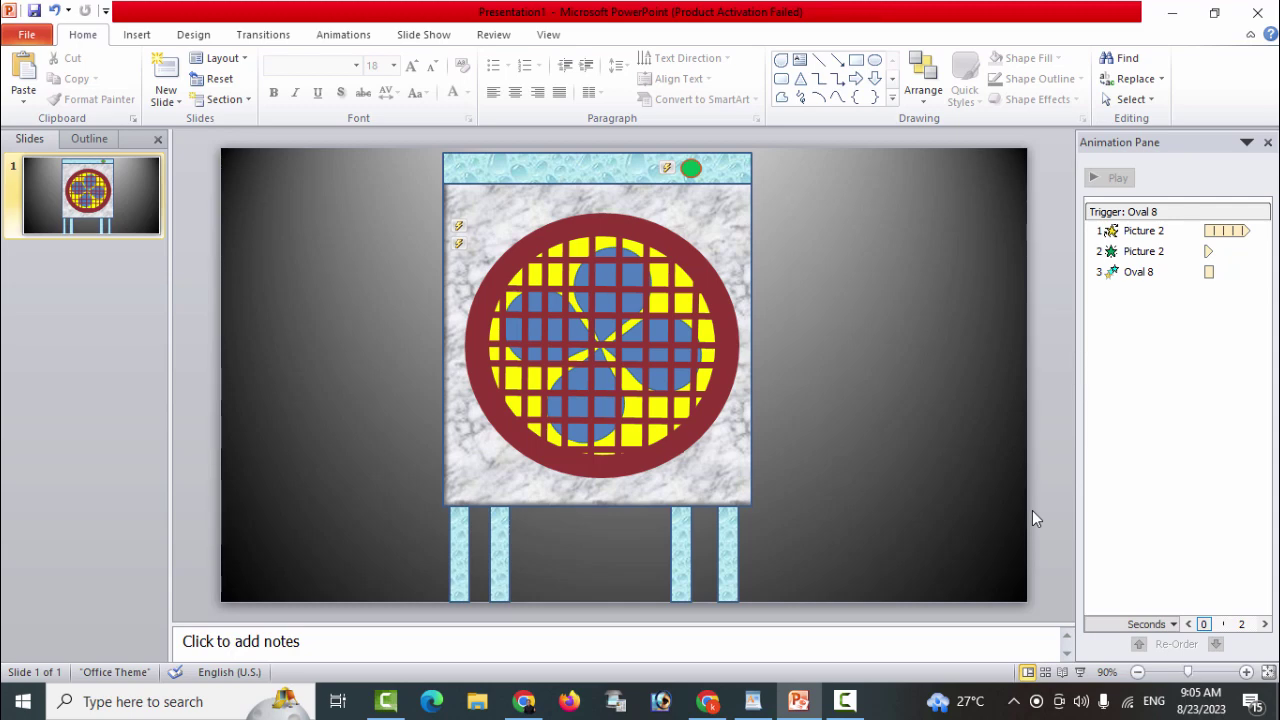
Preview the cooler slide show, turning the fan on and off twice with the indicator
key(F5)
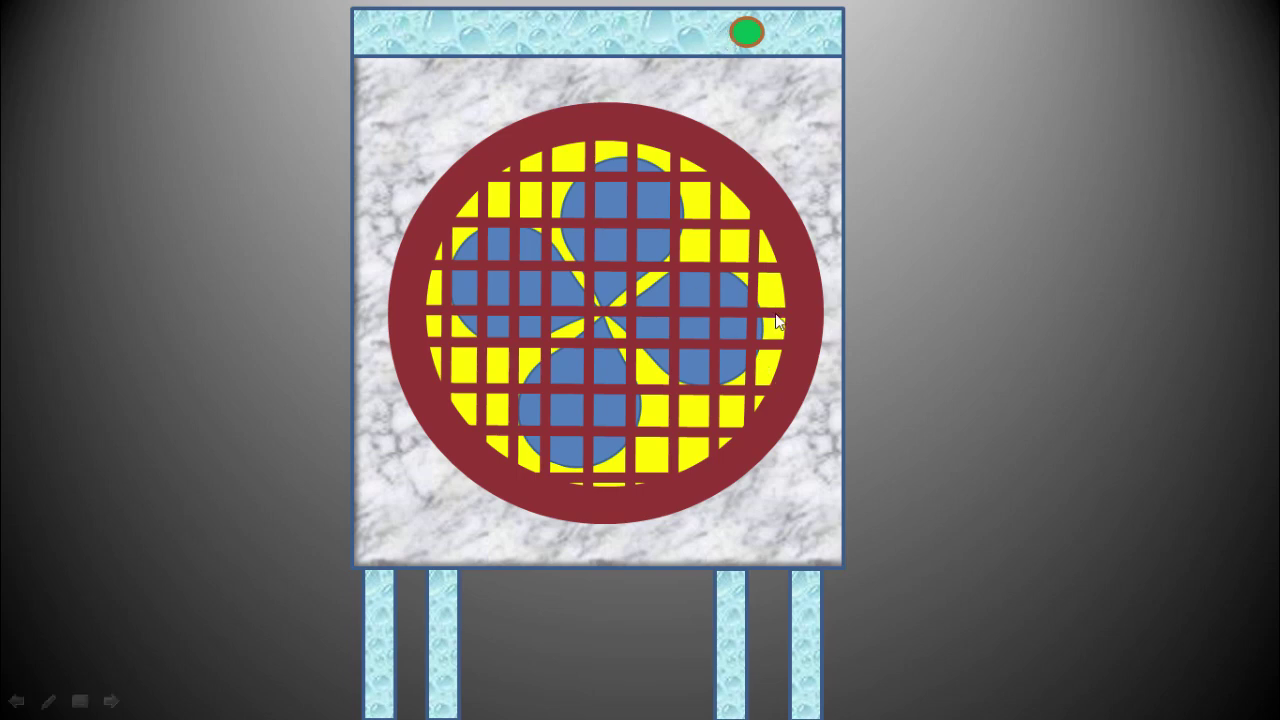
click(746, 33)
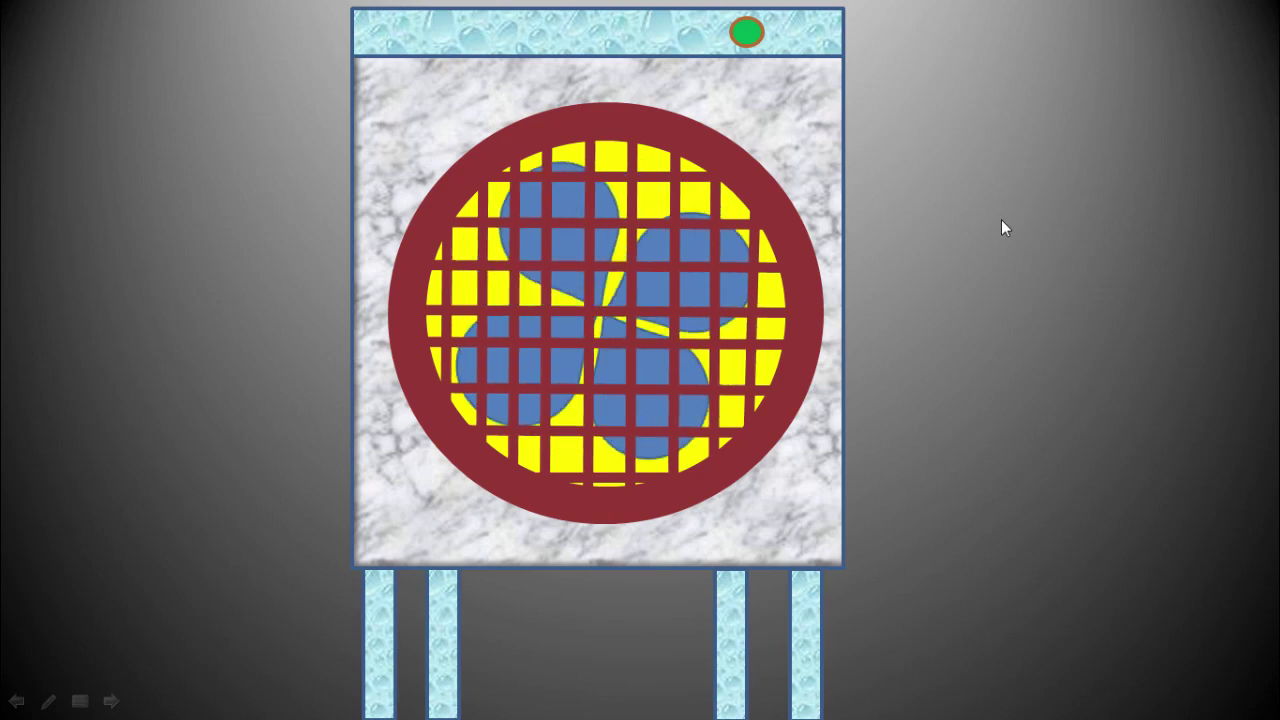
click(752, 38)
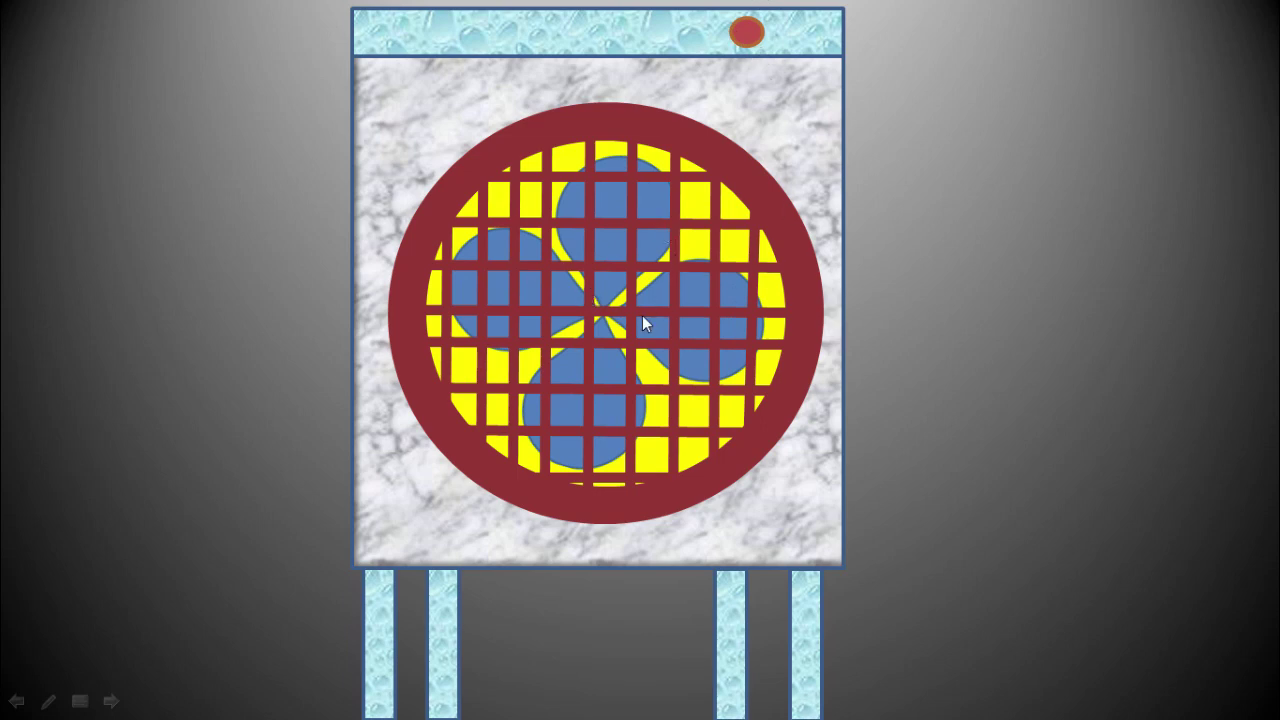
click(748, 38)
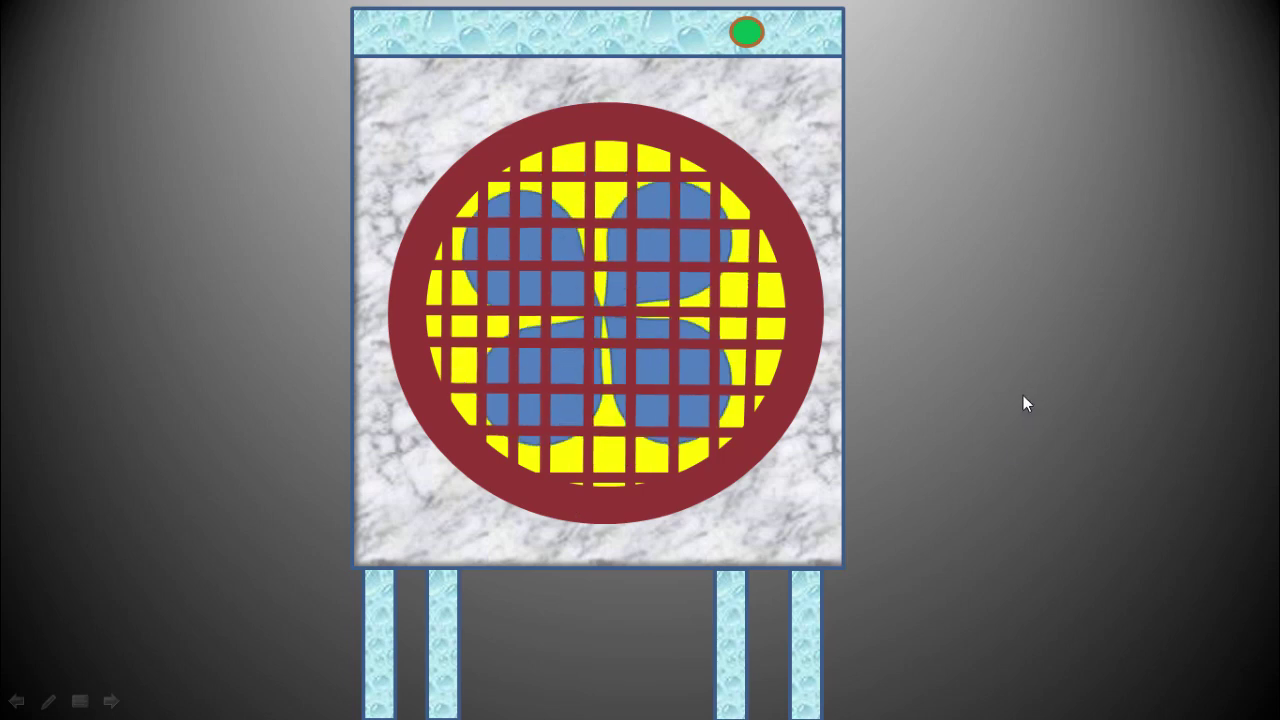
click(748, 36)
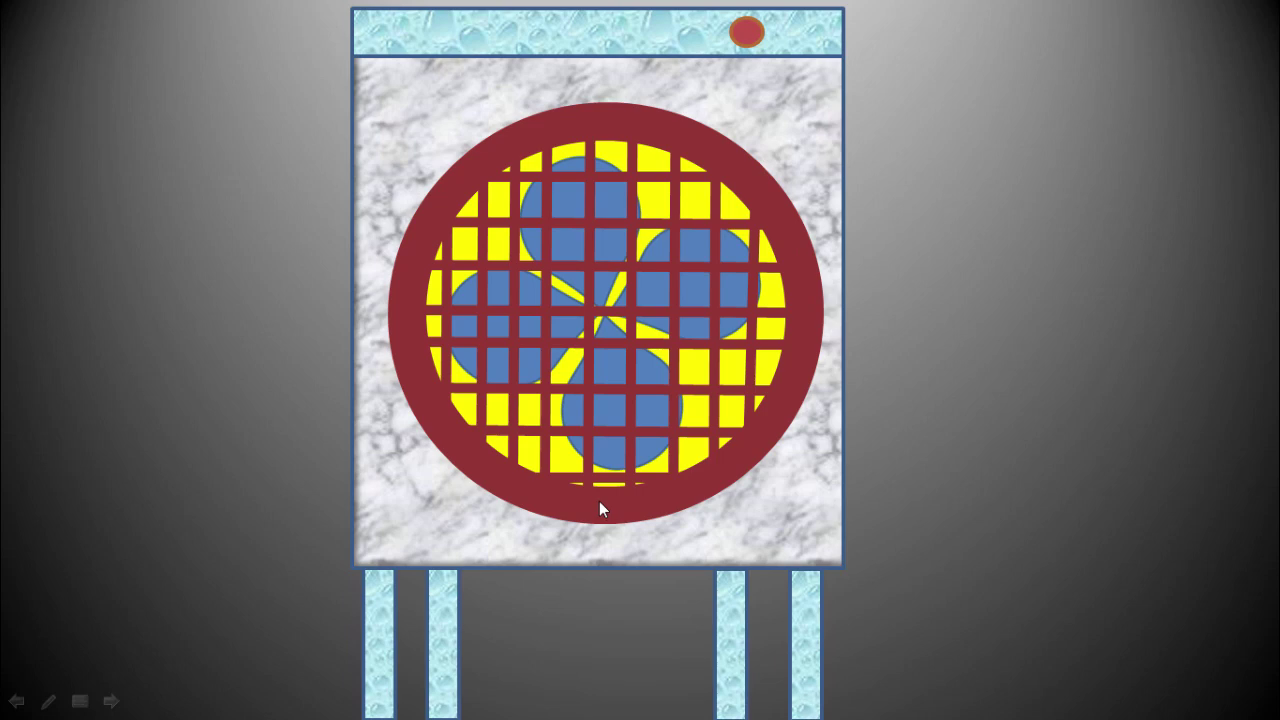
key(Escape)
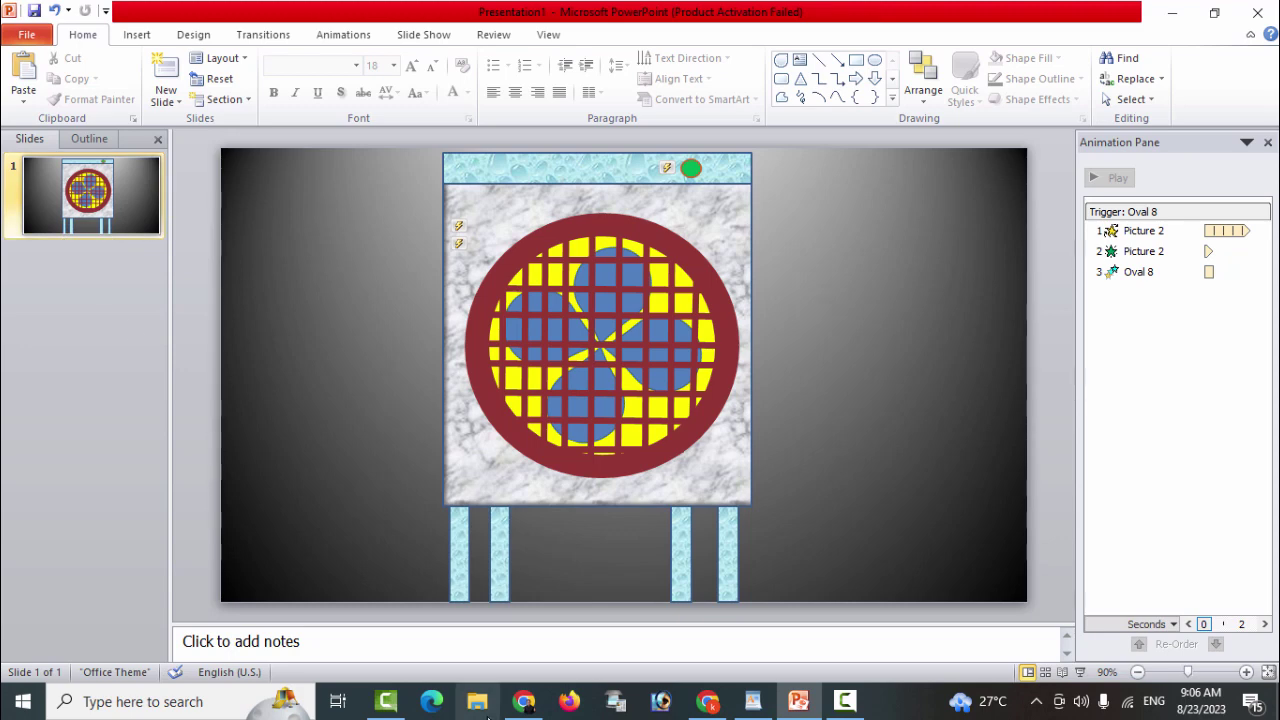
In Chrome, replace the YouTube search with 'fan animation video' and run it
click(523, 702)
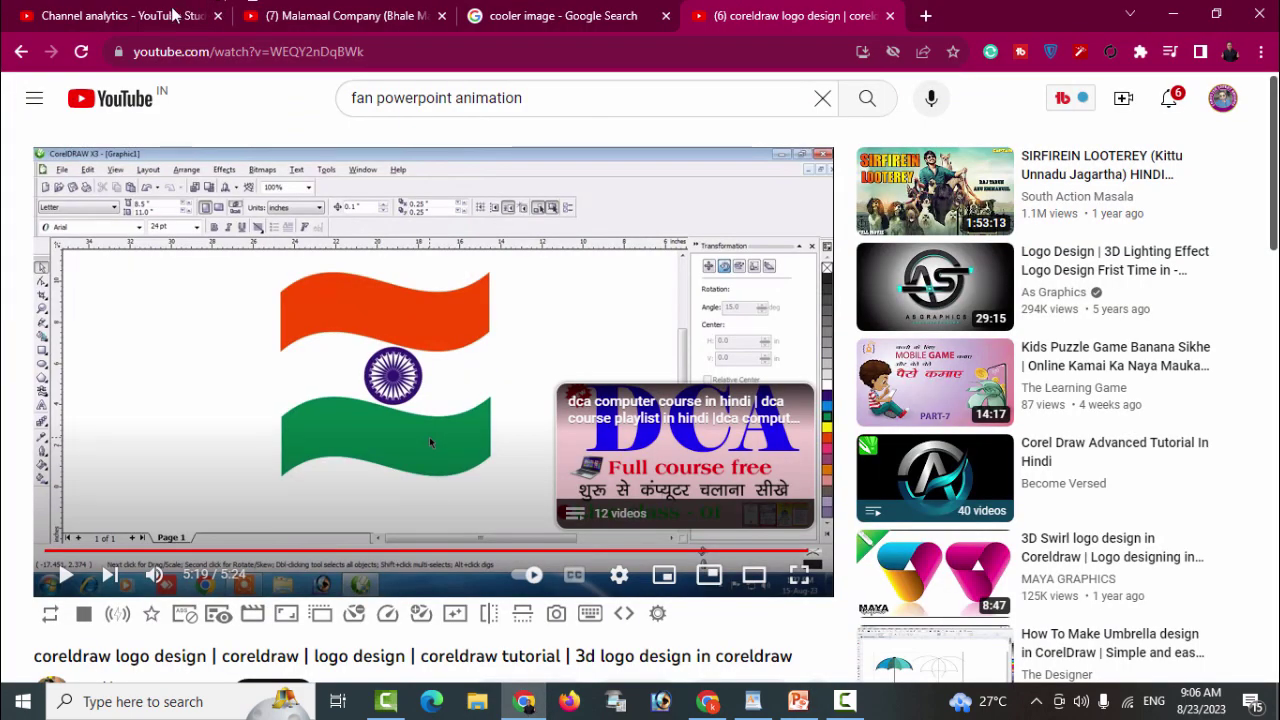
click(502, 100)
drag(554, 103, 258, 92)
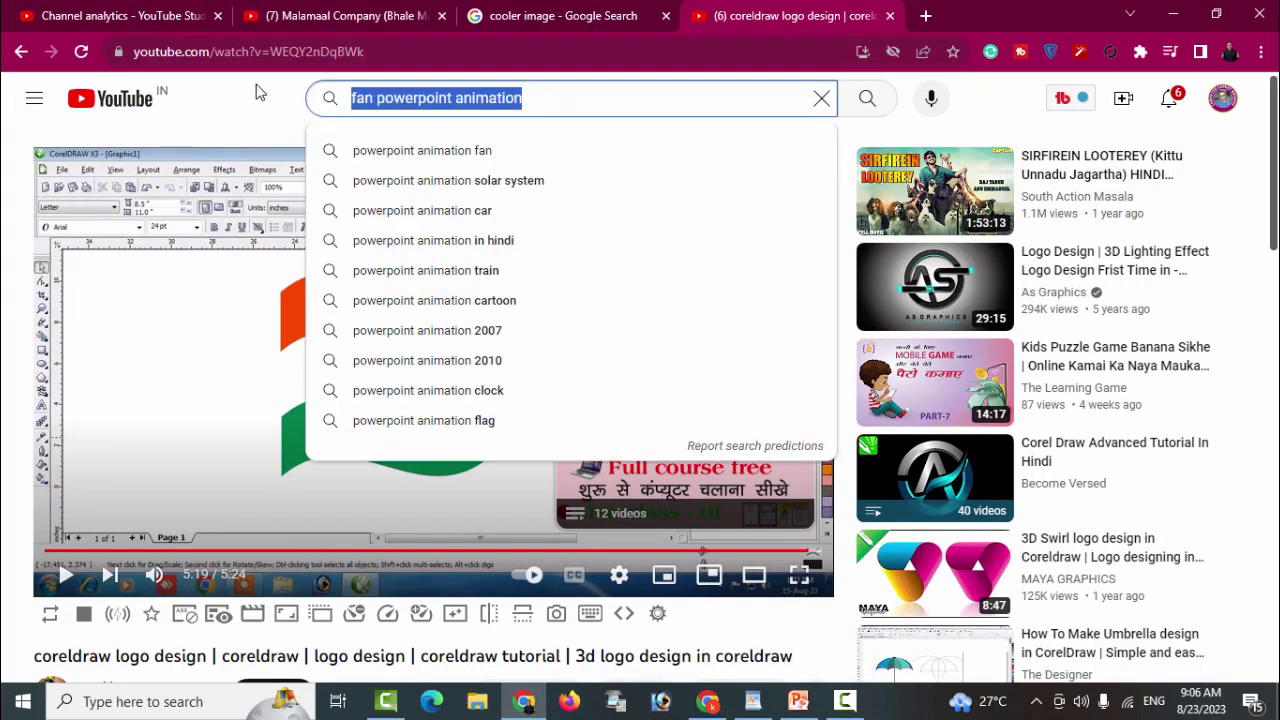
text(fan anim)
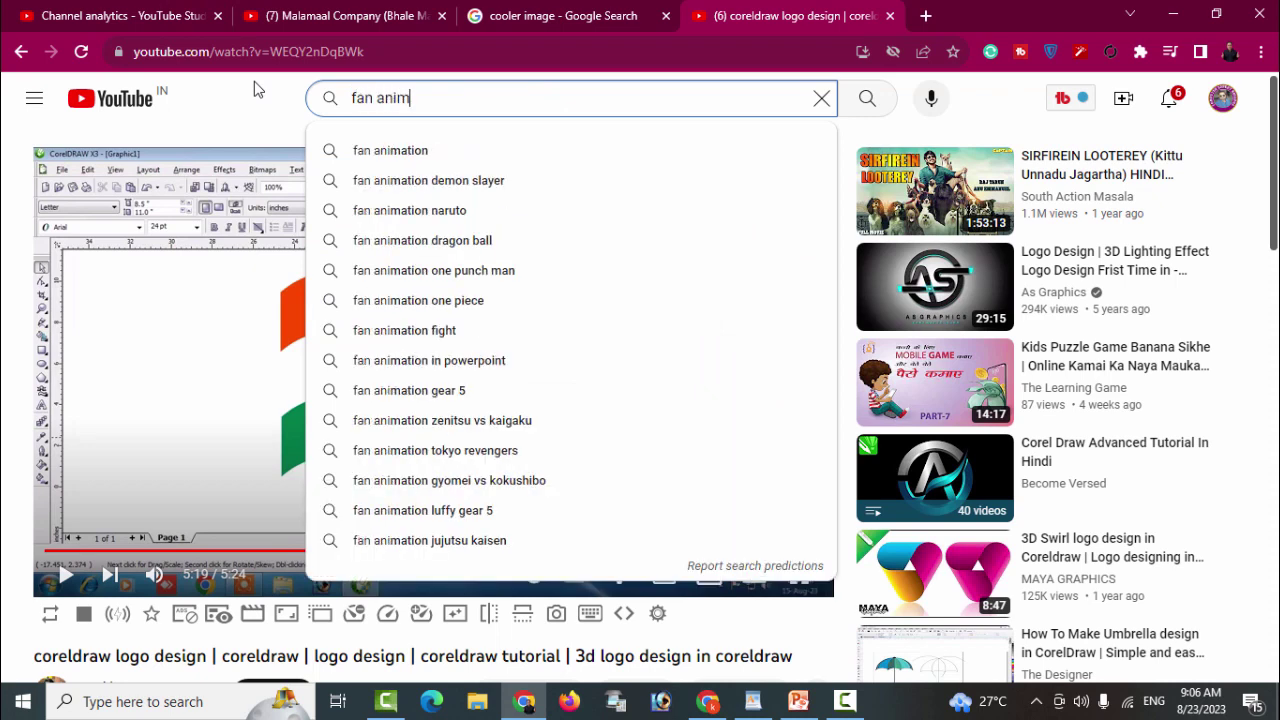
text(ation video)
key(Return)
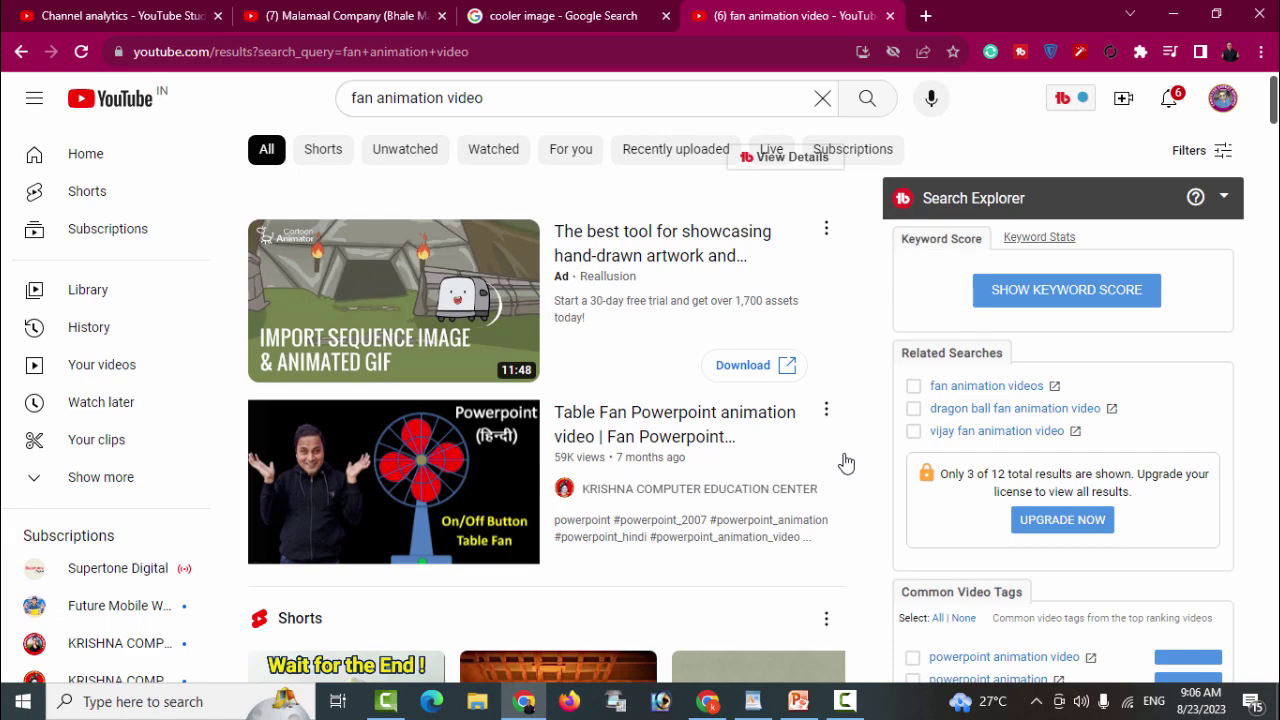
Scroll through the fan animation video results, then minimize Chrome
scroll(1272, 360, down, 5)
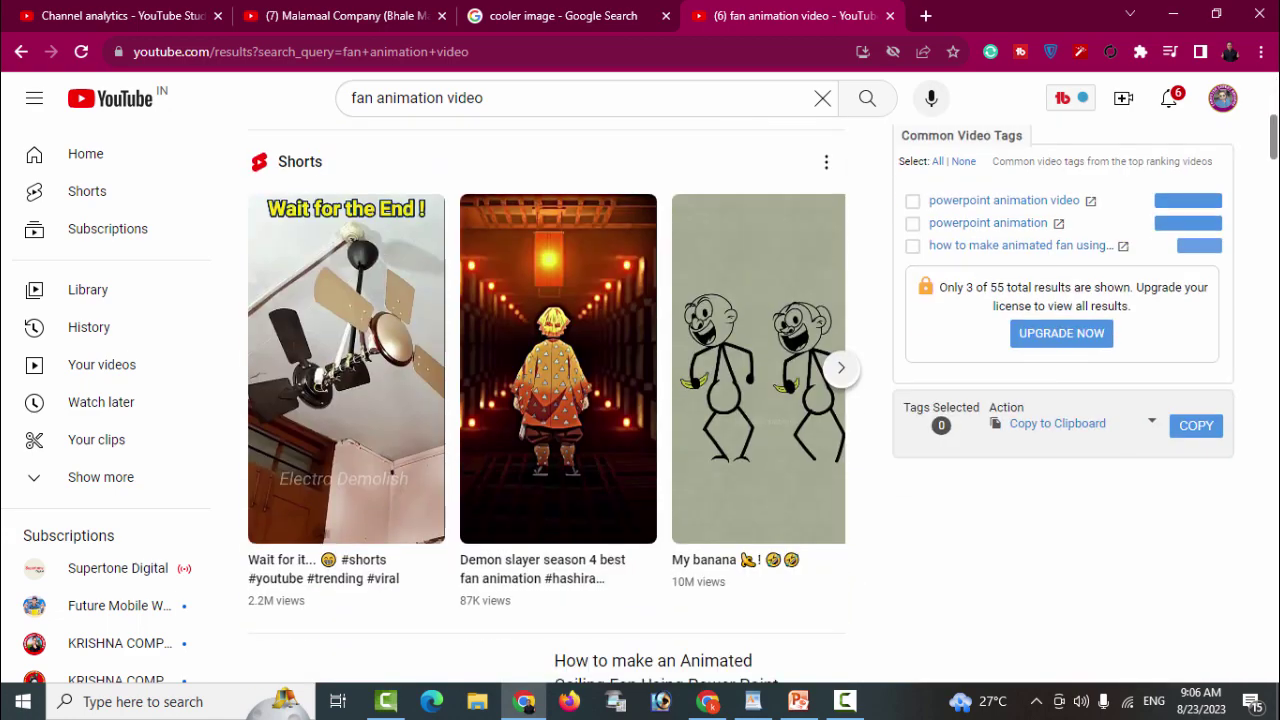
scroll(763, 402, down, 2)
scroll(763, 402, down, 1)
scroll(763, 402, down, 3)
scroll(763, 402, down, 1)
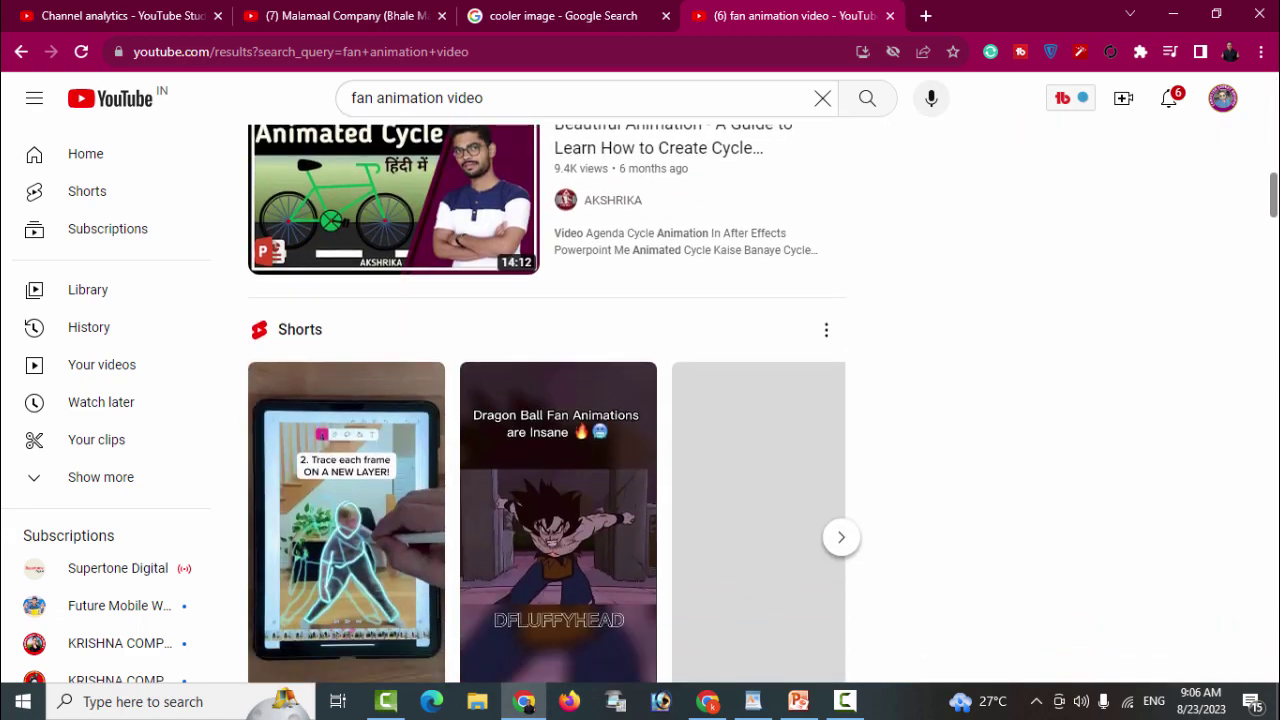
scroll(556, 404, down, 4)
scroll(556, 404, down, 2)
scroll(556, 404, down, 1)
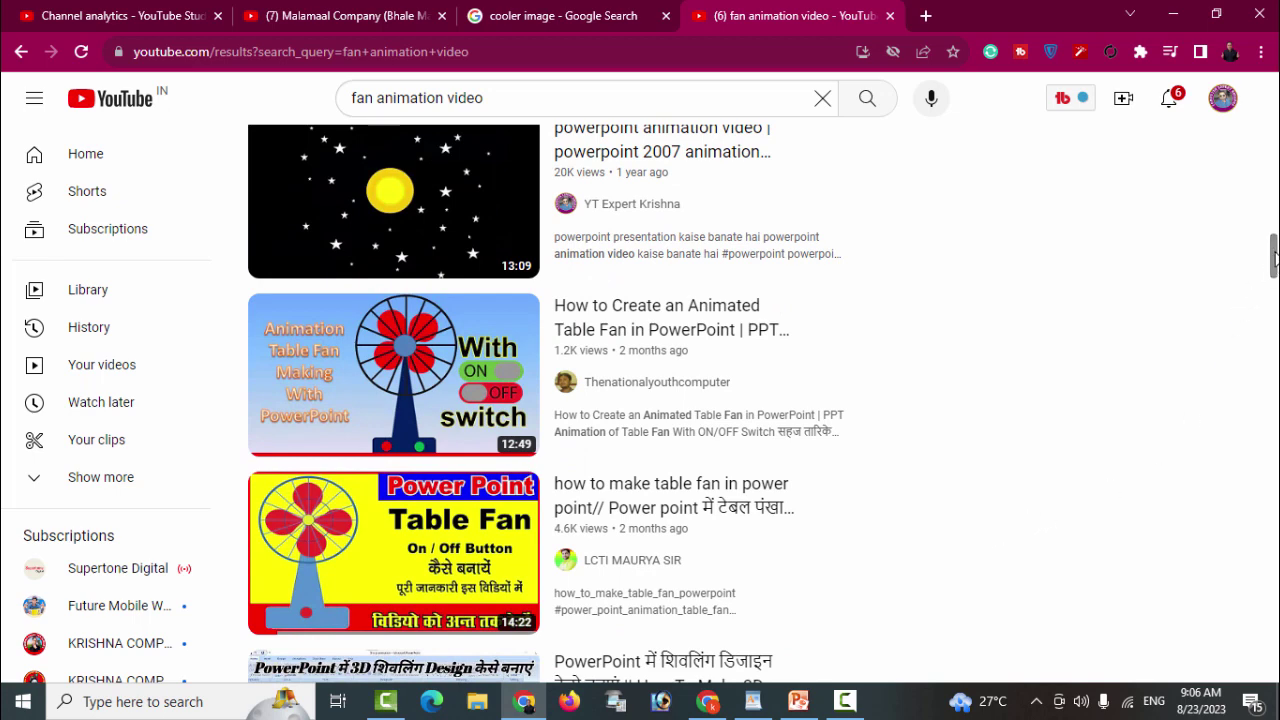
mouse_move(1274, 258)
mouse_down()
mouse_move(1275, 379)
mouse_move(1275, 265)
mouse_up()
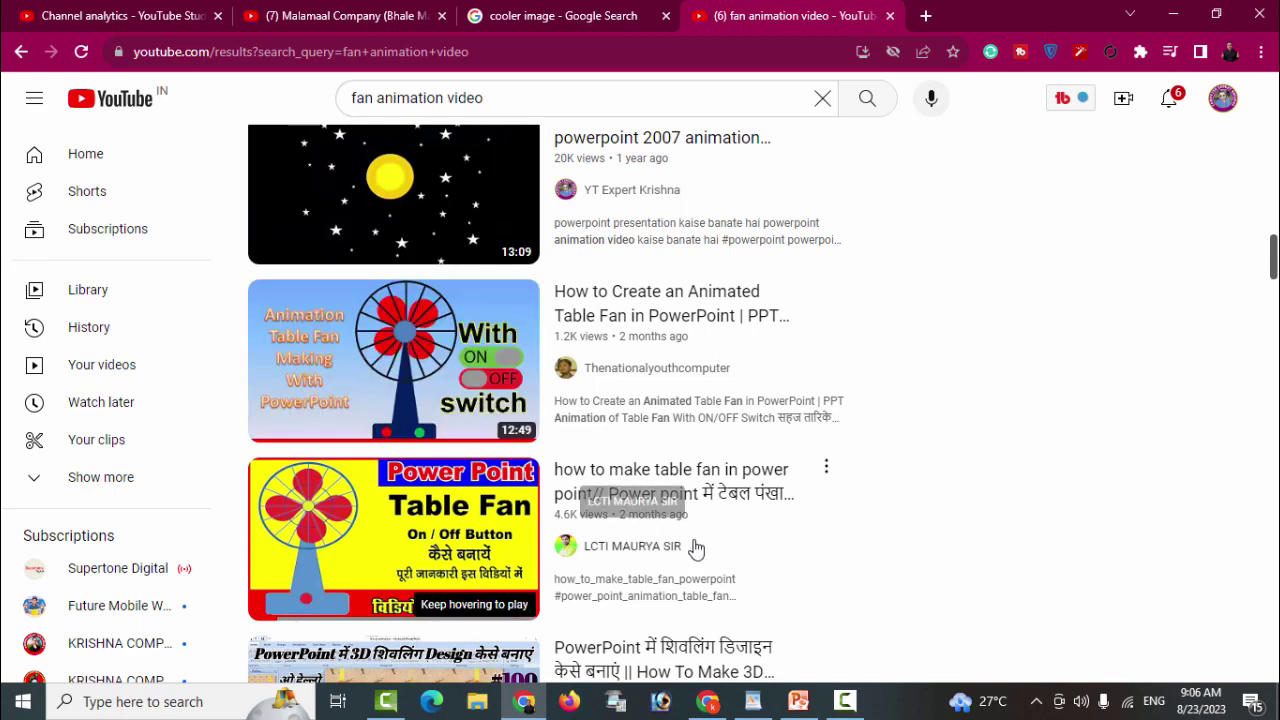
drag(1273, 265, 1274, 355)
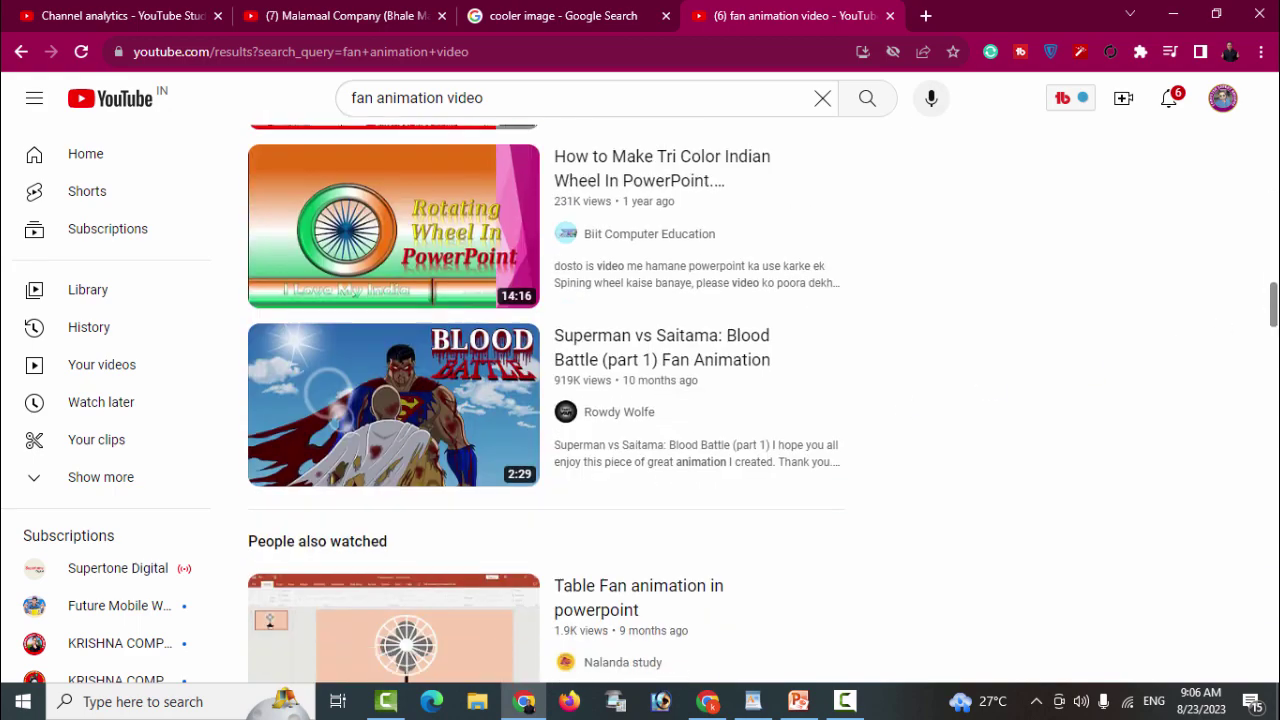
scroll(1158, 416, down, 5)
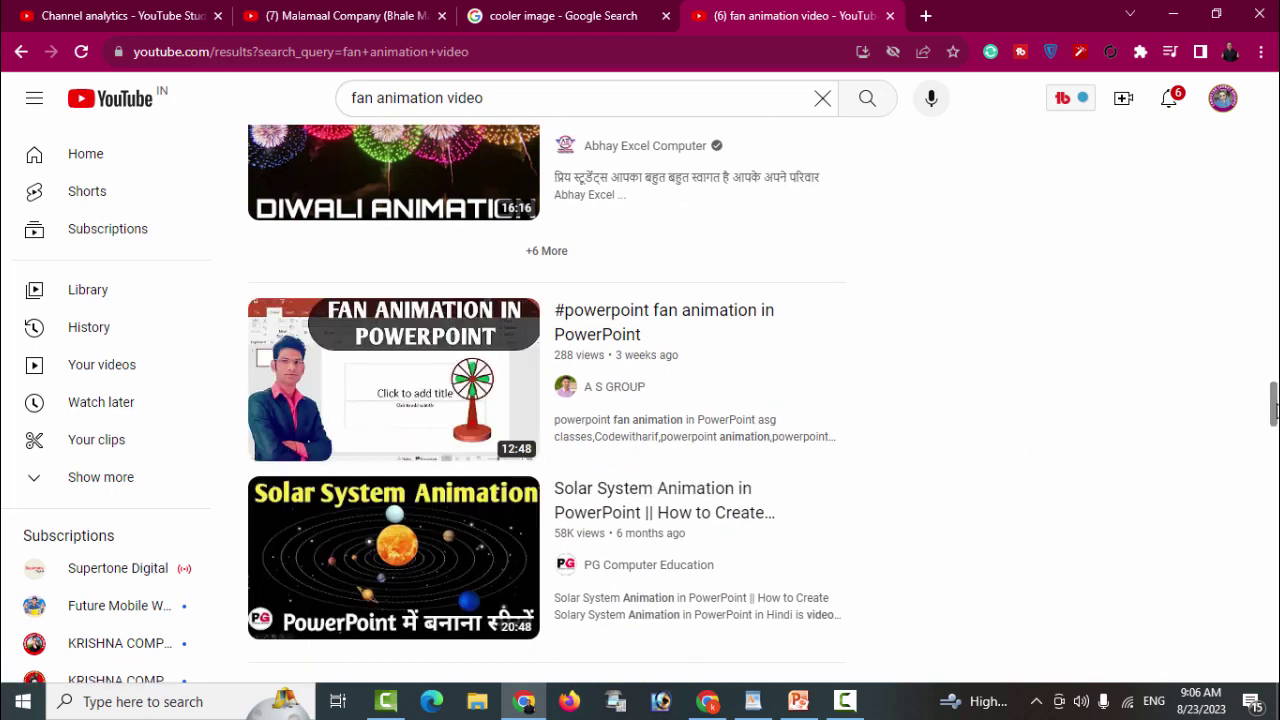
drag(1273, 404, 1273, 544)
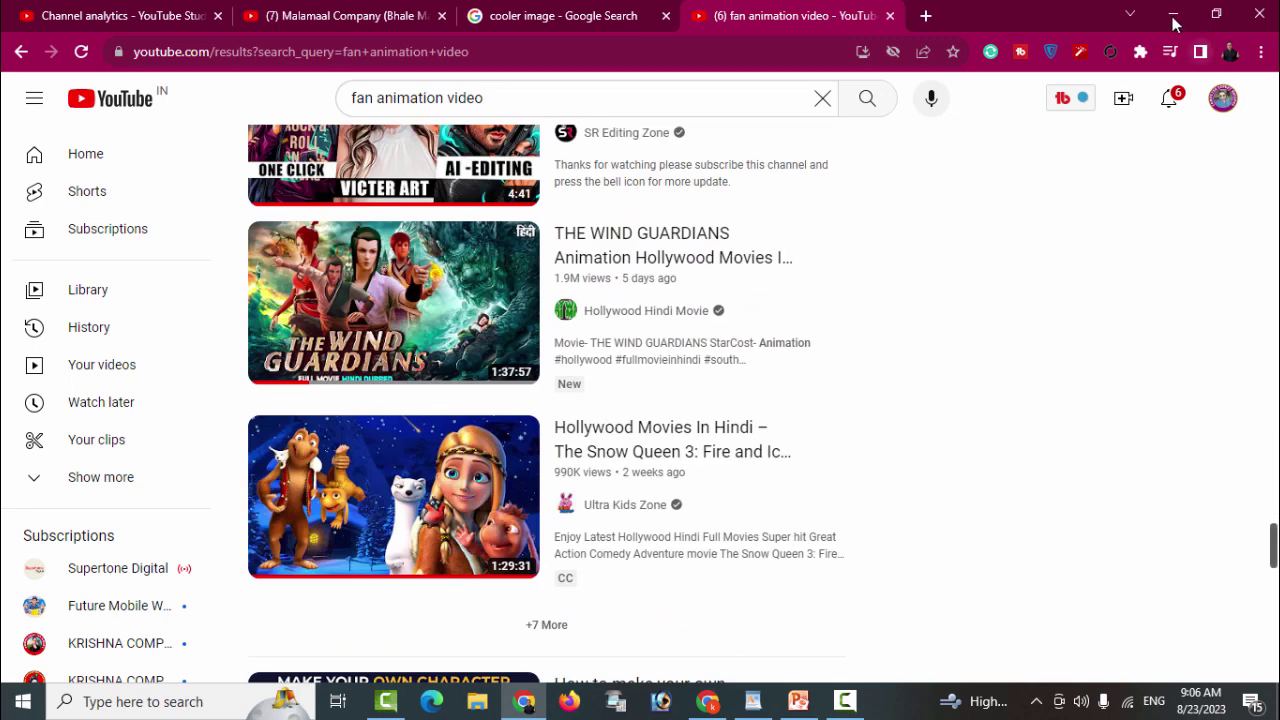
click(1173, 17)
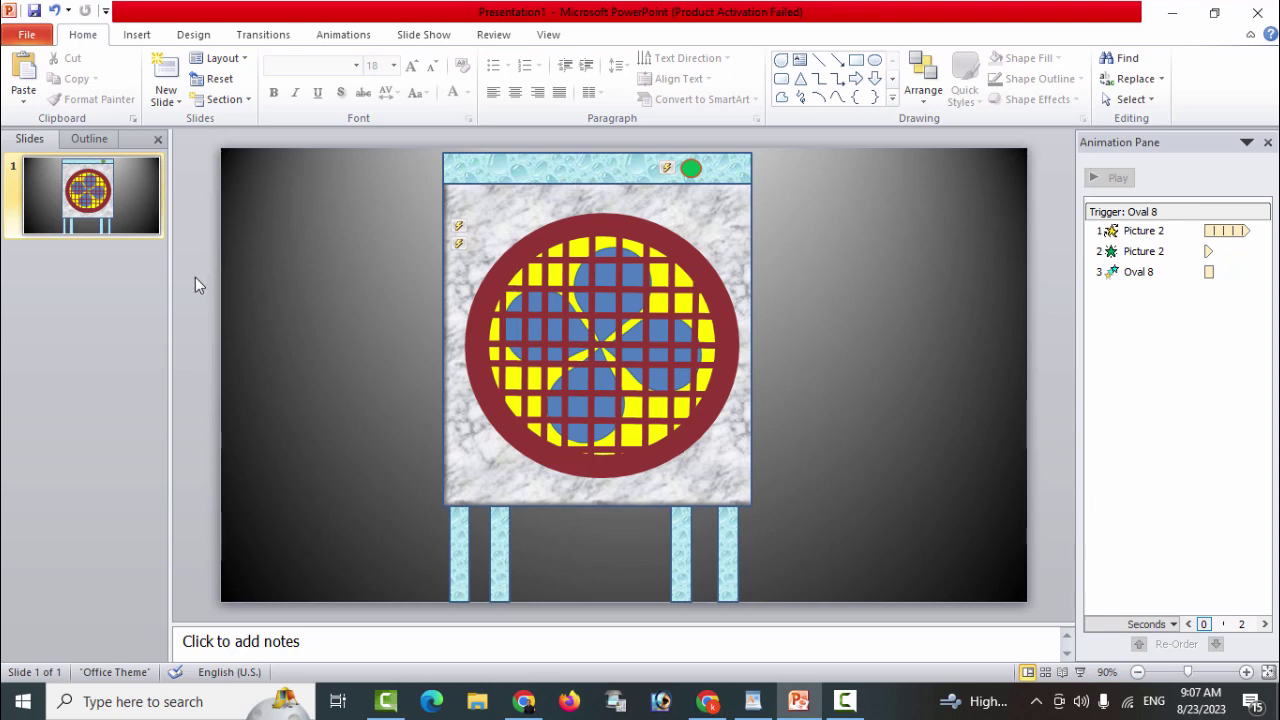
Create a new blank presentation with Alt+F, N
key(alt+f)
key(n)
key(Return)
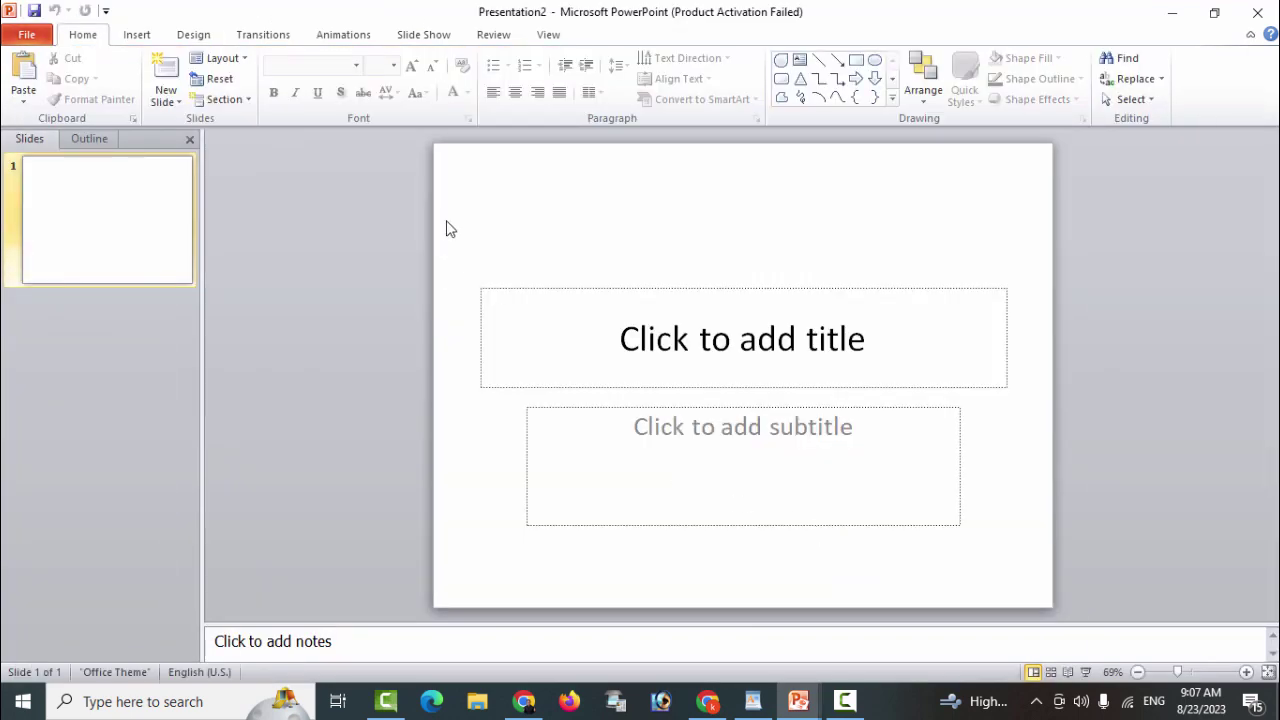
Switch the slide to the Blank layout and preview it as a slide show
drag(449, 226, 1111, 600)
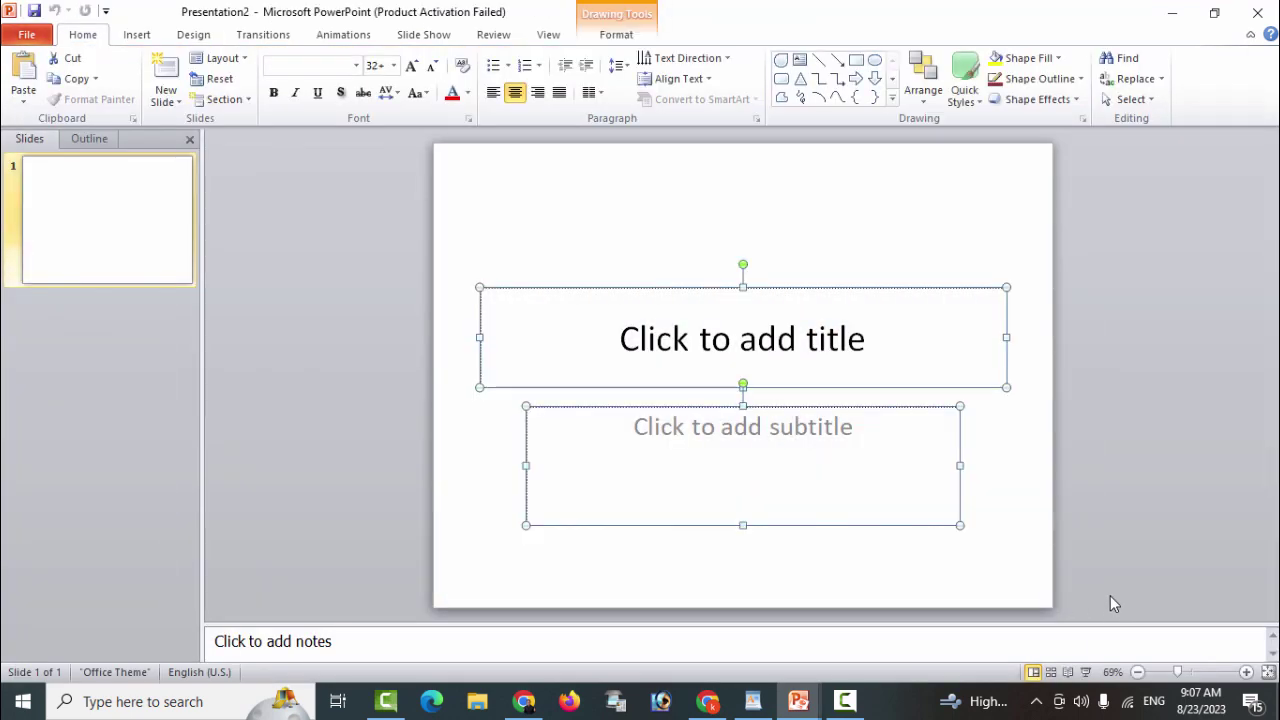
click(228, 59)
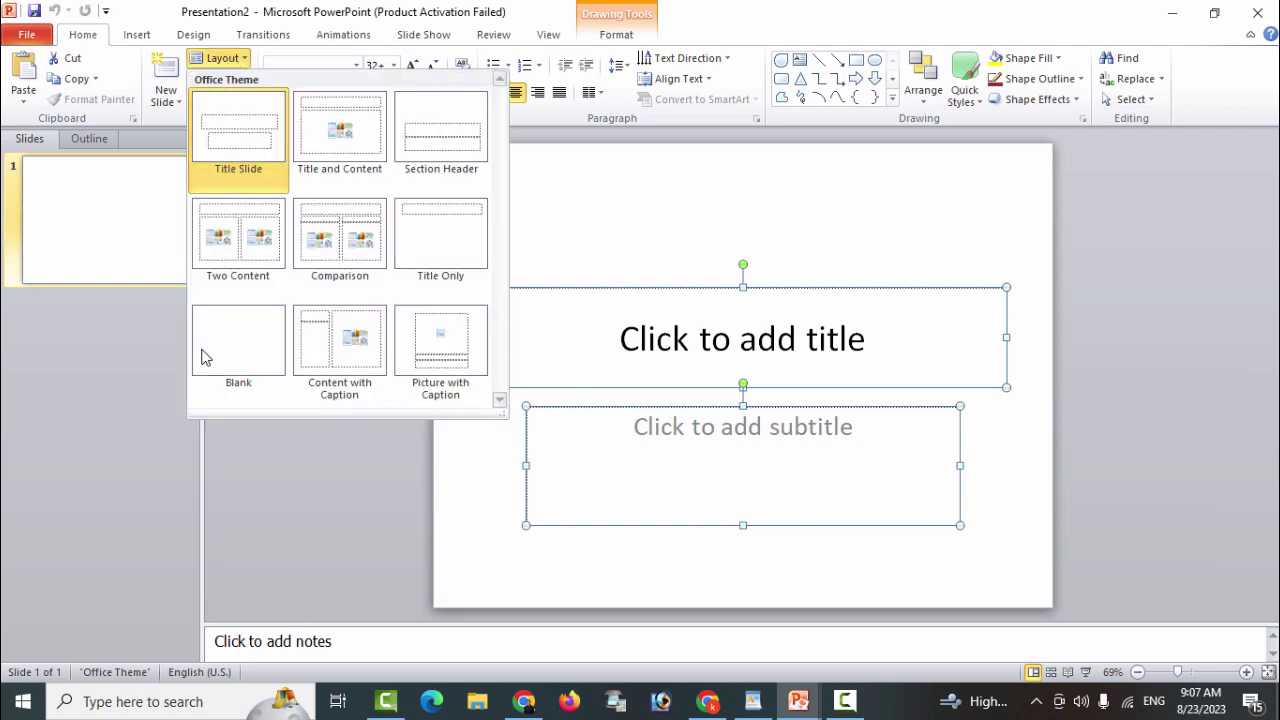
click(256, 355)
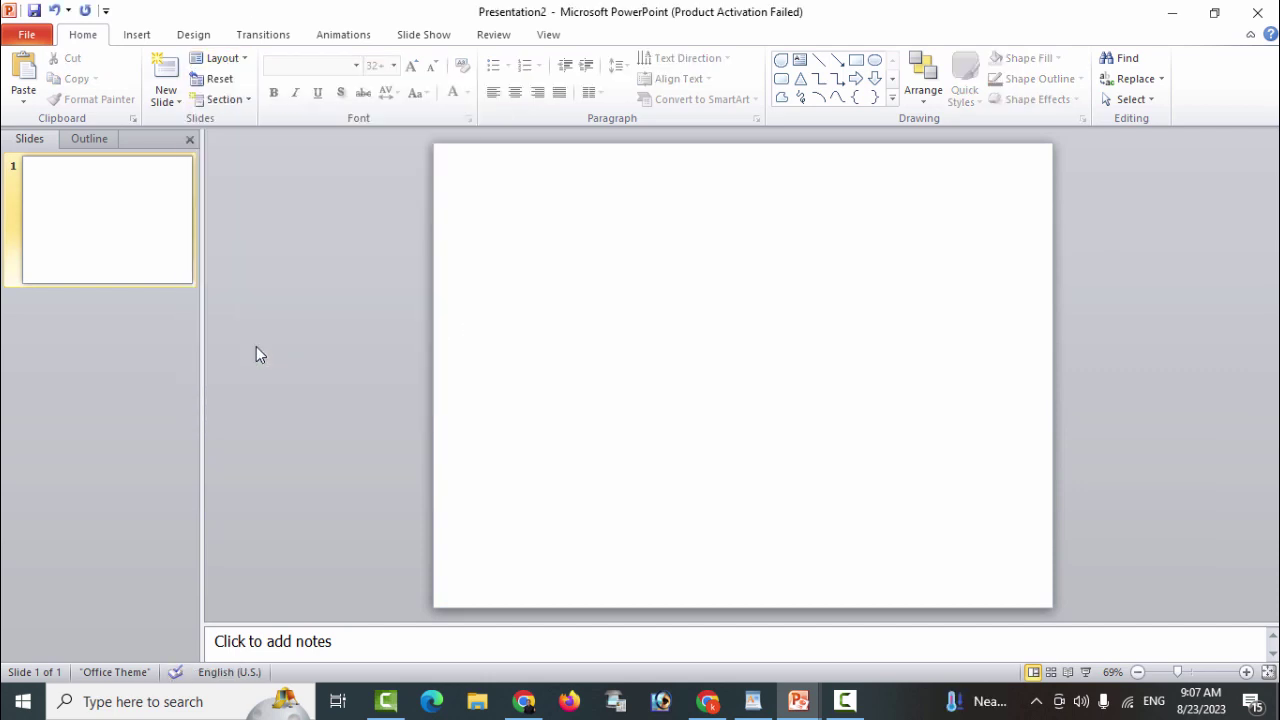
key(F5)
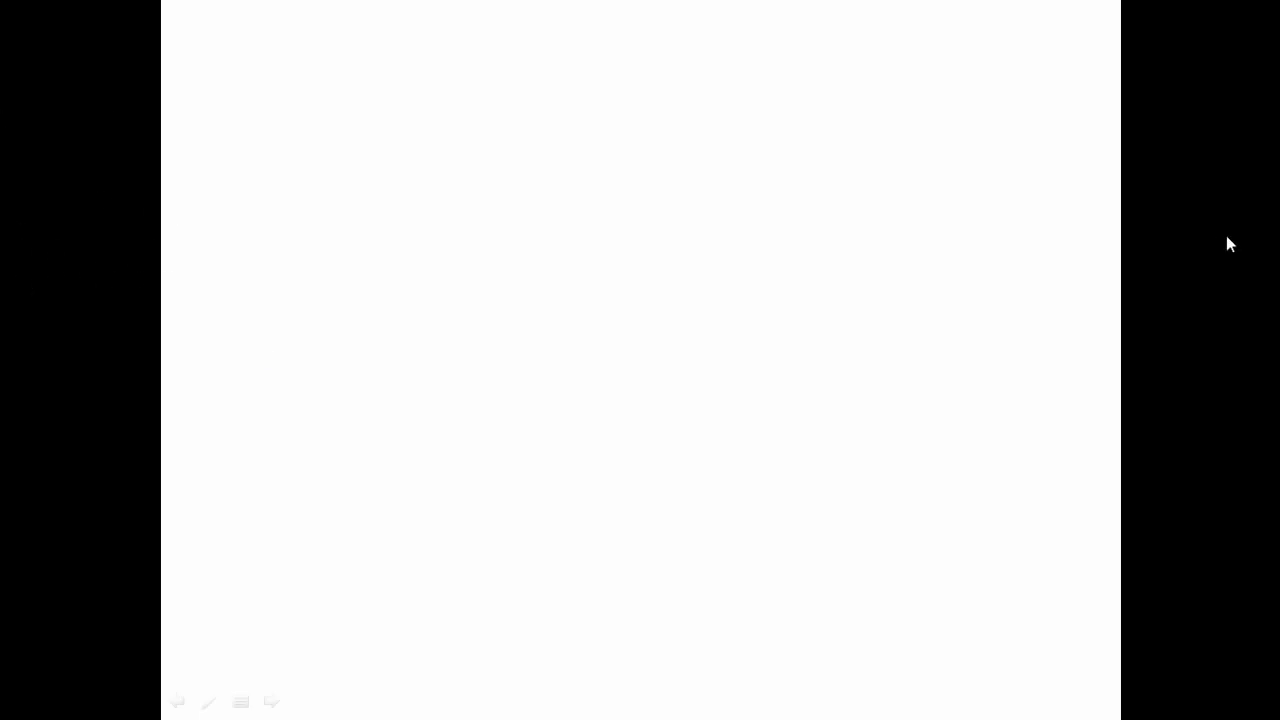
key(Escape)
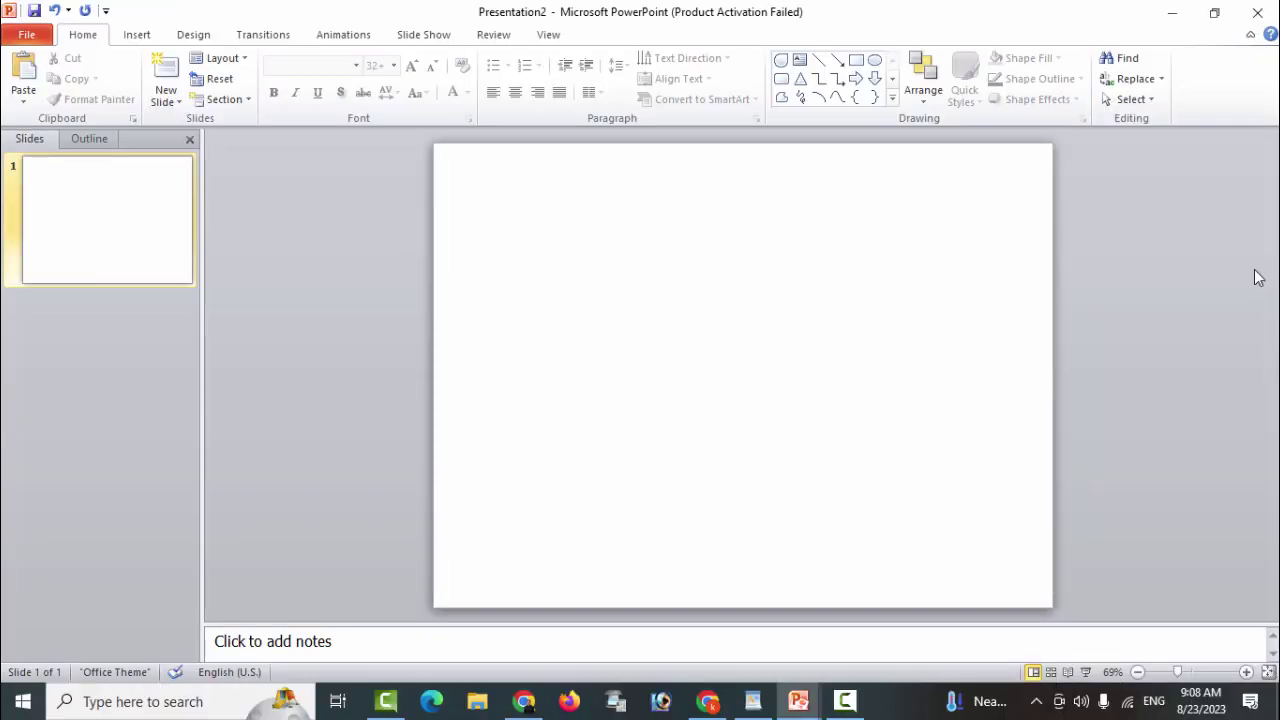
Set the slide size to On-screen Show (16:9) and preview it full-screen
click(193, 34)
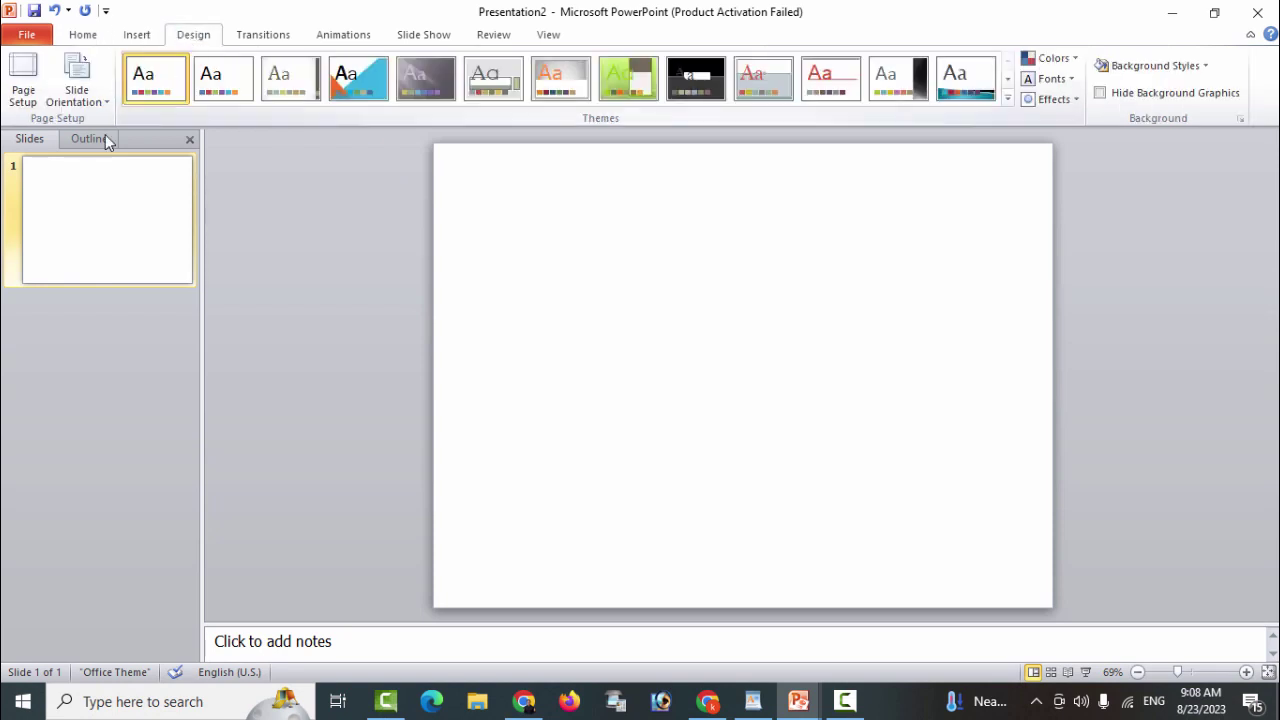
click(22, 90)
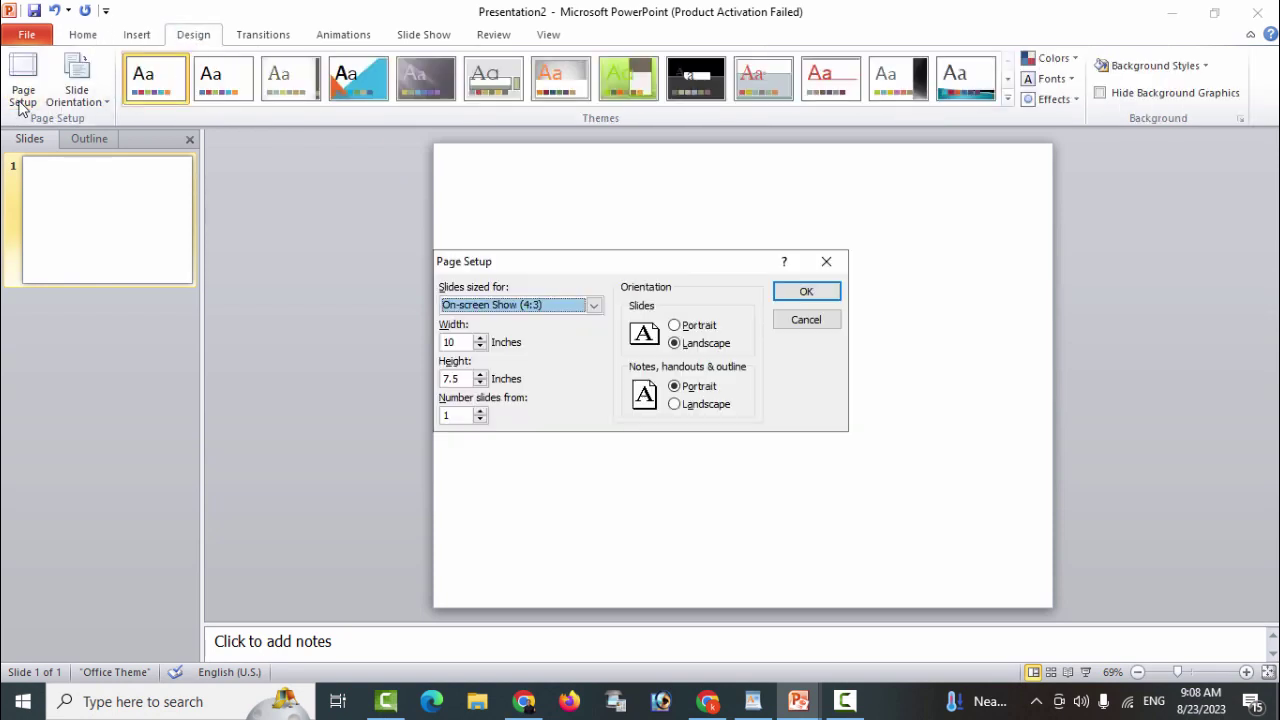
click(593, 306)
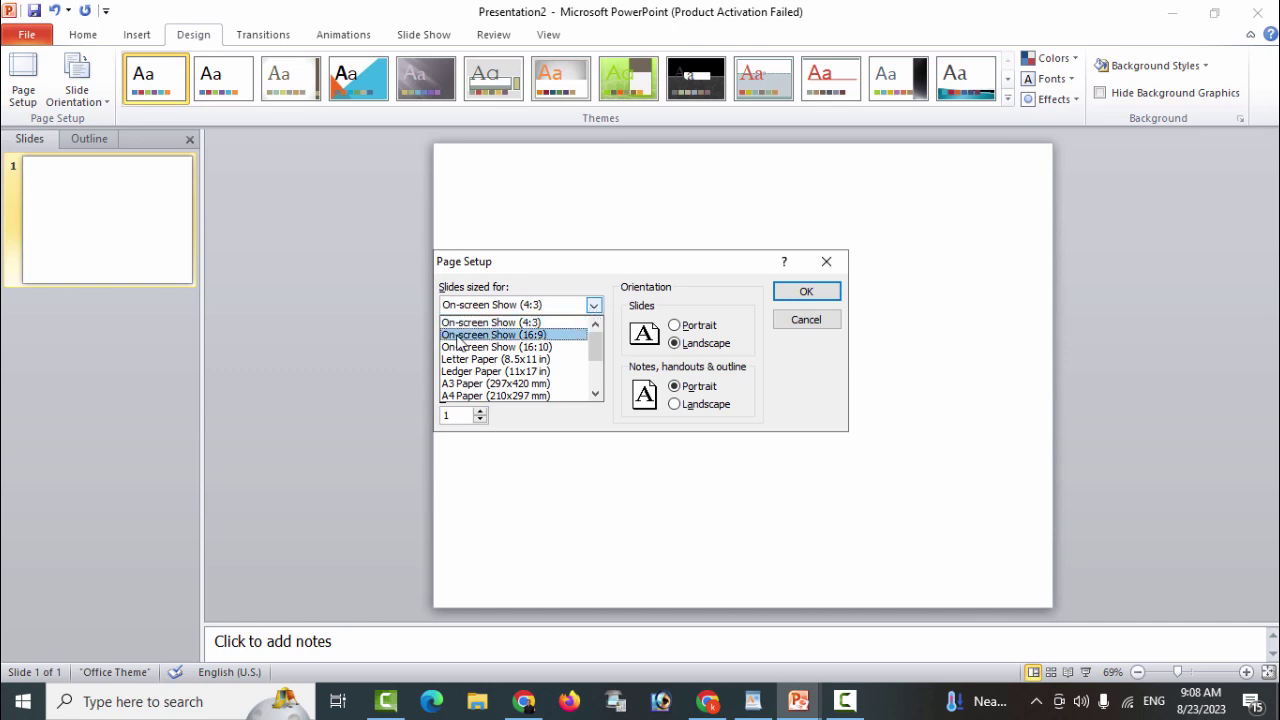
click(547, 344)
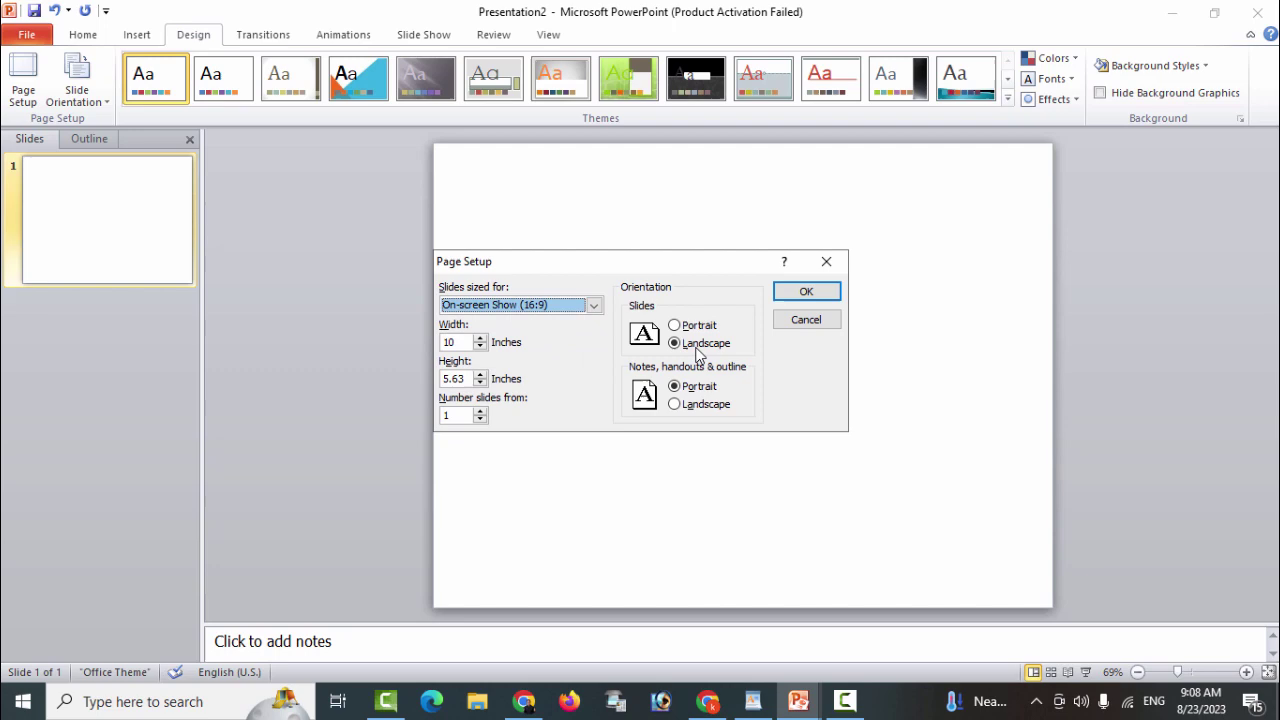
click(818, 297)
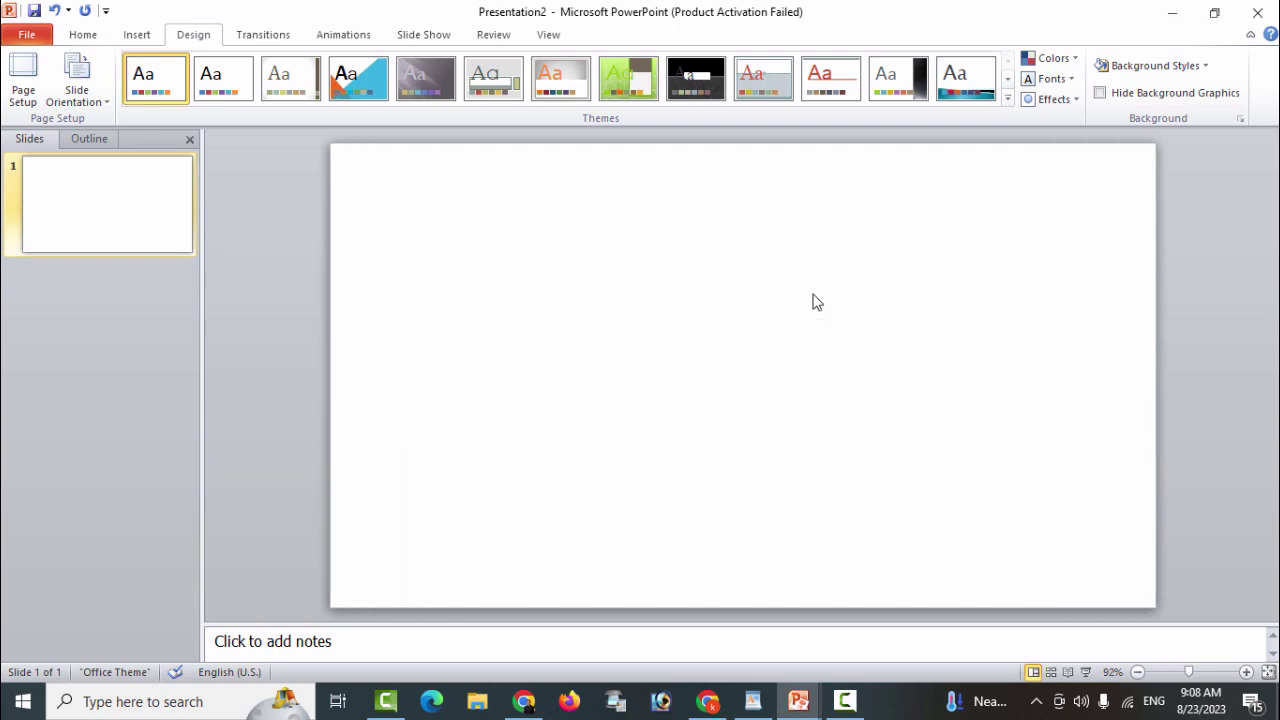
key(F5)
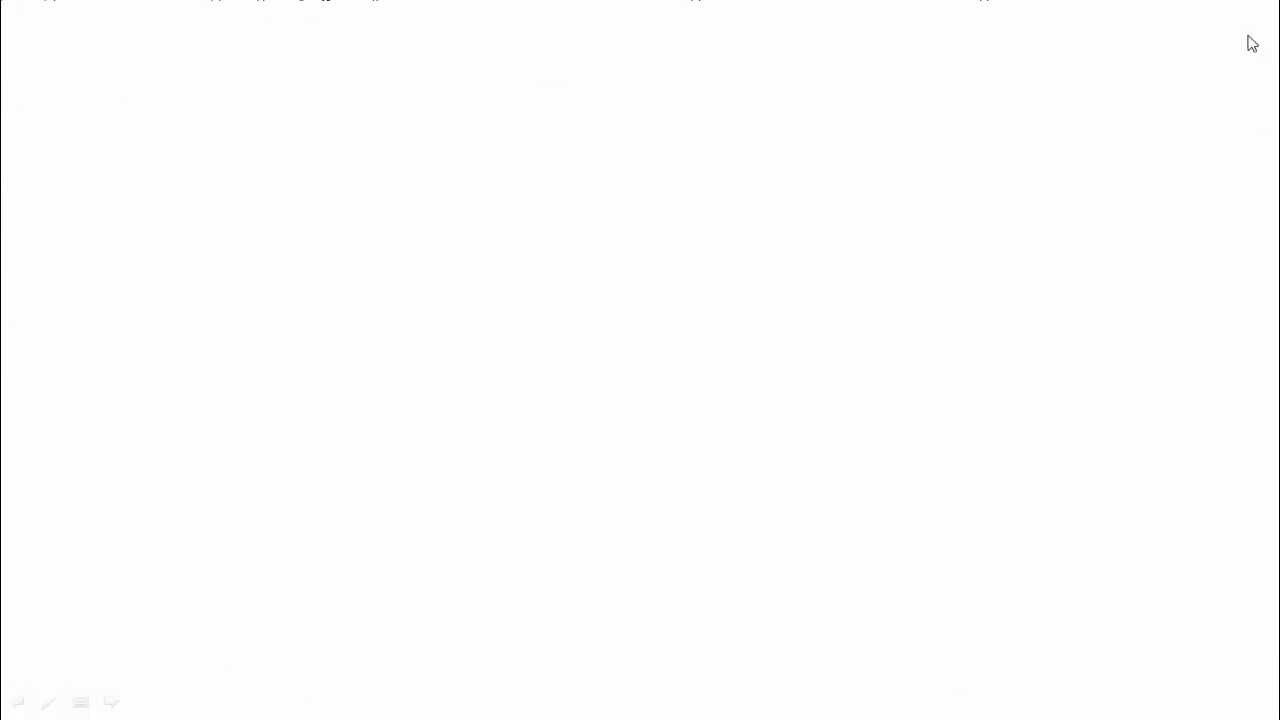
key(Escape)
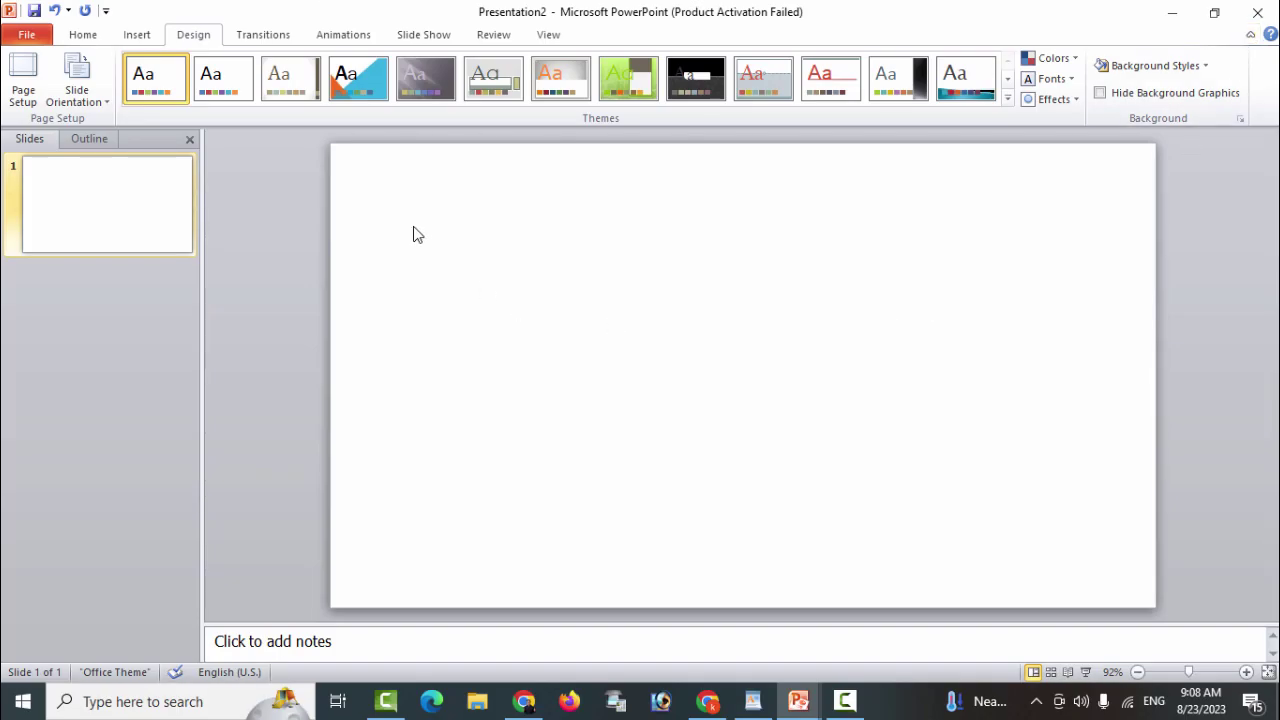
Draw a teardrop, lengthen its tip, rotate it to point right and nudge it up-left
click(143, 35)
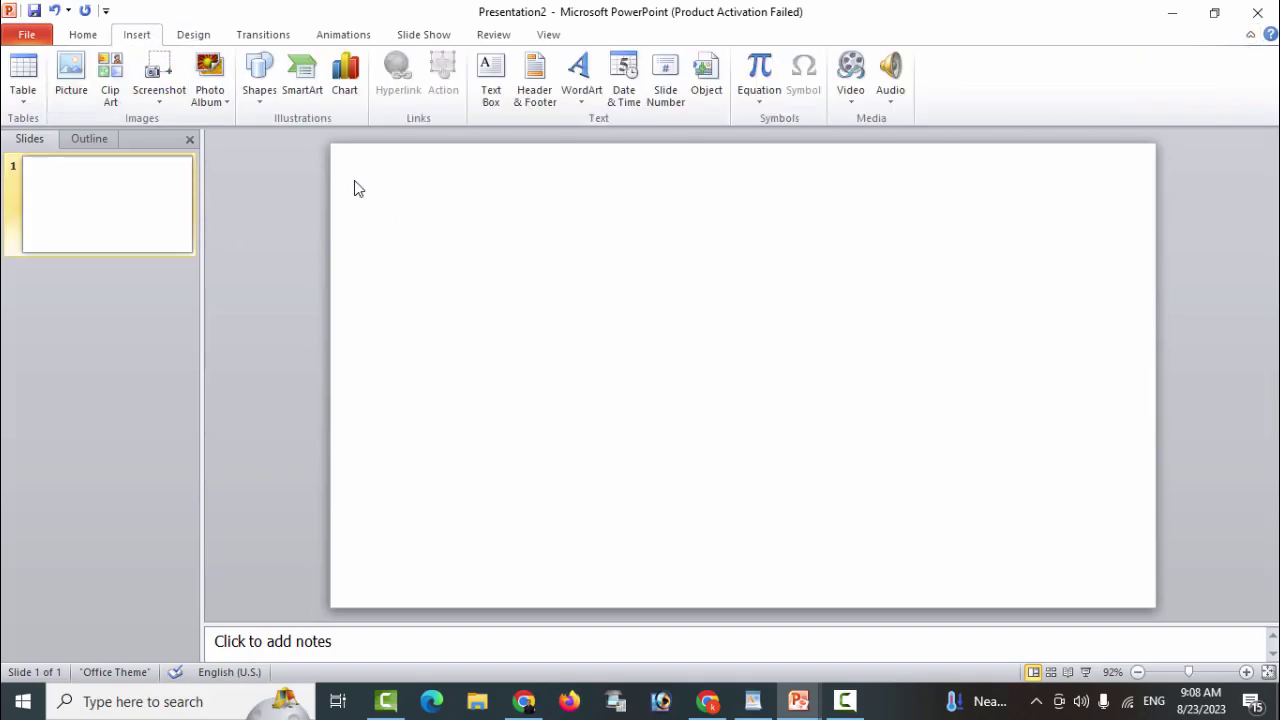
click(259, 92)
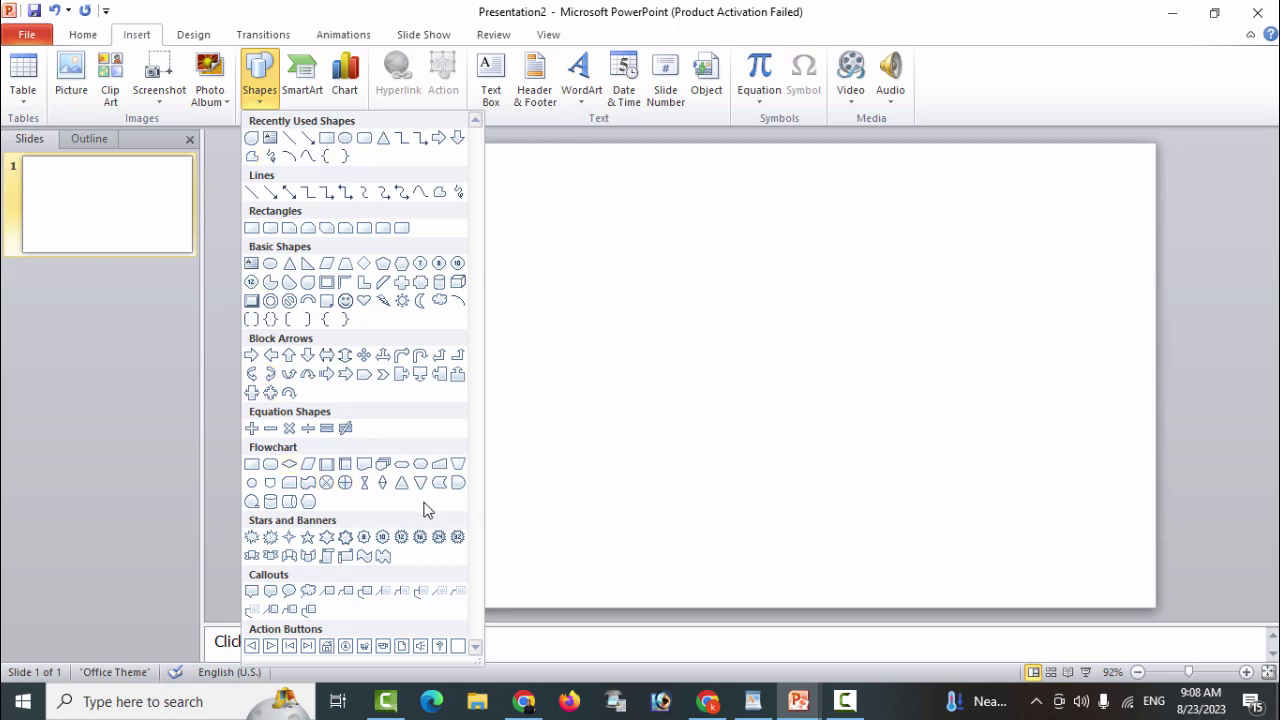
click(308, 284)
drag(580, 281, 704, 402)
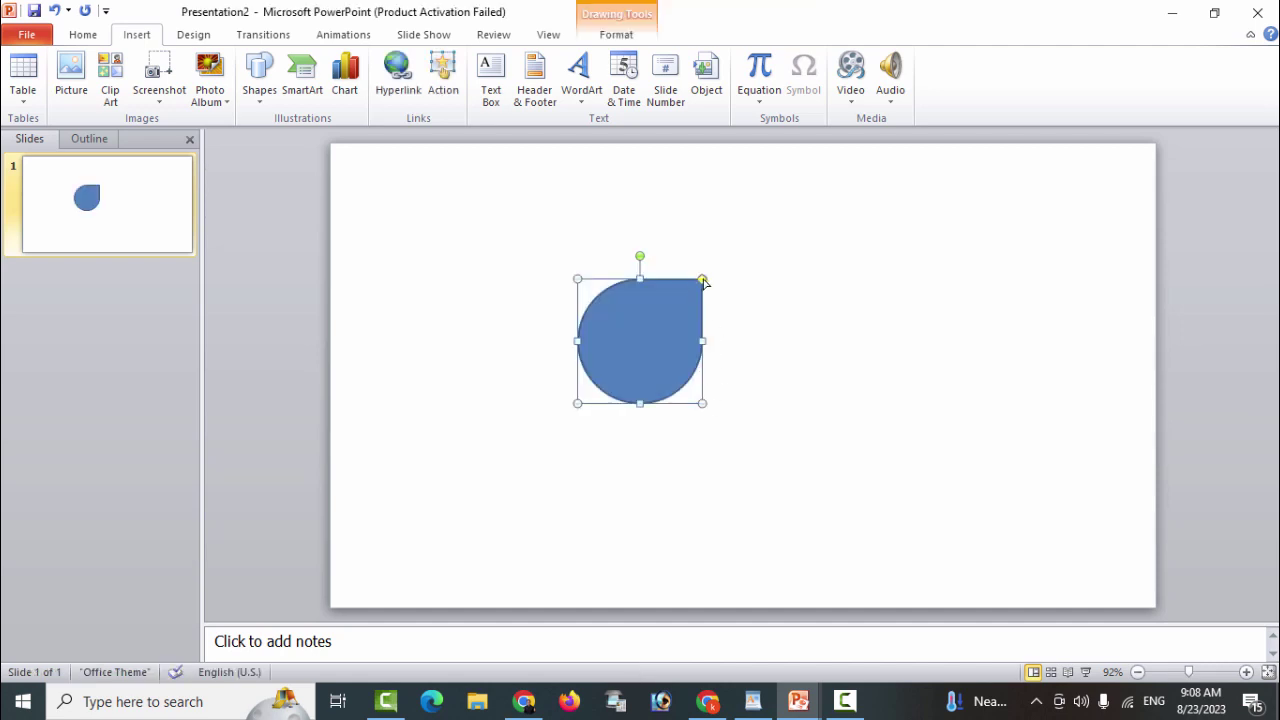
drag(703, 281, 724, 315)
drag(724, 315, 711, 317)
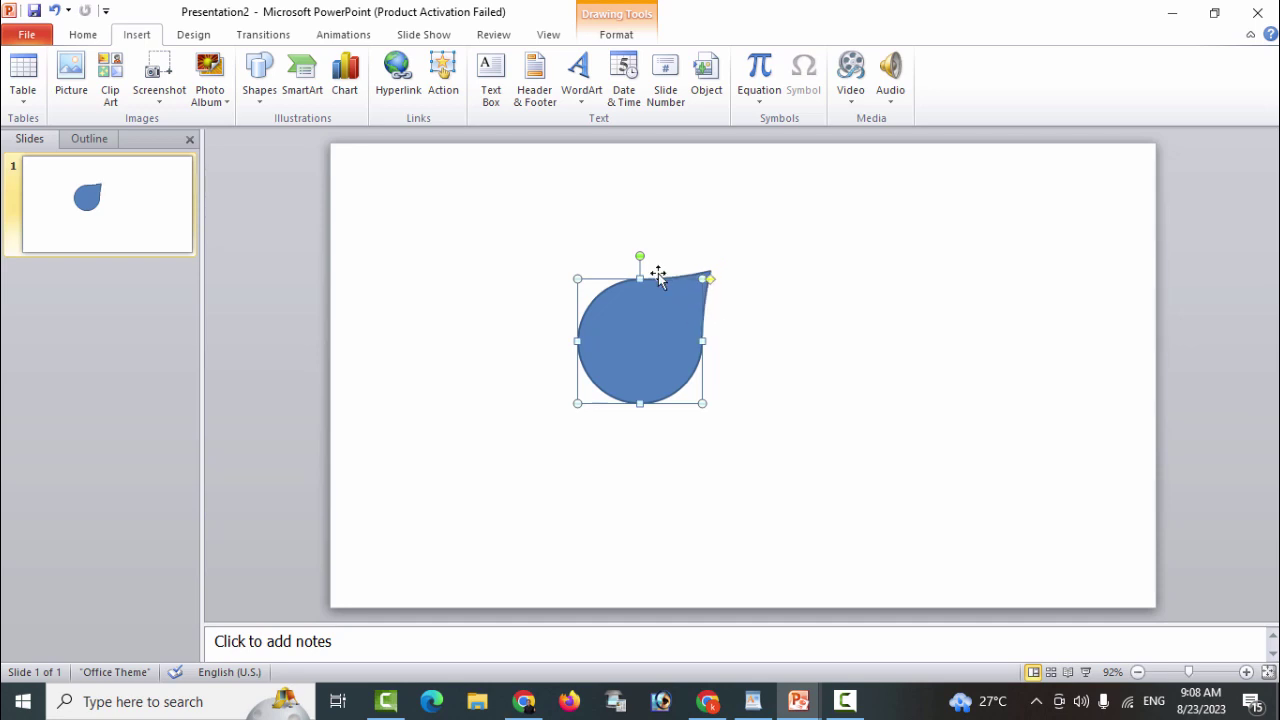
drag(638, 256, 703, 277)
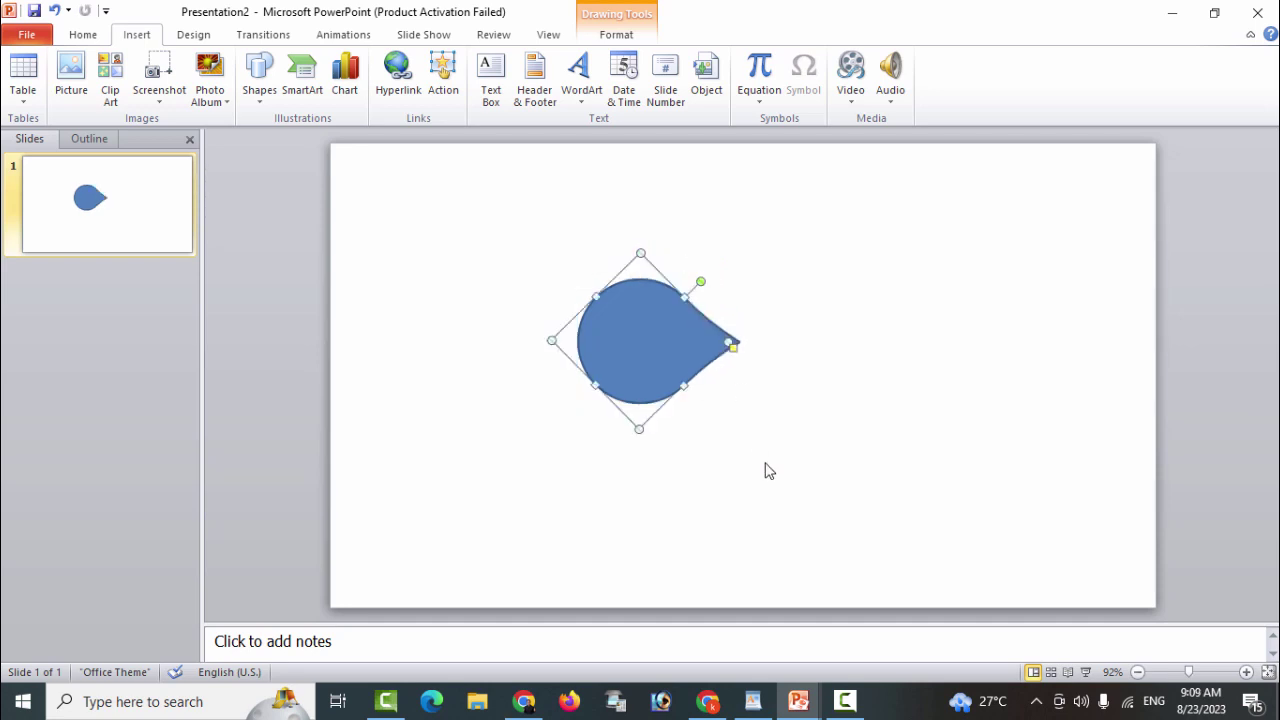
click(766, 469)
drag(677, 354, 647, 332)
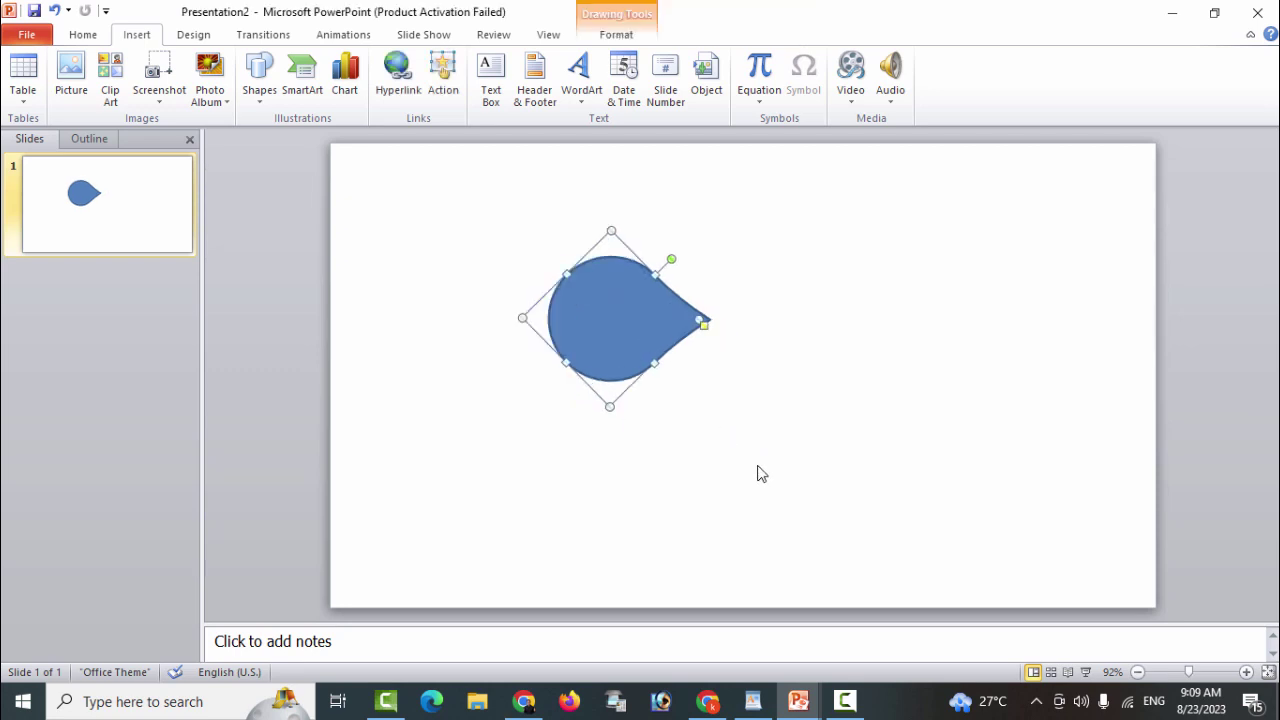
Duplicate the teardrop, flip it horizontally, and place it beside the original
key(ctrl+c)
key(ctrl+v)
drag(643, 351, 858, 358)
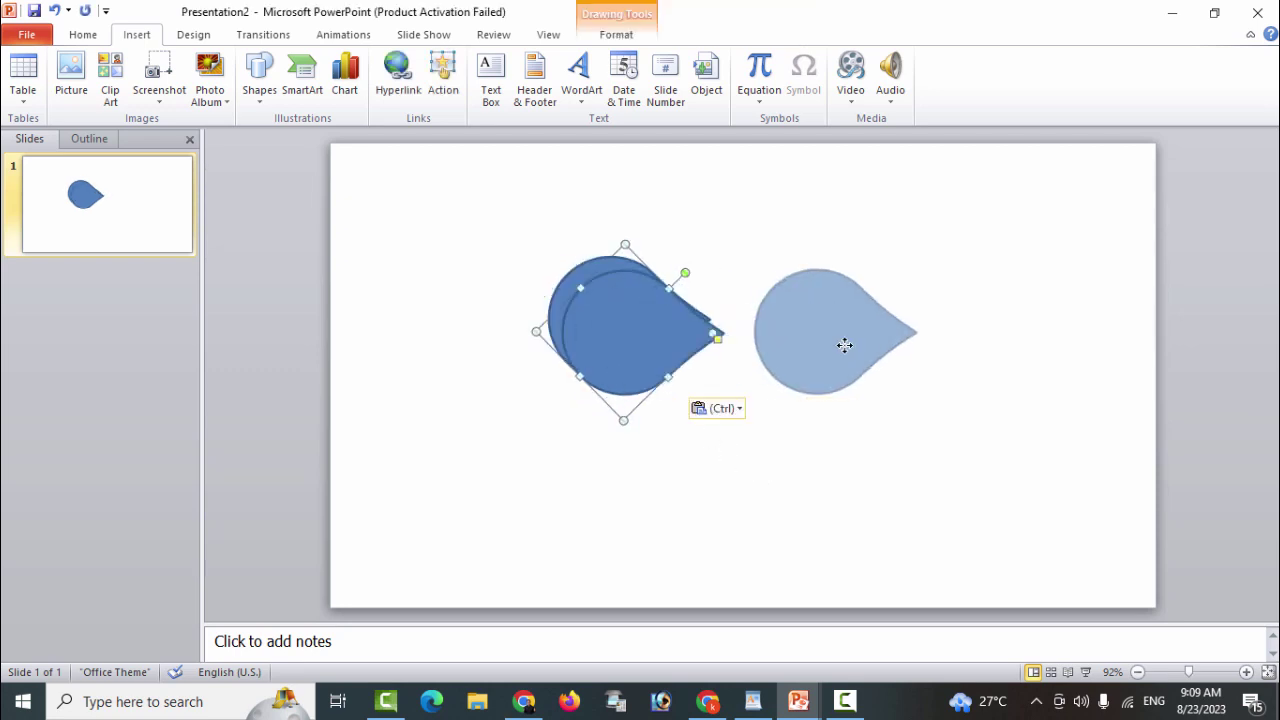
click(616, 34)
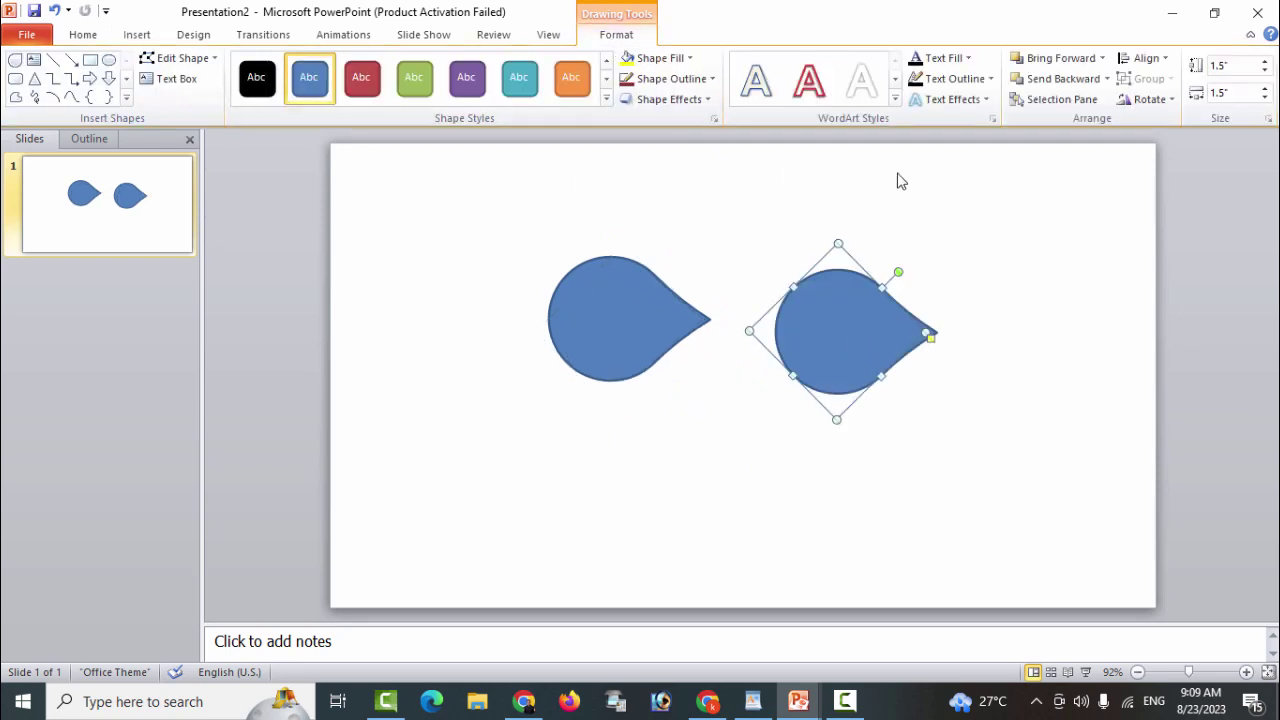
click(1143, 99)
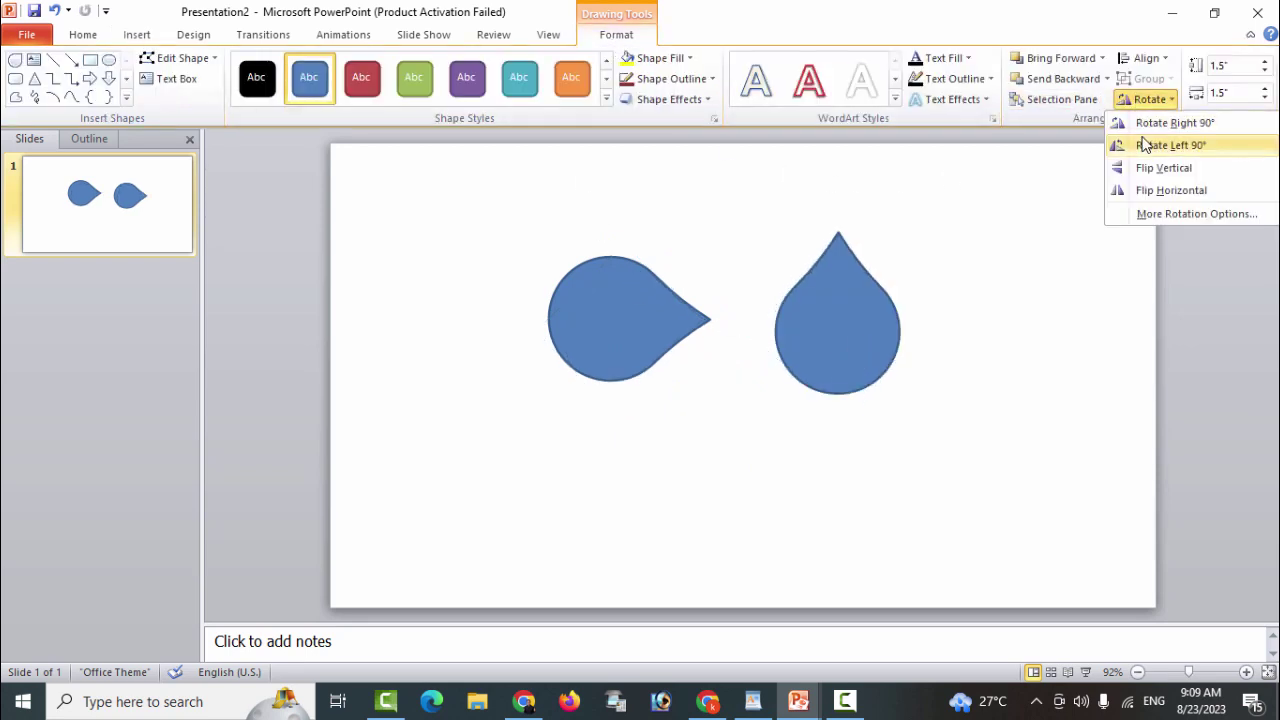
click(1153, 190)
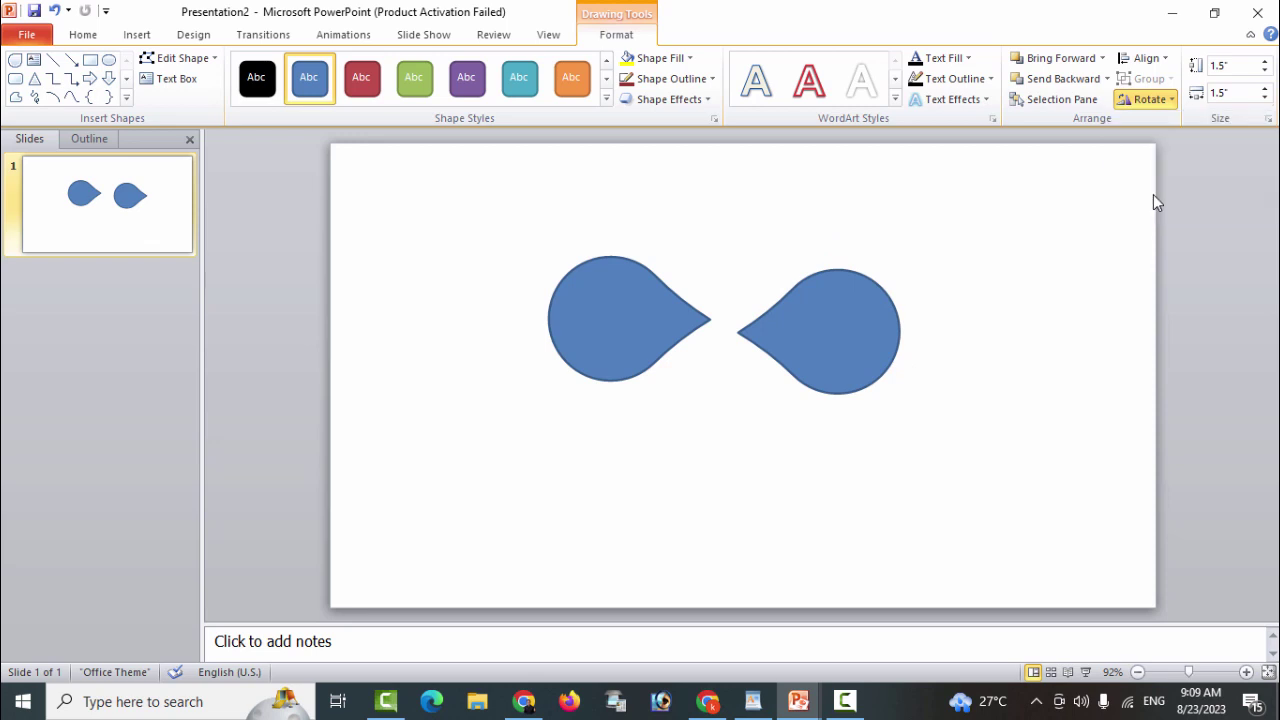
drag(823, 363, 801, 352)
click(686, 484)
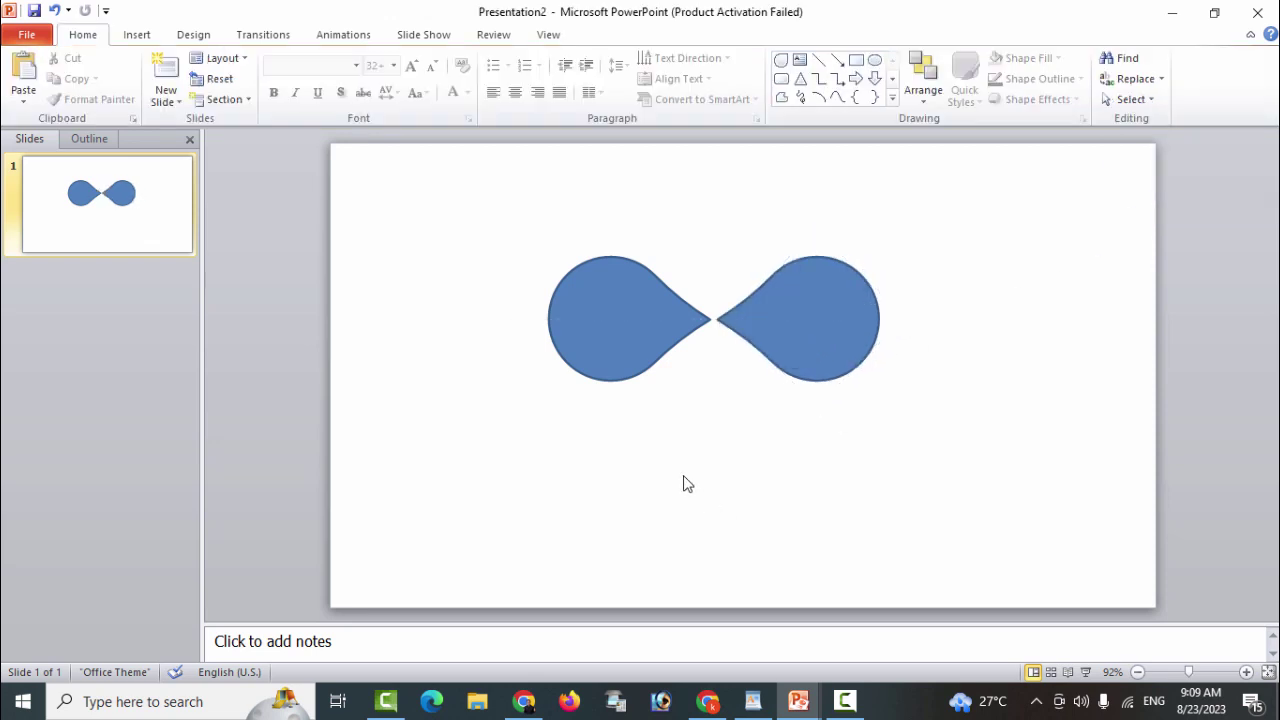
Place a teardrop copy above the pair and rotate it to point down
click(836, 321)
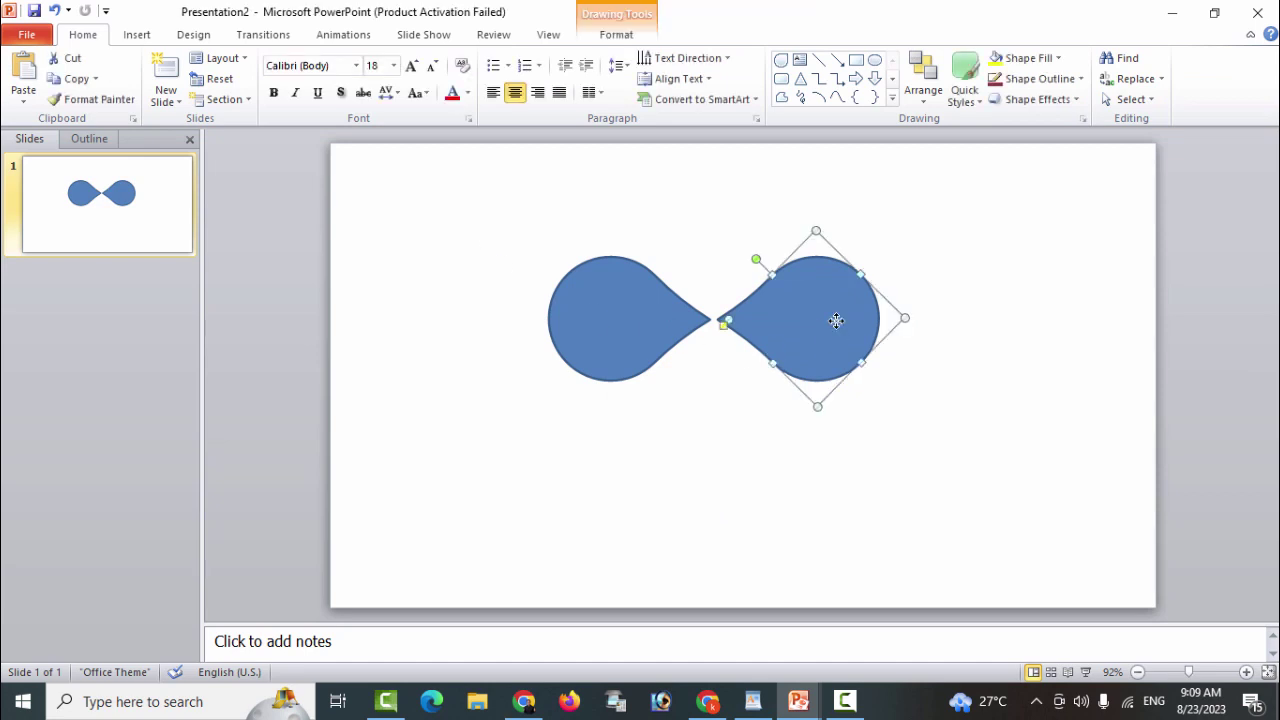
drag(837, 328, 740, 214)
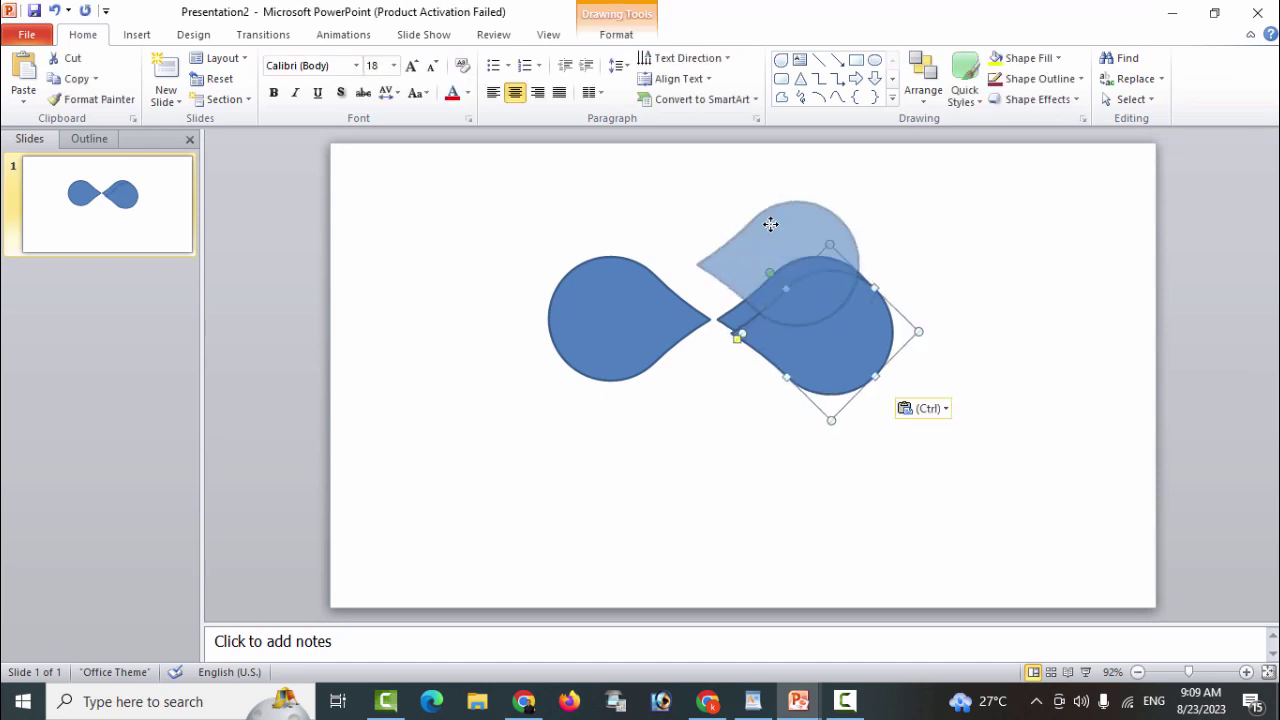
mouse_move(697, 171)
mouse_down()
mouse_move(703, 285)
mouse_move(697, 227)
mouse_move(712, 228)
mouse_up()
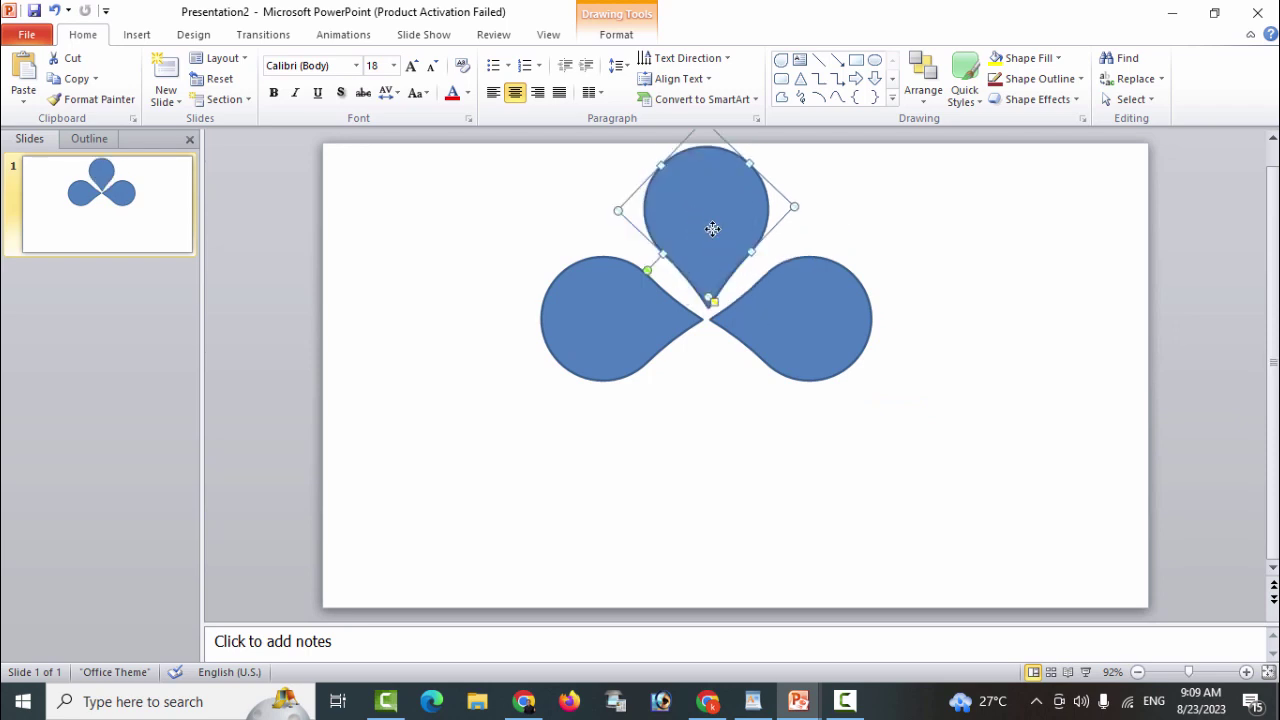
click(711, 434)
Copy the top petal, flip it vertically, and fit it below as the fourth petal
click(707, 221)
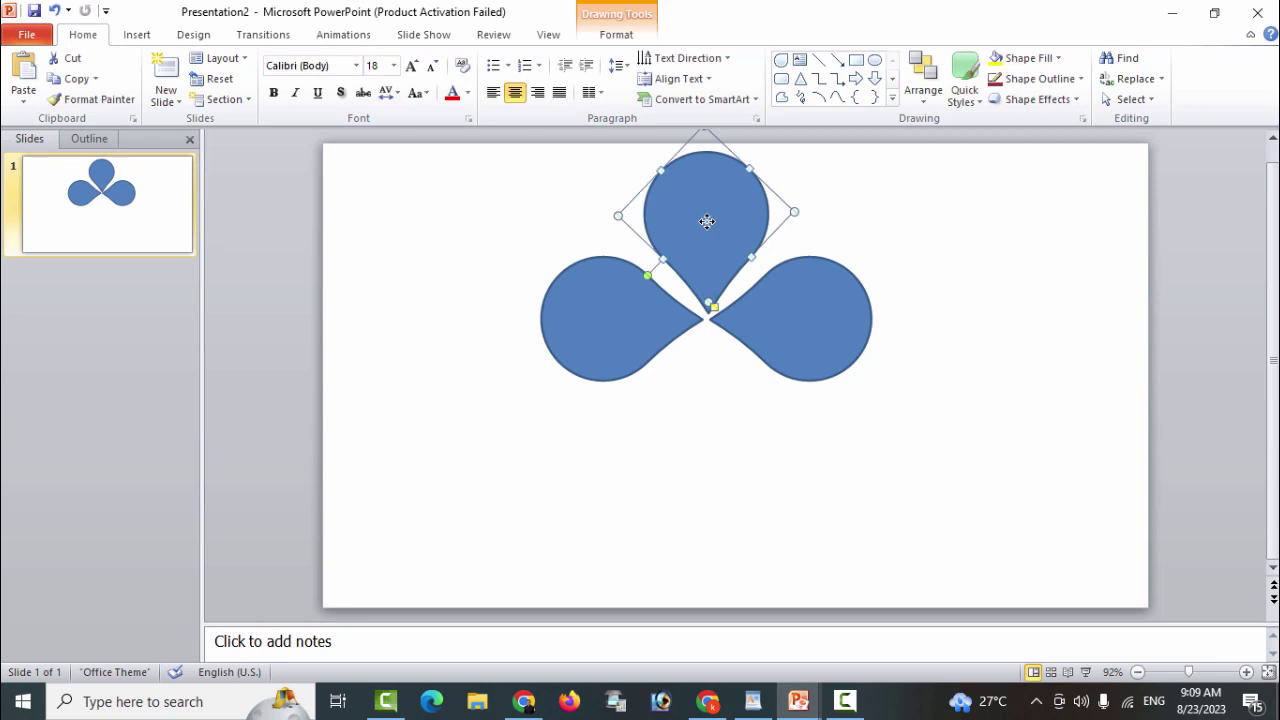
key(ctrl+c)
key(ctrl+v)
drag(707, 221, 703, 447)
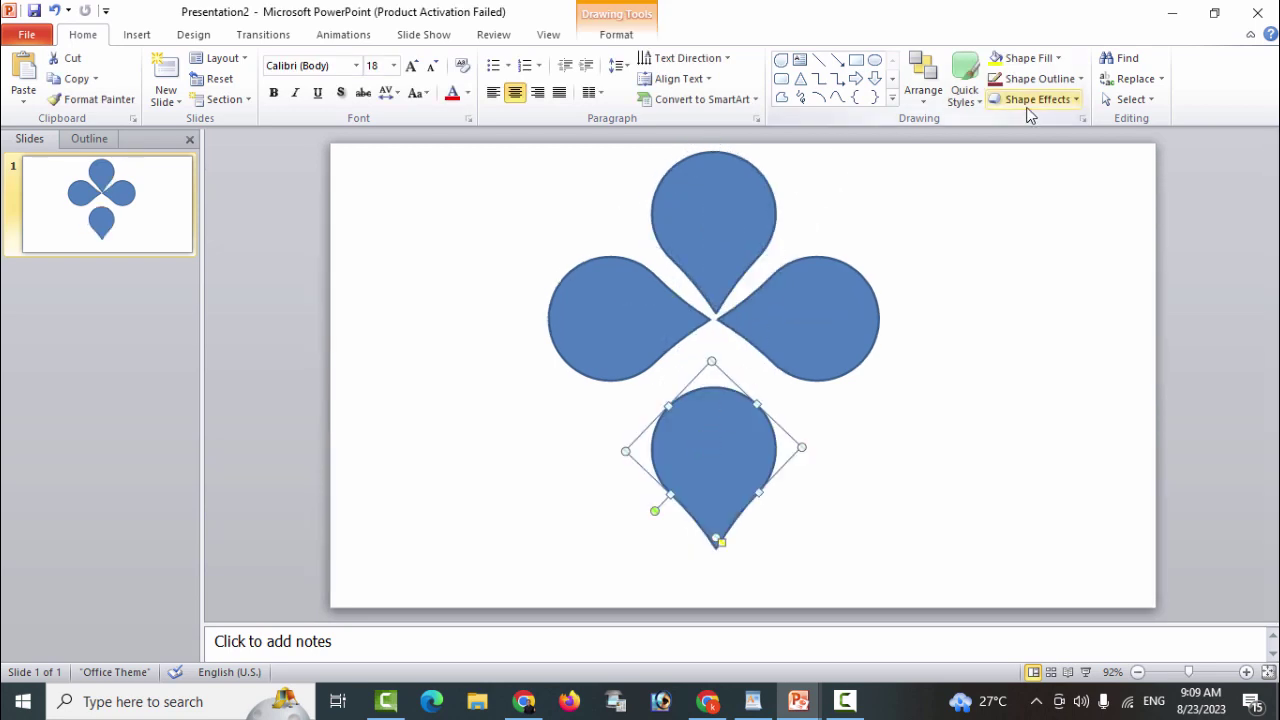
click(616, 36)
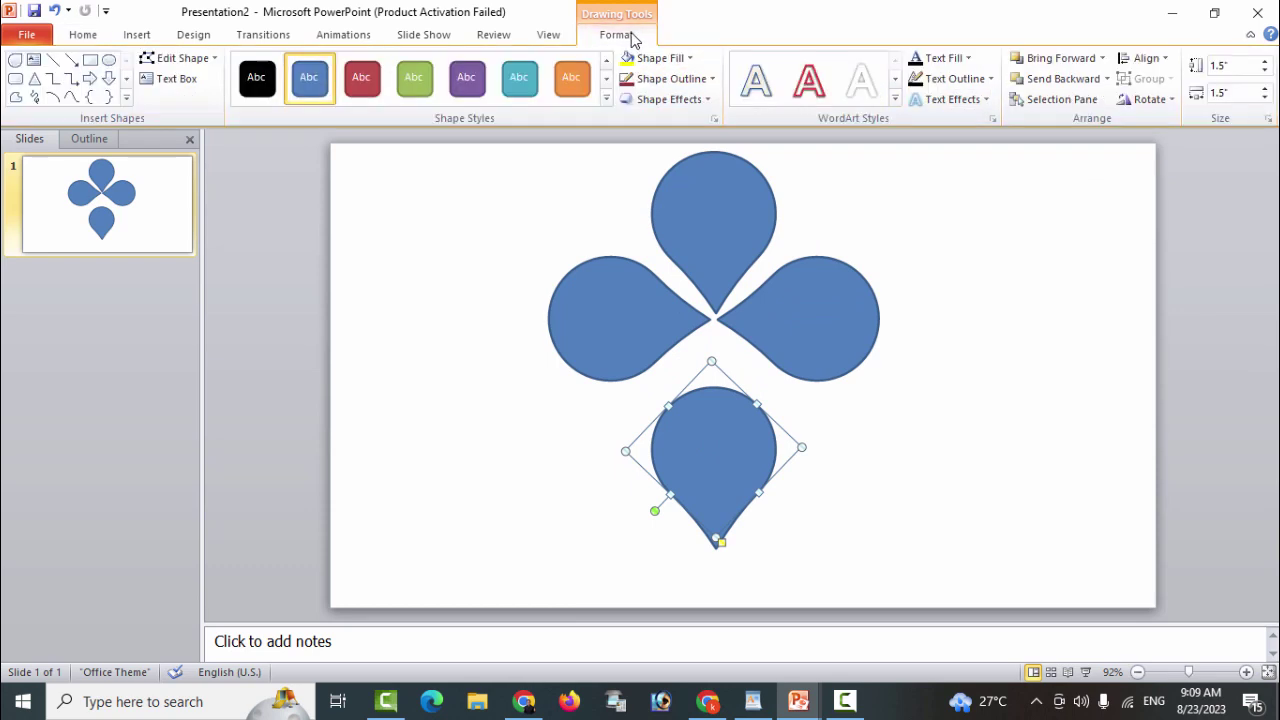
click(1151, 104)
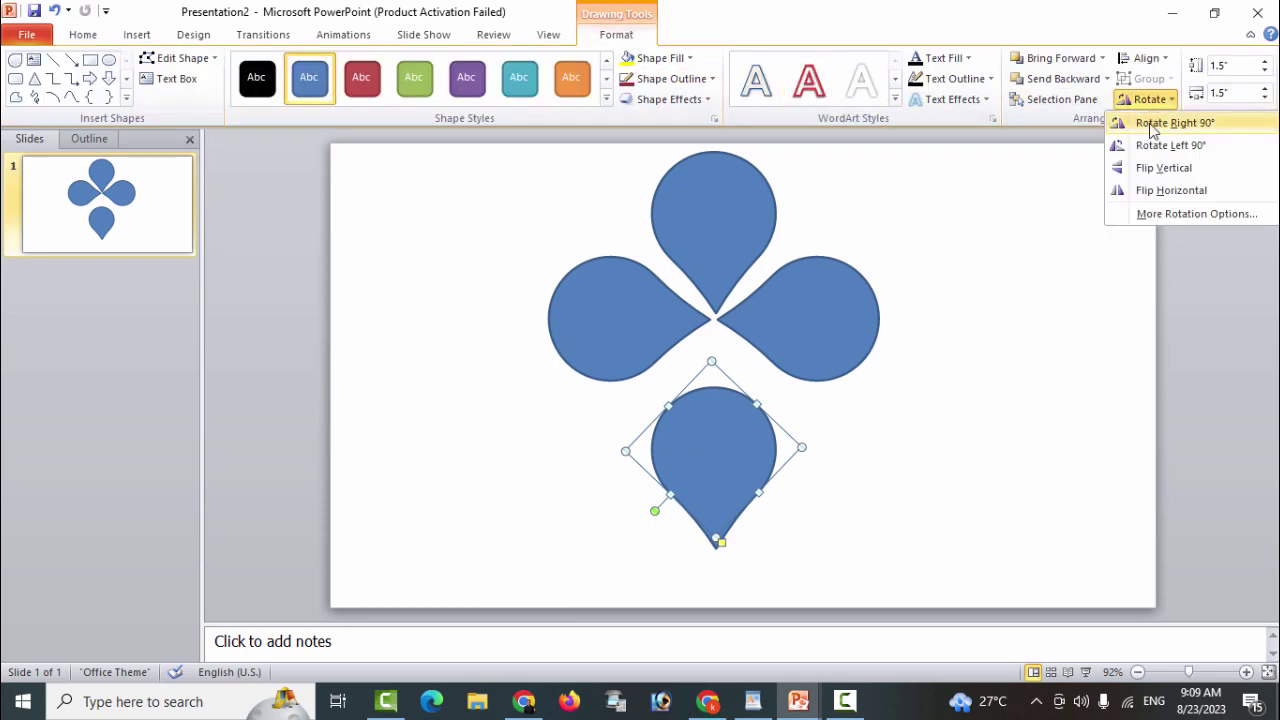
click(1155, 172)
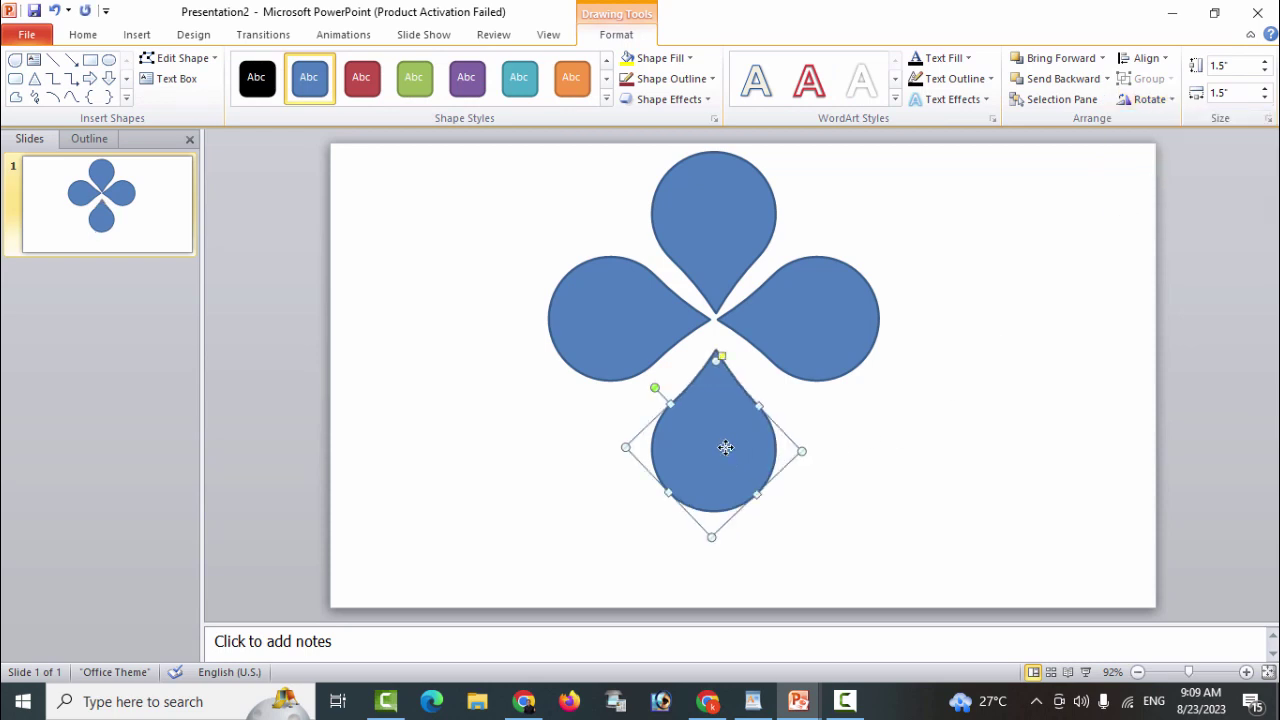
drag(726, 448, 726, 418)
click(930, 503)
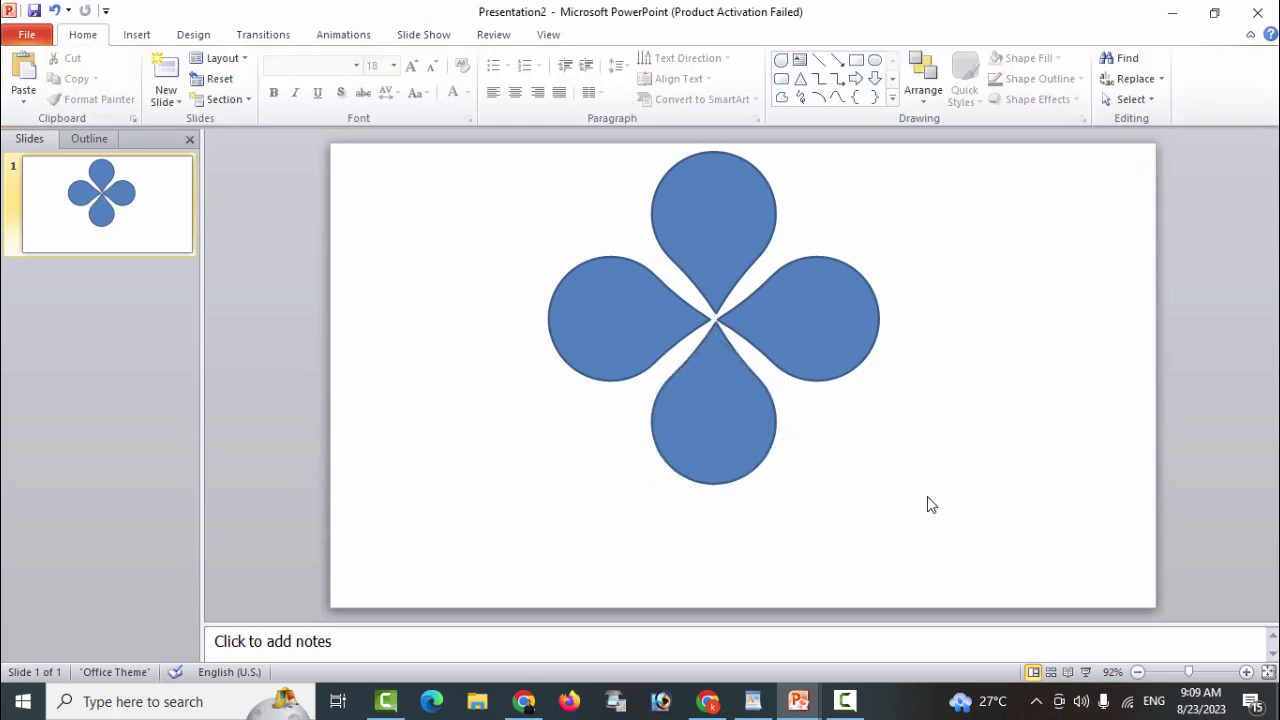
Select all four teardrops and fill them orange
drag(920, 560, 450, 128)
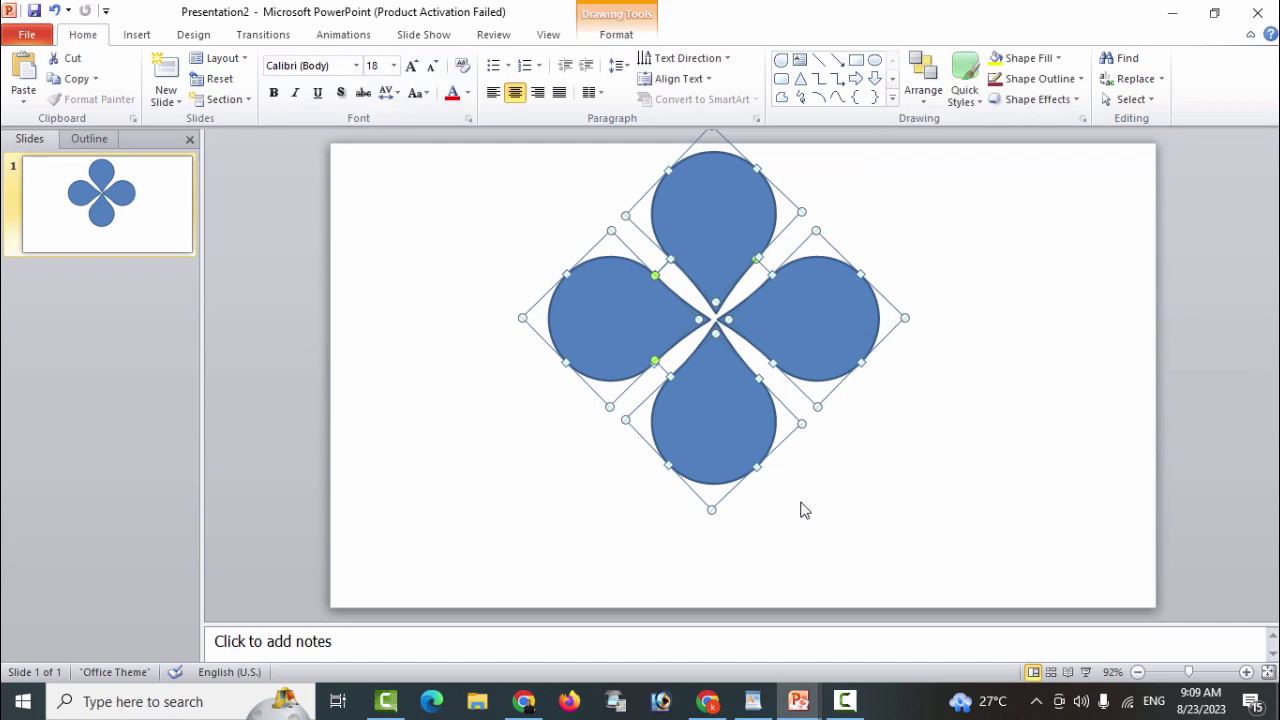
click(607, 38)
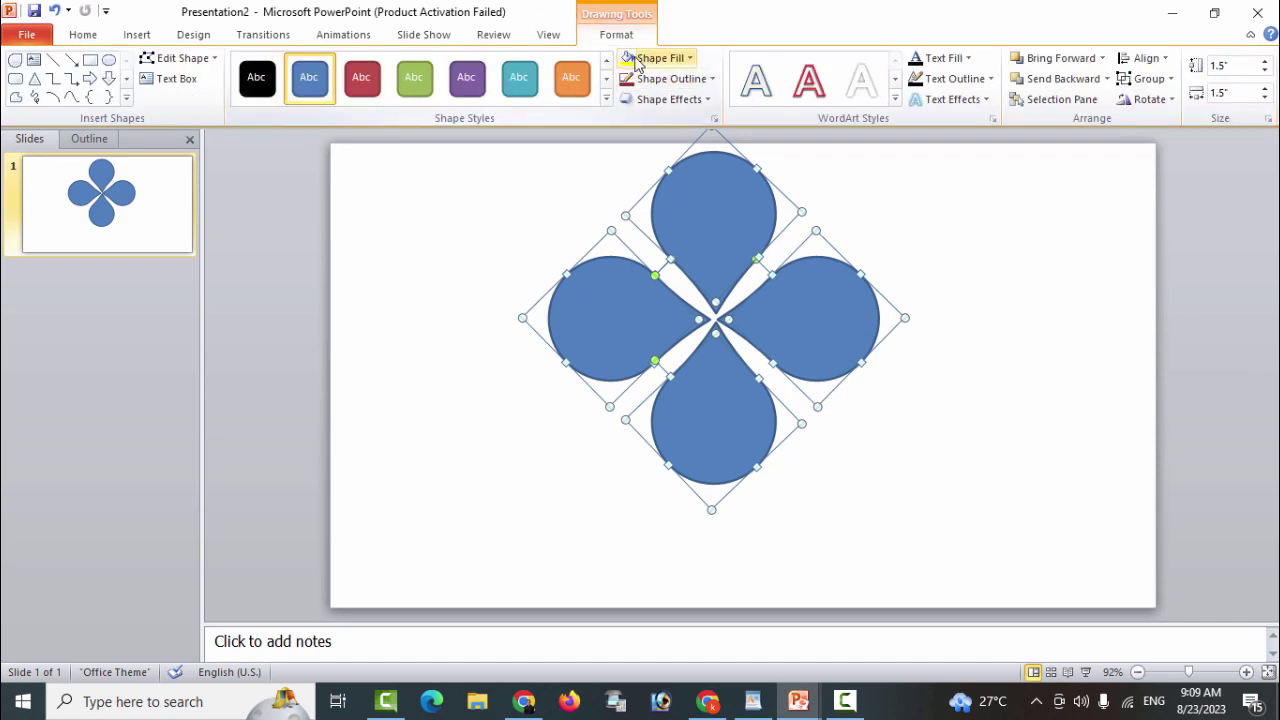
click(650, 60)
click(650, 60)
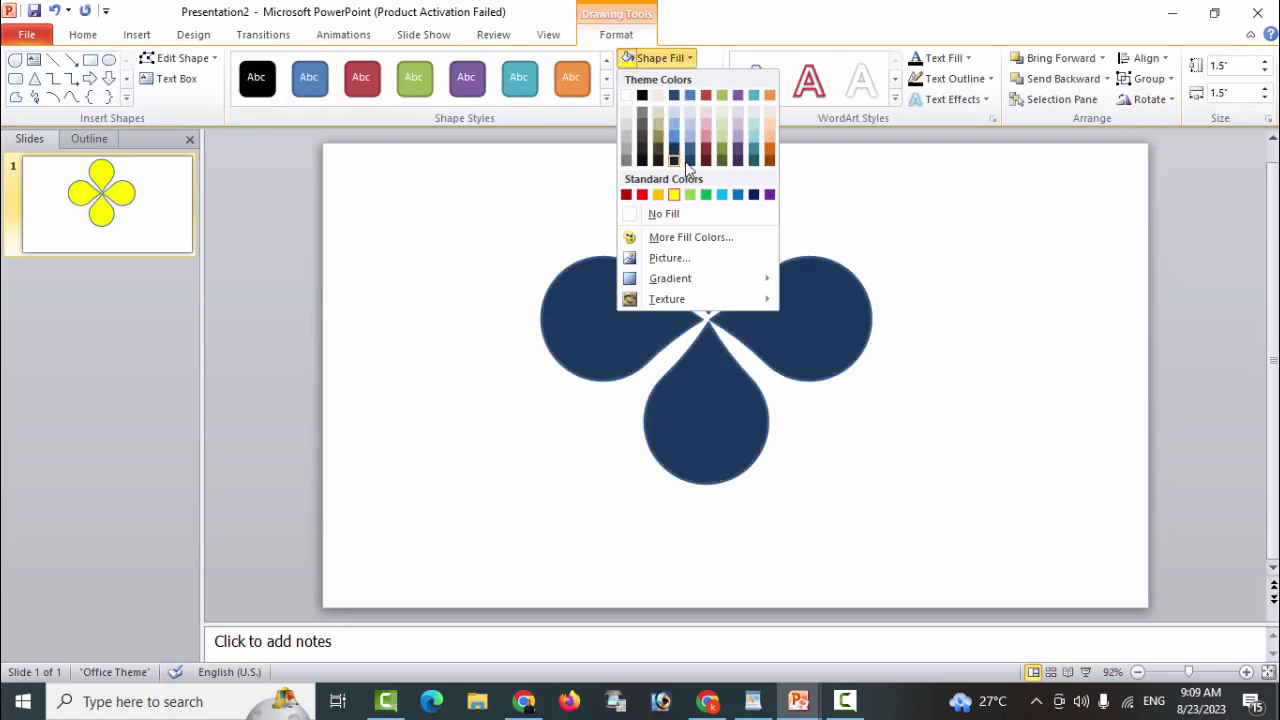
click(771, 152)
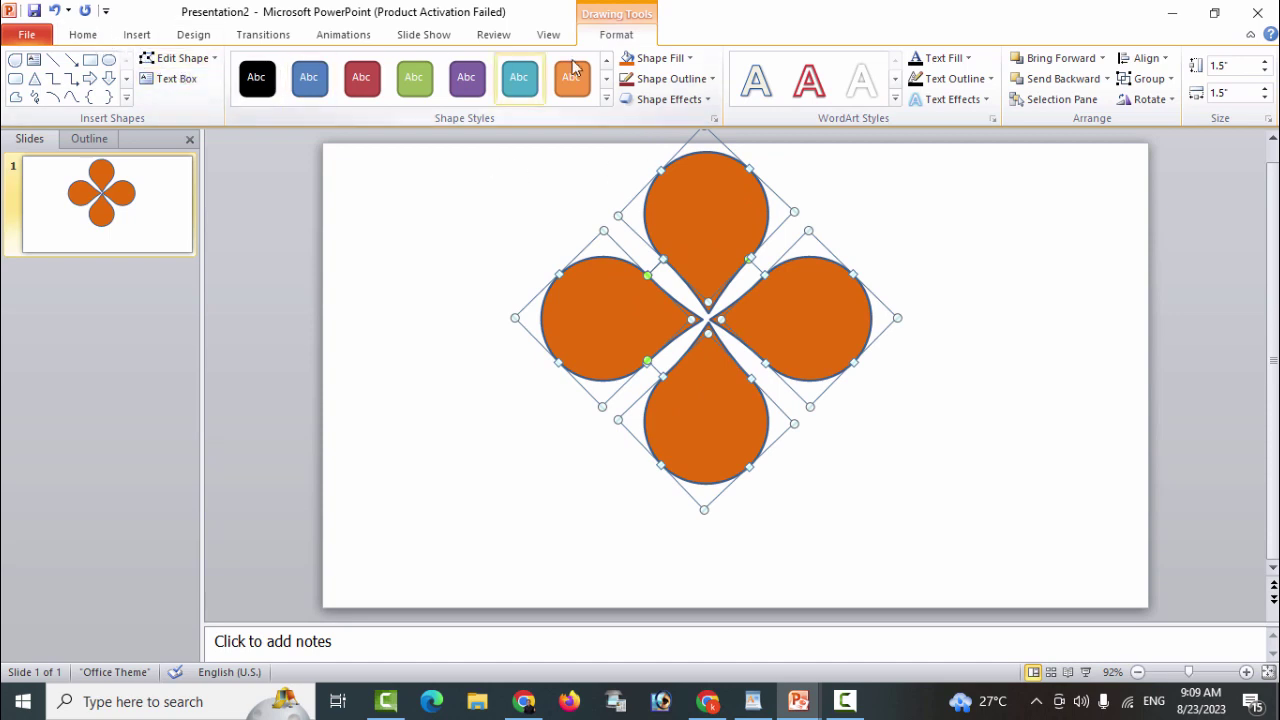
Group the four petals into a single shape
click(1145, 79)
click(1134, 105)
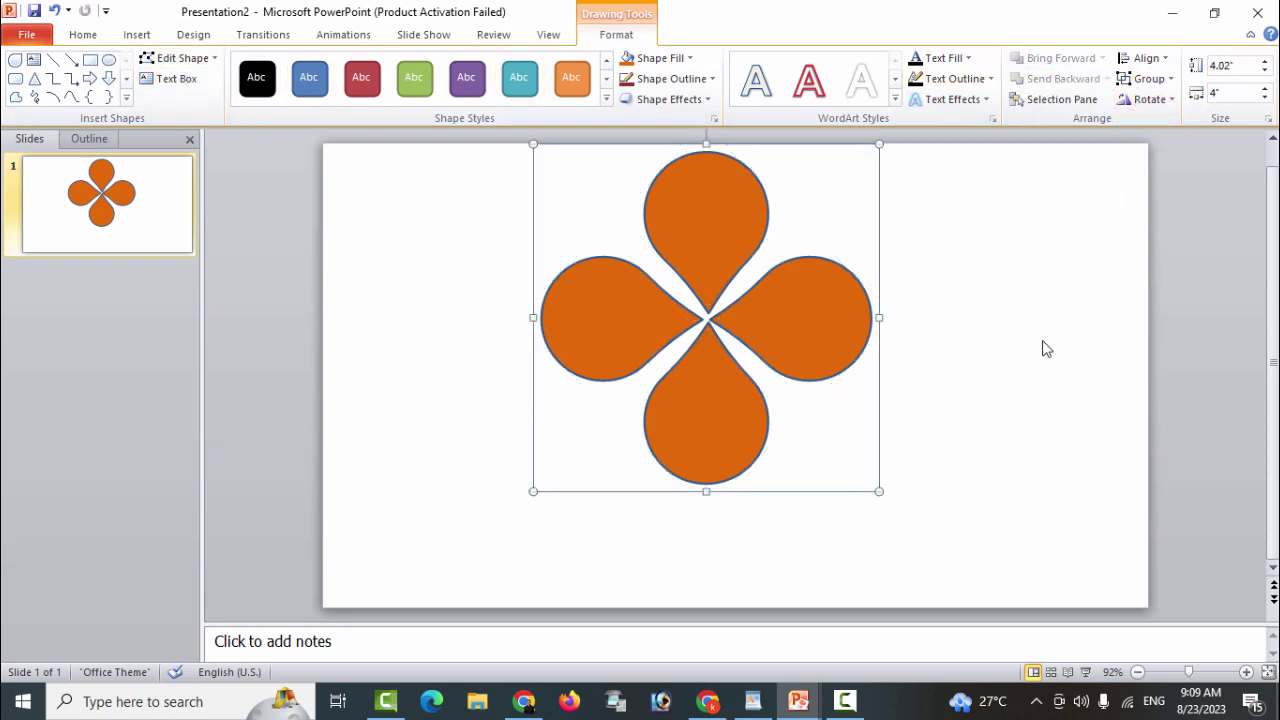
click(838, 488)
Draw a small oval circle near the slide's top-left
click(137, 34)
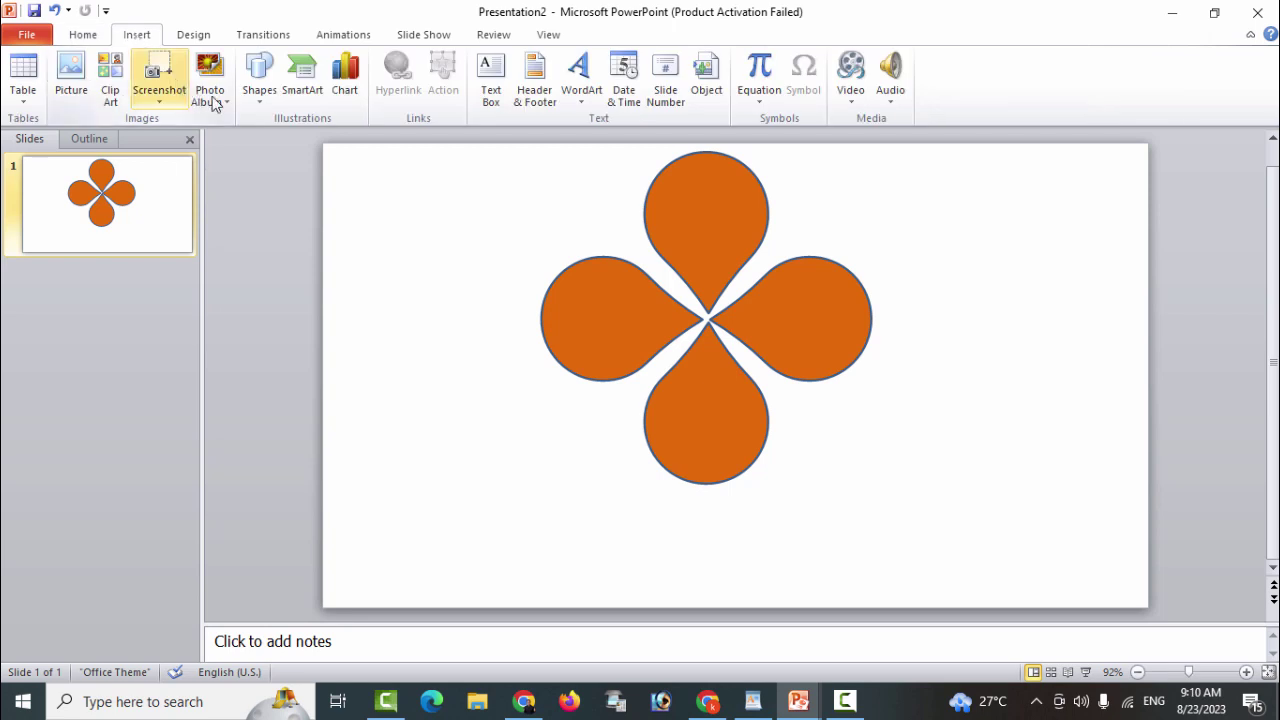
click(259, 78)
click(308, 138)
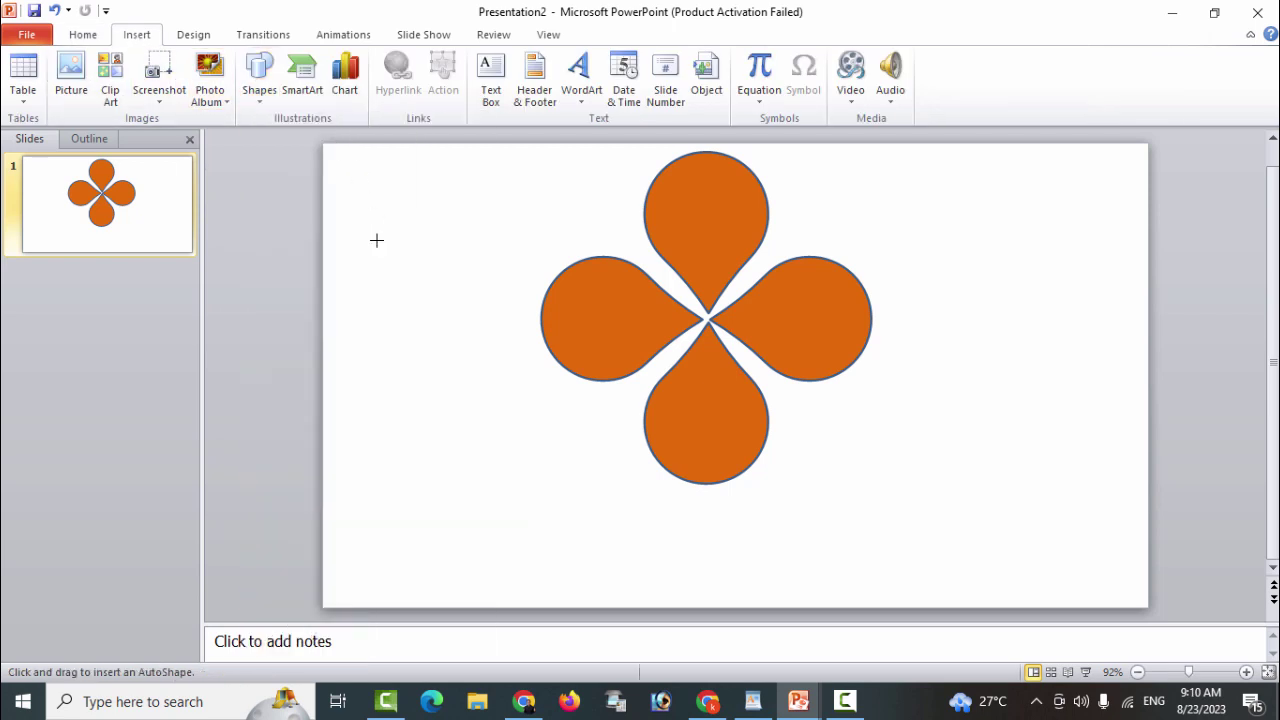
drag(382, 231, 403, 251)
Size the circle to 0.5 inch and move it to the flower's centre
click(625, 38)
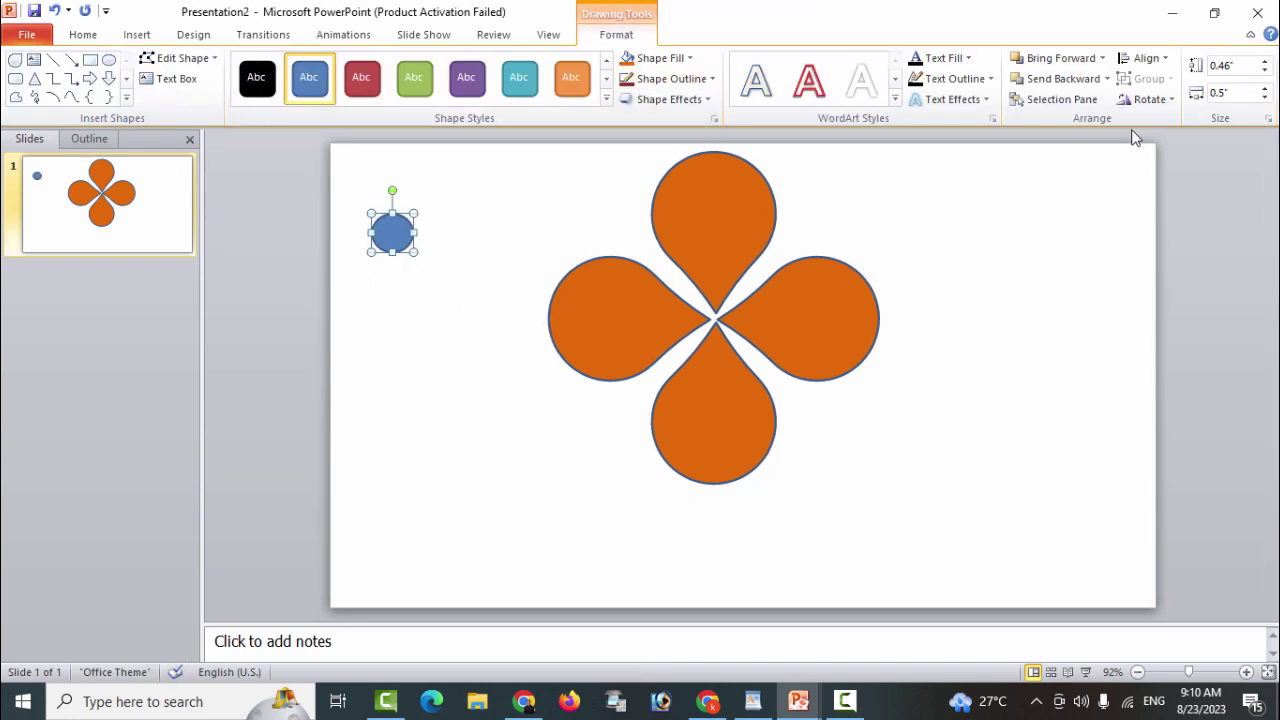
click(1239, 68)
text(.5)
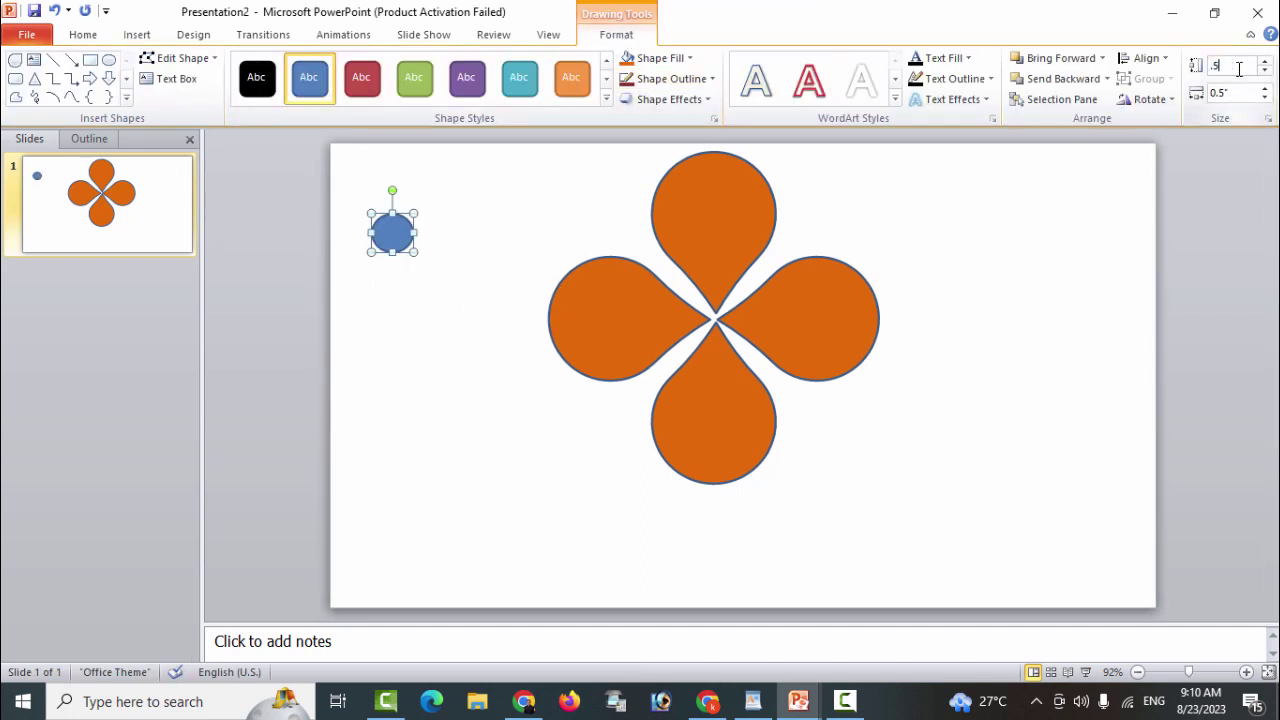
key(Return)
drag(370, 232, 713, 313)
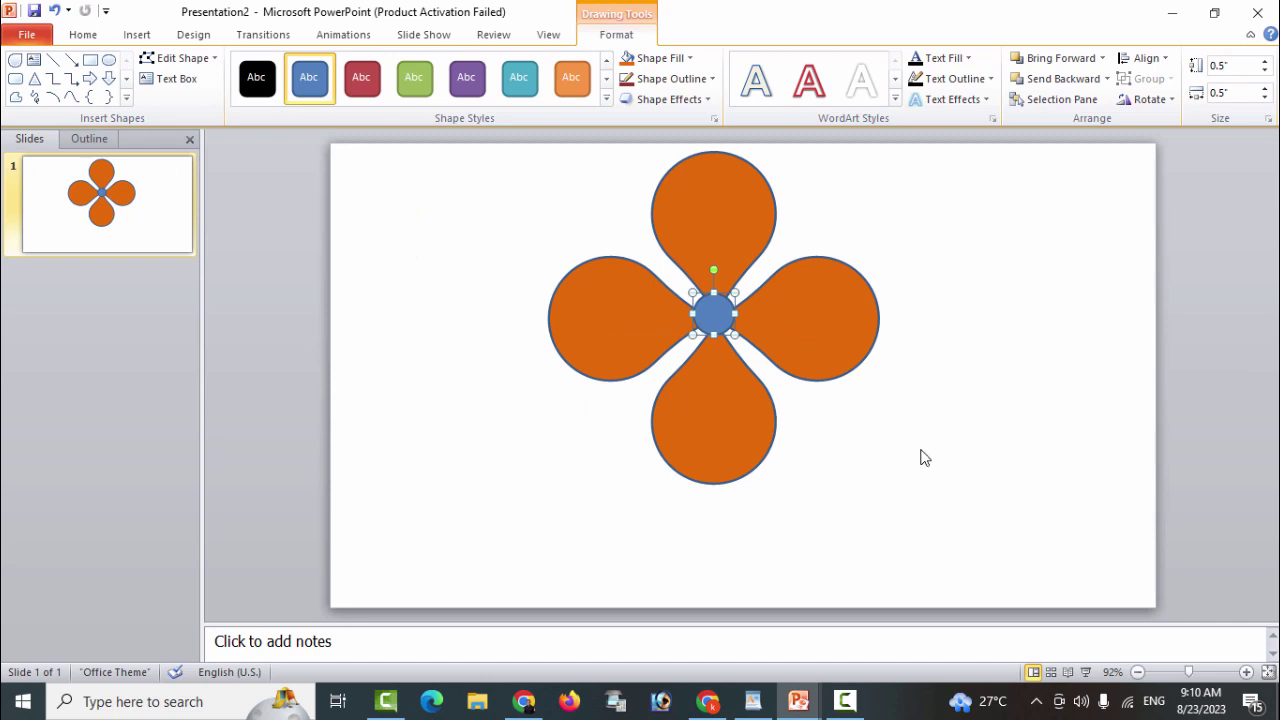
Fill the centre circle red and remove its outline
click(650, 65)
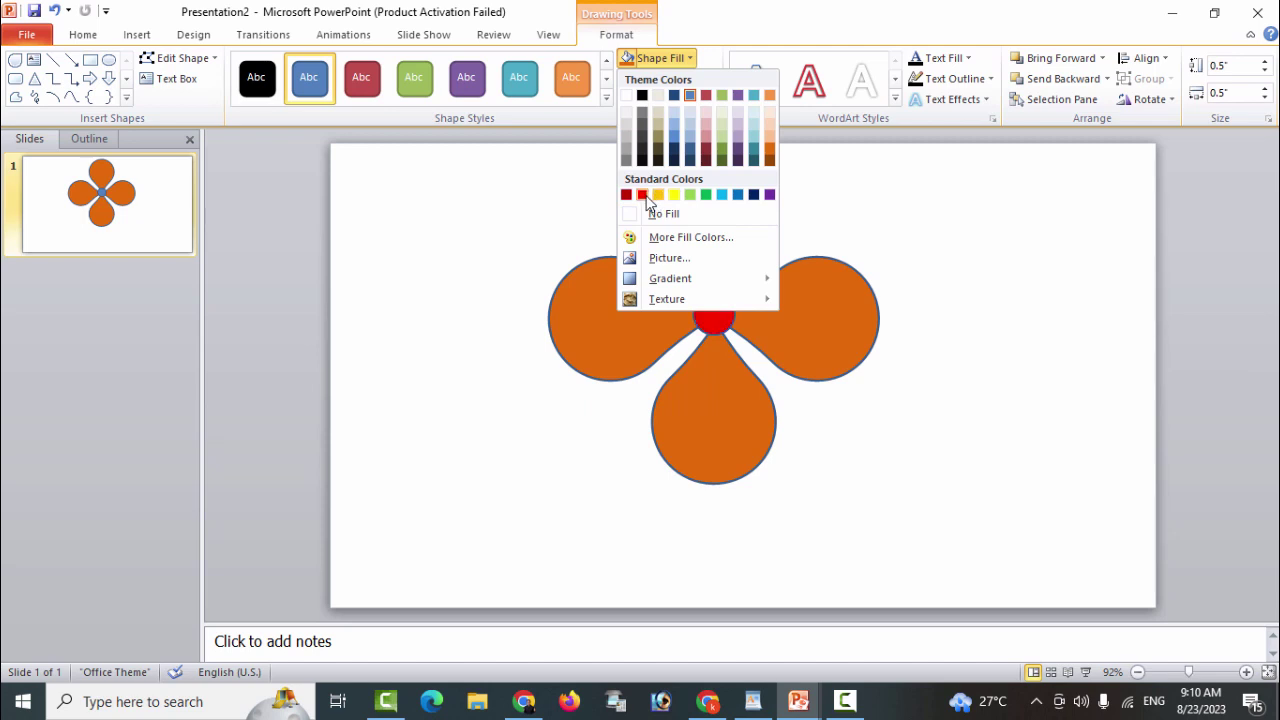
click(646, 195)
click(665, 79)
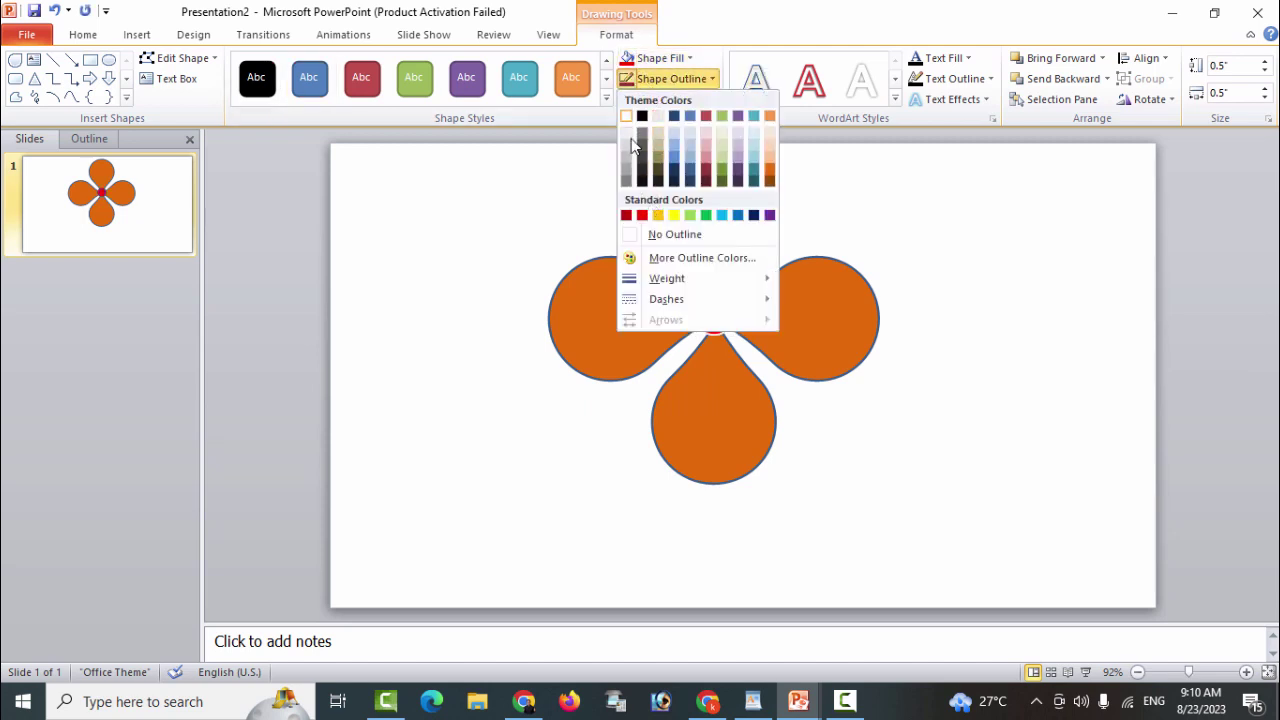
click(655, 234)
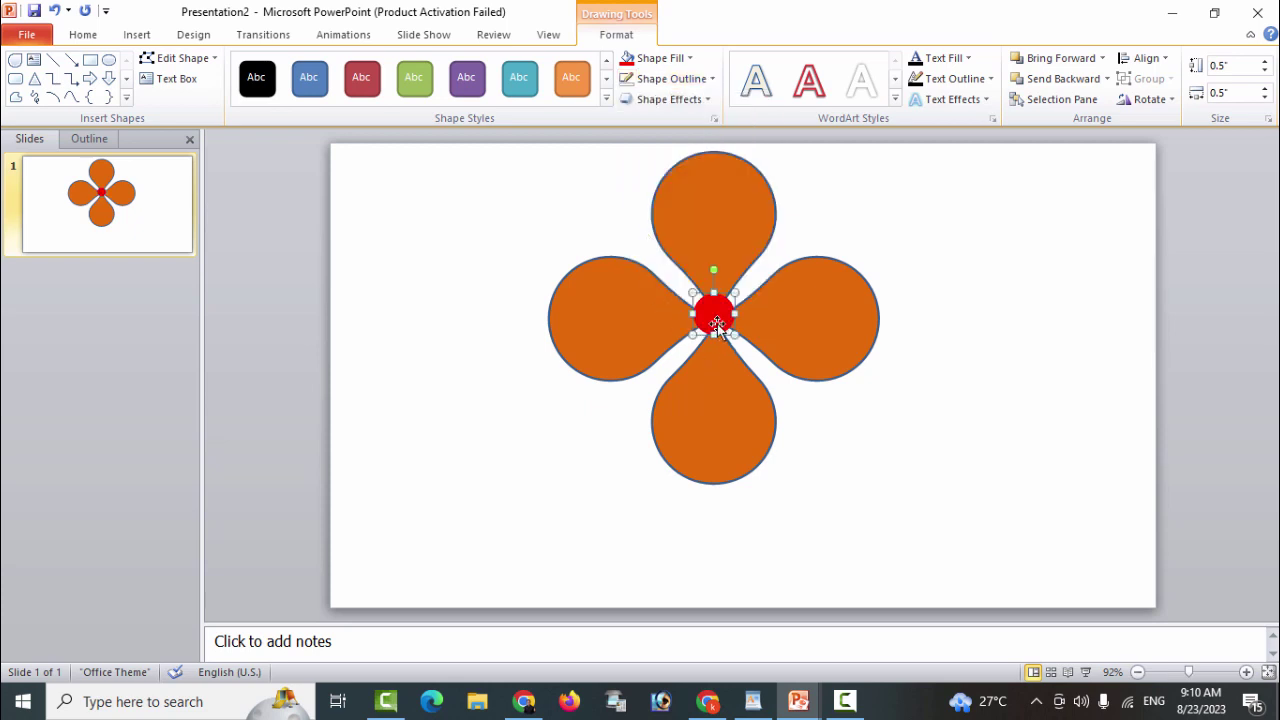
Duplicate the red circle, resize the copy to 0.3 inch, and centre-align both circles
key(ctrl+c)
key(ctrl+v)
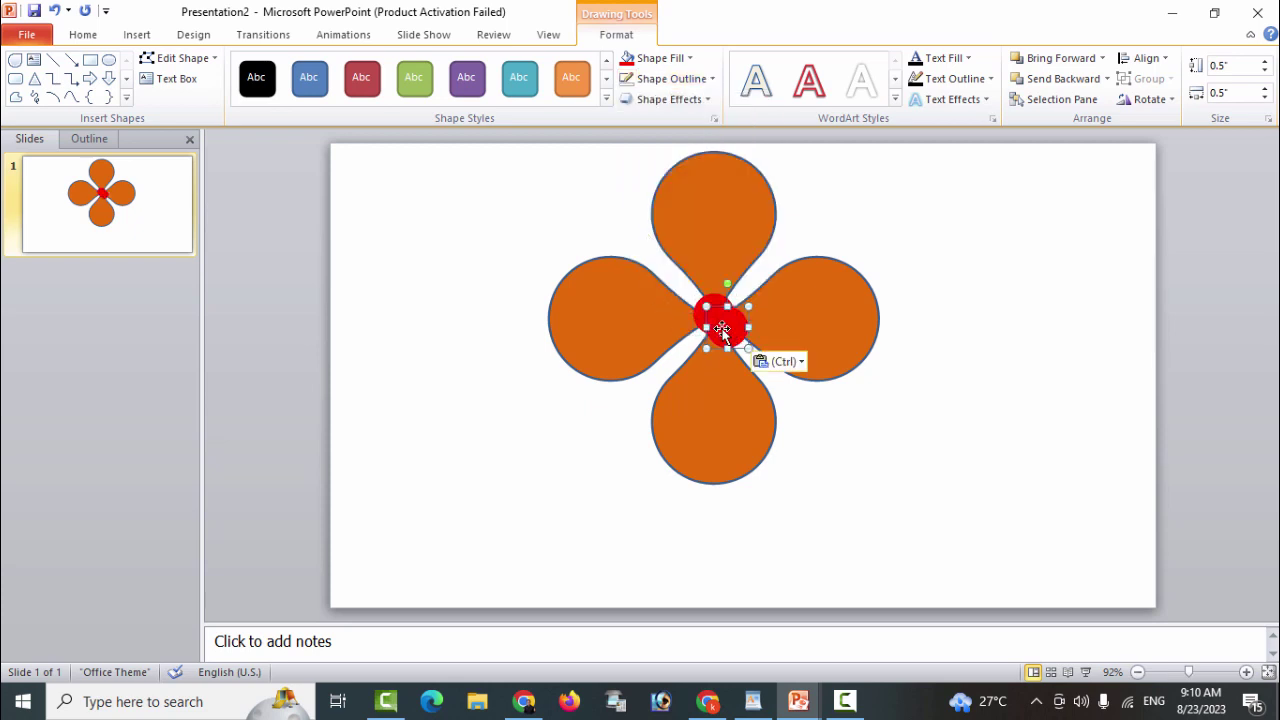
drag(717, 324, 699, 308)
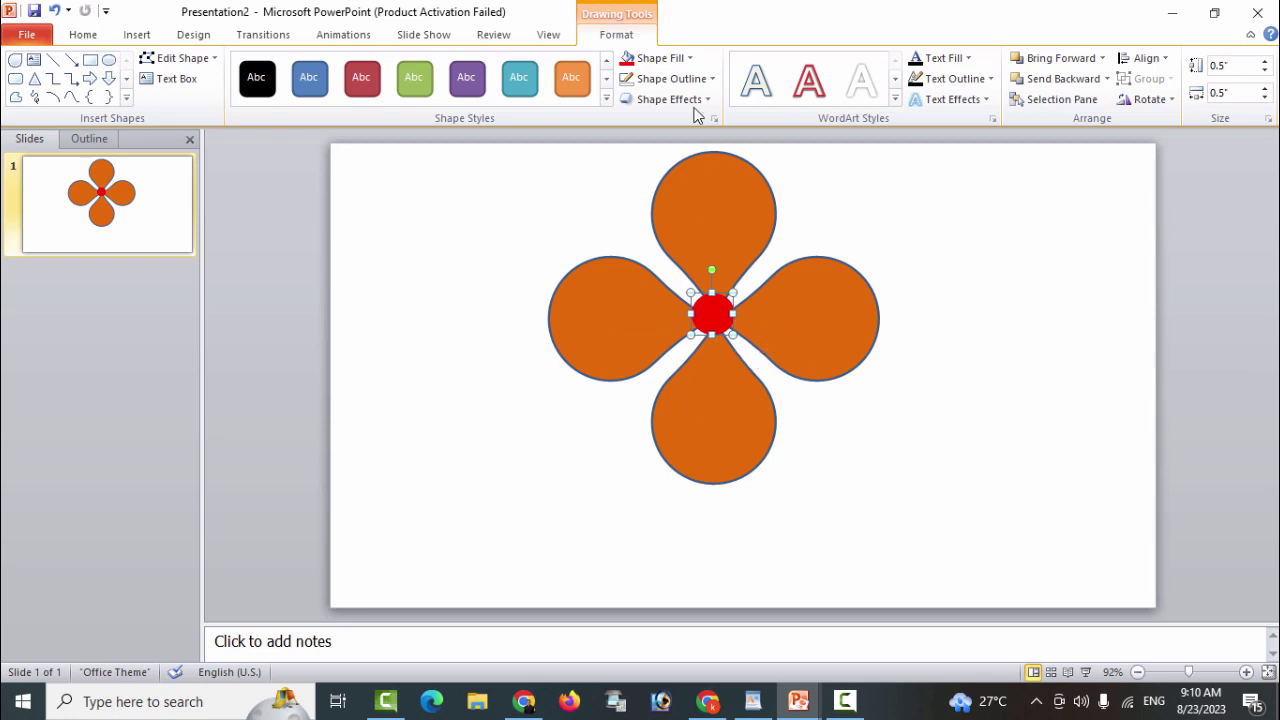
click(1251, 71)
key(Tab)
text(.3)
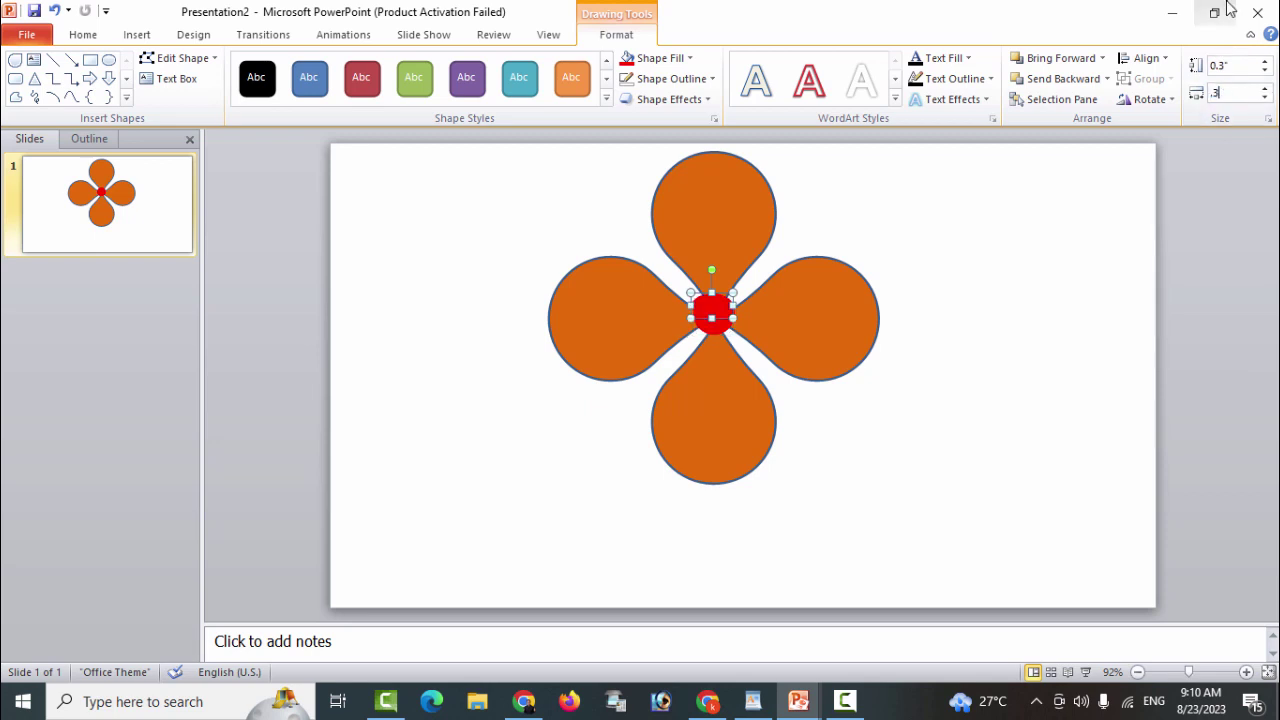
key(Return)
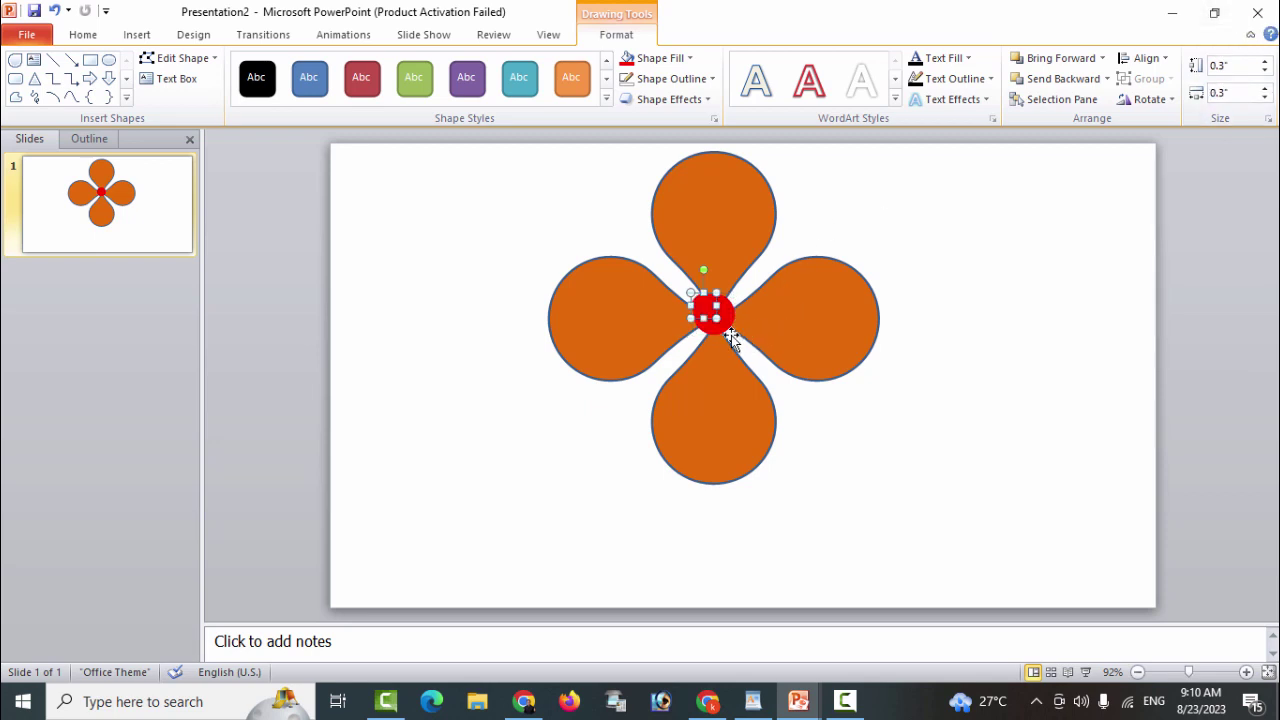
shift+click(725, 329)
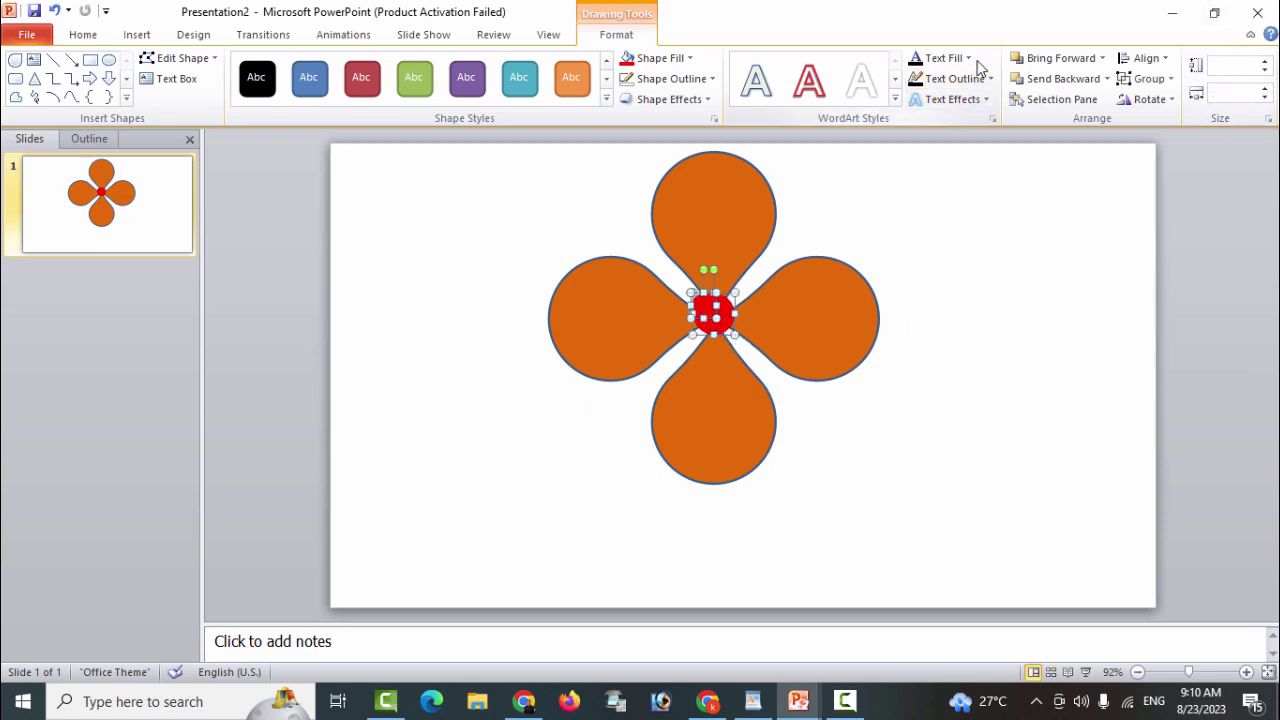
click(1146, 58)
click(1150, 100)
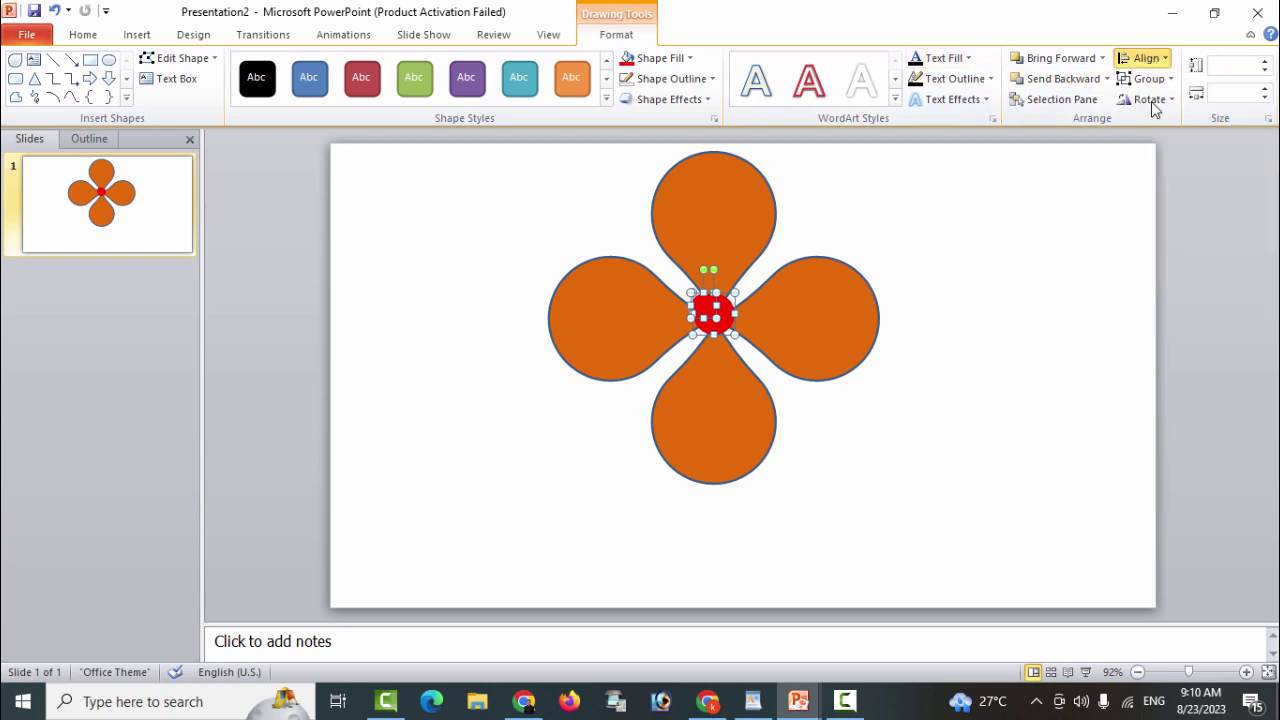
click(1146, 58)
click(1156, 166)
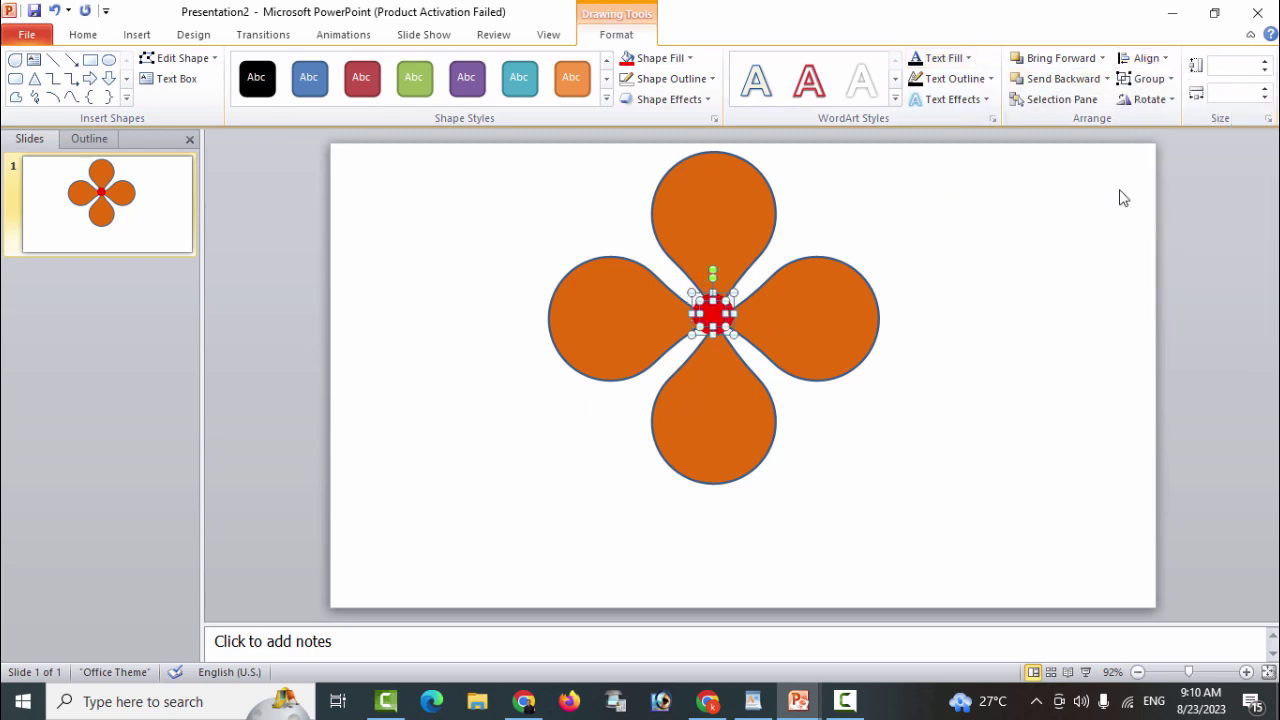
Fill the small inner circle yellow
click(975, 285)
click(713, 315)
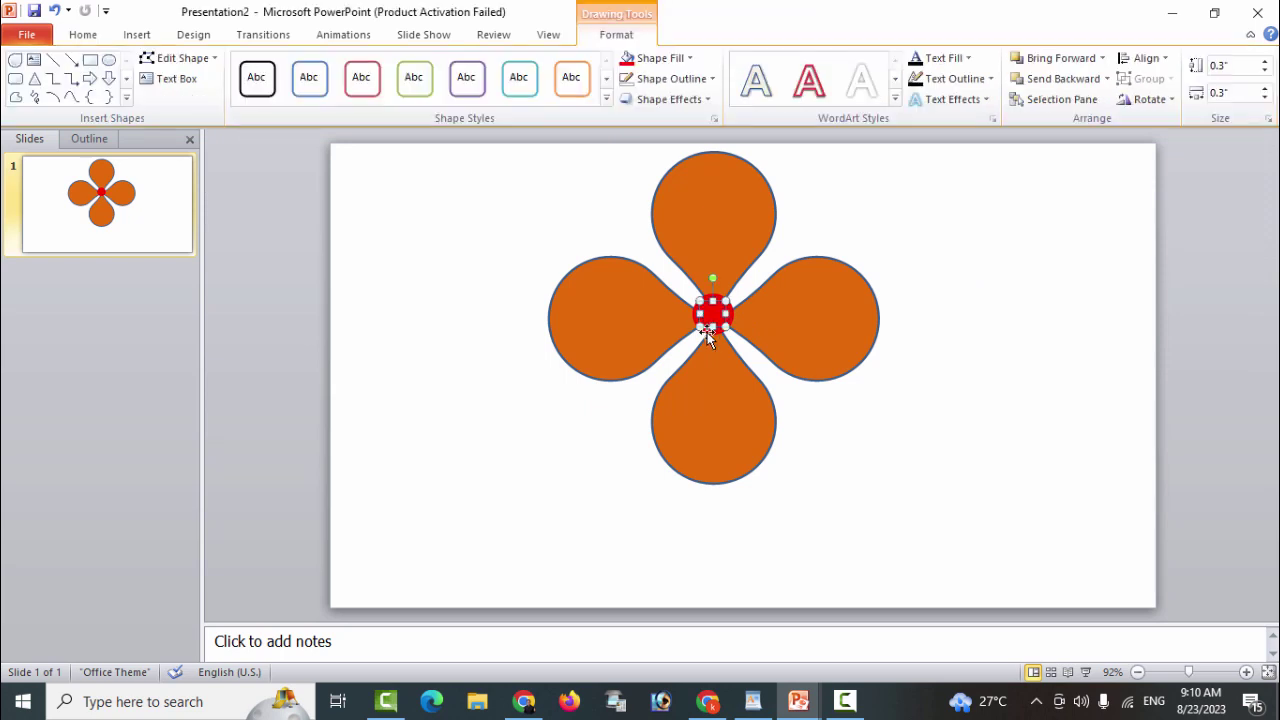
click(645, 60)
click(687, 196)
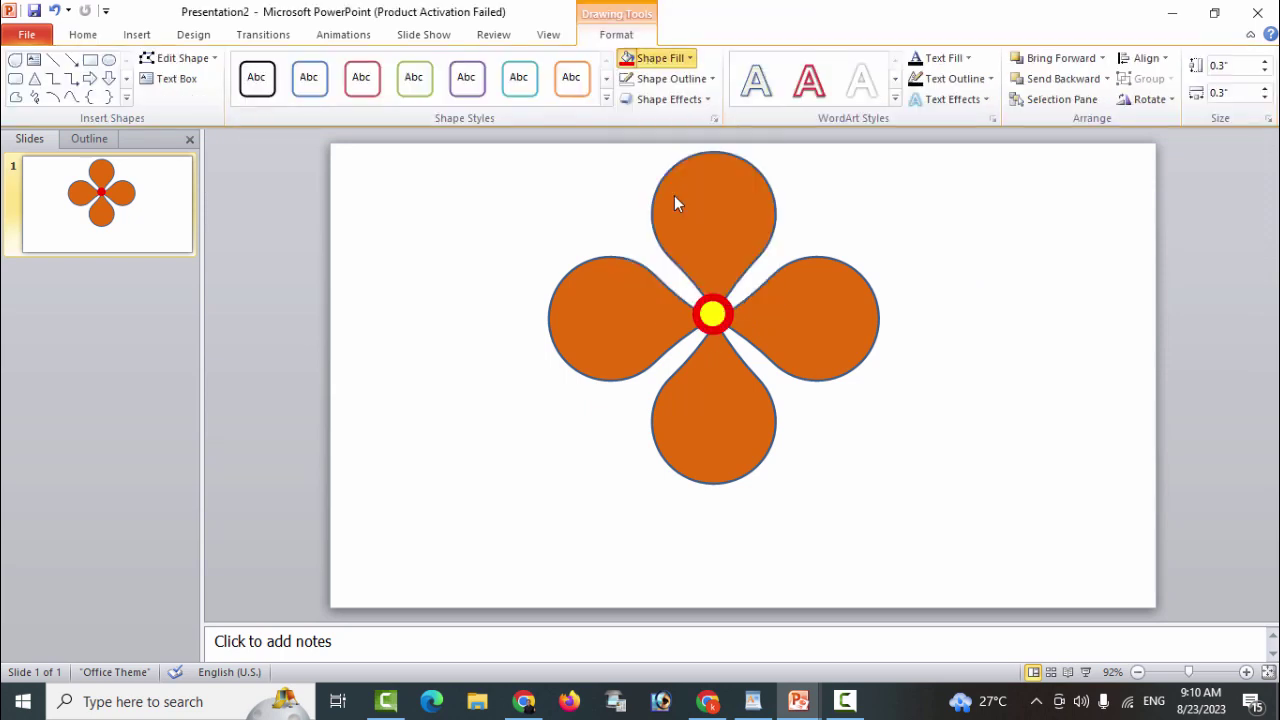
click(1021, 362)
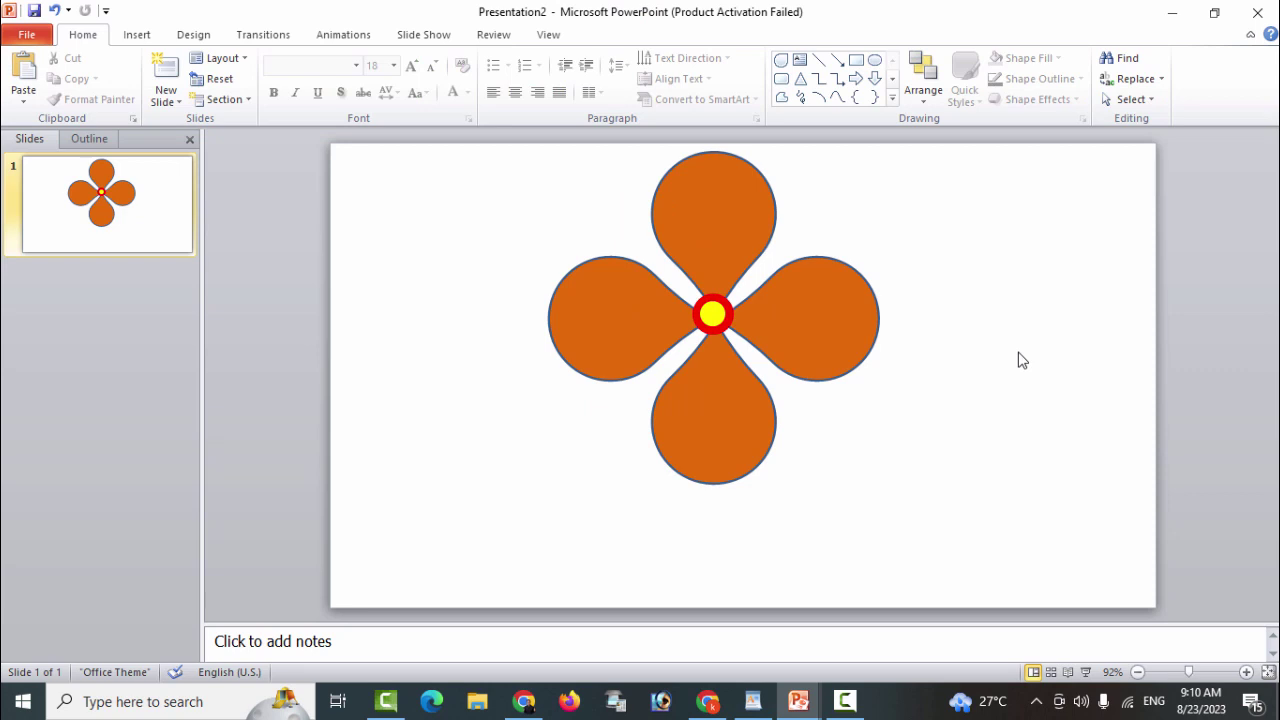
Select all shapes and group the petals with the centre circles
key(ctrl+a)
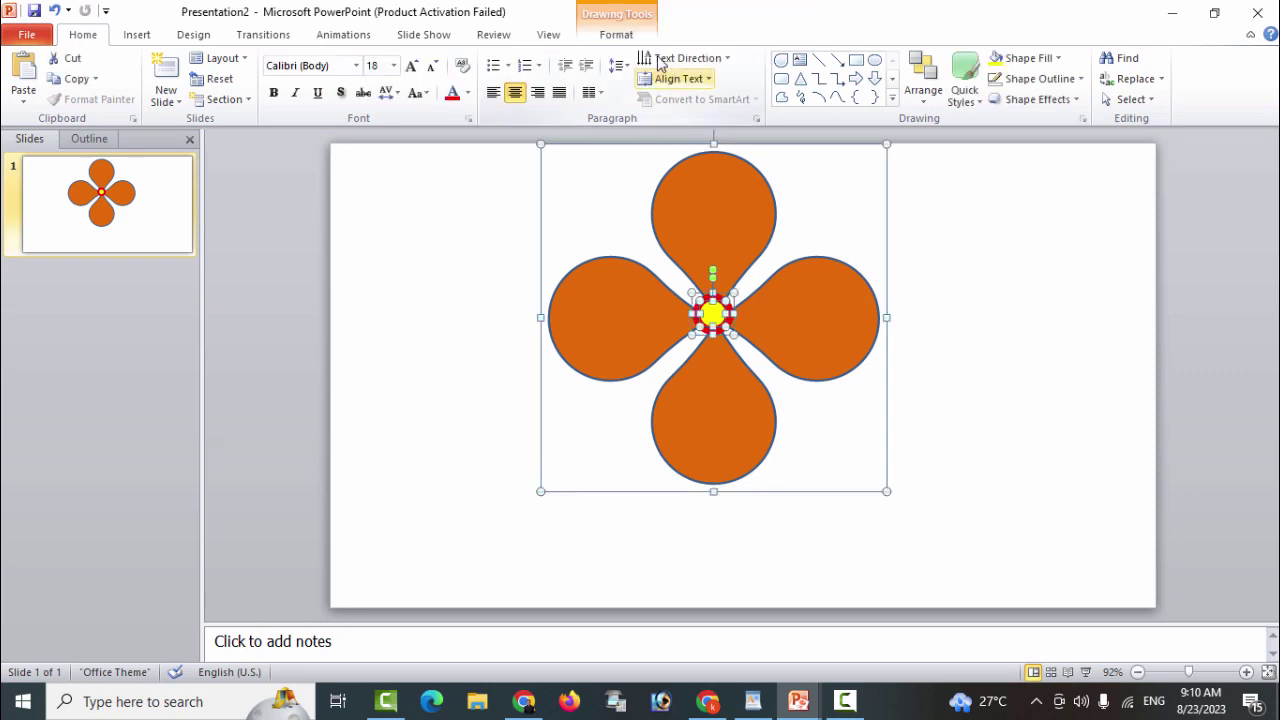
click(616, 34)
click(1143, 79)
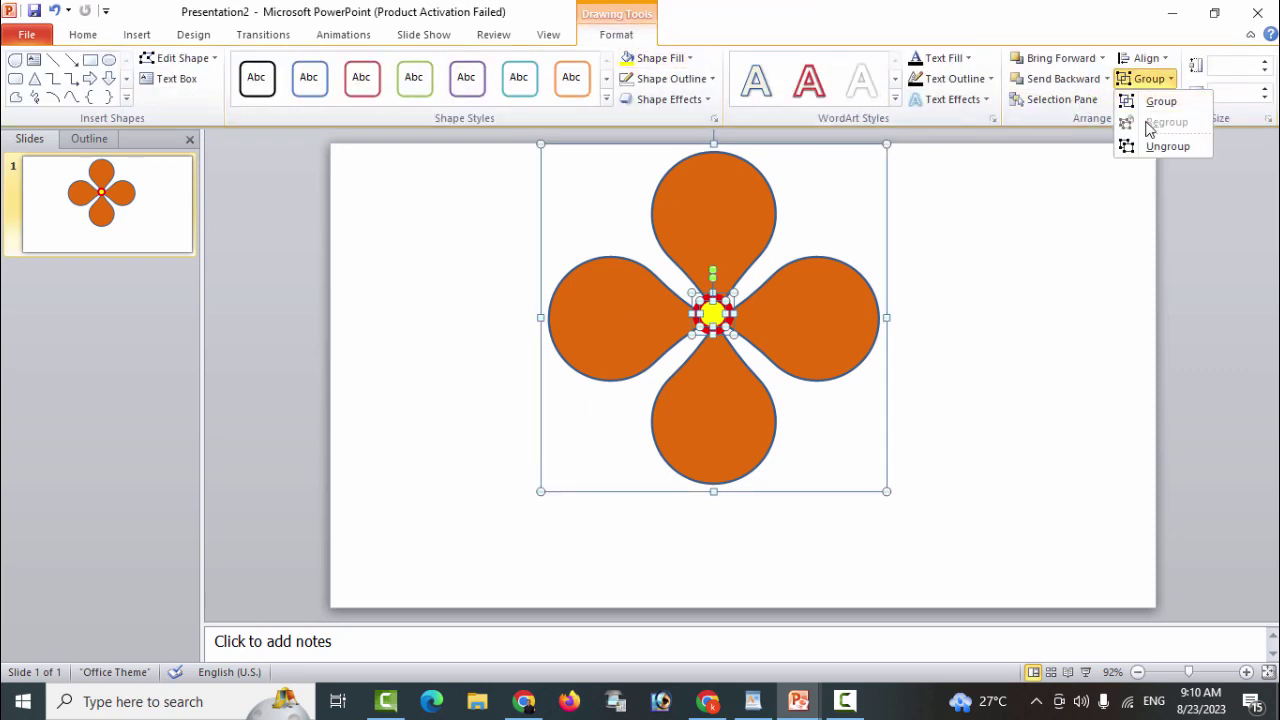
click(1157, 101)
click(1058, 348)
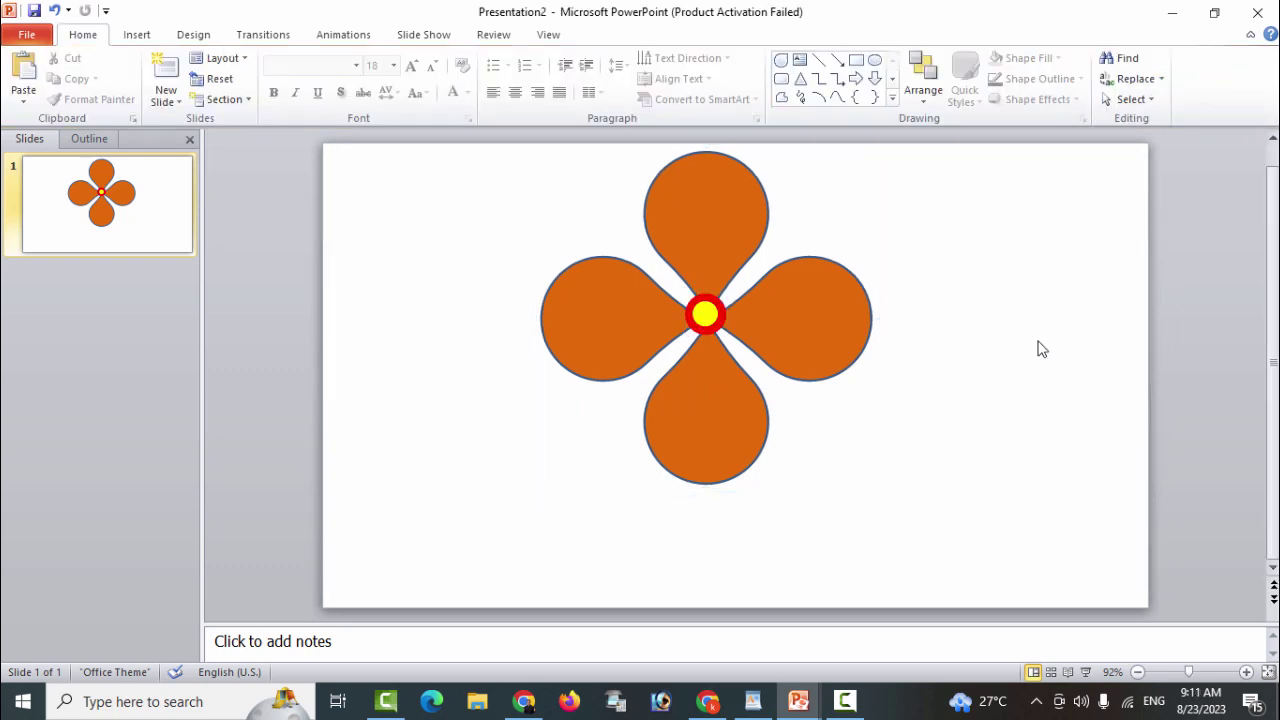
Shrink the flower group to 2.81 inches and move it to the slide's right side
drag(817, 329, 820, 358)
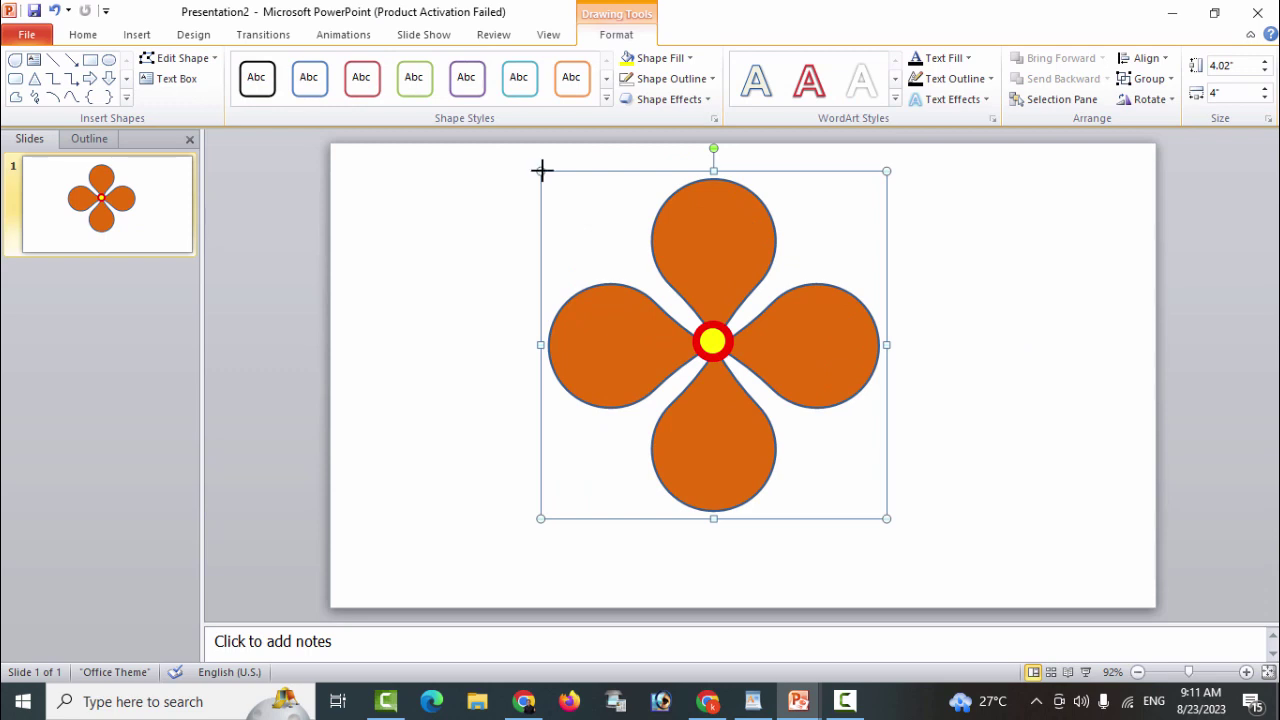
mouse_move(541, 170)
mouse_down()
mouse_move(647, 281)
mouse_move(641, 272)
mouse_up()
drag(765, 328, 1094, 272)
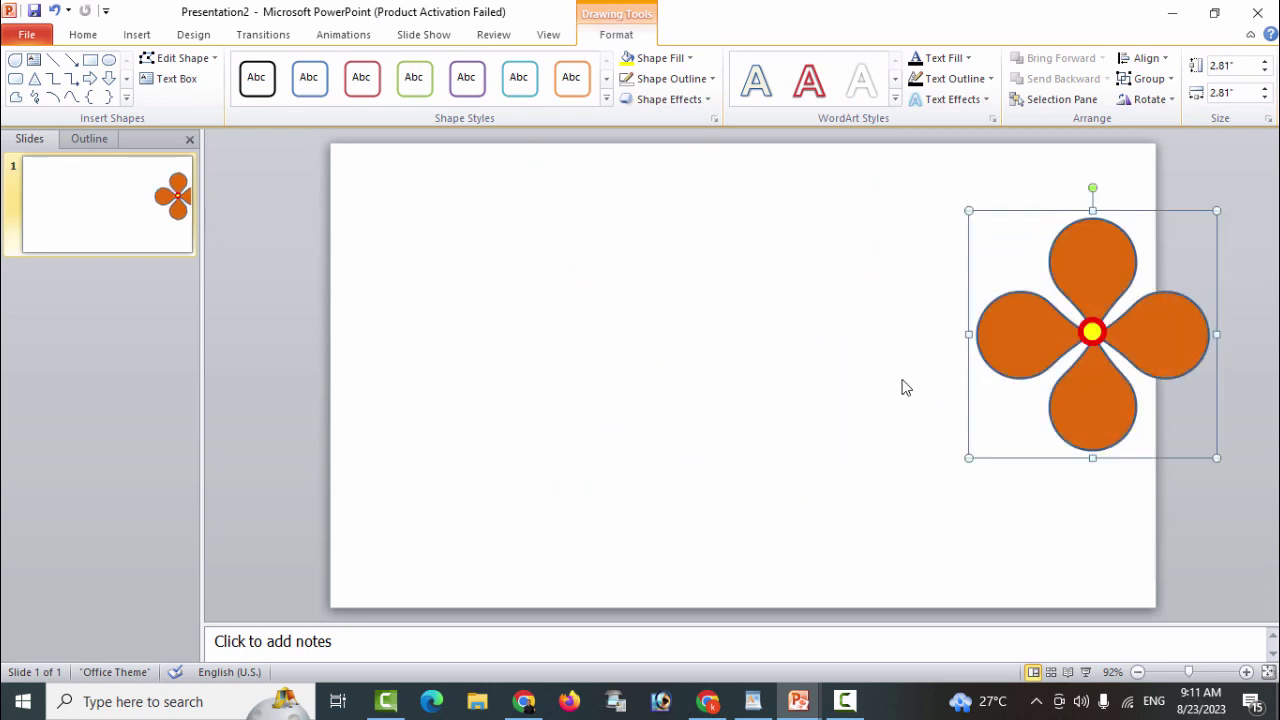
click(728, 355)
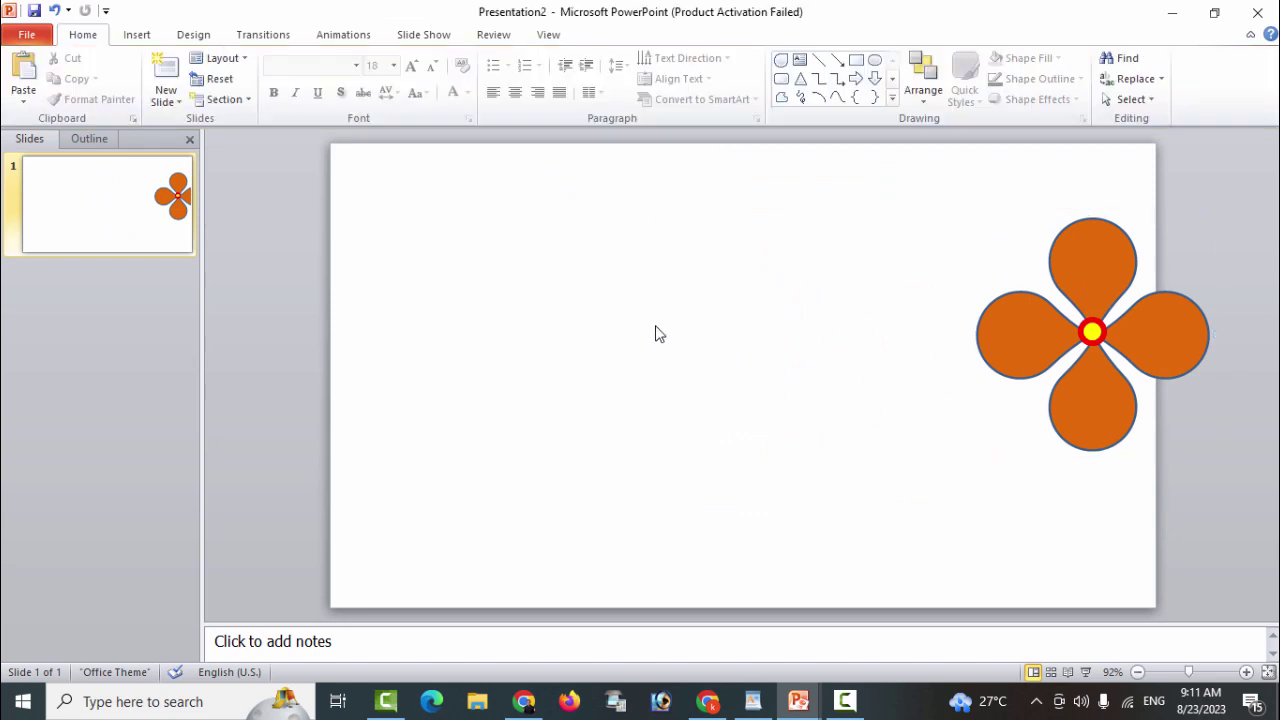
click(137, 35)
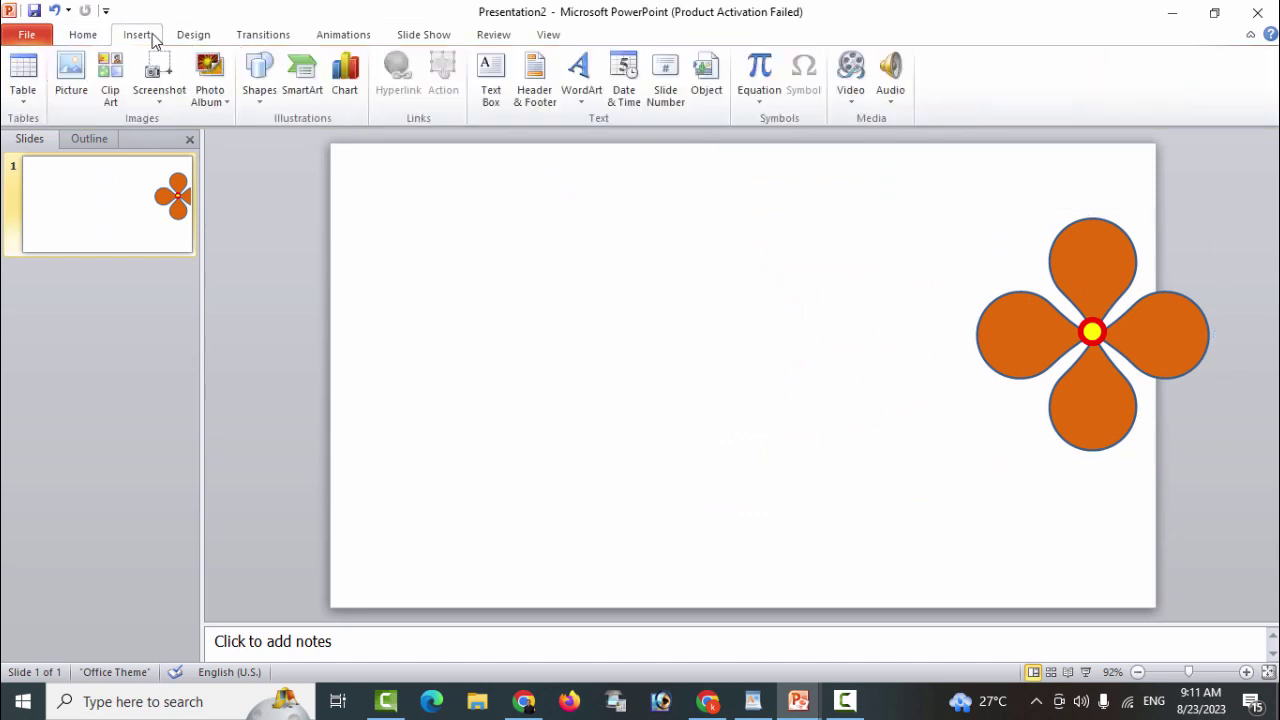
Draw a large rectangle in the slide's middle and widen it slightly
click(262, 75)
click(330, 138)
mouse_move(570, 161)
mouse_down()
mouse_move(664, 308)
mouse_move(872, 503)
mouse_up()
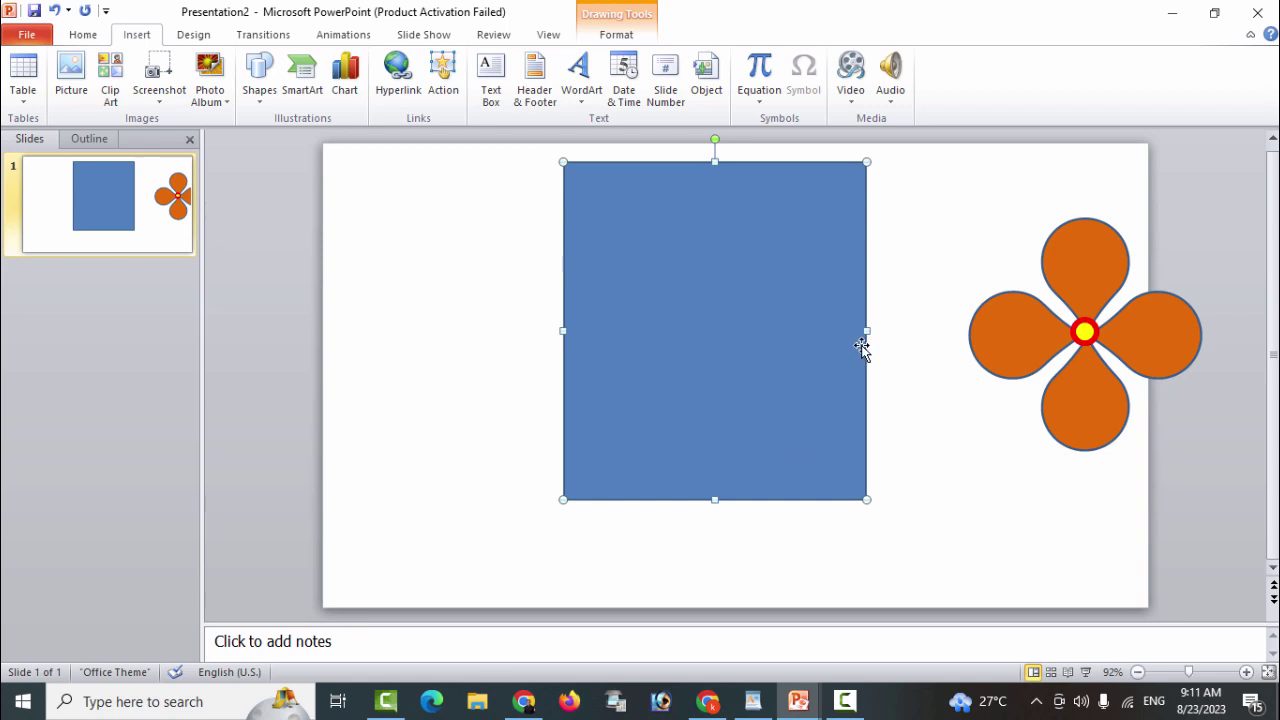
drag(867, 331, 874, 331)
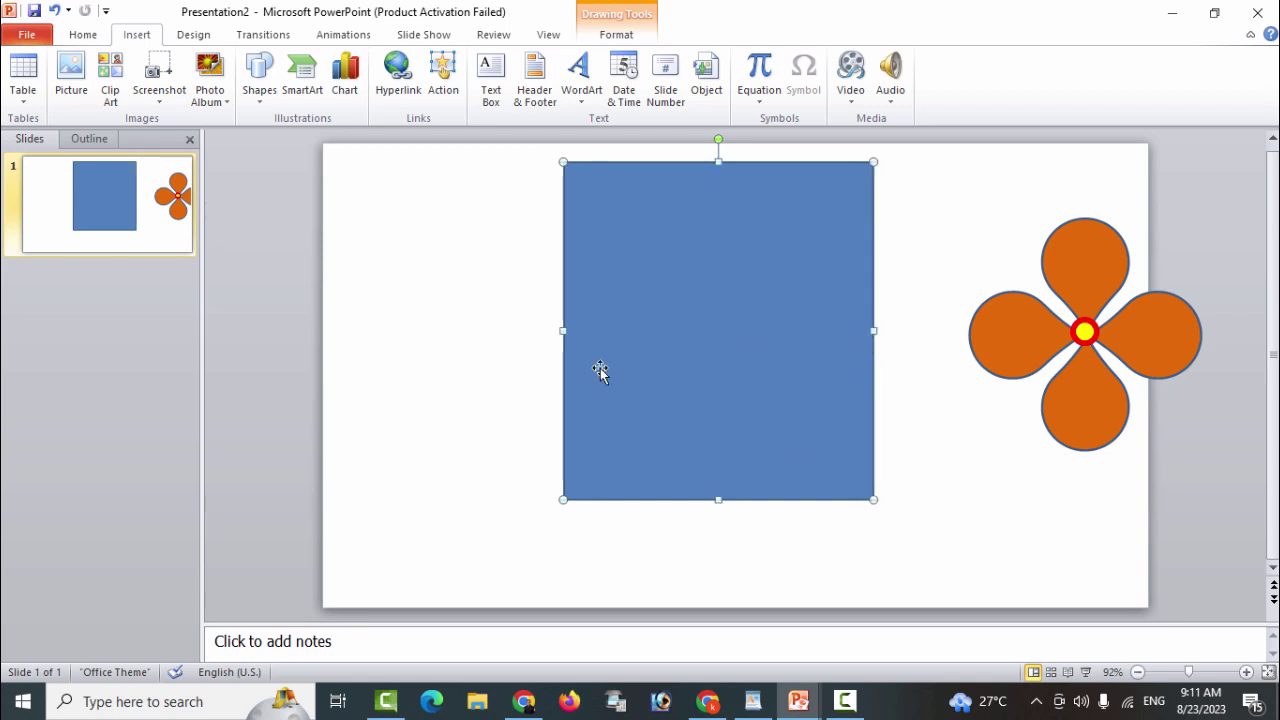
click(336, 333)
click(259, 75)
Draw a thin blue leg under the large rectangle, narrowed and aligned to its bottom edge
click(291, 140)
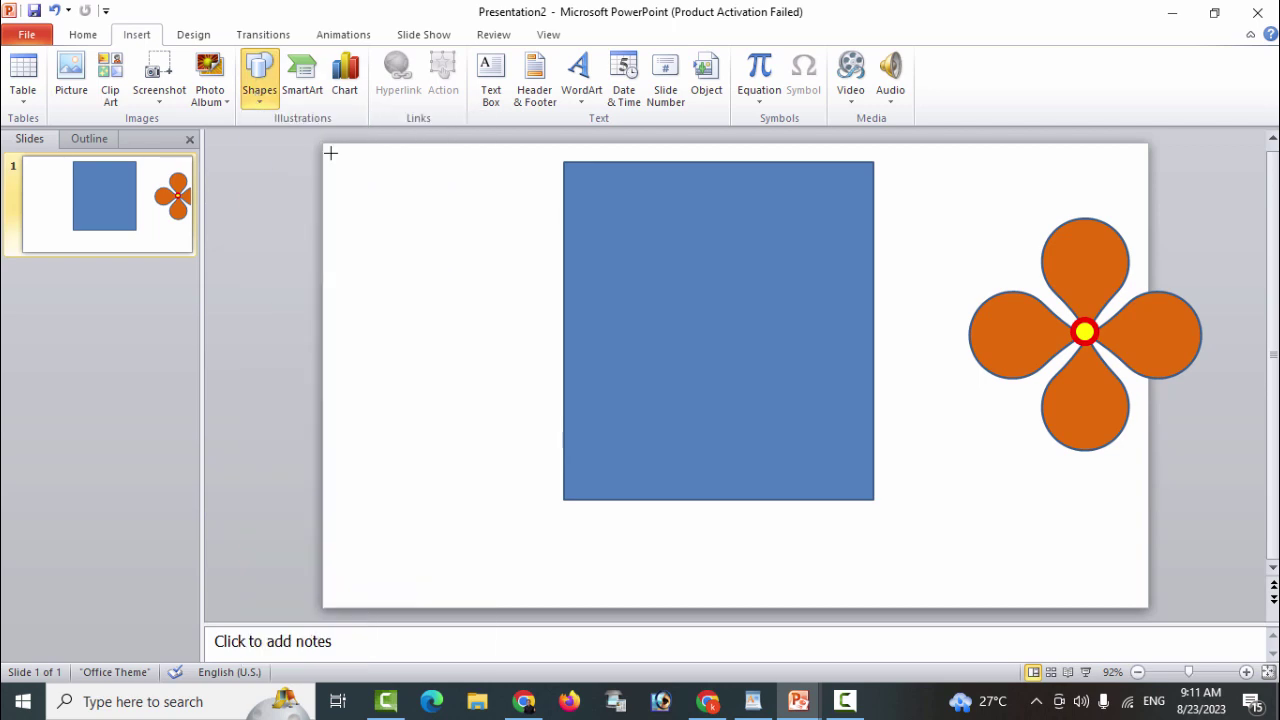
mouse_move(435, 337)
mouse_down()
mouse_move(497, 562)
mouse_move(575, 567)
mouse_up()
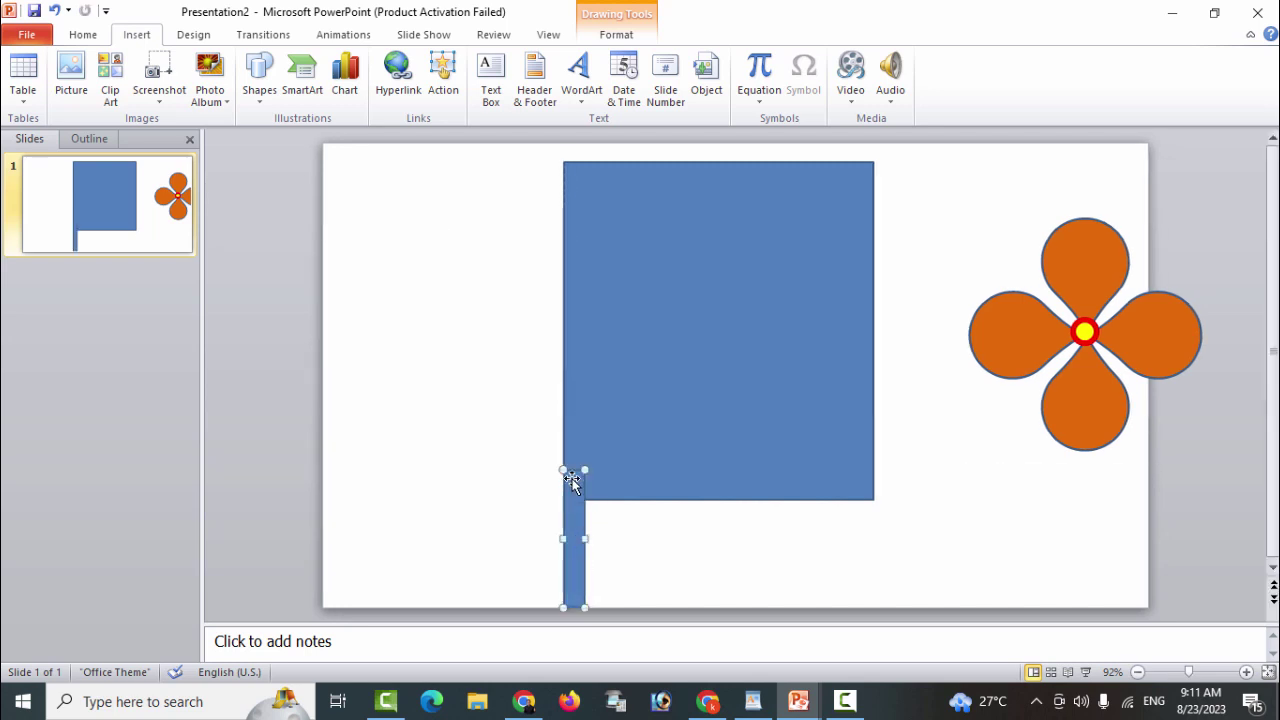
drag(581, 488, 581, 498)
mouse_move(583, 553)
mouse_down()
mouse_move(578, 562)
mouse_move(850, 565)
mouse_up()
click(900, 557)
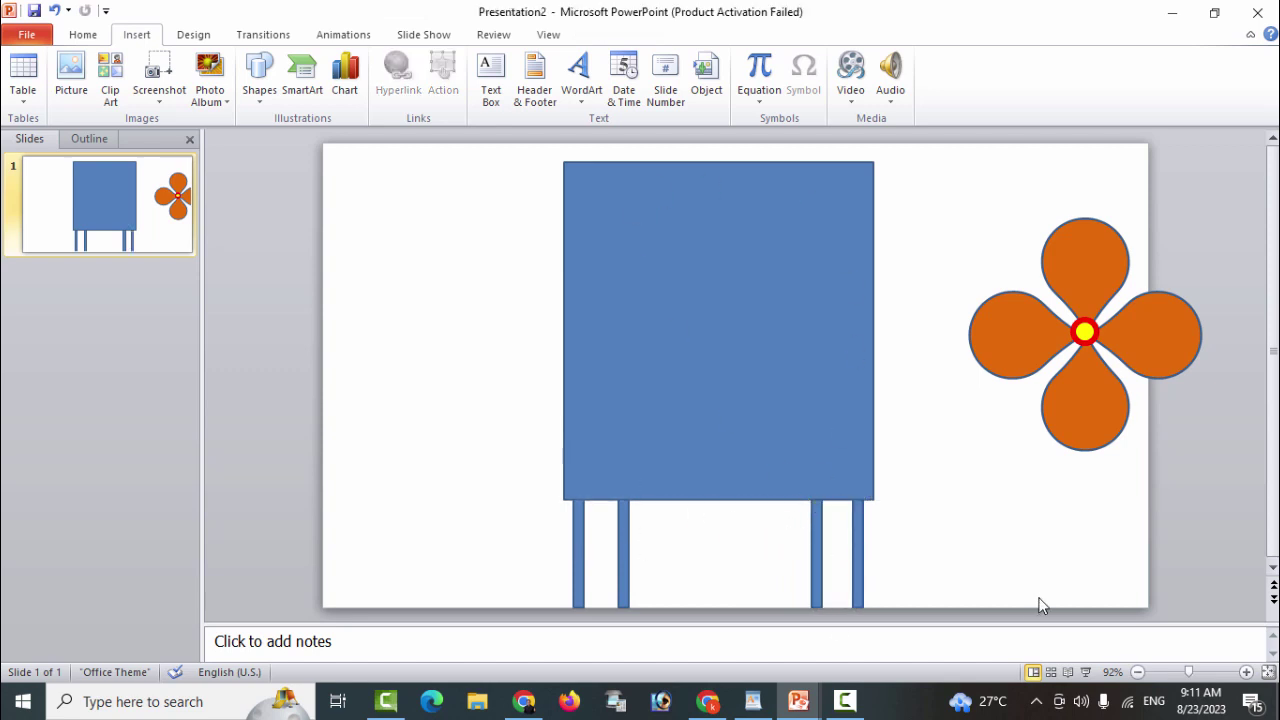
click(259, 78)
click(330, 139)
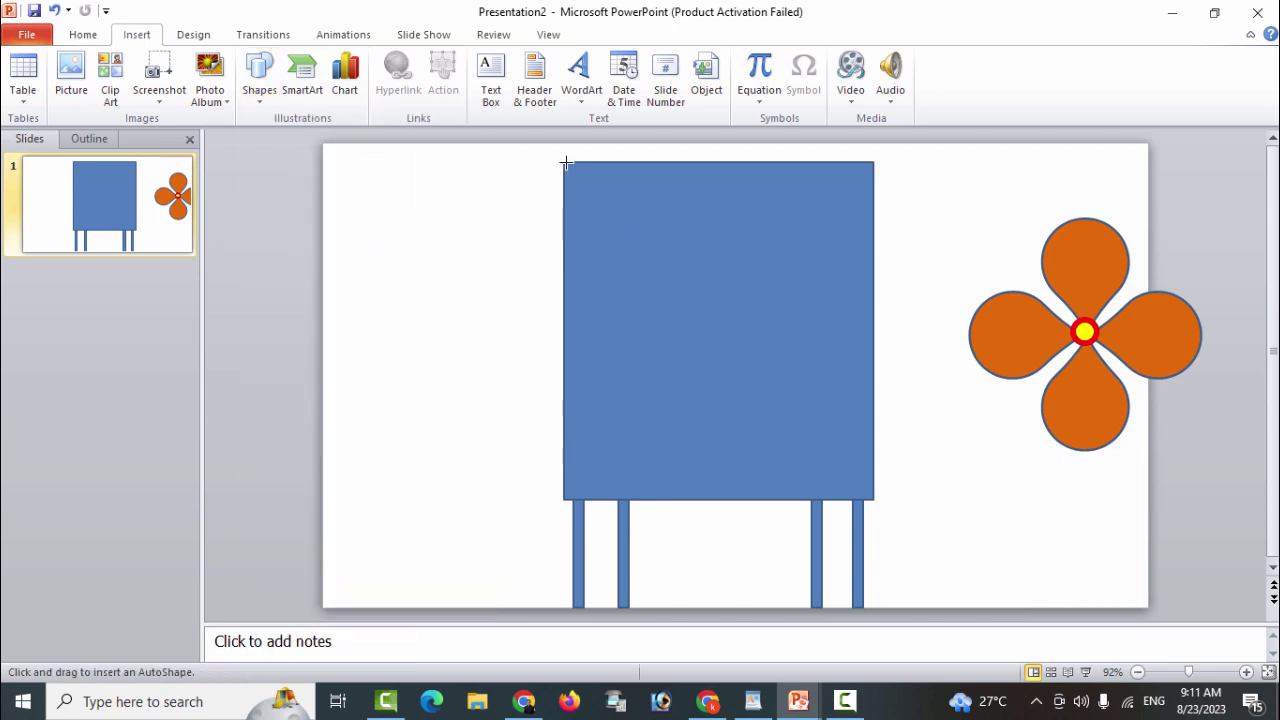
Draw a thin strip along the top of the large rectangle and fill it yellow
drag(563, 161, 874, 190)
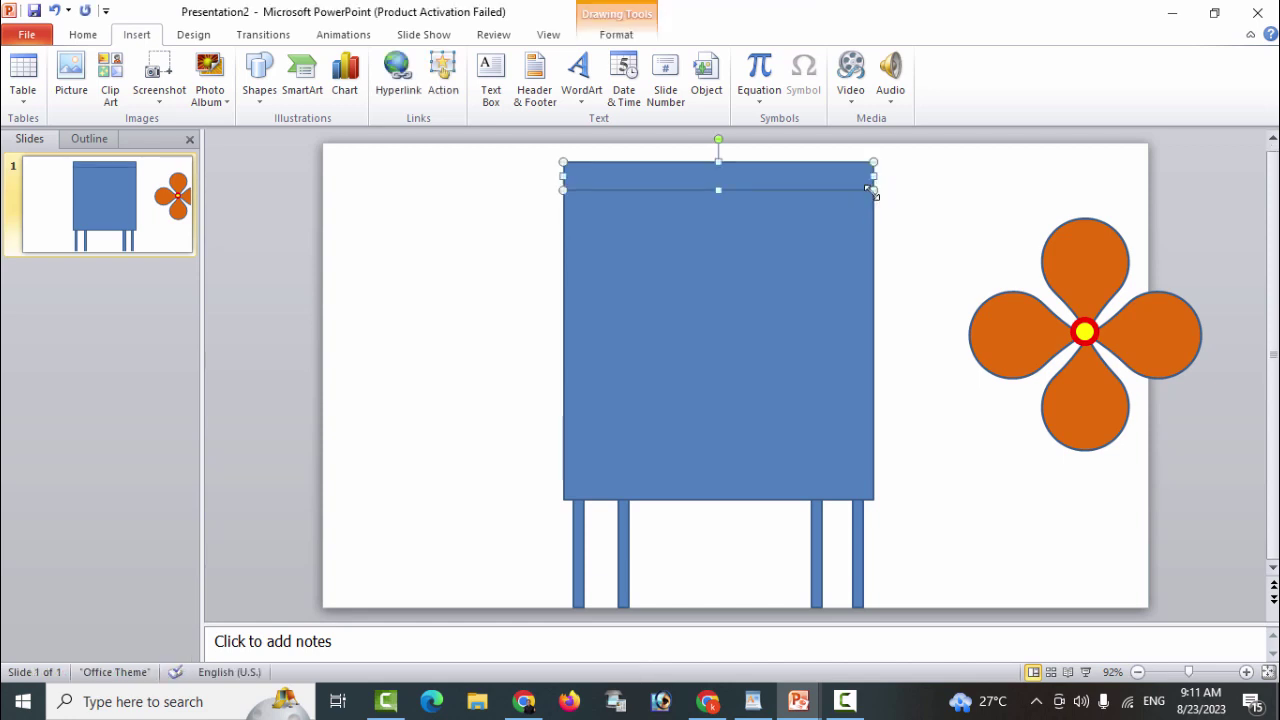
click(616, 36)
click(626, 58)
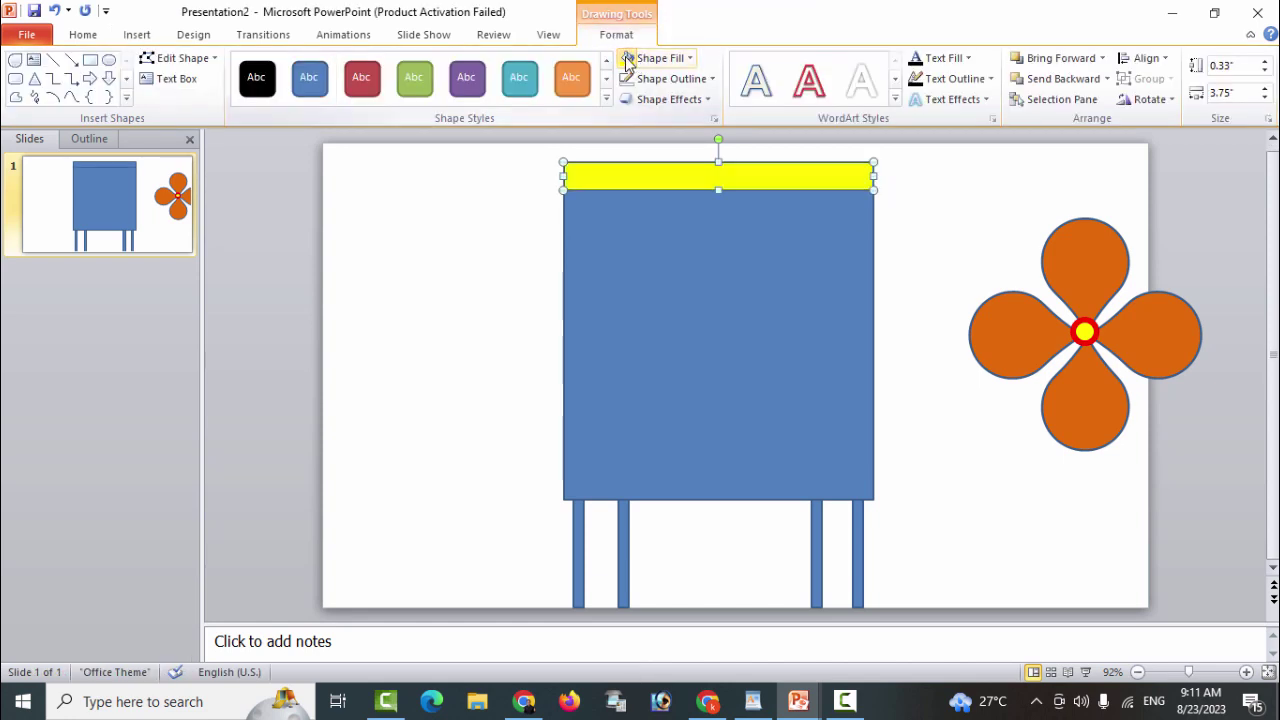
Draw a large oval and move it onto the blue rectangle
click(907, 248)
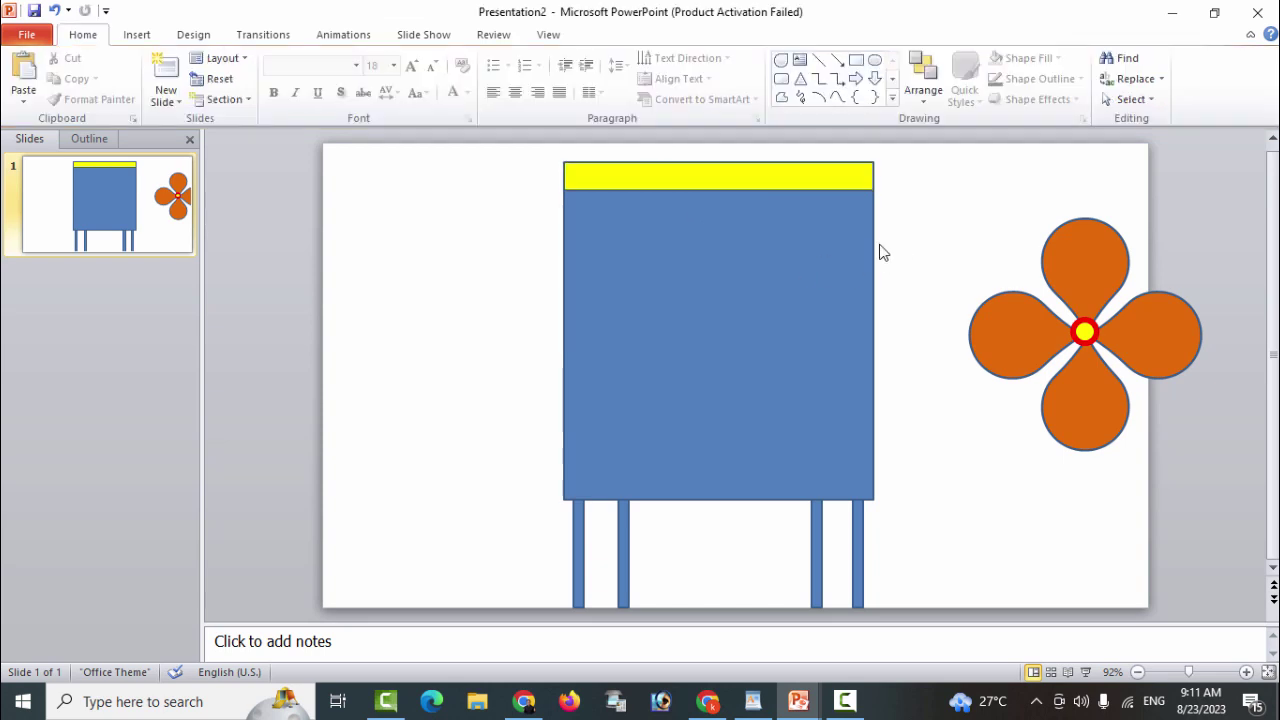
click(140, 36)
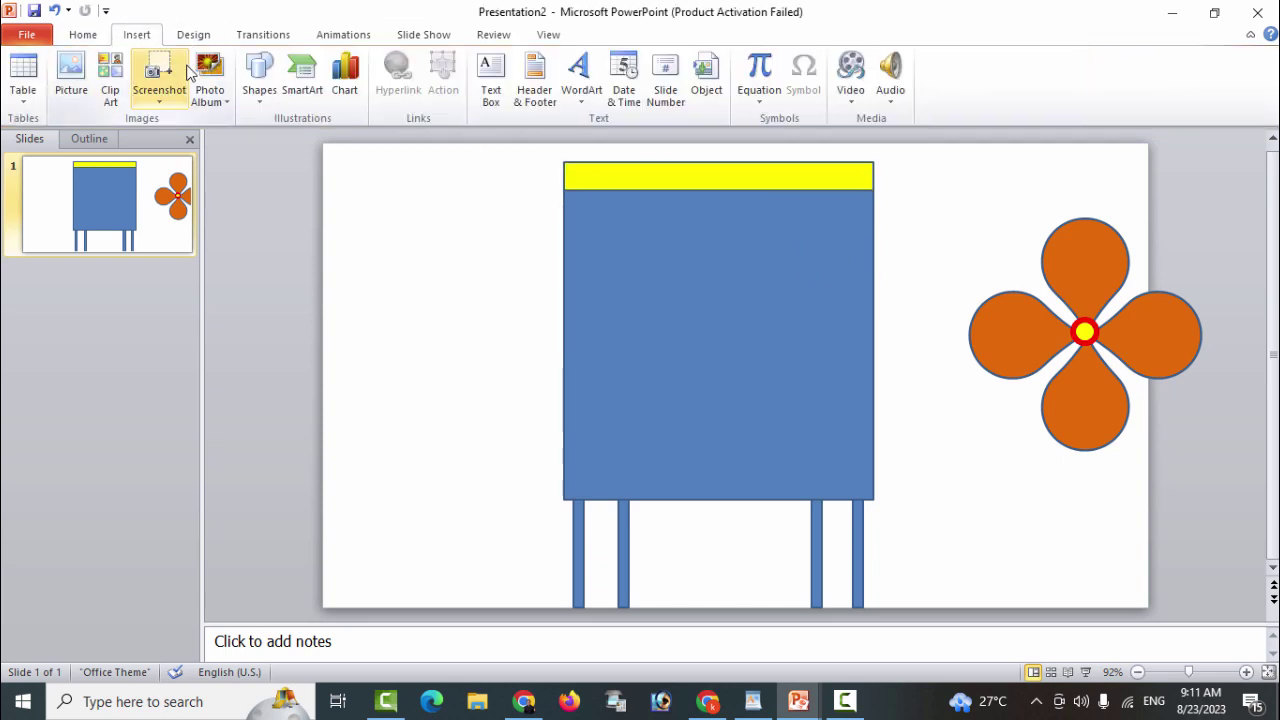
click(257, 78)
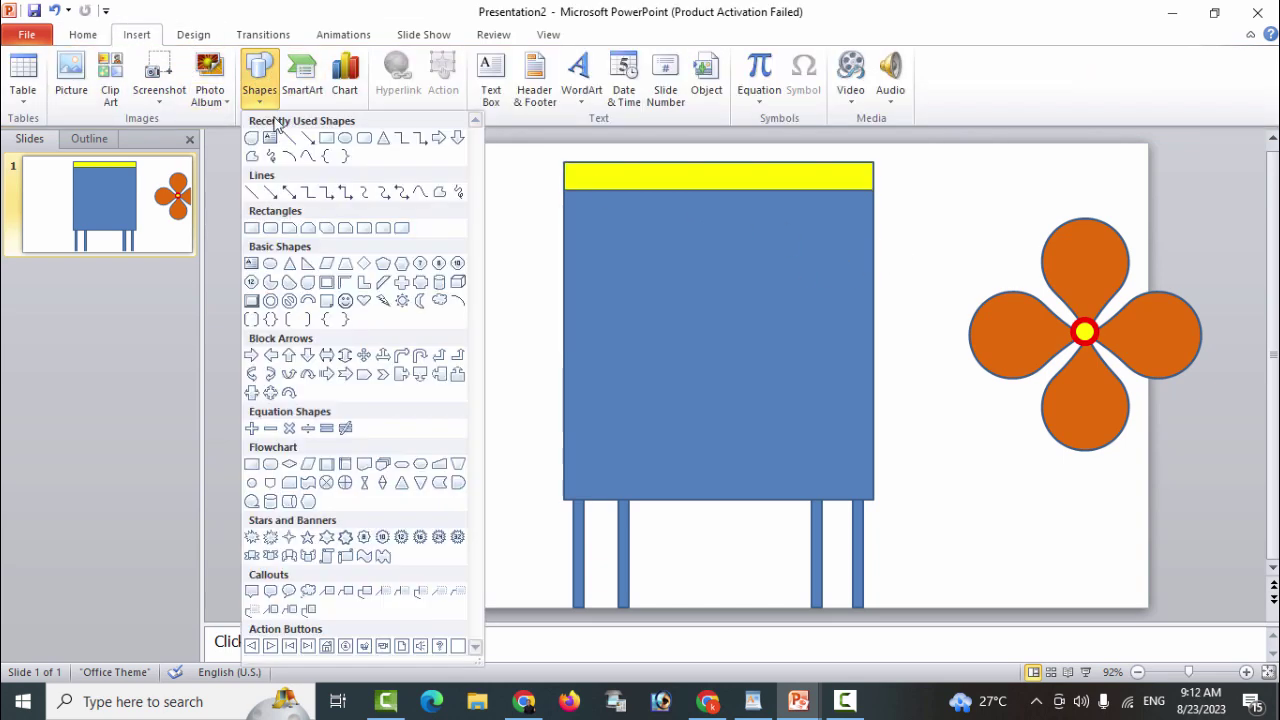
click(345, 138)
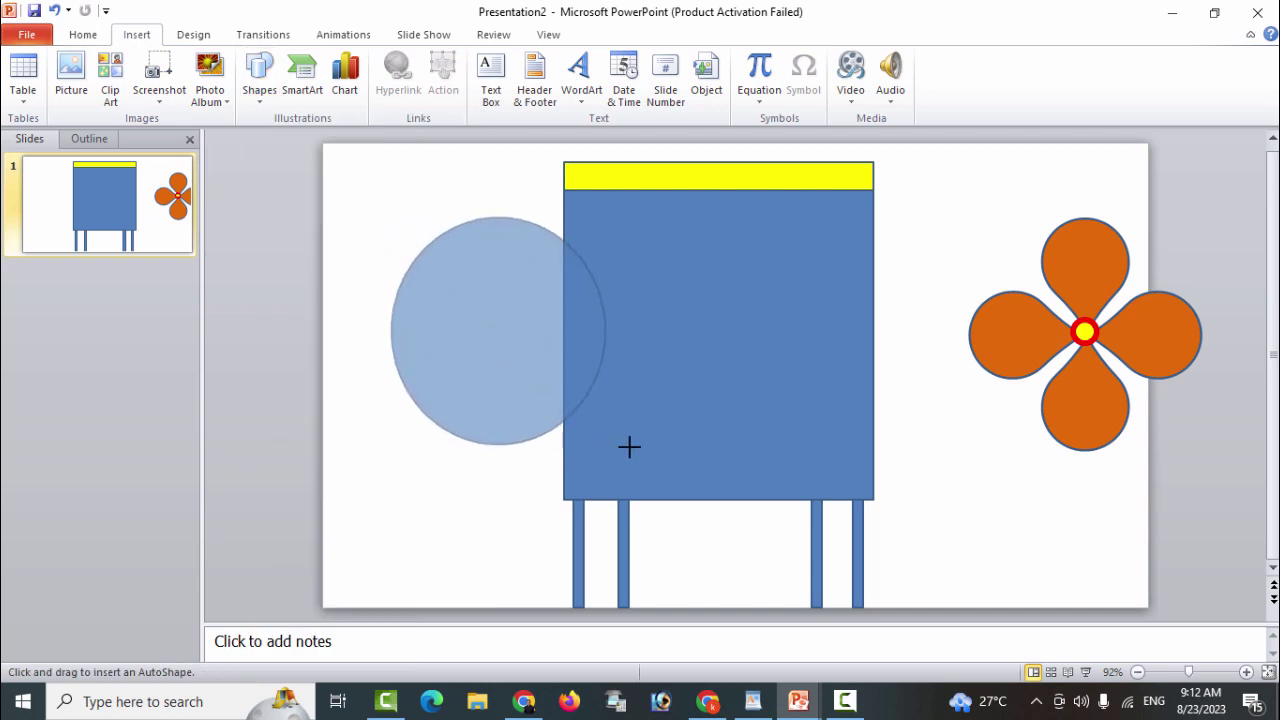
drag(455, 326, 629, 444)
drag(475, 319, 683, 323)
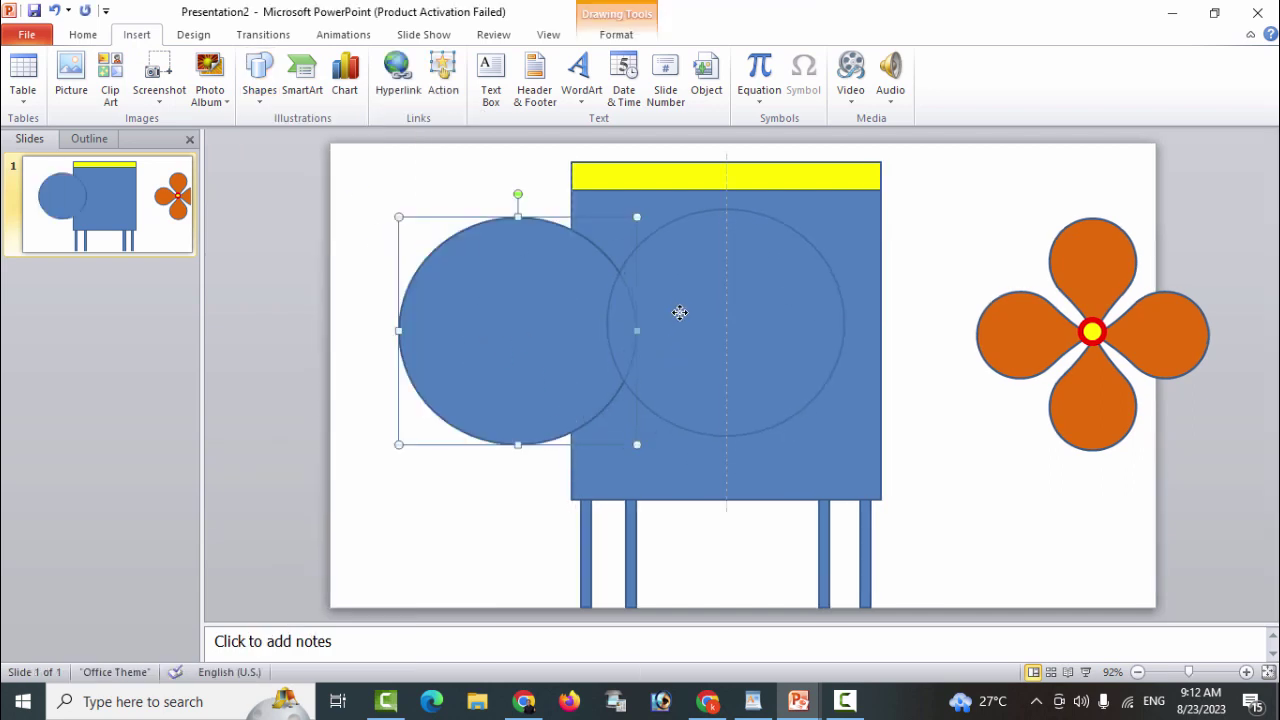
Size the circle to 3 inches high by 3 inches wide
click(636, 36)
text(3)
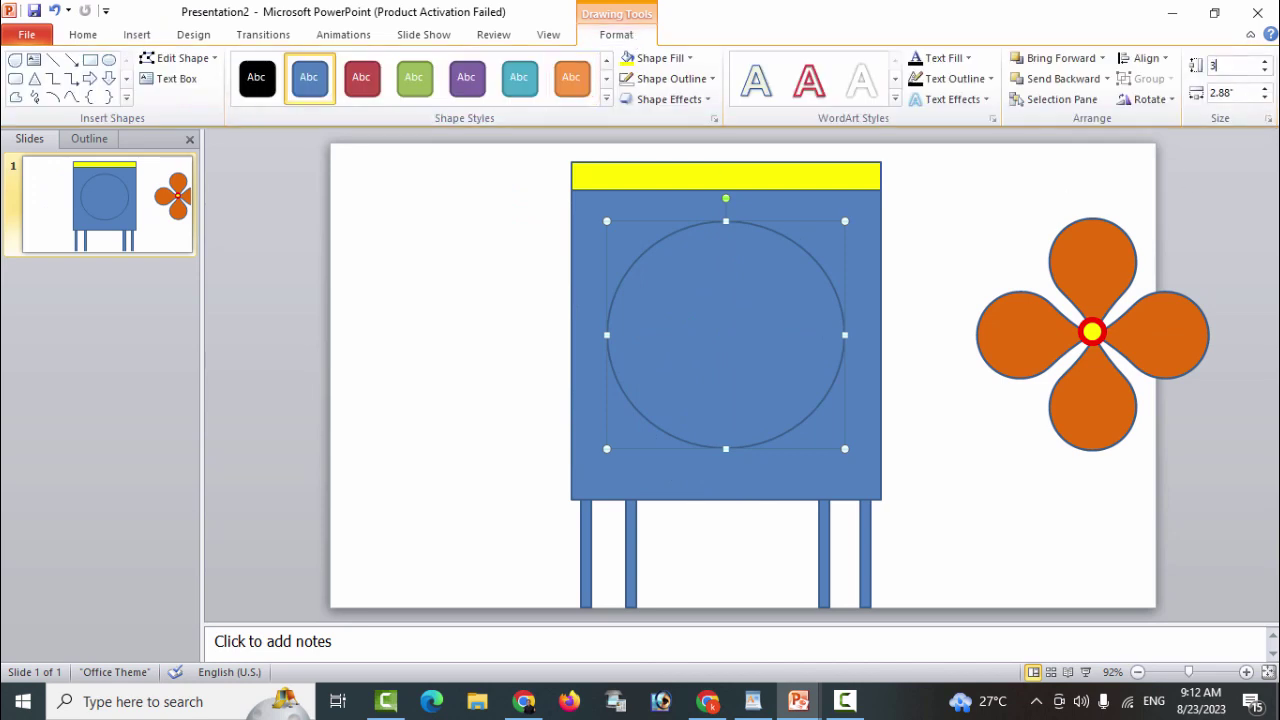
click(1244, 92)
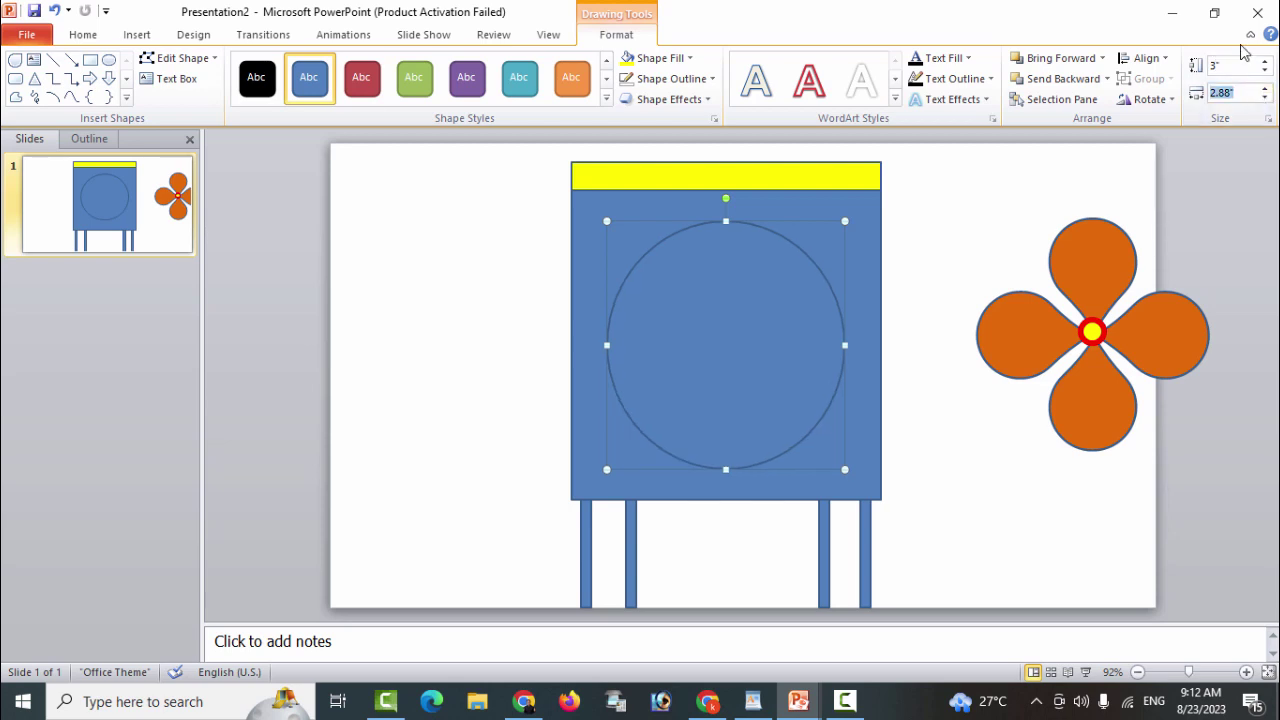
text(3)
key(Return)
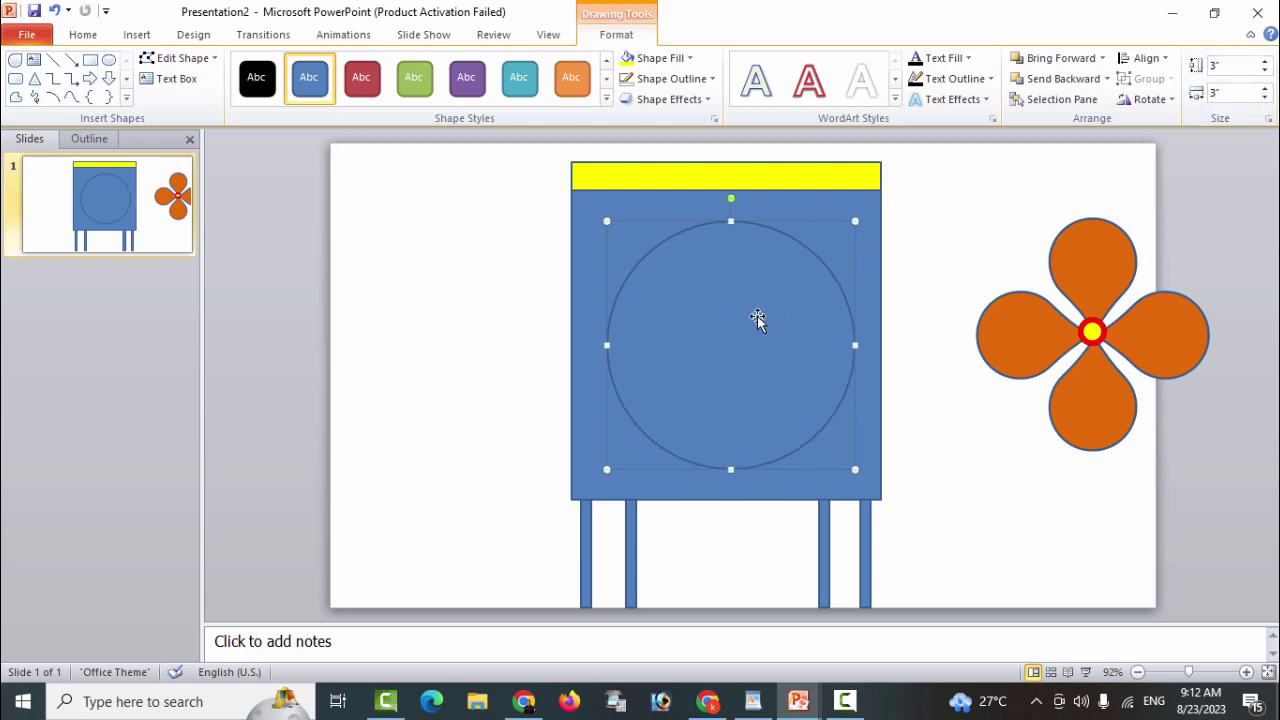
Nudge the circle up slightly and remove its fill
drag(742, 336, 742, 326)
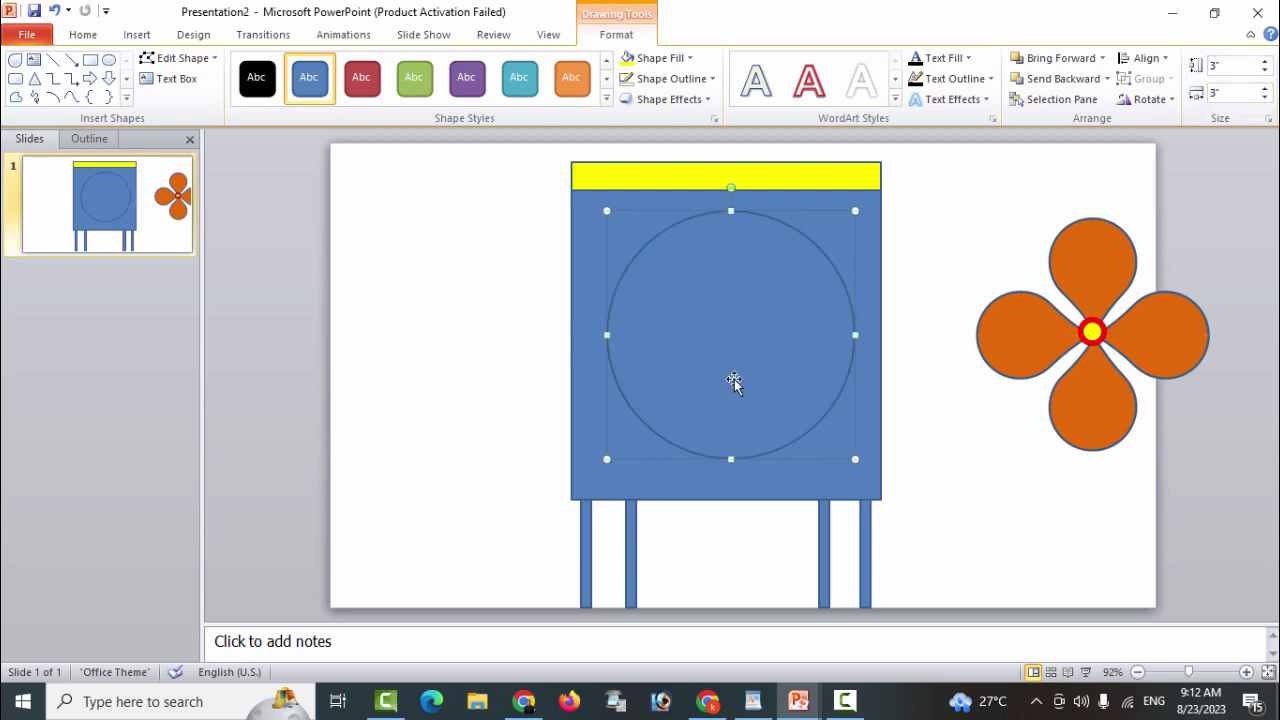
click(656, 60)
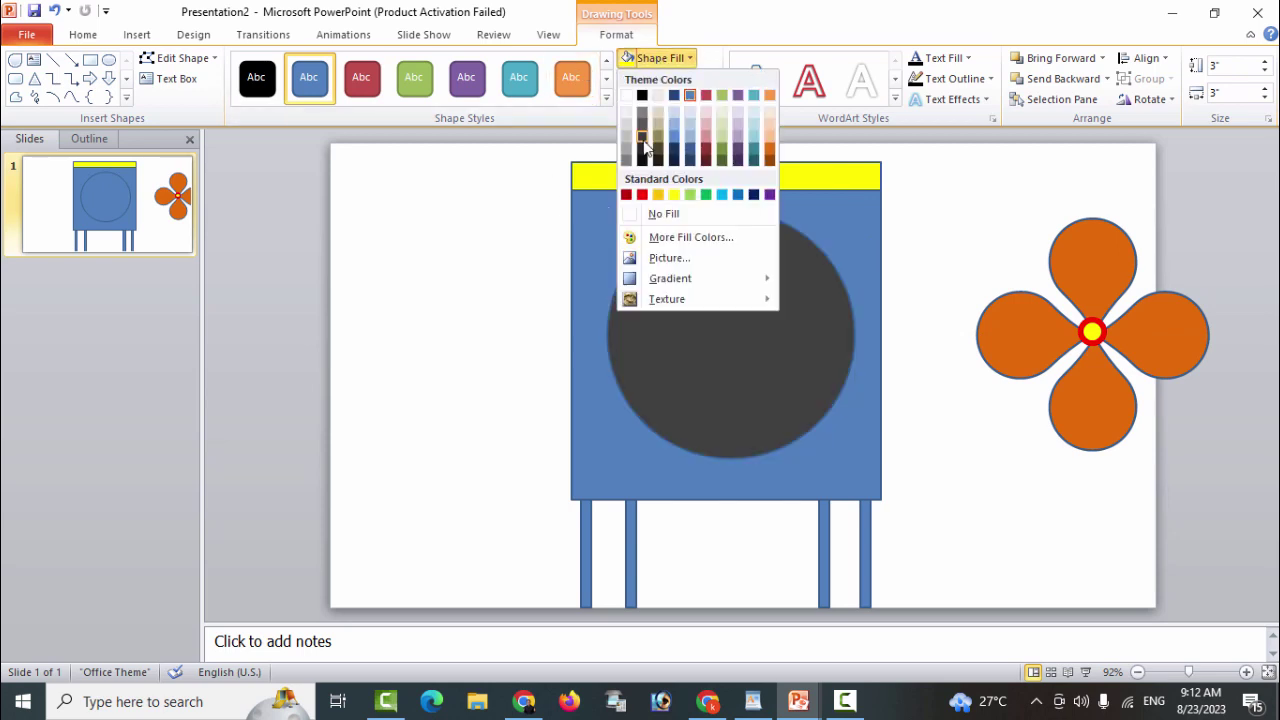
click(660, 214)
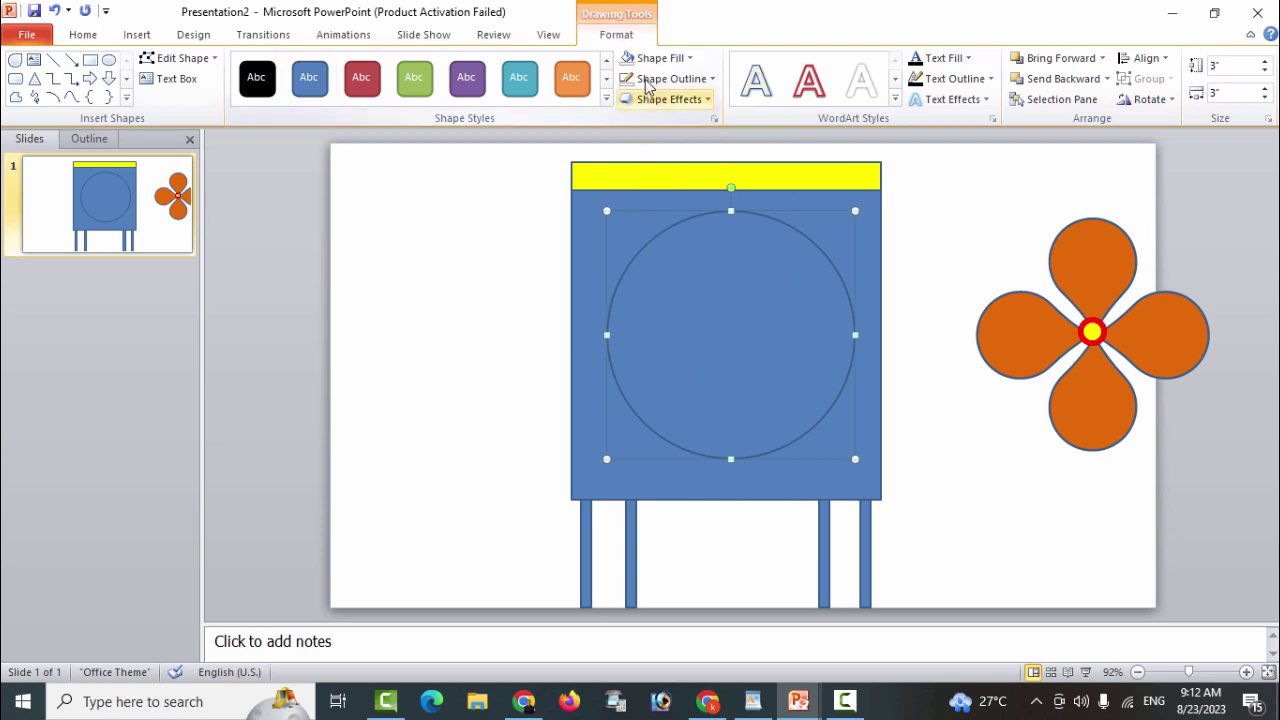
Give the circle a 6 pt white outline
click(668, 78)
mouse_move(667, 278)
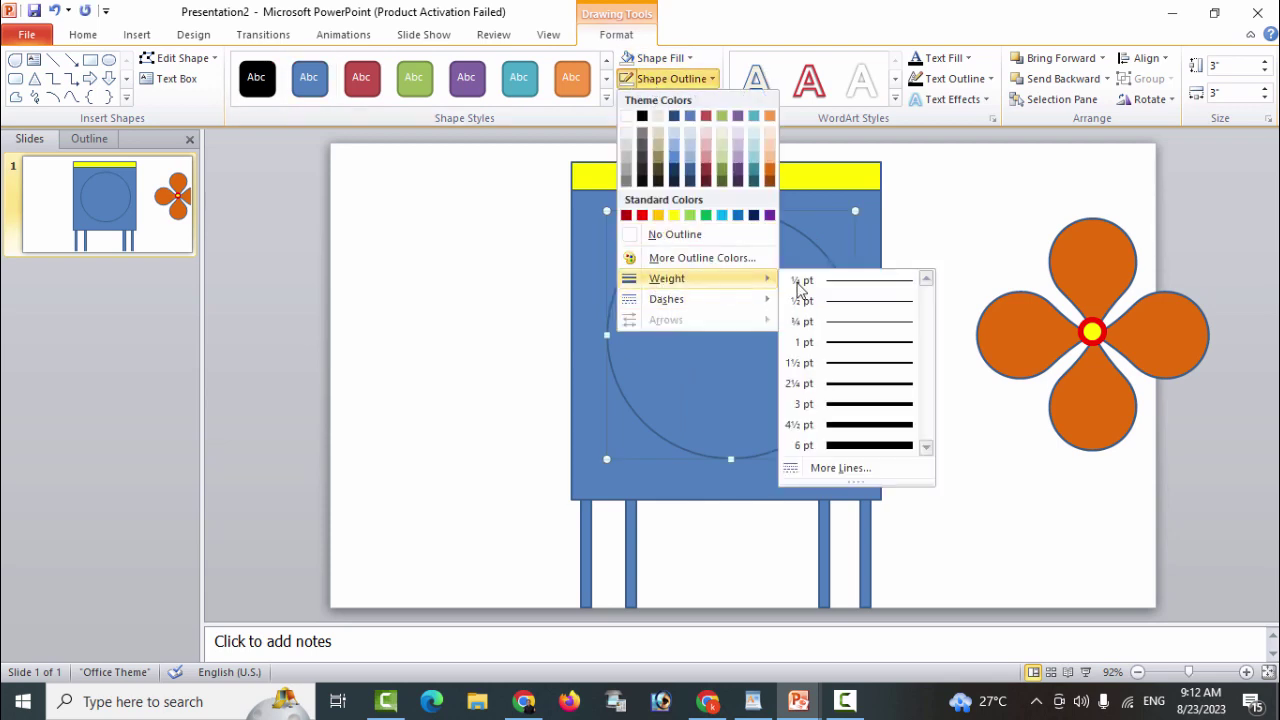
click(851, 449)
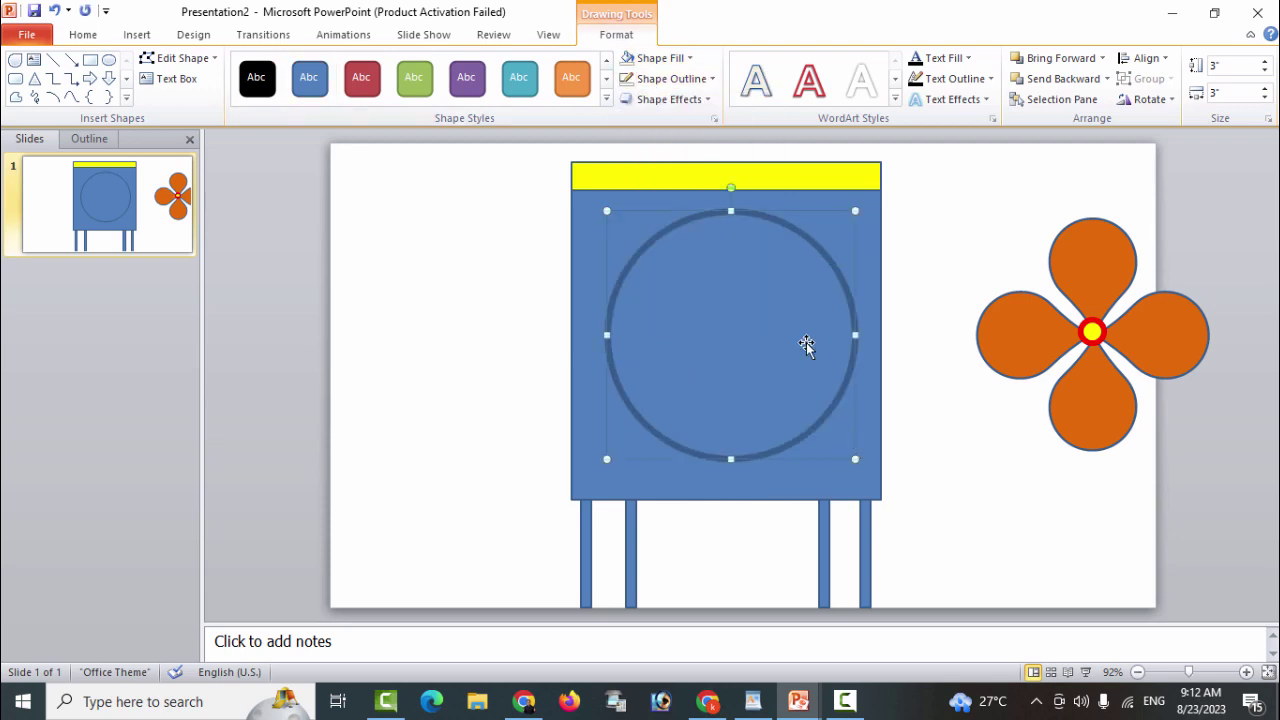
click(655, 78)
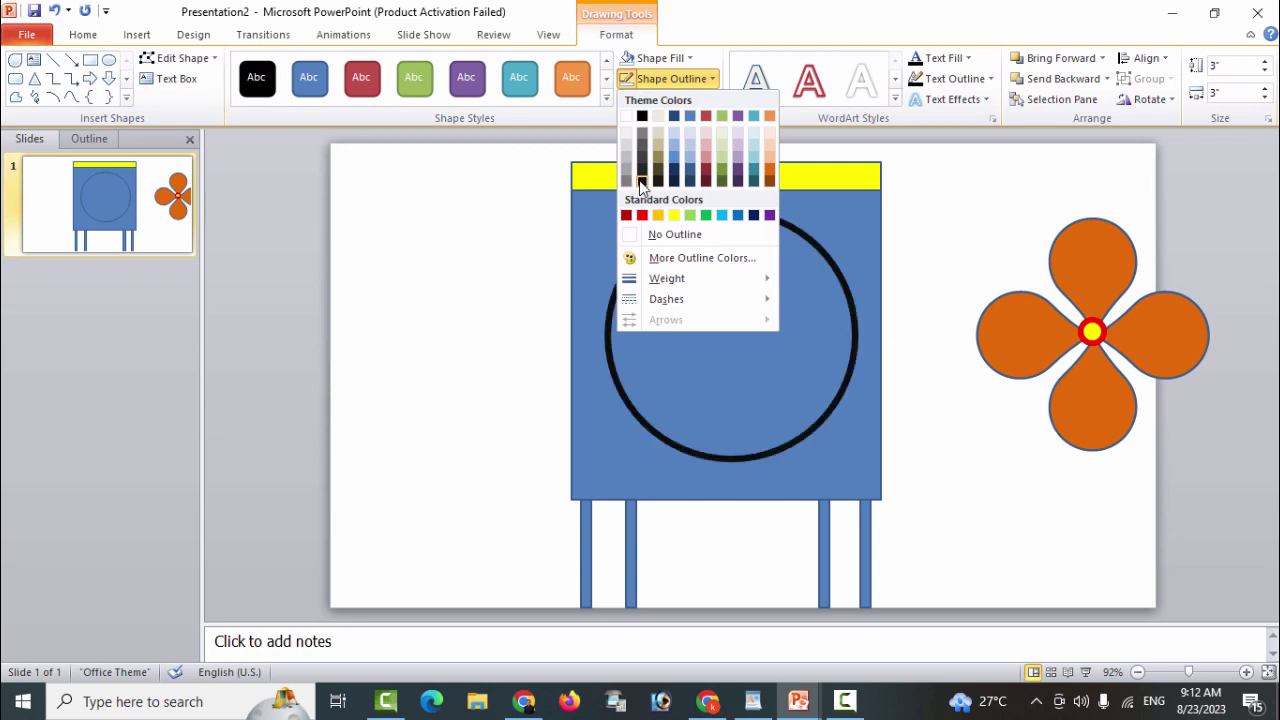
click(626, 116)
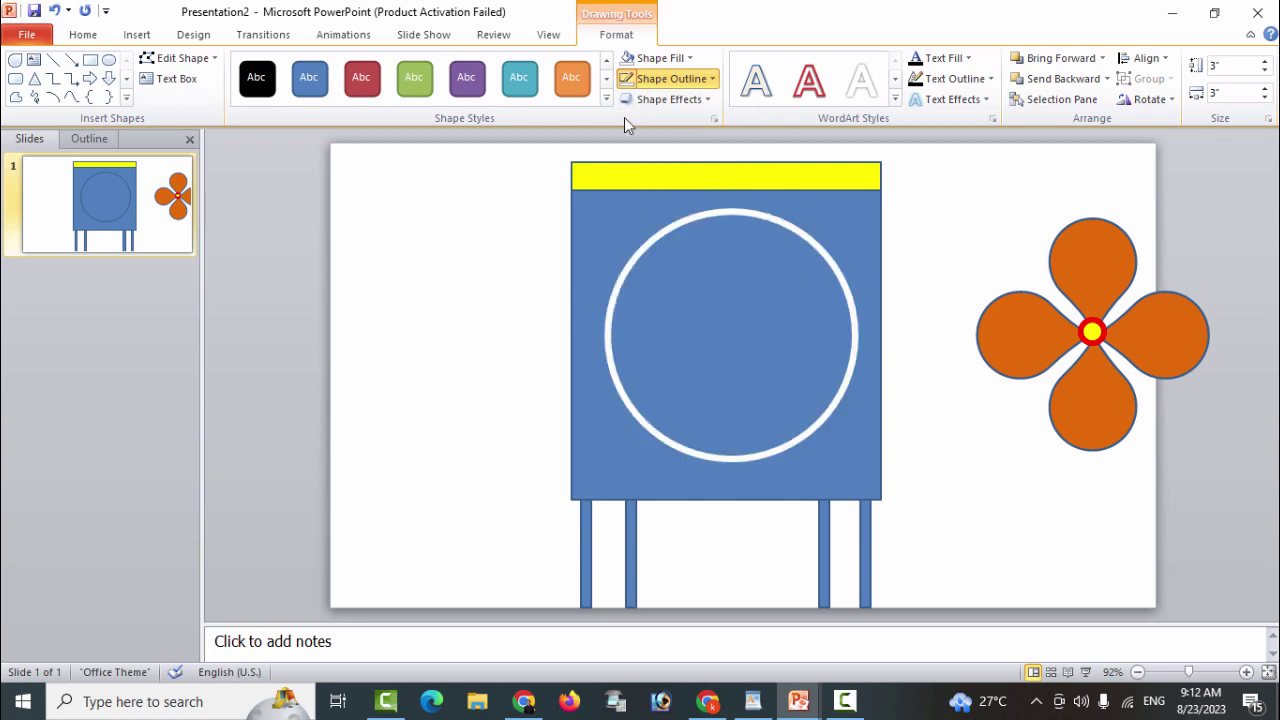
click(878, 250)
Fill the large rectangle with the White marble texture
click(655, 58)
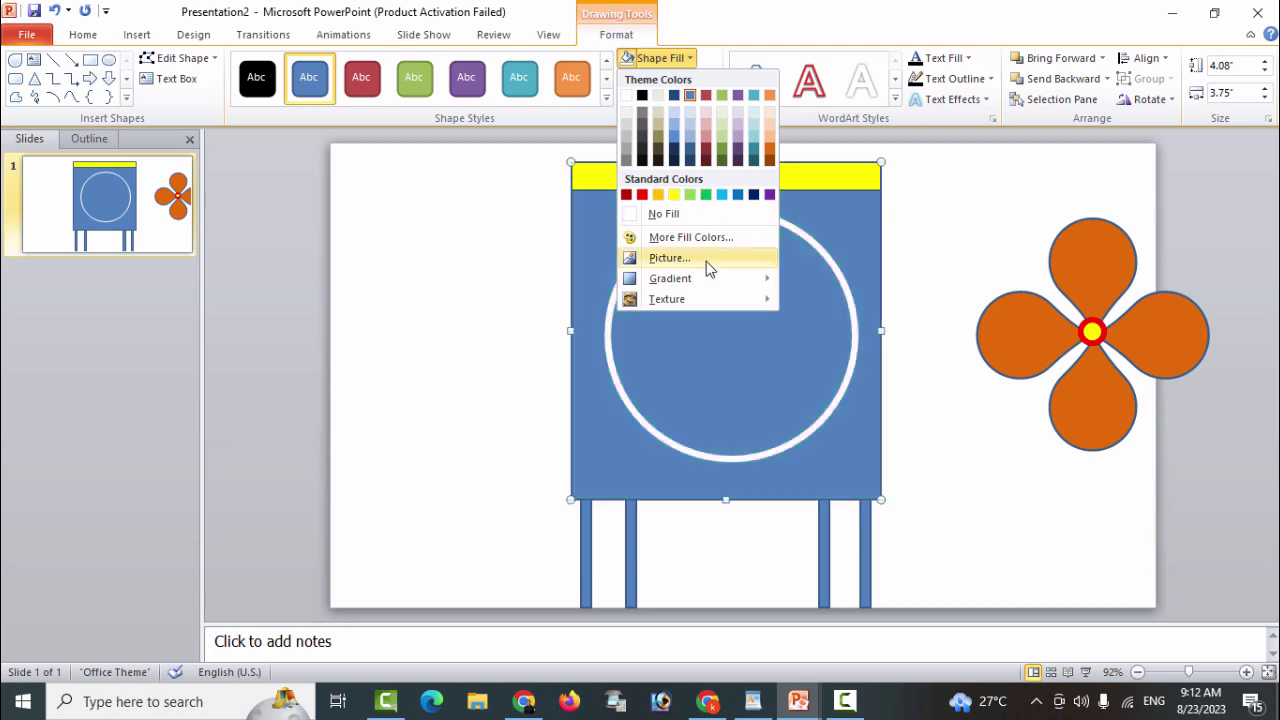
mouse_move(685, 296)
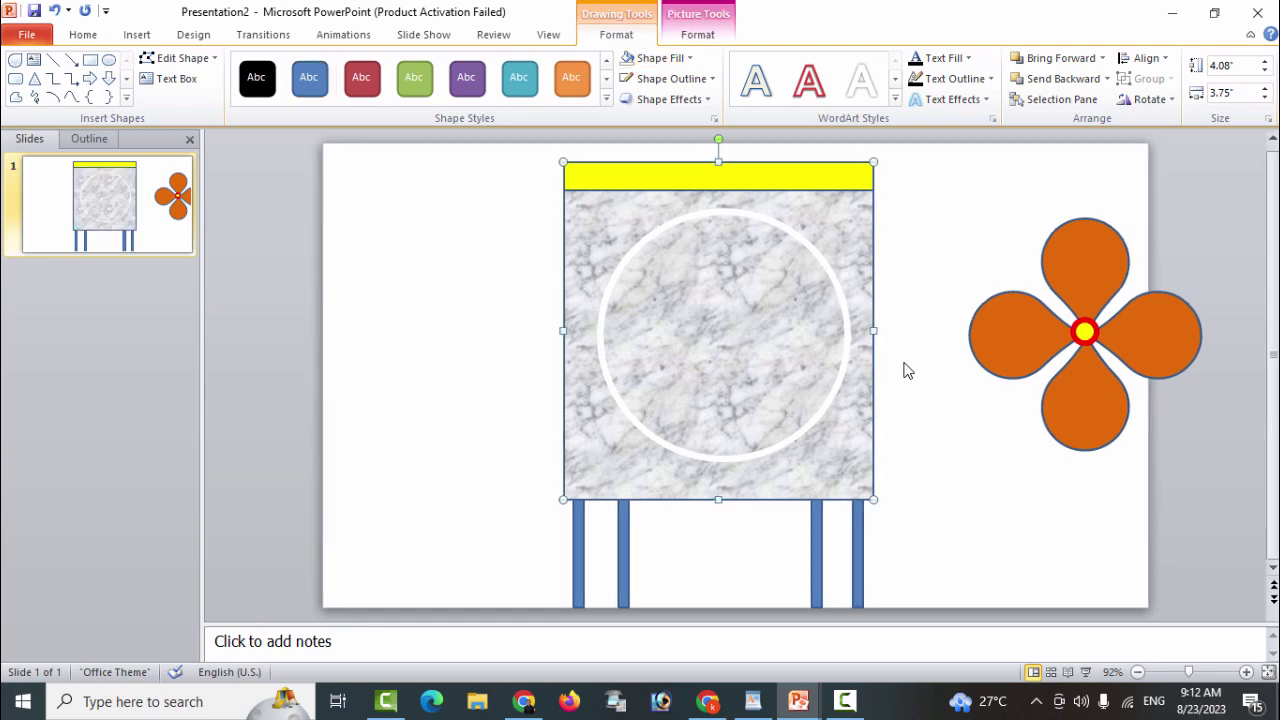
click(908, 296)
Change the ring's outline colour from white to blue
click(823, 272)
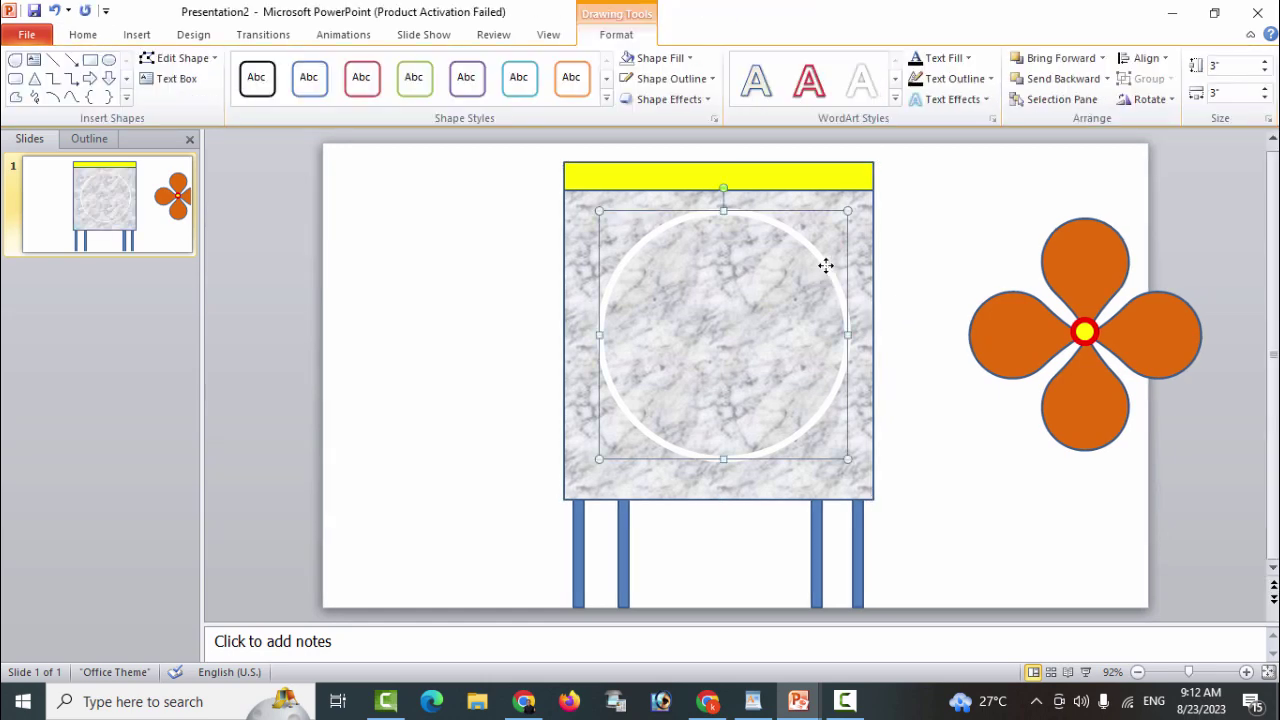
click(662, 78)
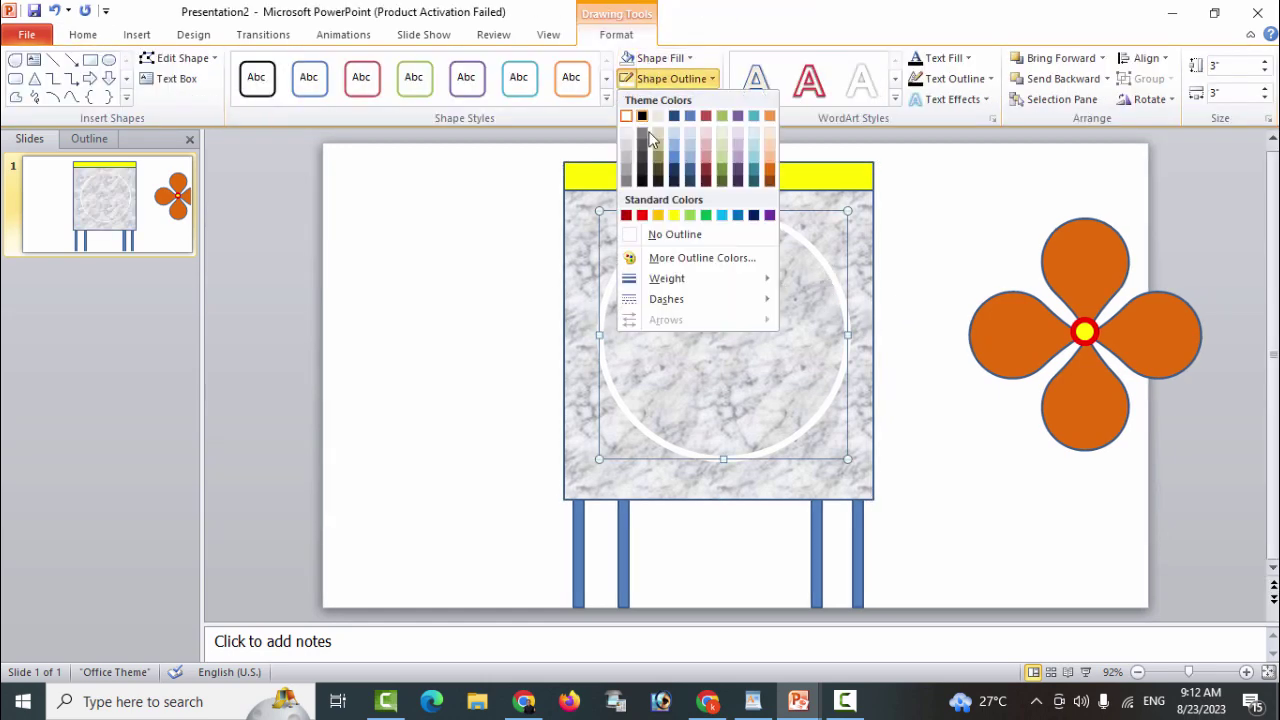
click(736, 217)
click(924, 297)
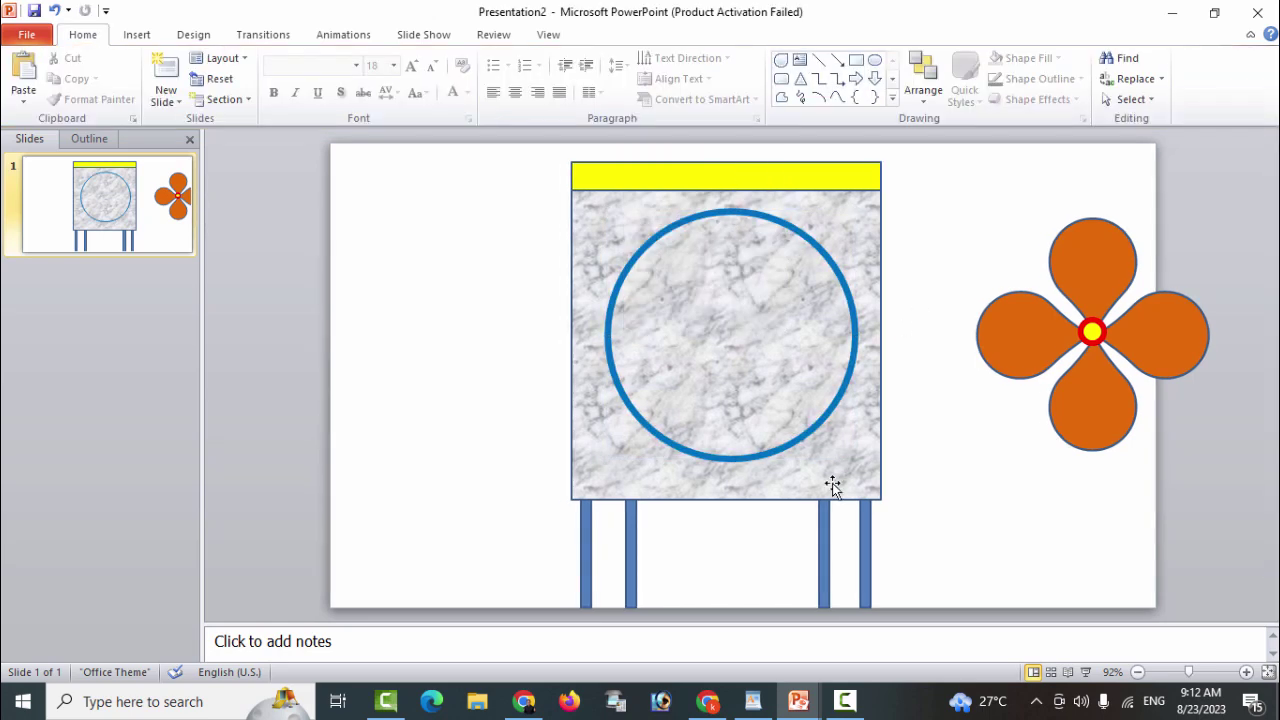
Select all four legs and the yellow top bar and apply the Pink tissue paper texture
click(583, 552)
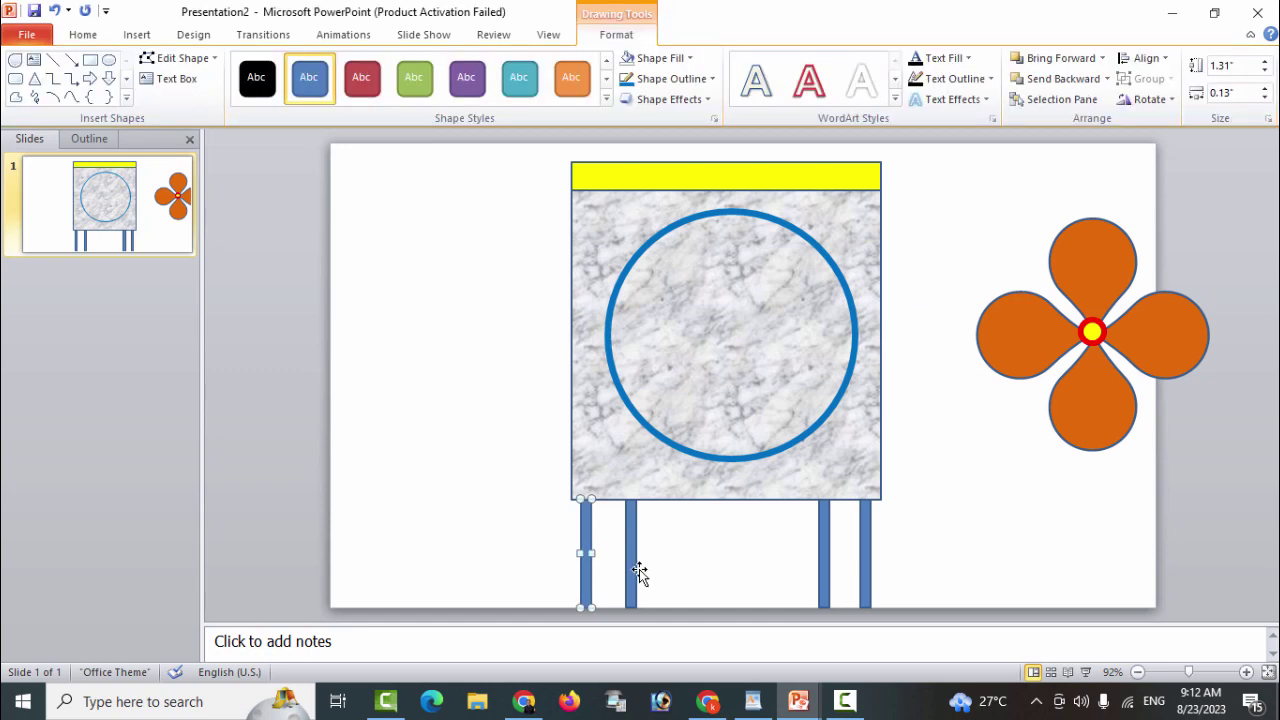
shift+click(631, 558)
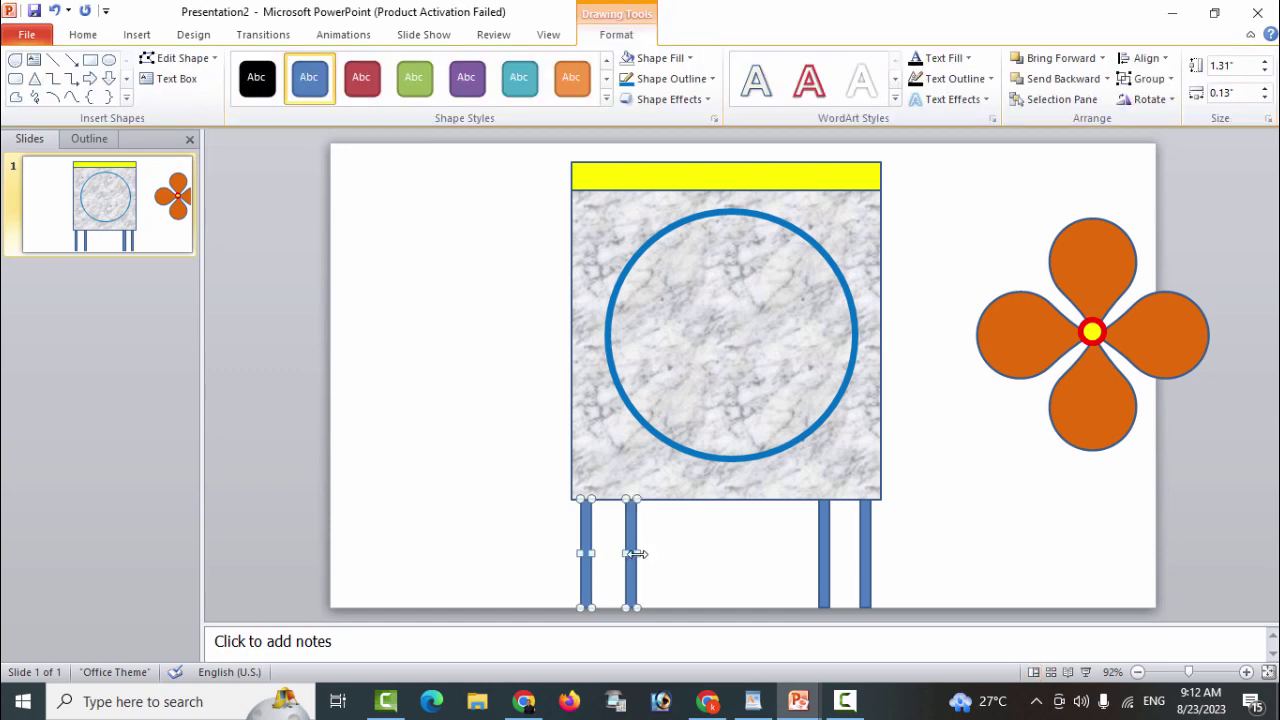
shift+click(822, 548)
shift+click(862, 550)
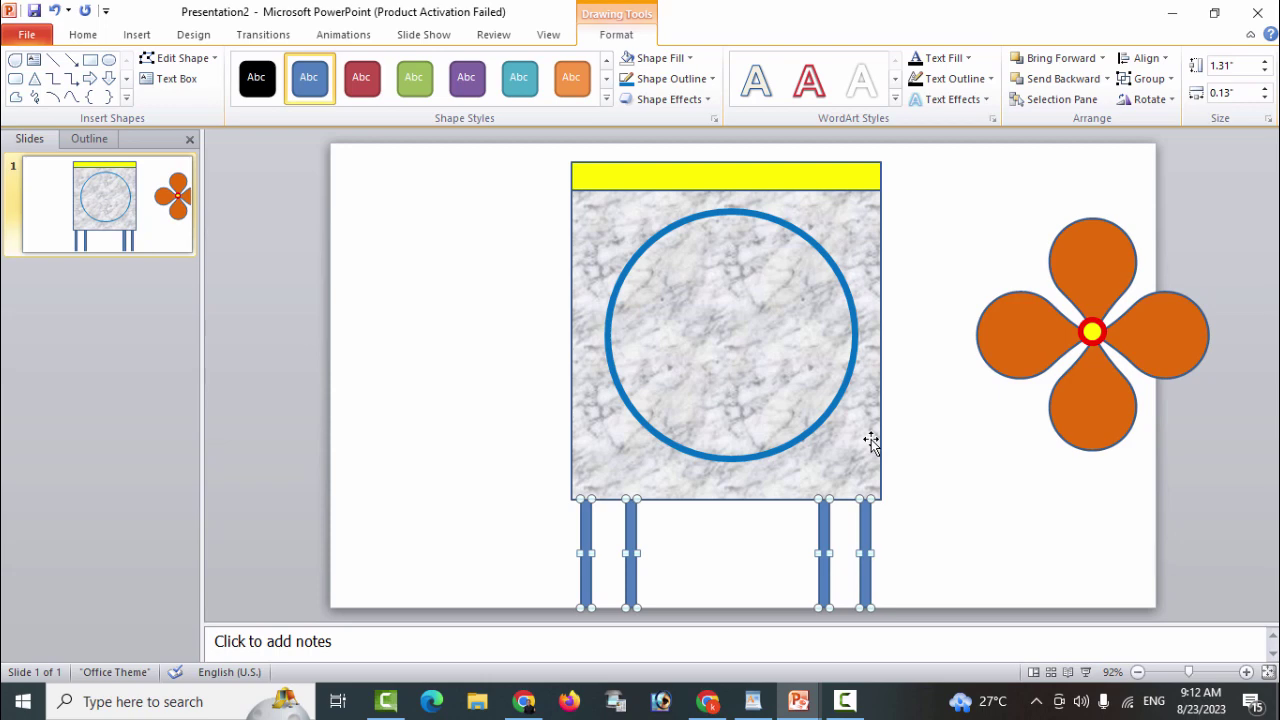
shift+click(742, 178)
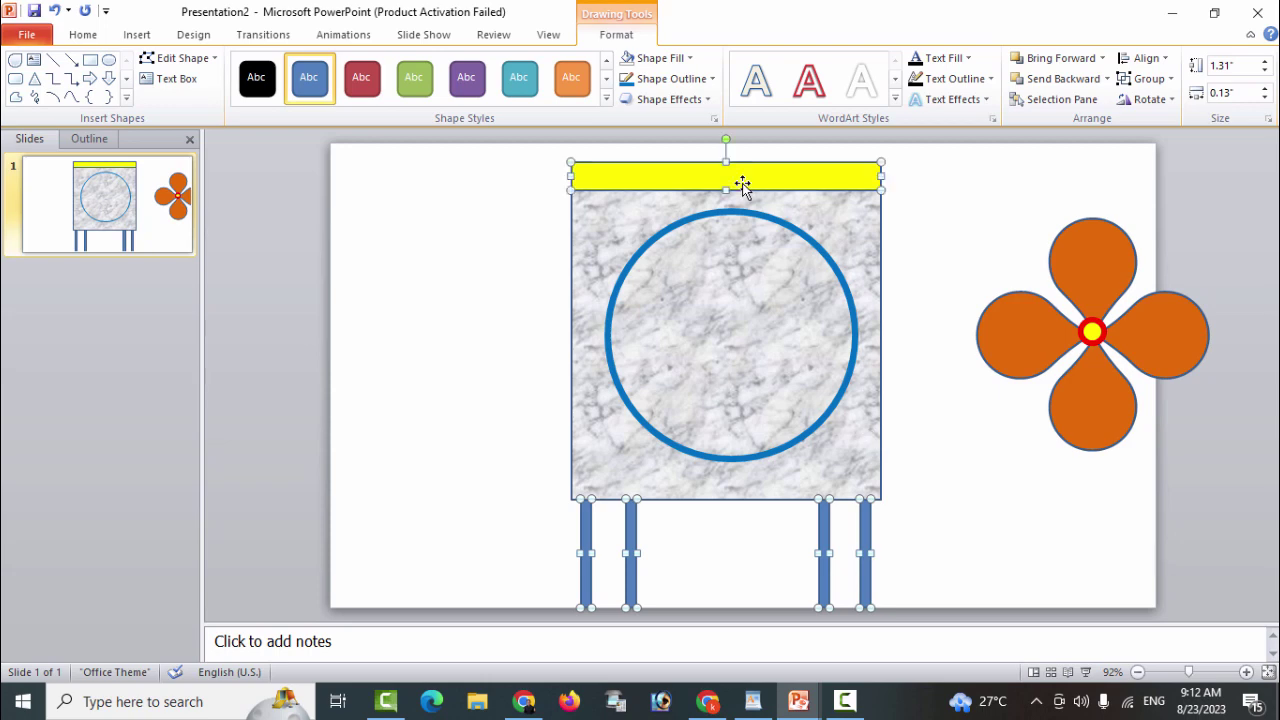
click(668, 58)
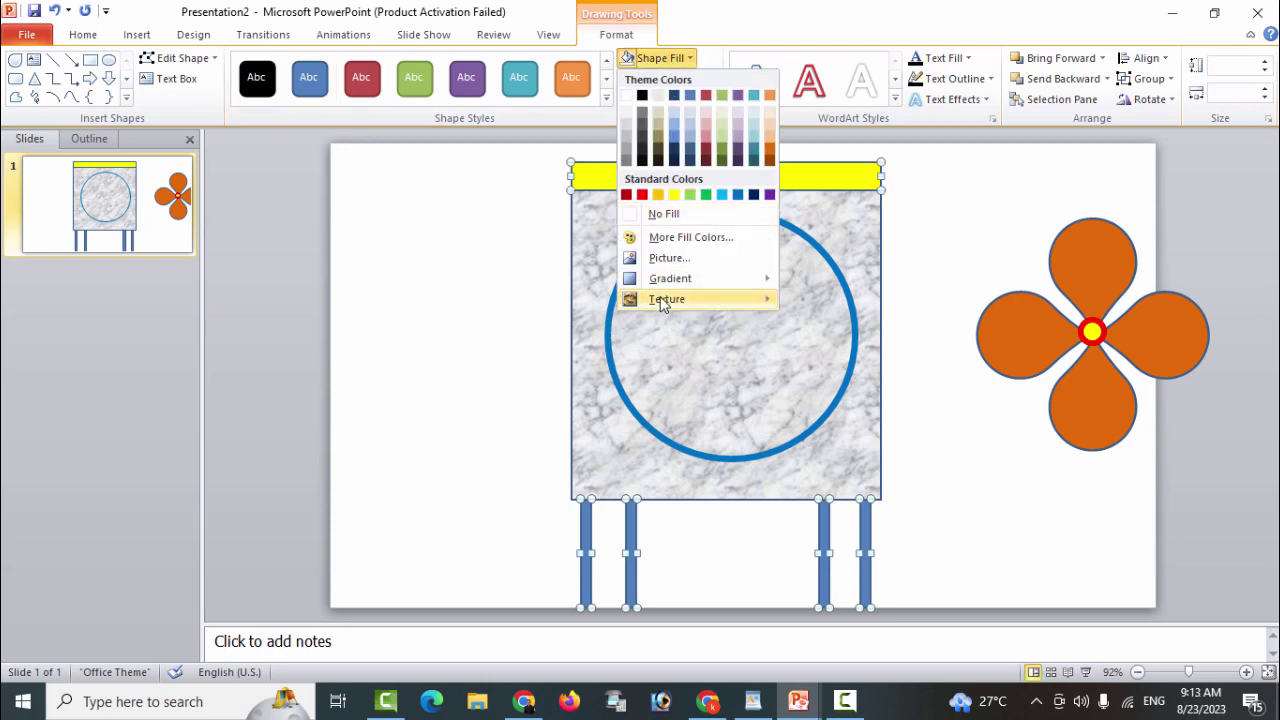
mouse_move(662, 300)
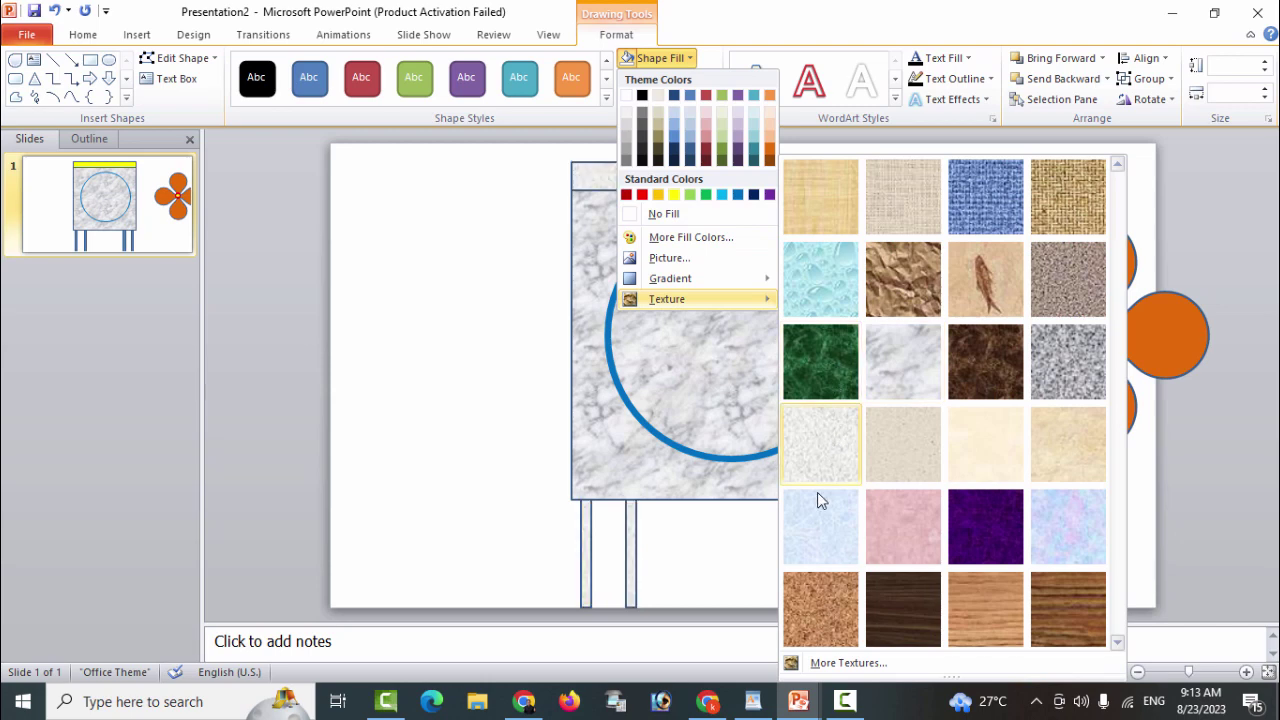
click(890, 522)
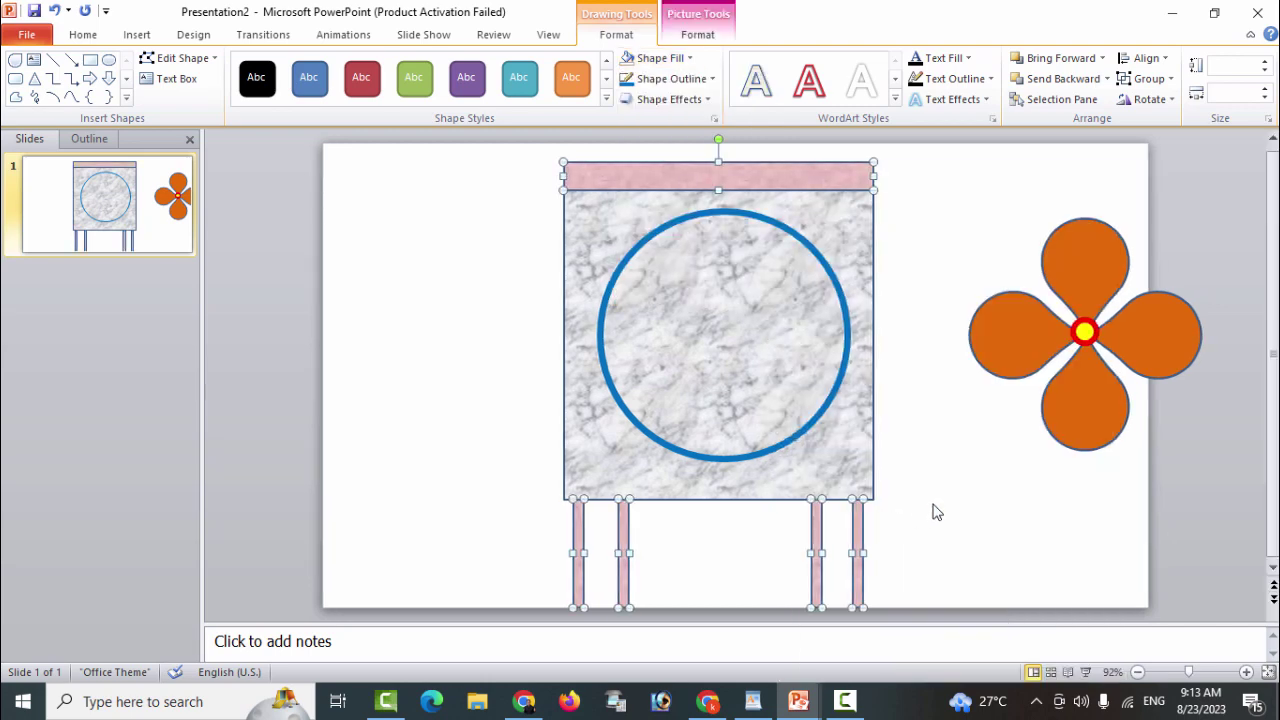
click(936, 512)
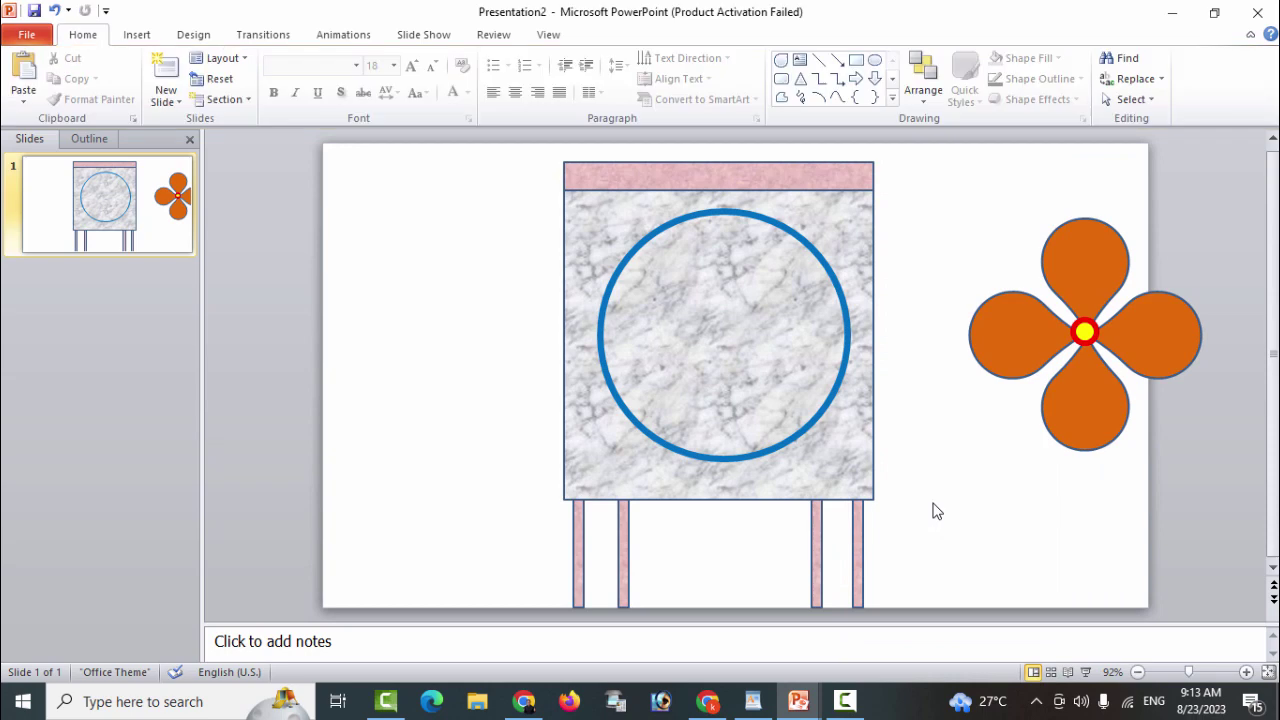
Set the blue ring's outline width to 10 pt in the Format Shape line settings
click(845, 357)
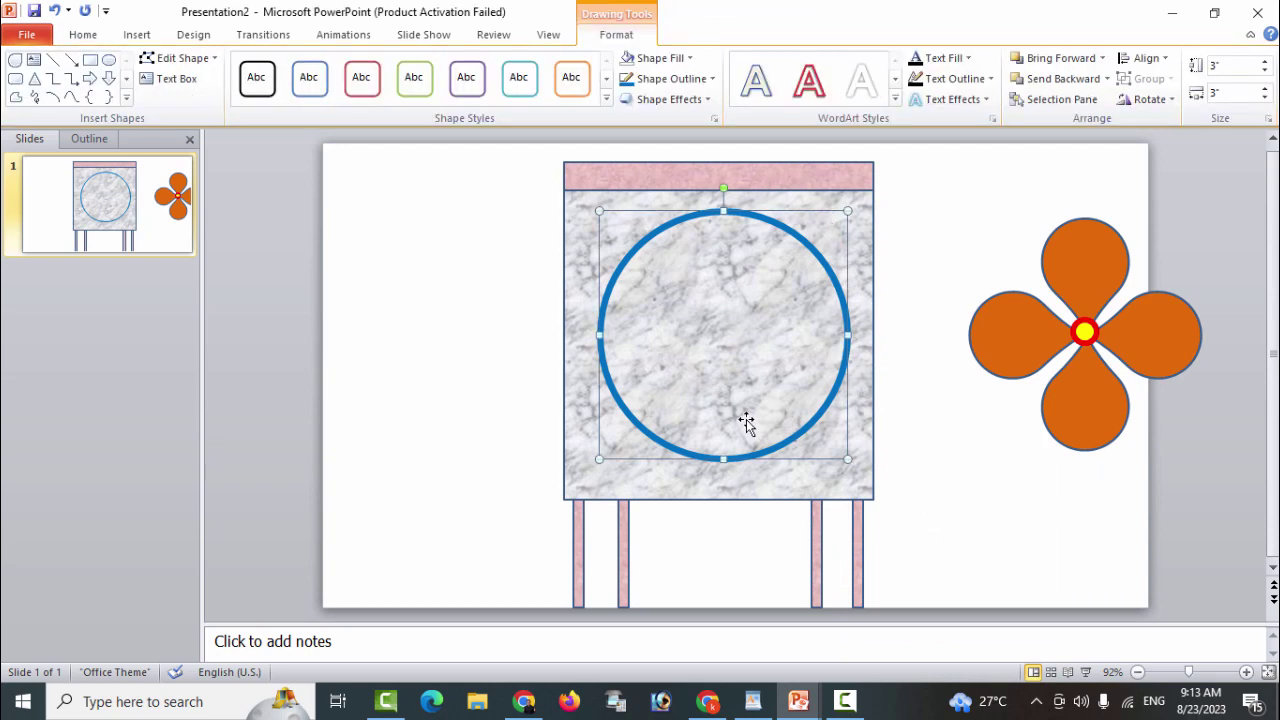
click(663, 79)
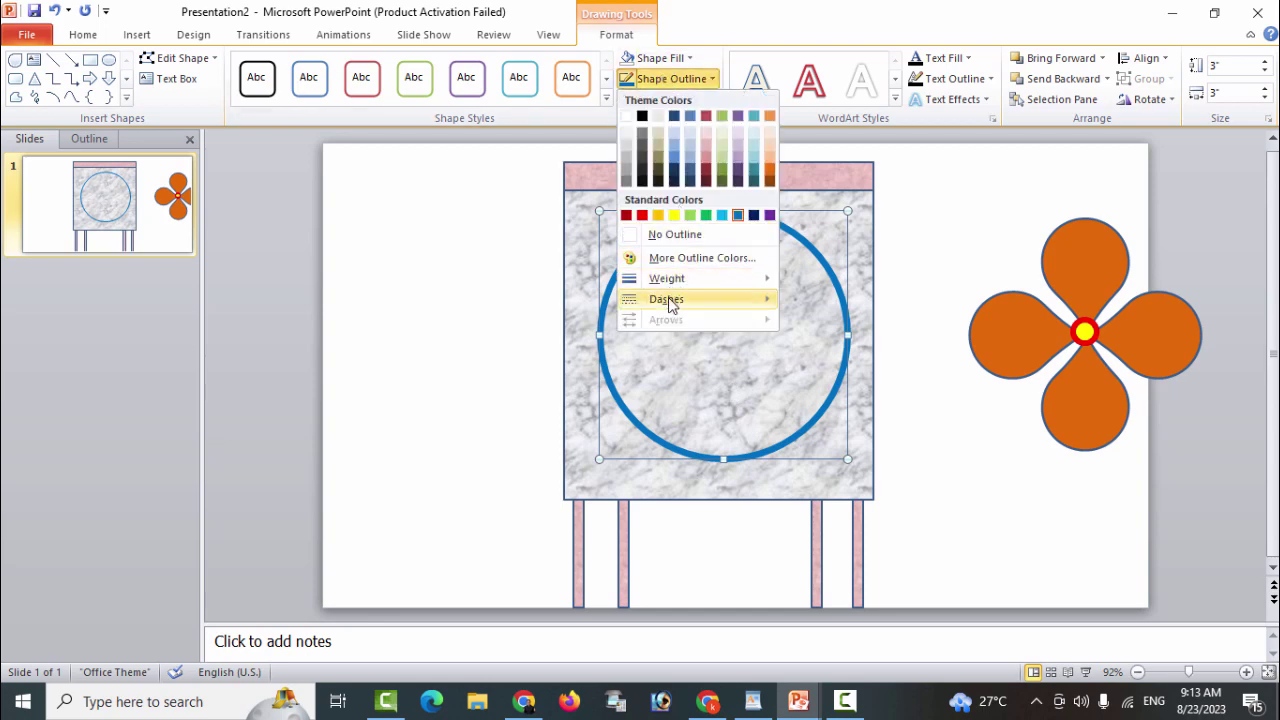
mouse_move(770, 280)
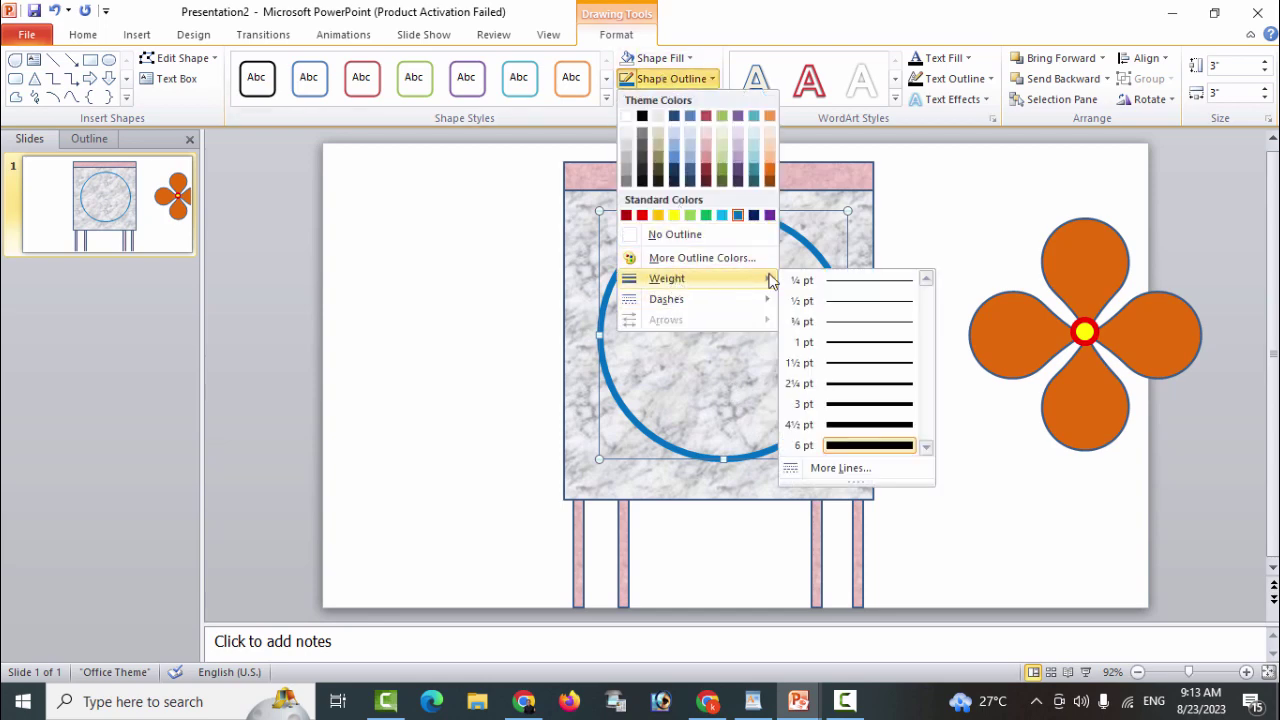
click(845, 467)
drag(579, 131, 320, 190)
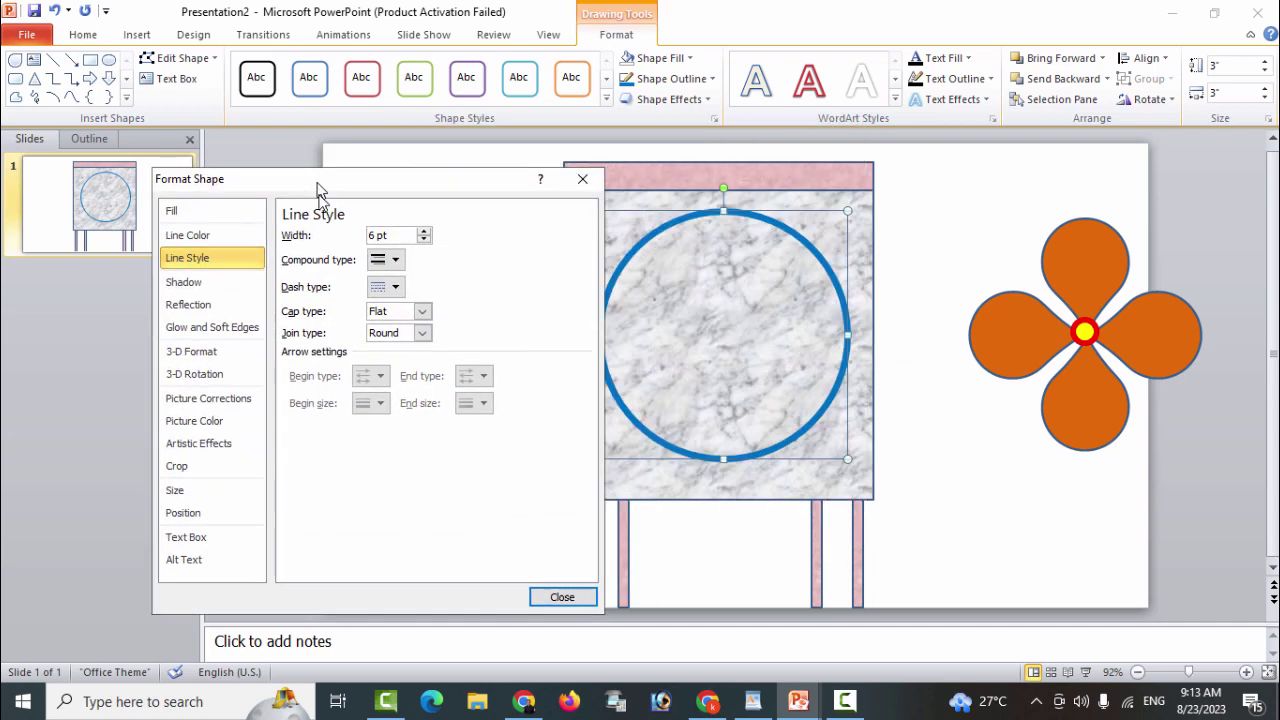
text(10)
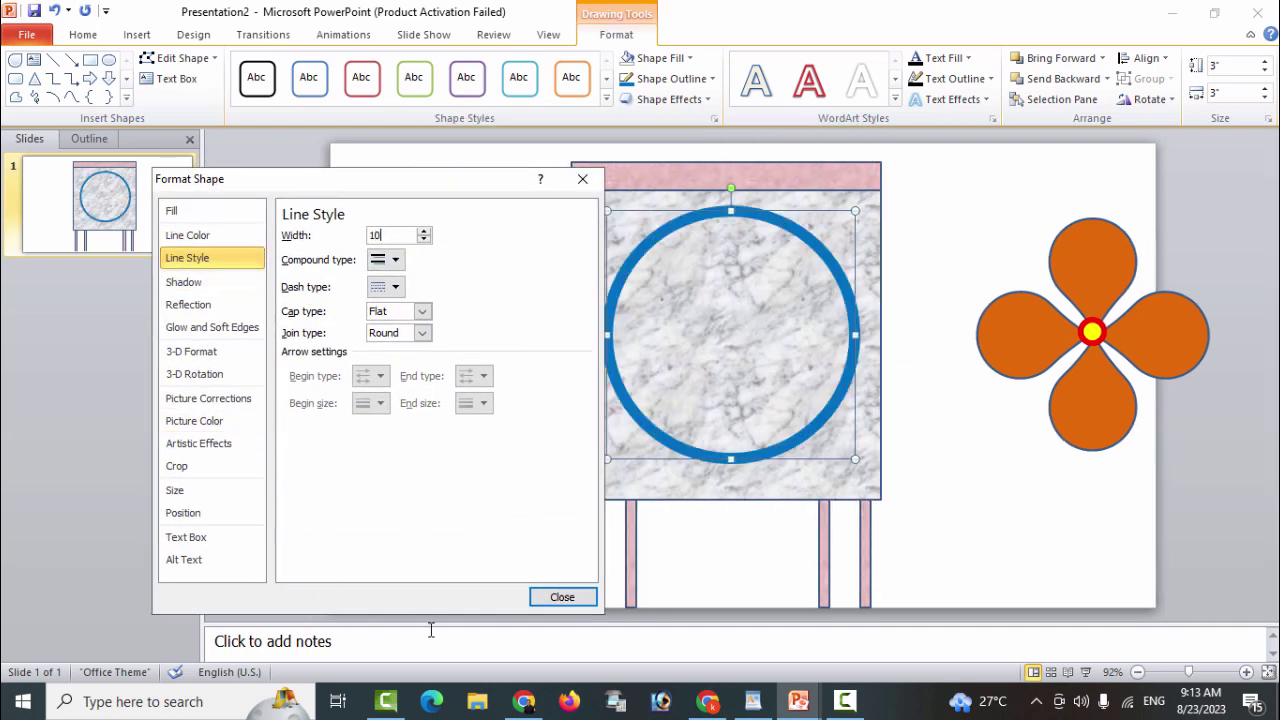
click(546, 600)
click(446, 519)
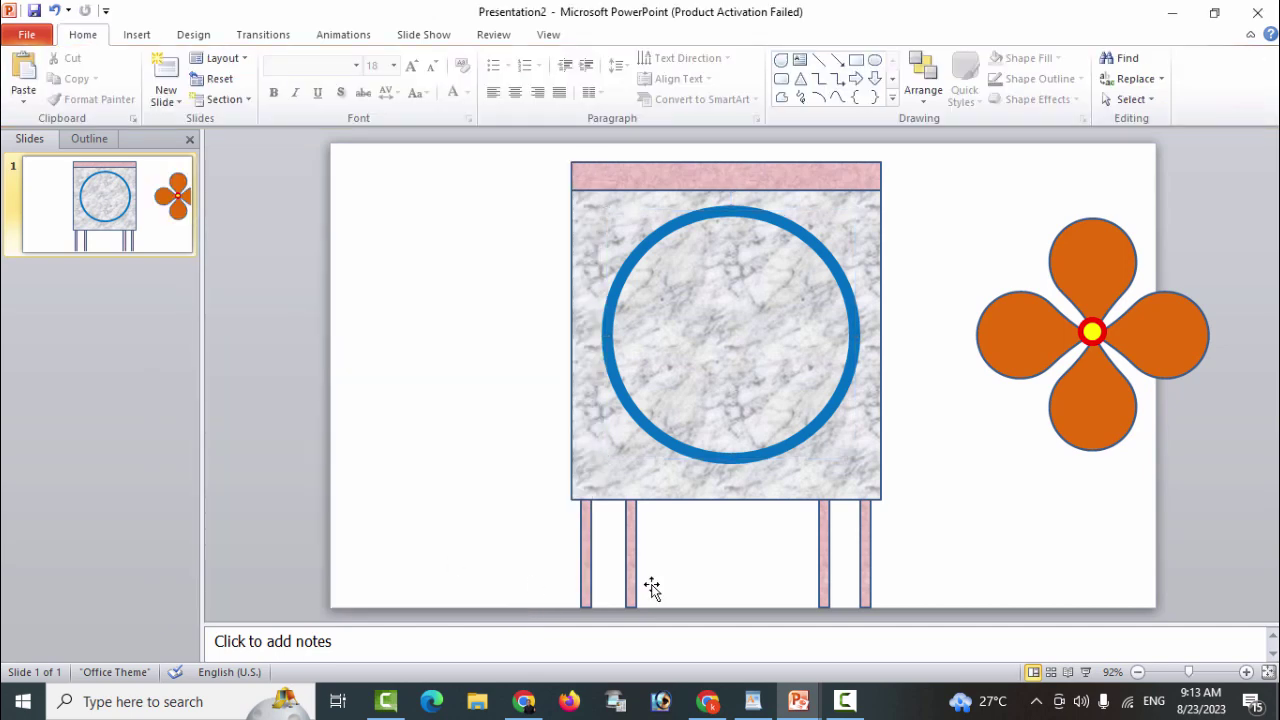
Centre the orange four-petal fan in the blue ring and bring it in front of the marble
mouse_move(1036, 357)
mouse_down()
mouse_move(652, 350)
mouse_move(678, 356)
mouse_up()
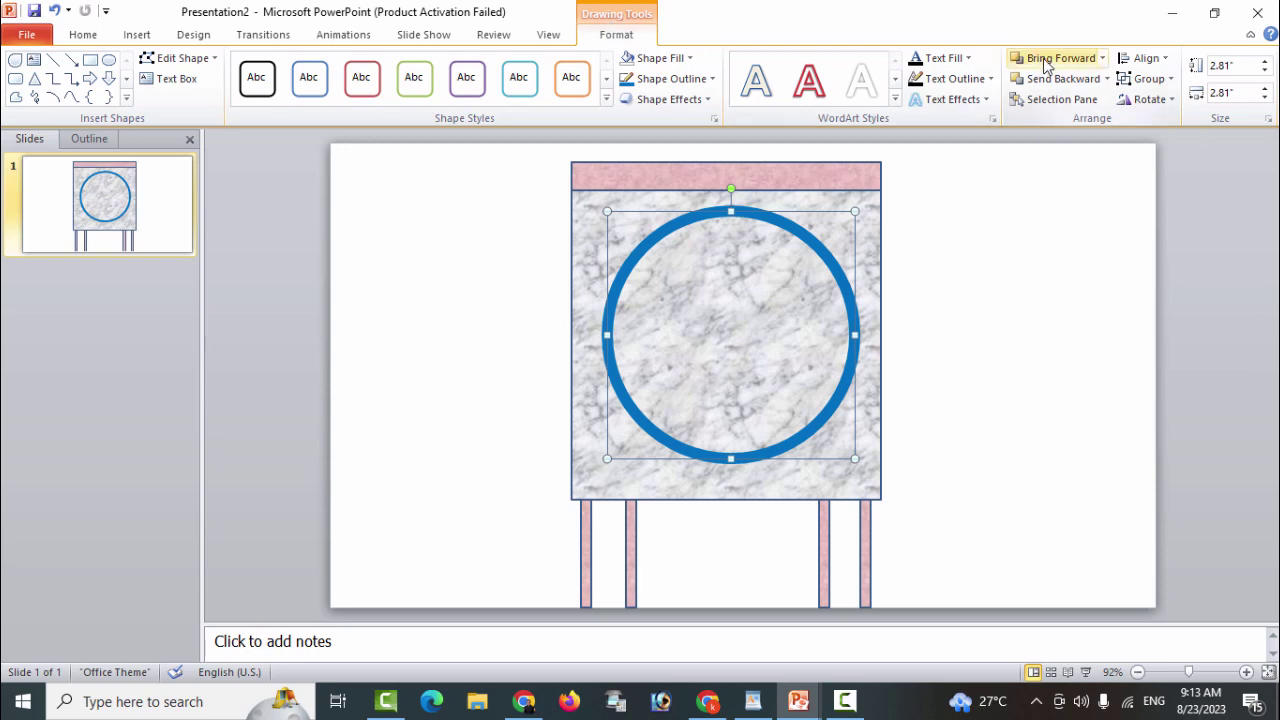
click(1047, 62)
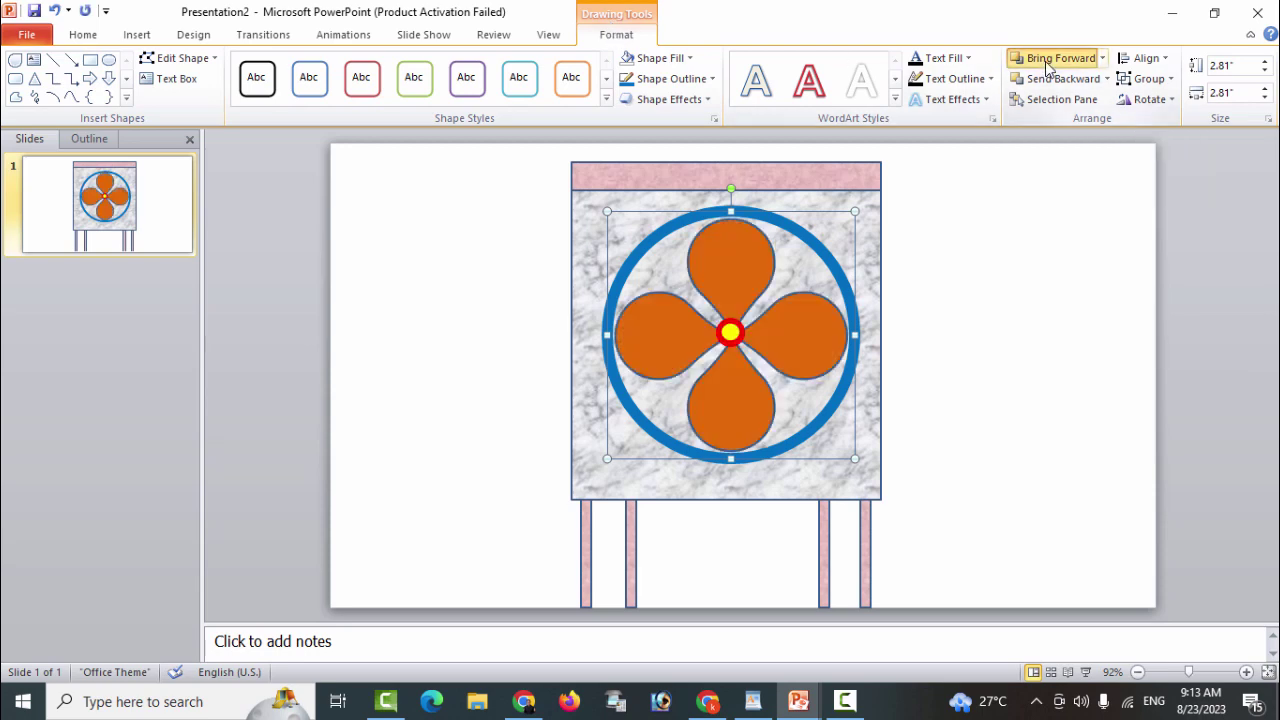
click(1043, 293)
click(799, 345)
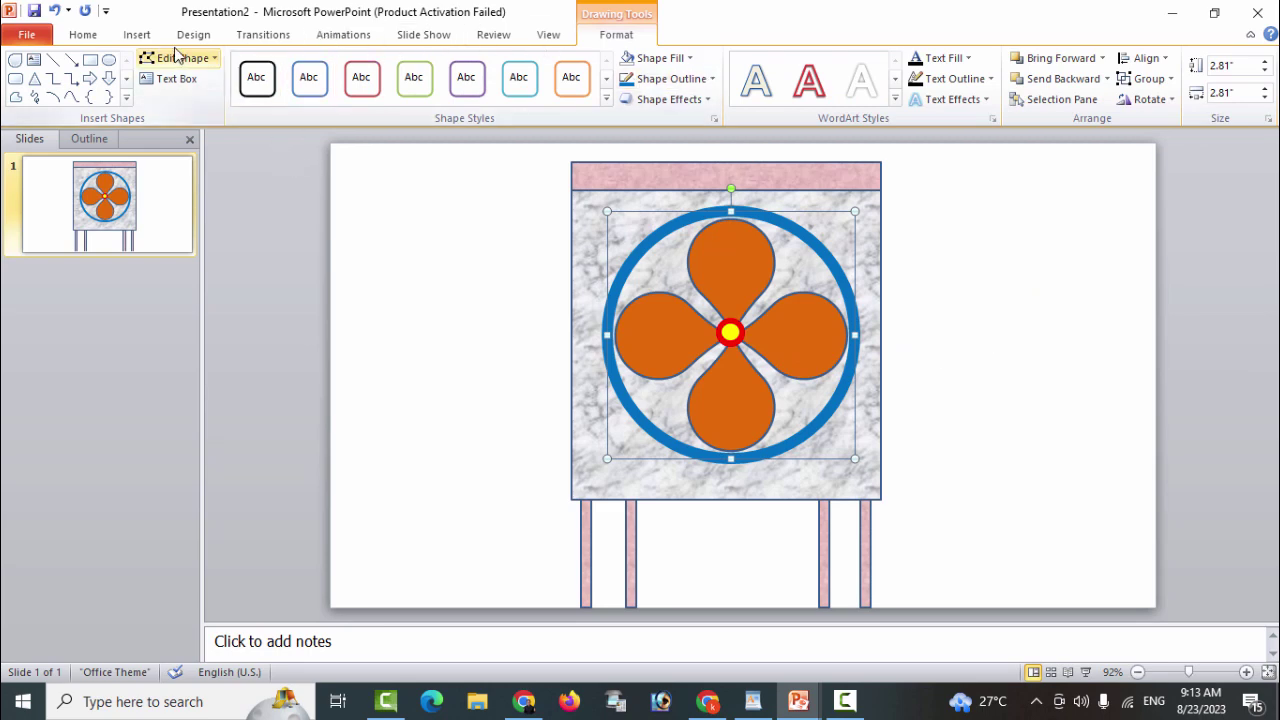
Draw a small circle and place it on the pink top bar
click(140, 35)
click(259, 68)
click(346, 140)
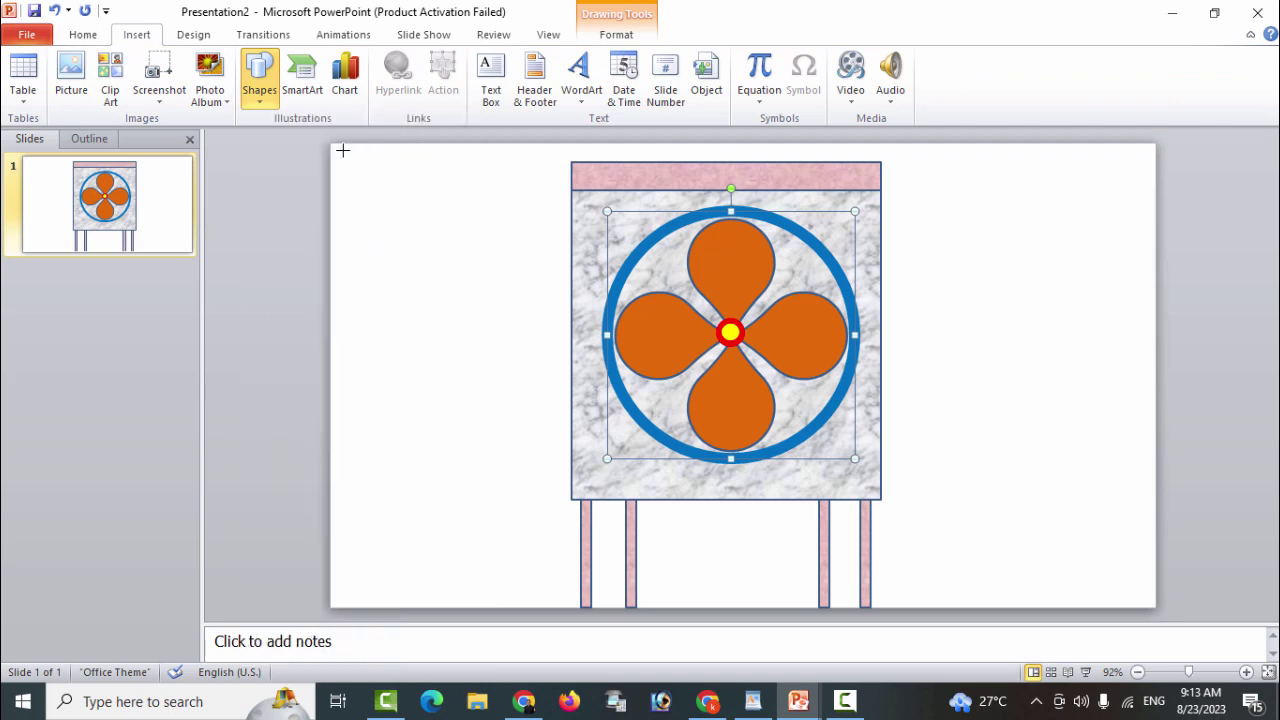
drag(404, 210, 444, 247)
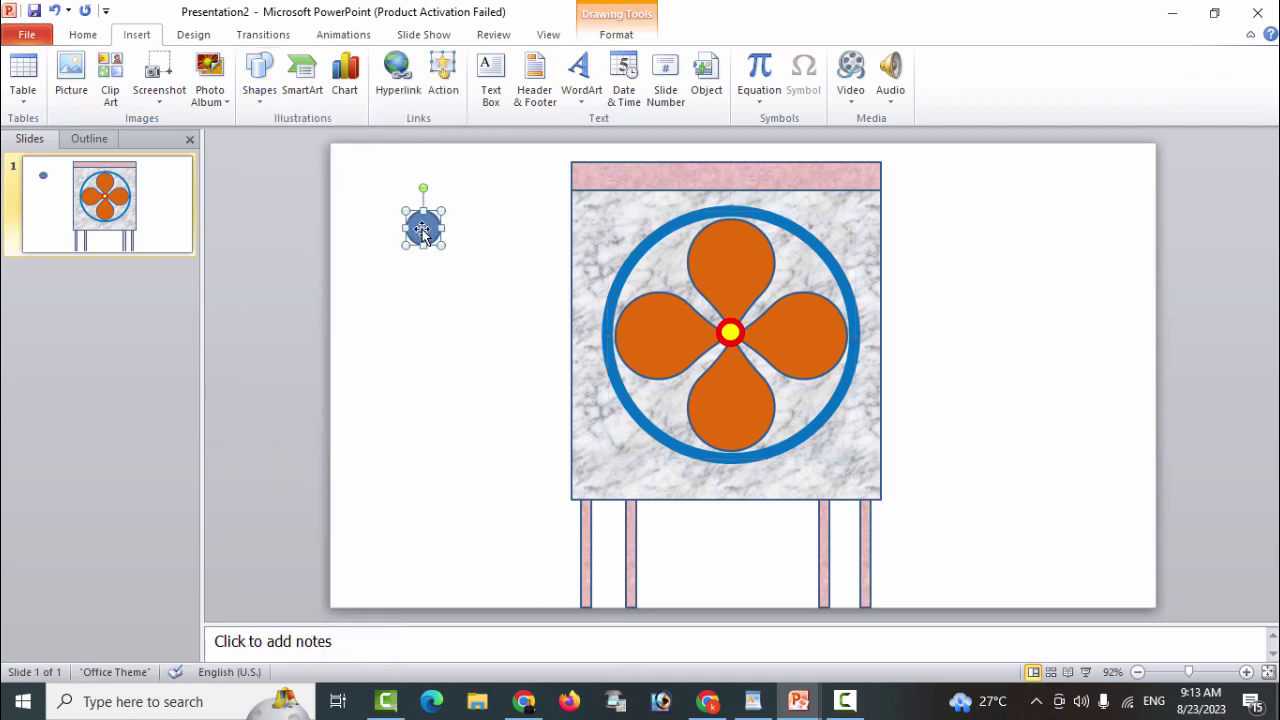
drag(810, 172, 840, 176)
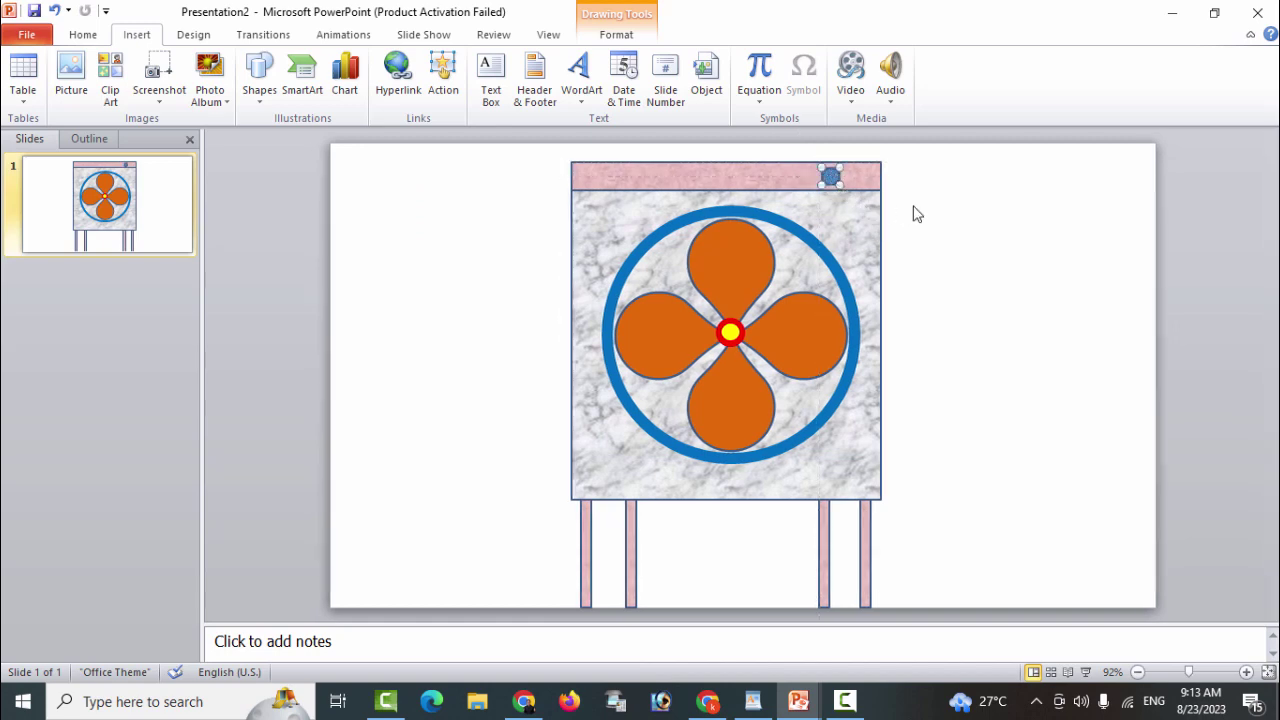
click(940, 207)
click(833, 178)
Fill the small indicator circle yellow
click(617, 35)
click(658, 58)
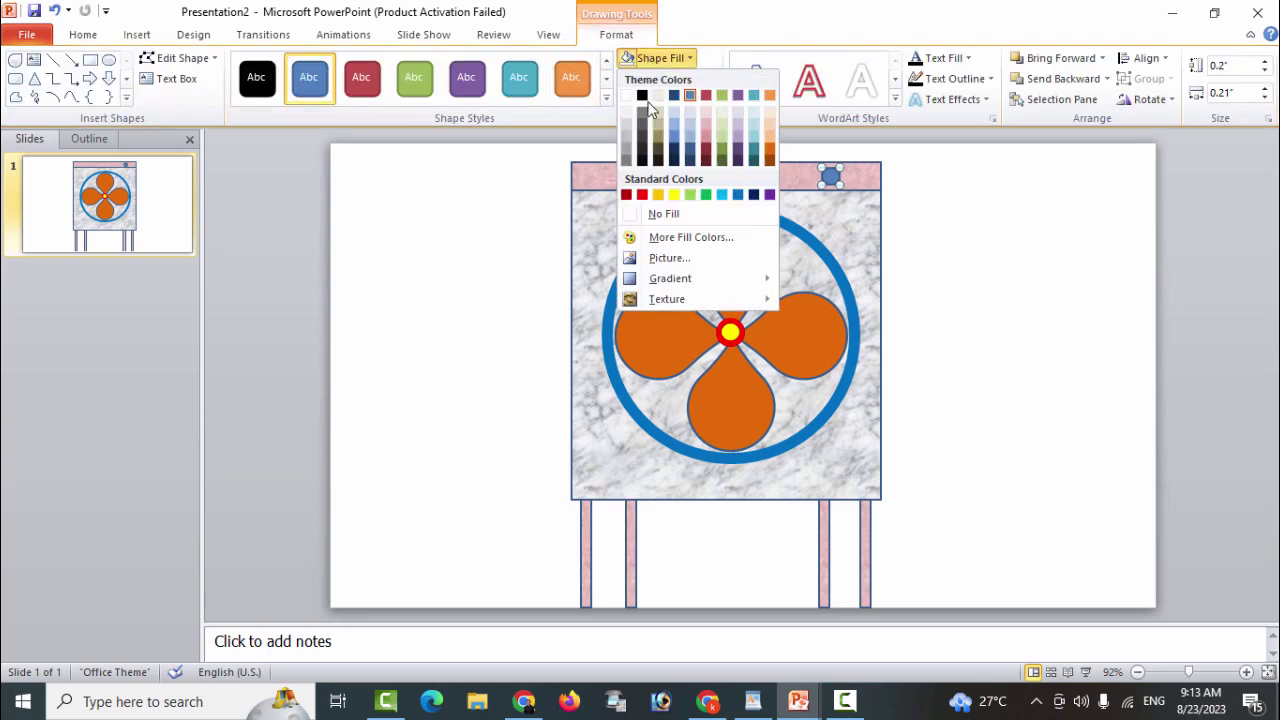
click(674, 195)
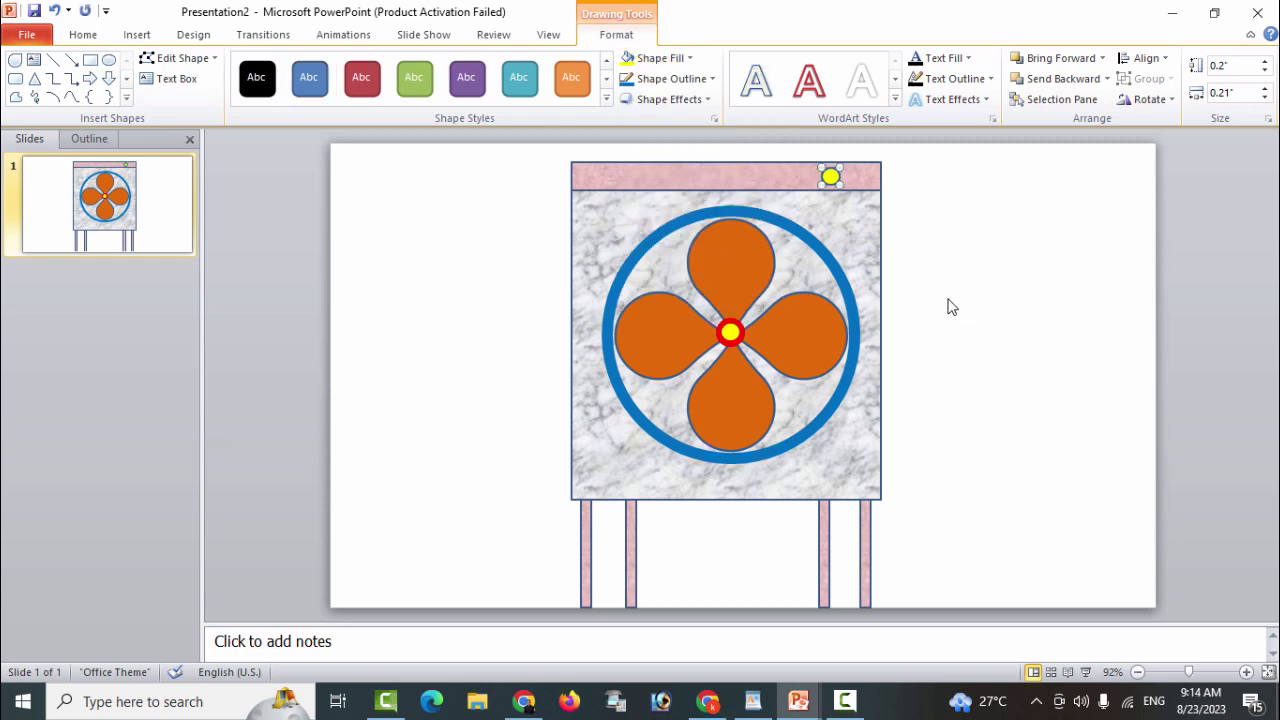
click(664, 62)
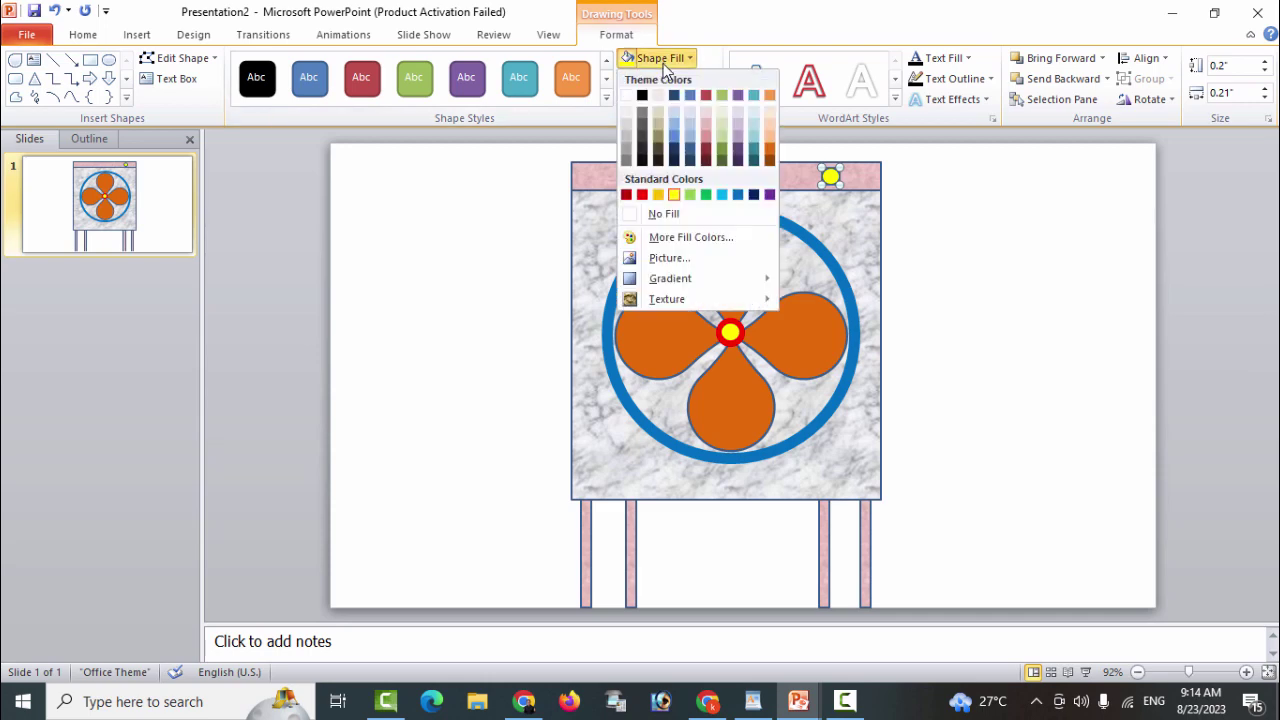
click(922, 271)
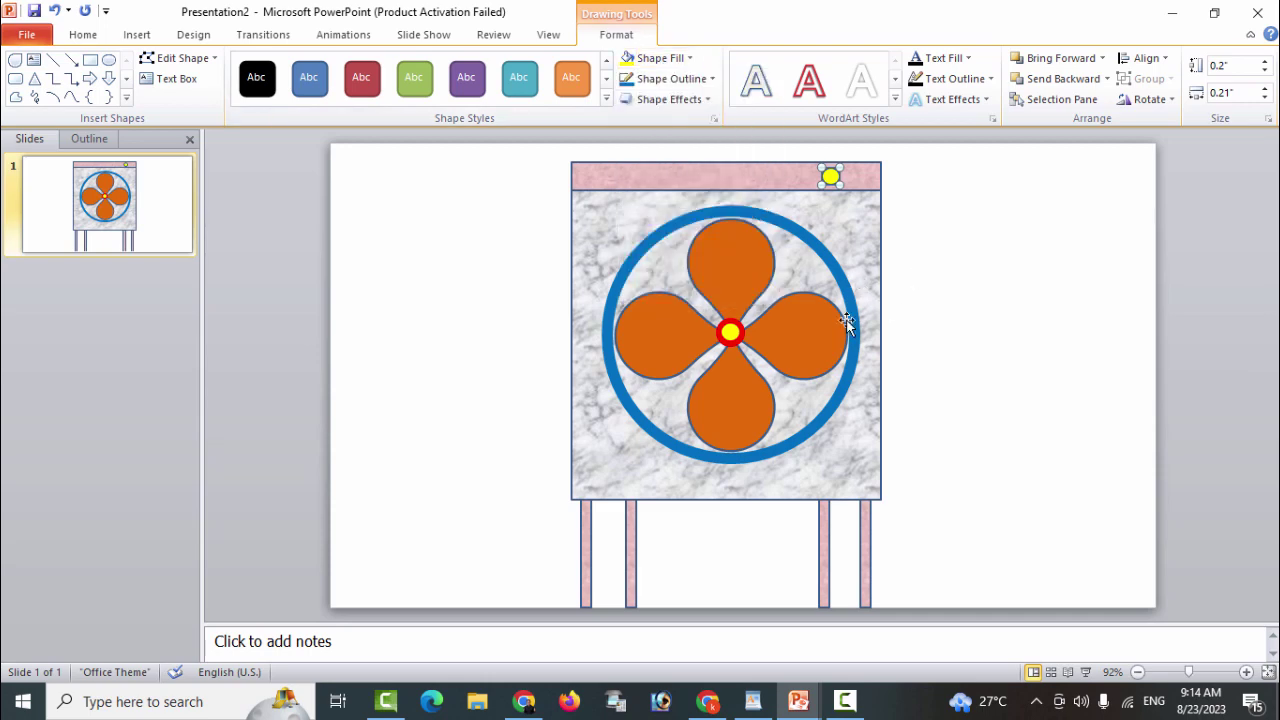
Select the fan and bring up the Add Animation effects list
click(721, 365)
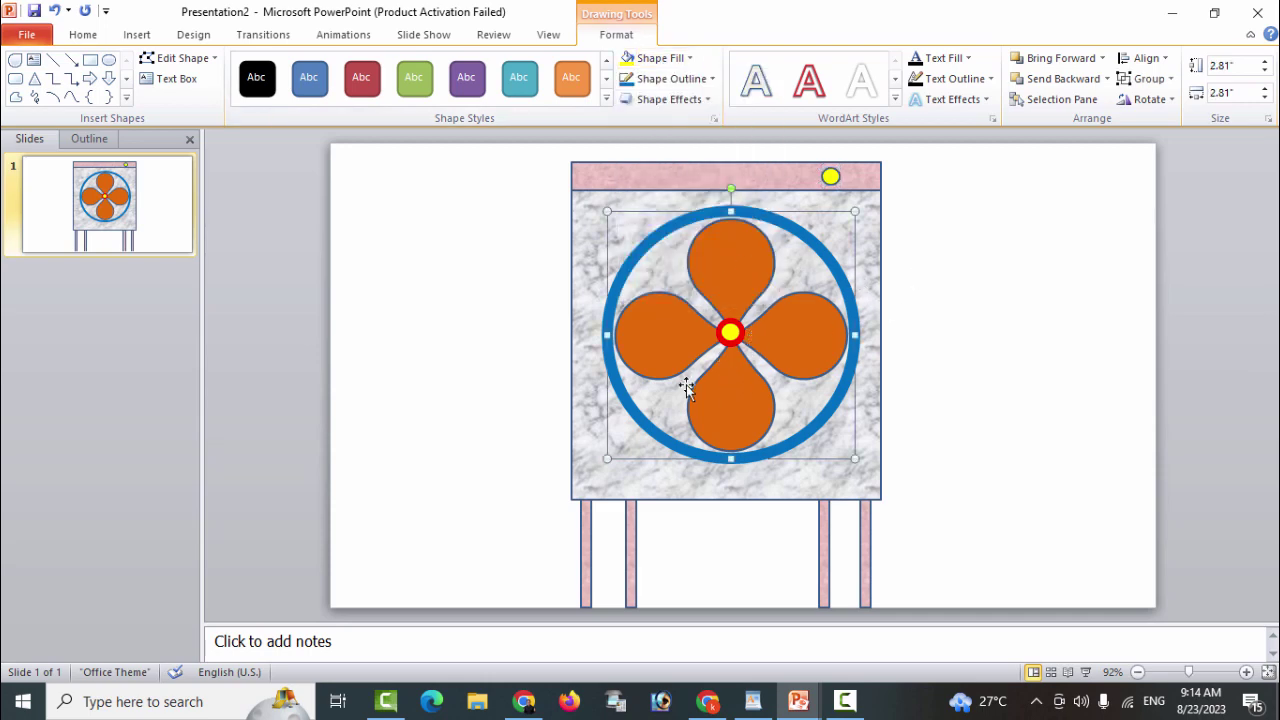
click(349, 38)
click(857, 106)
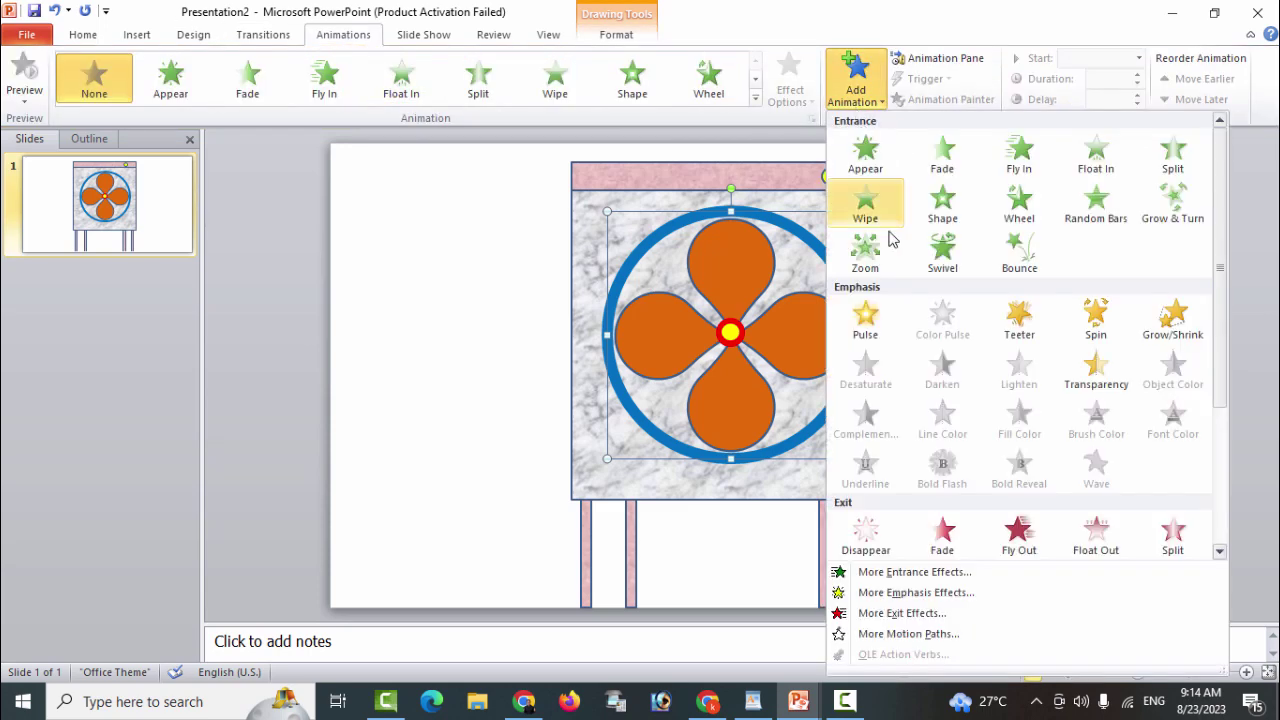
Apply a Spin animation to the fan and show the Animation Pane
click(1090, 320)
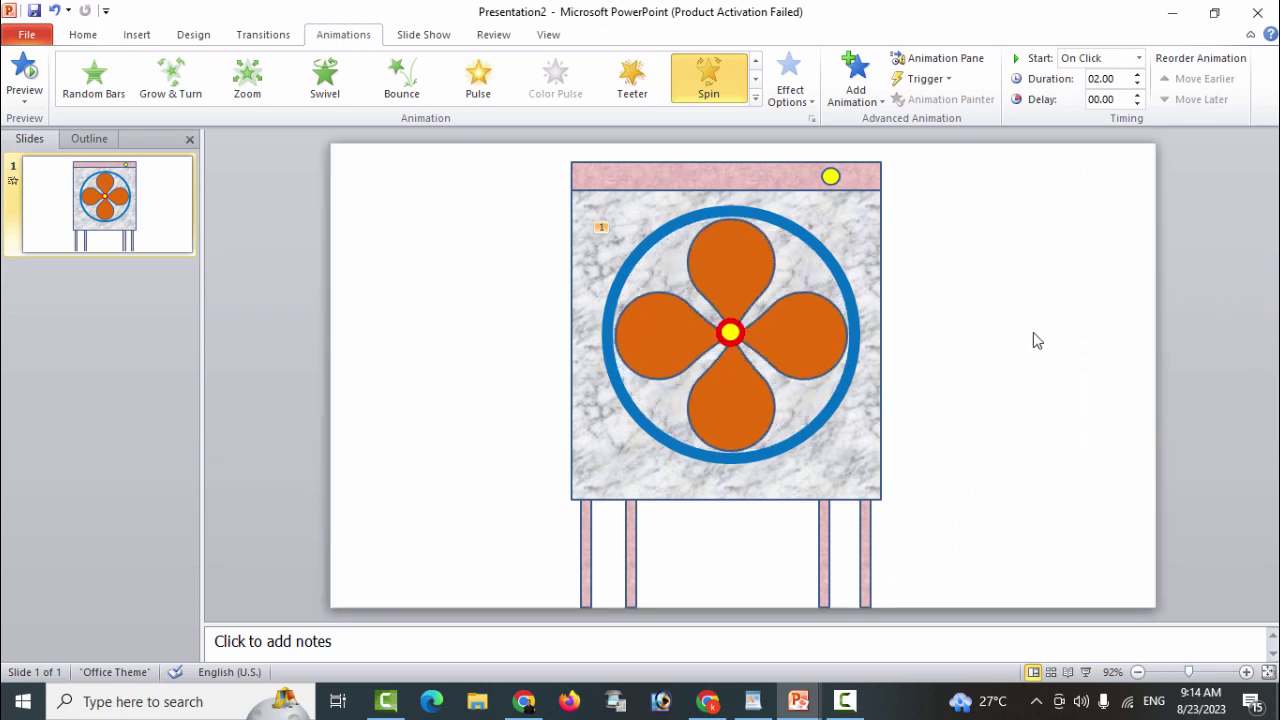
click(968, 62)
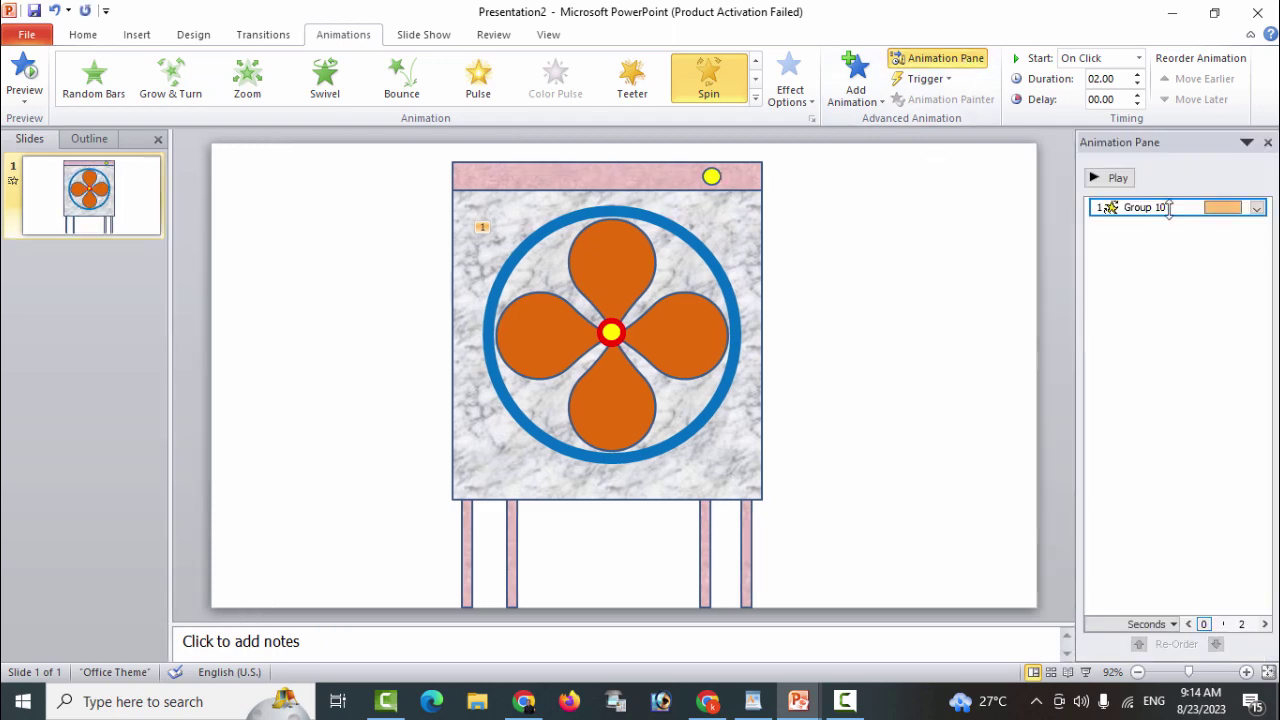
Set the fan's Spin effect to a 0.5-second duration, repeating until next click
click(1118, 180)
click(1257, 208)
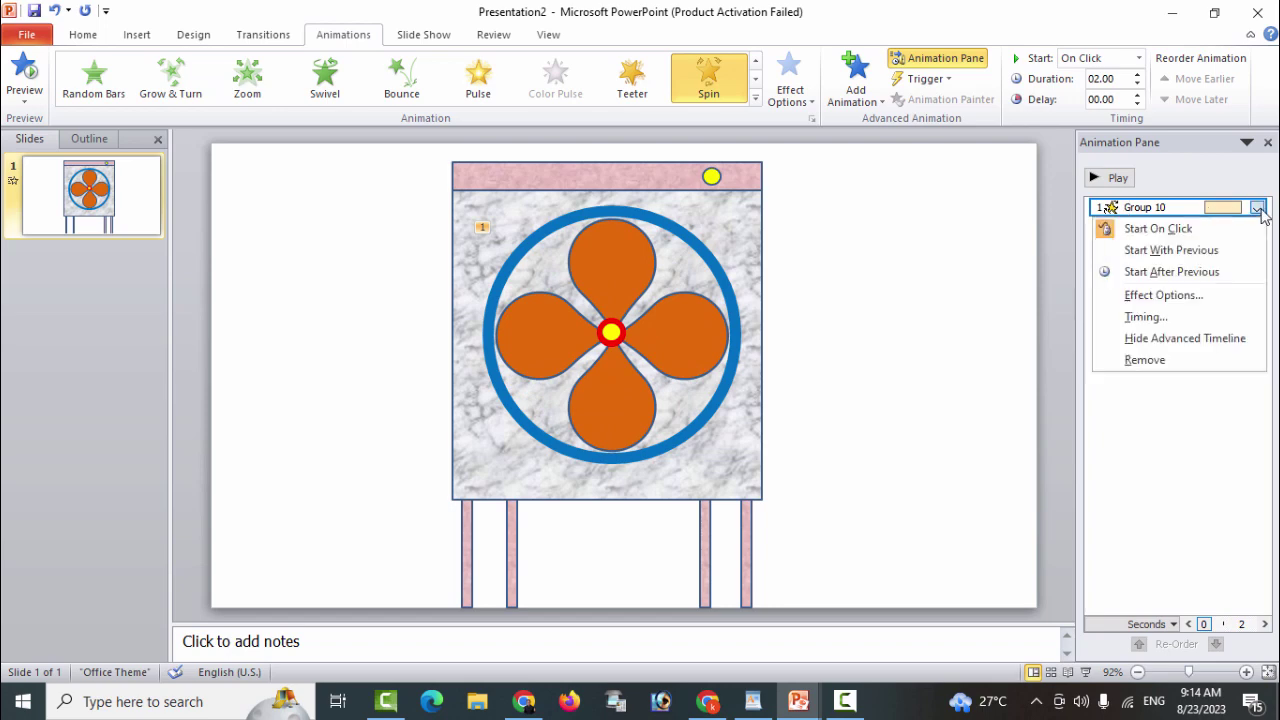
click(1196, 315)
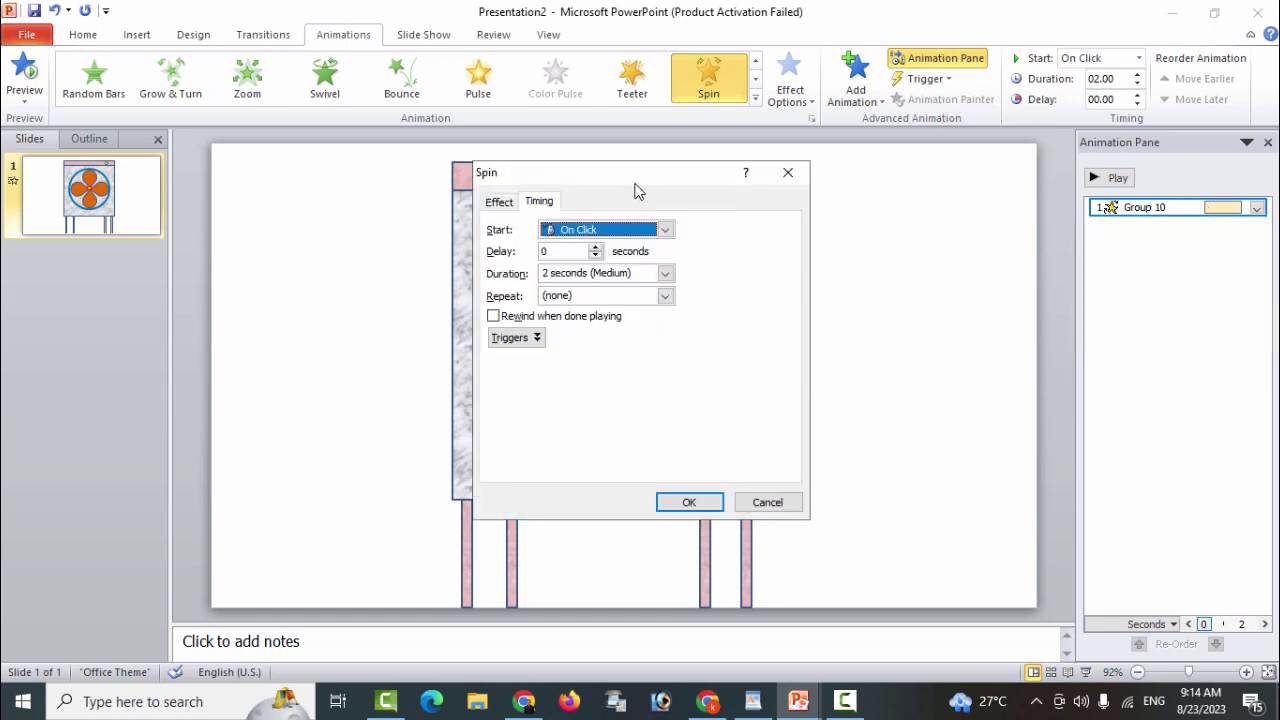
drag(637, 190, 1010, 187)
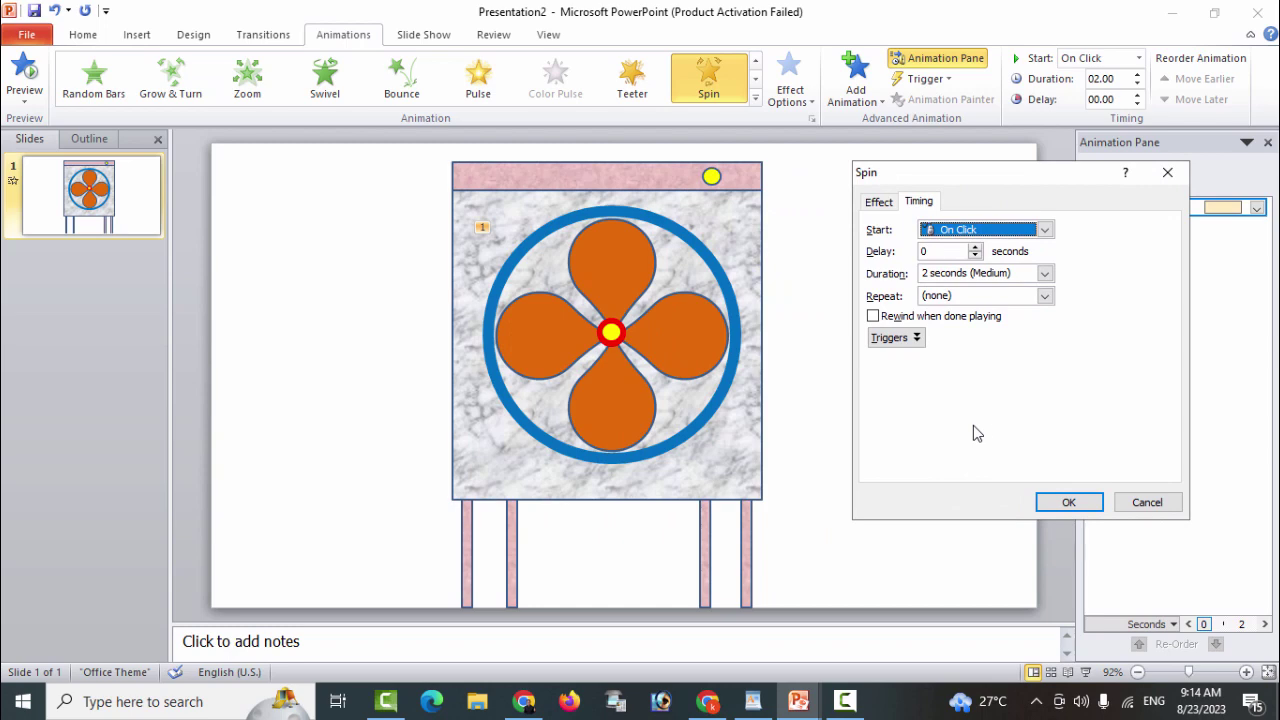
click(1045, 275)
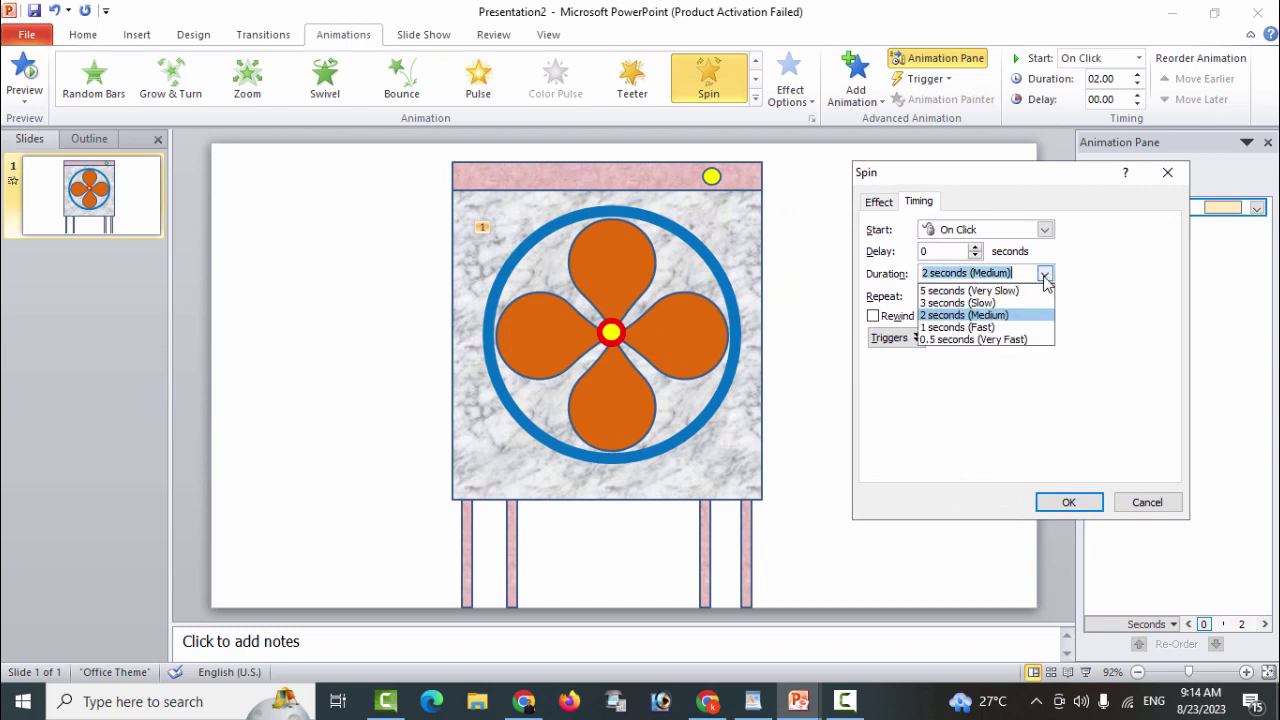
click(1020, 341)
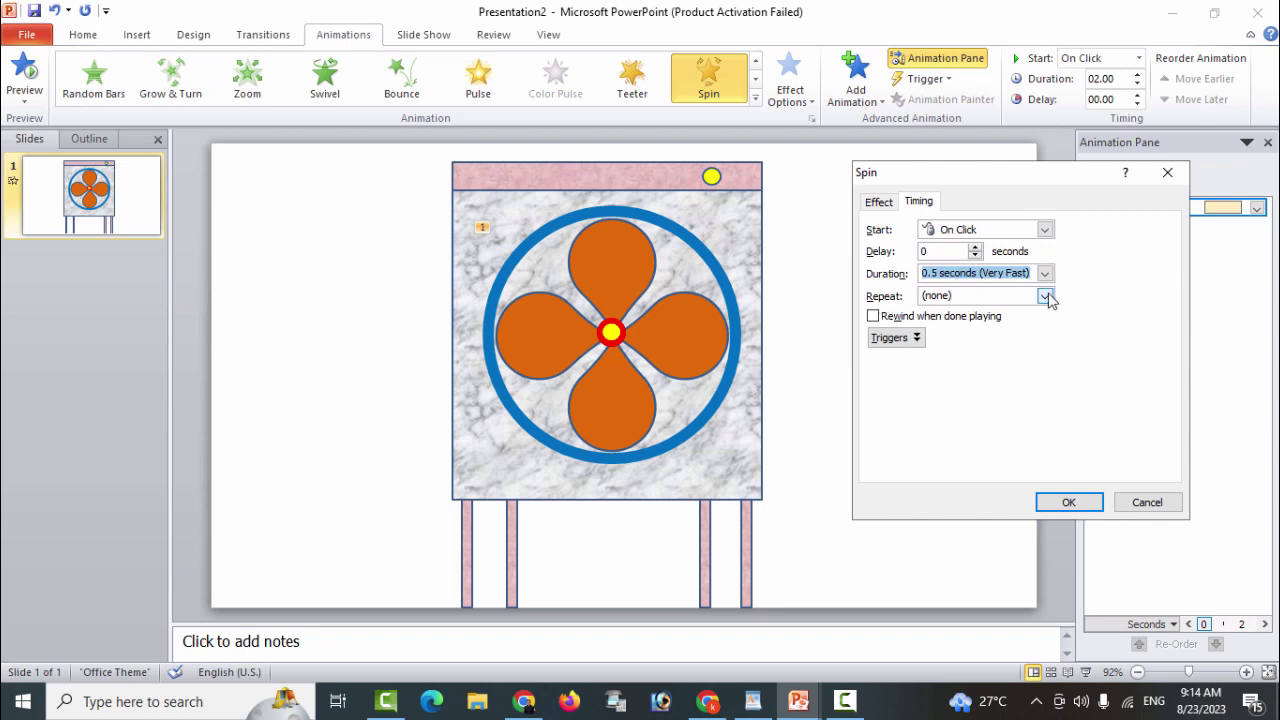
click(1045, 296)
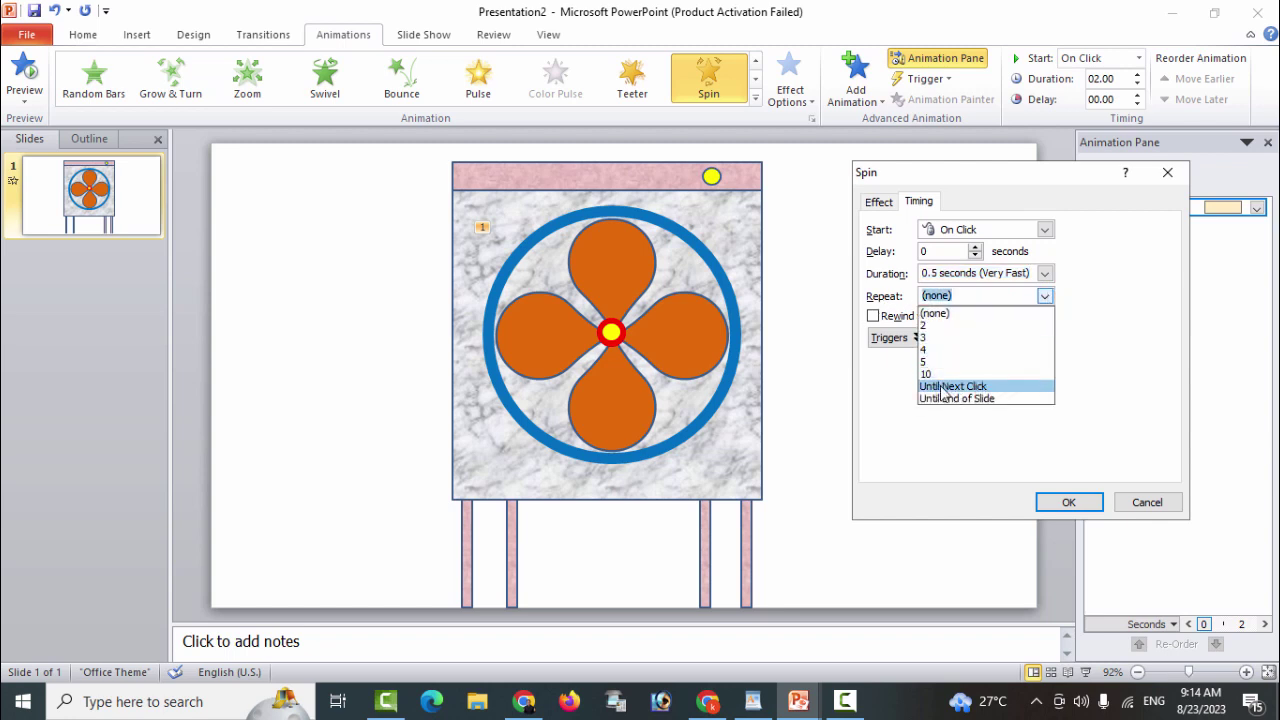
click(980, 388)
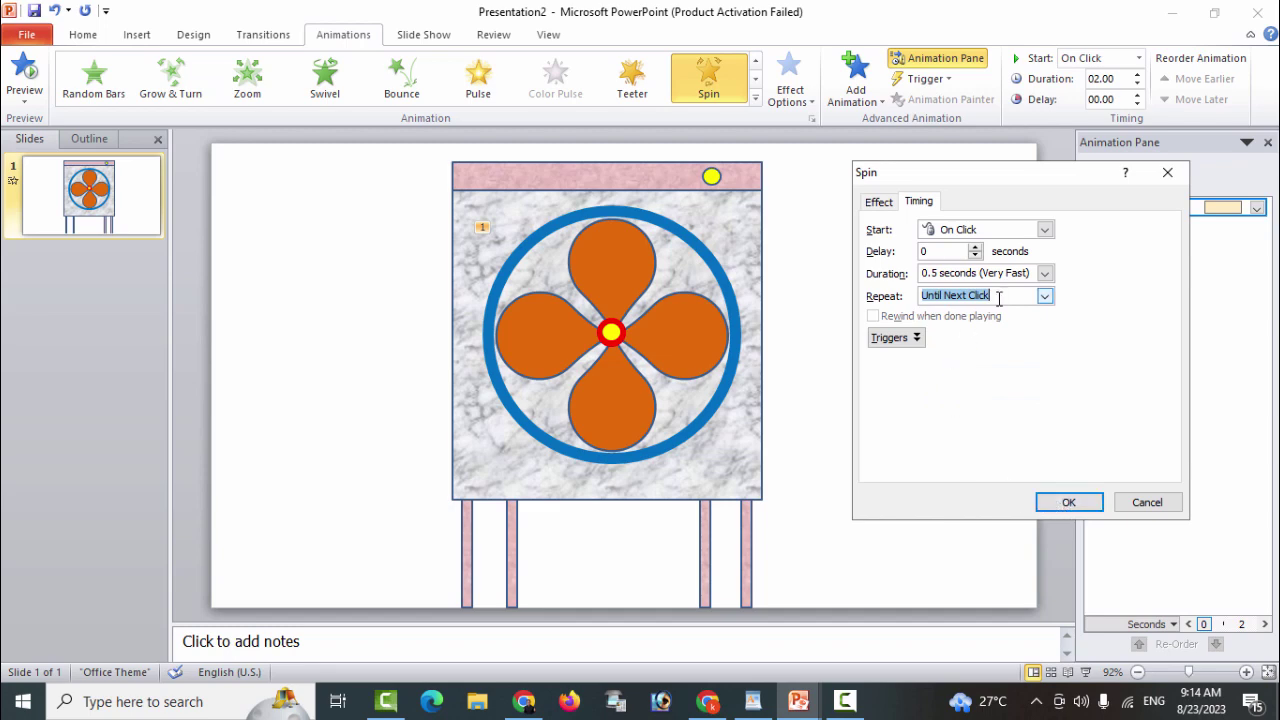
Make clicking Oval 18, the yellow indicator, trigger the spin, and confirm
click(916, 338)
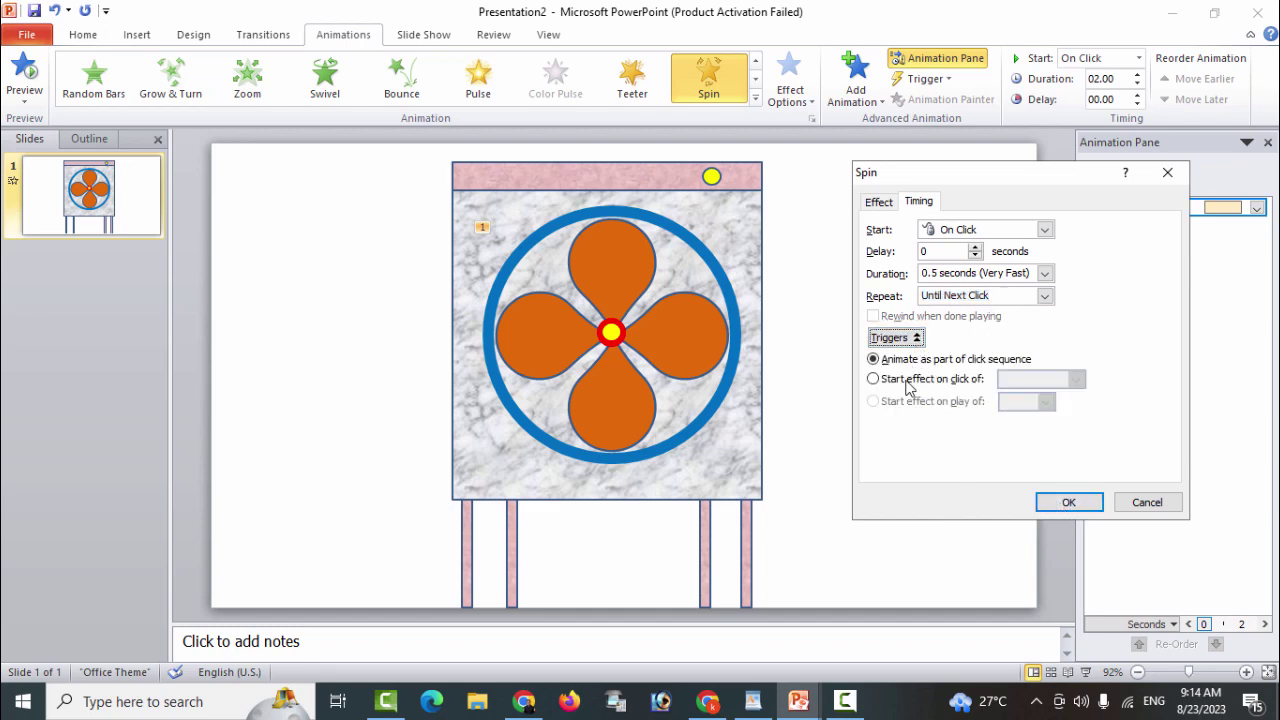
click(930, 388)
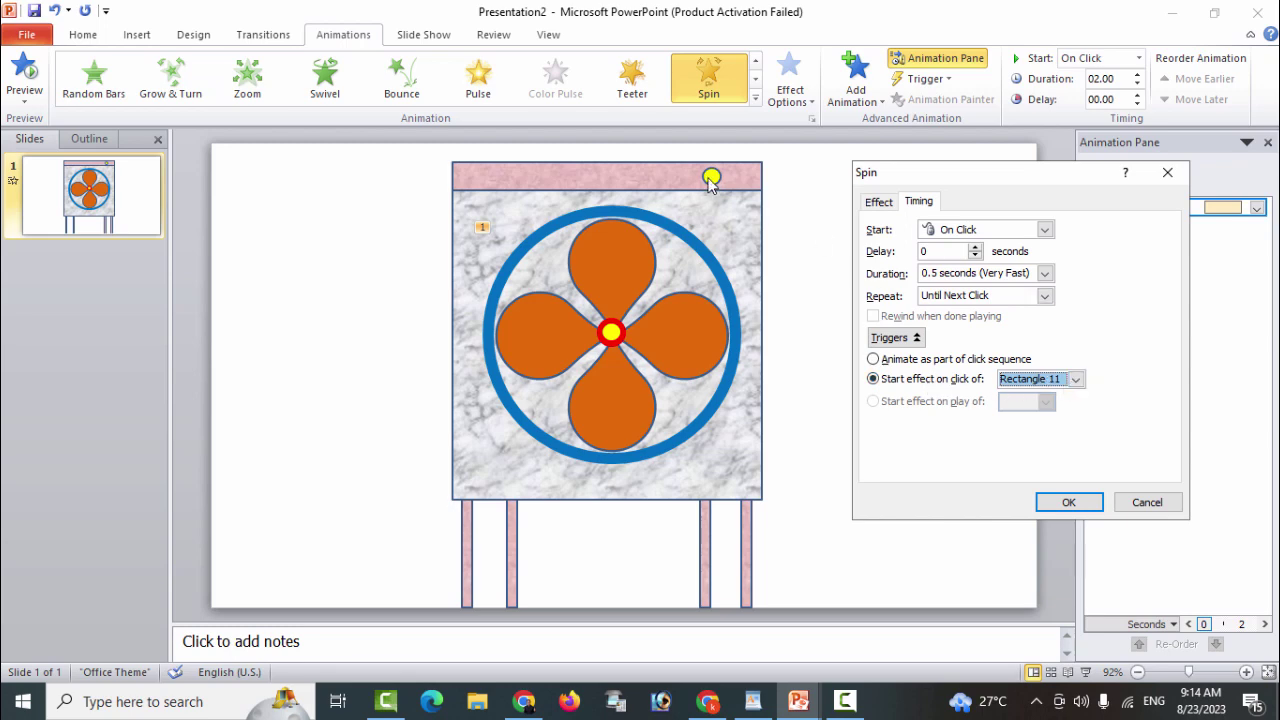
click(1076, 380)
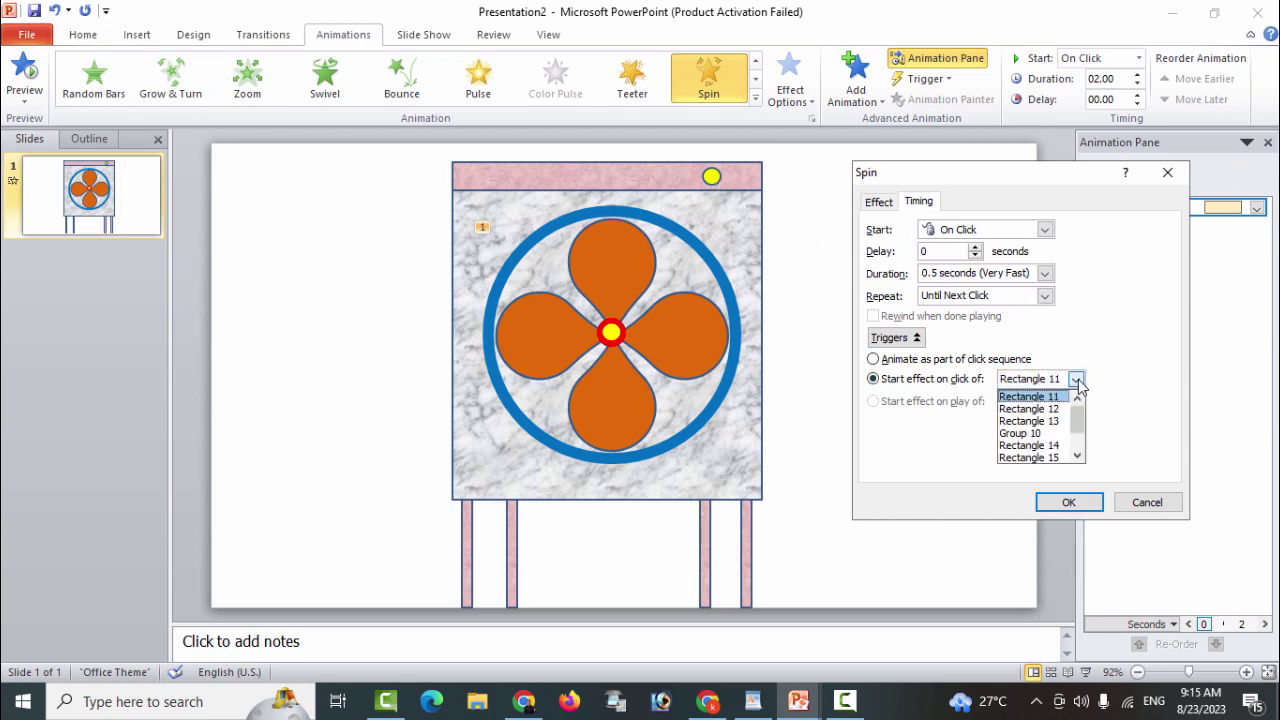
drag(1080, 424, 1080, 446)
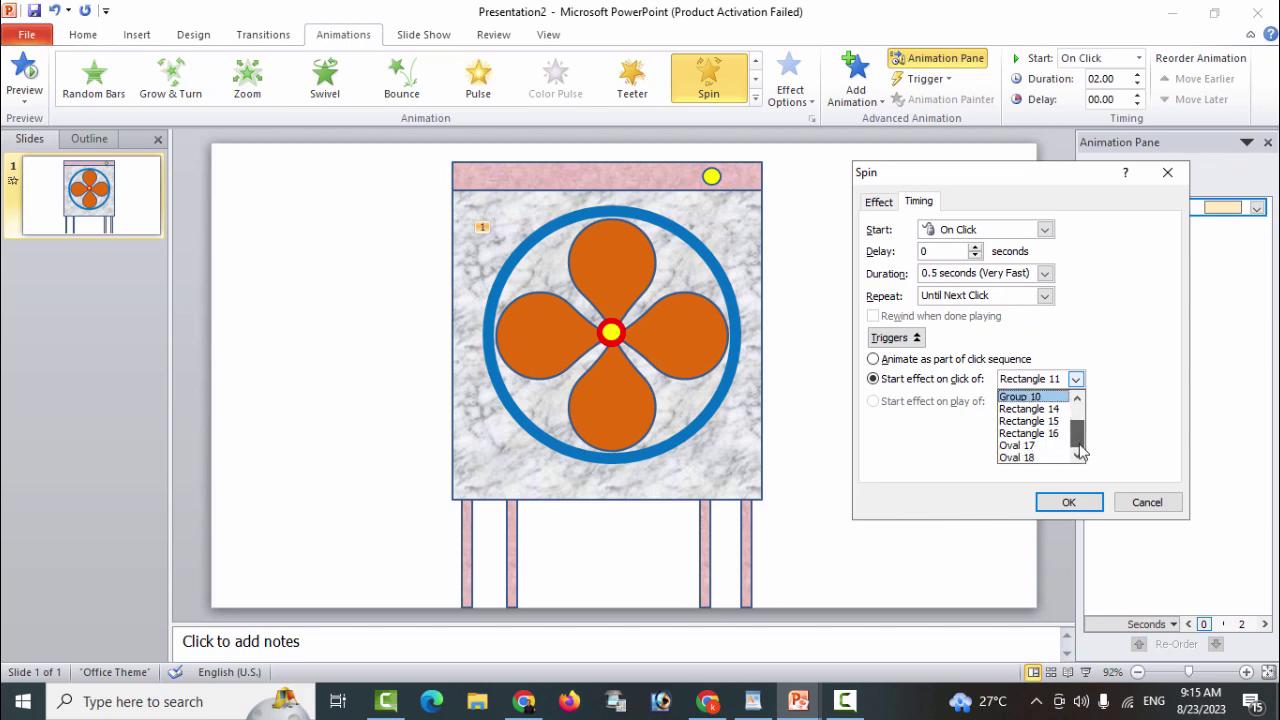
click(1035, 458)
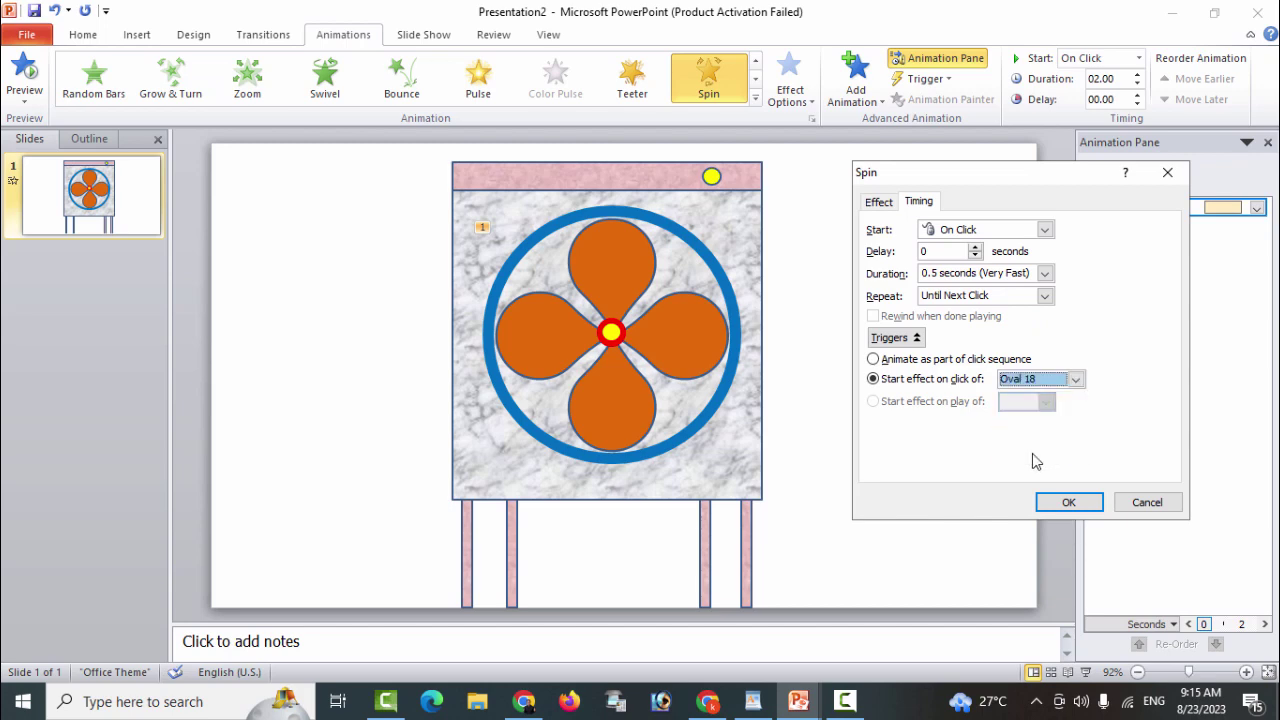
click(1068, 503)
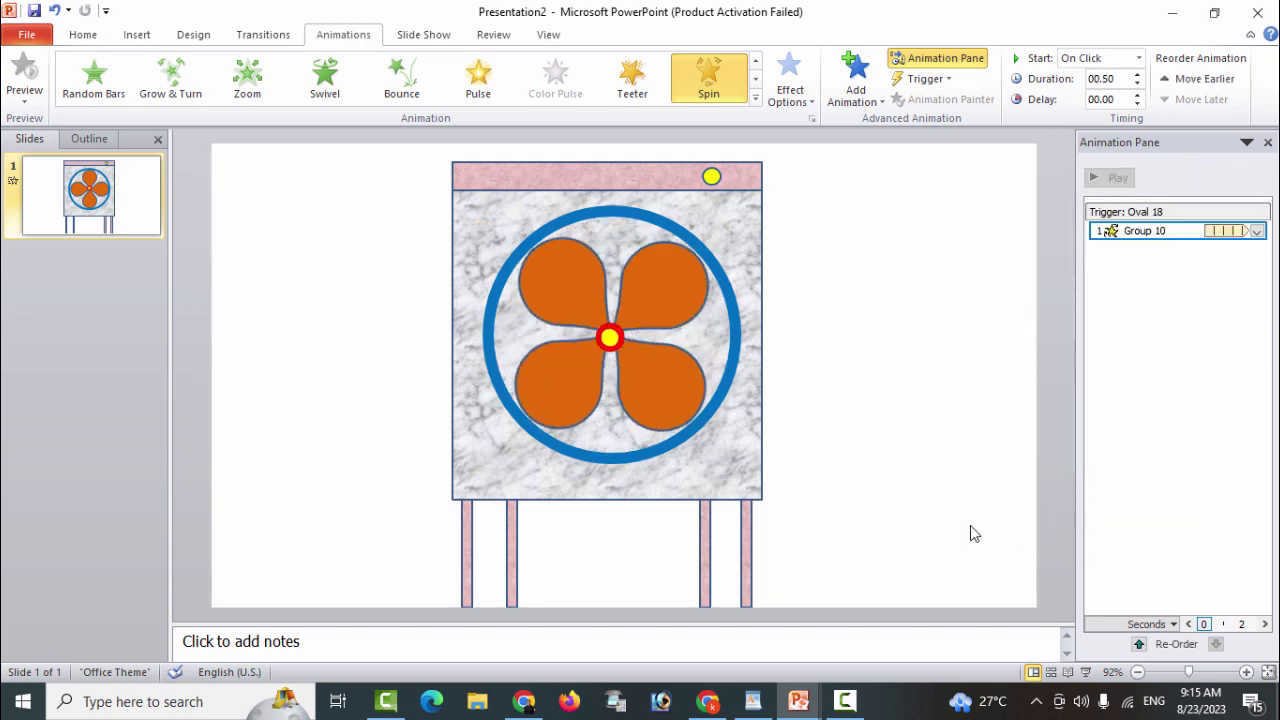
key(F5)
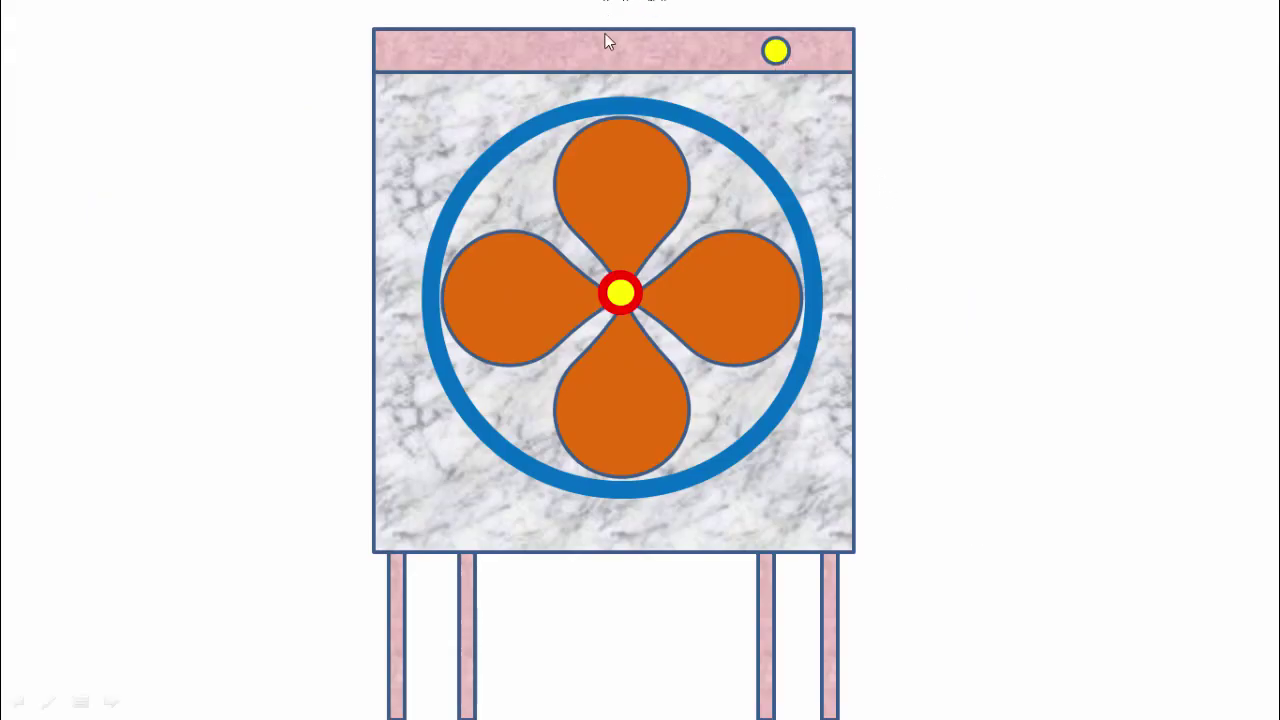
click(775, 52)
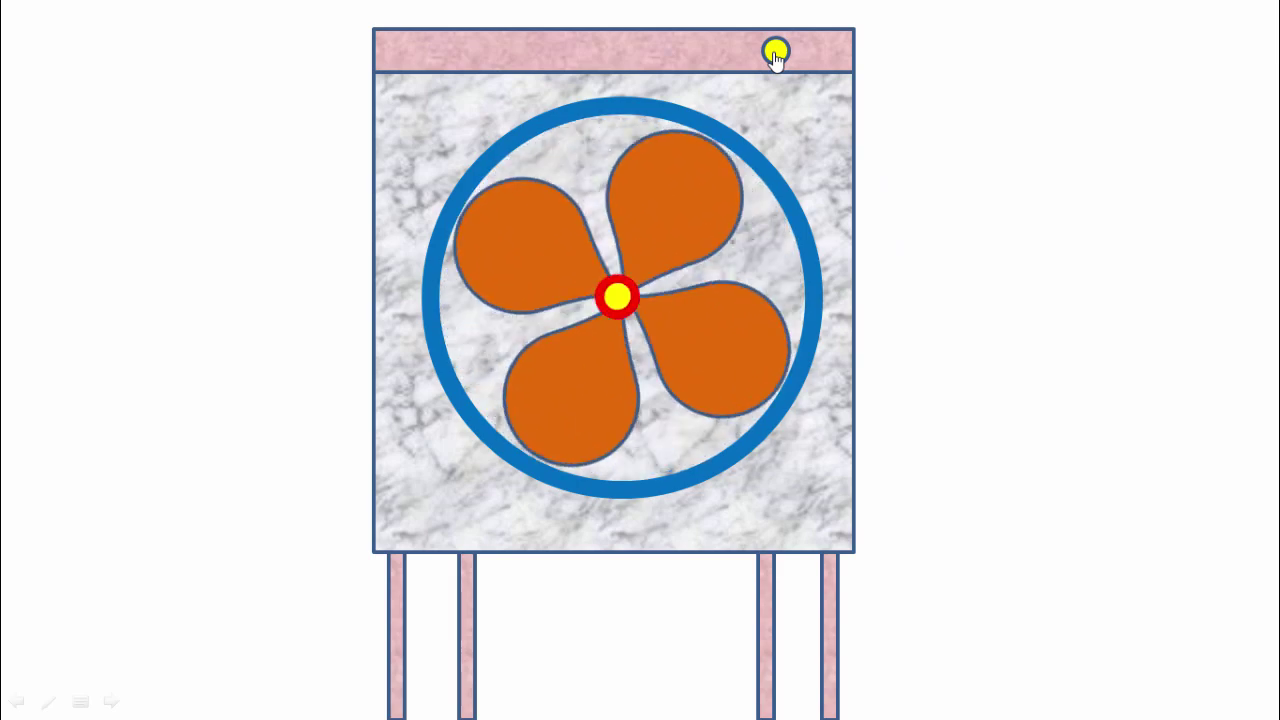
key(Escape)
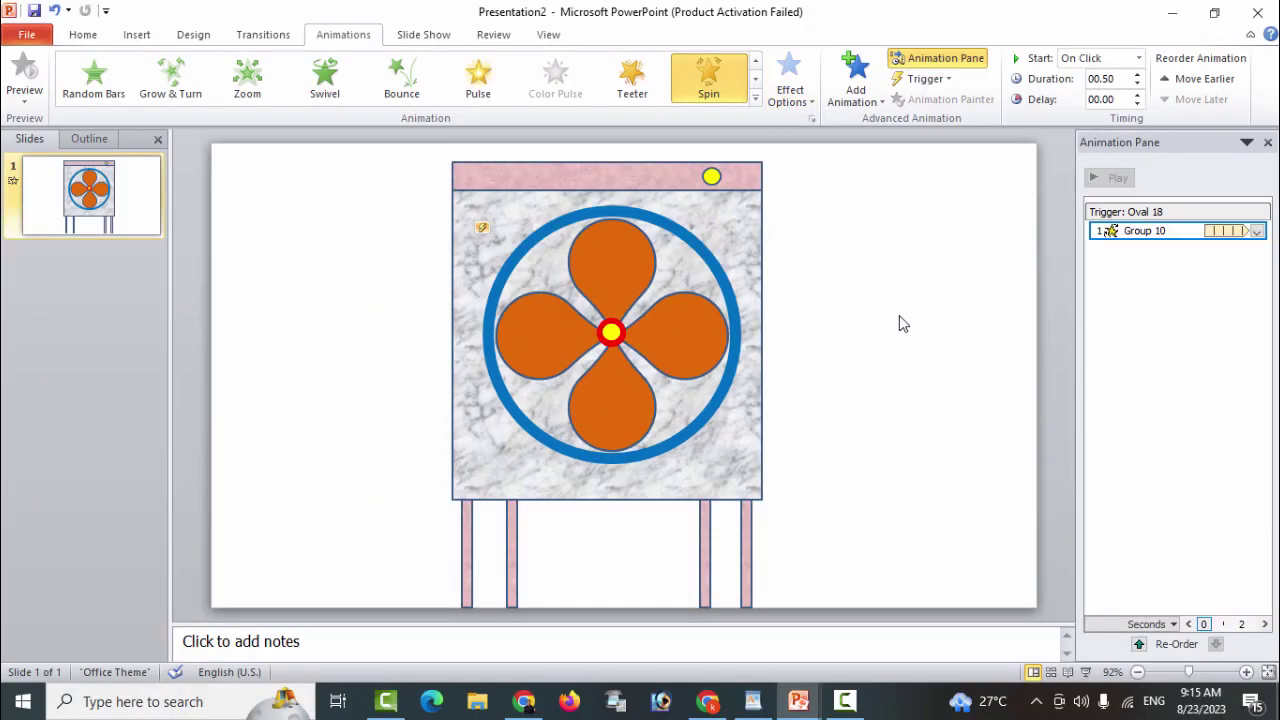
click(899, 318)
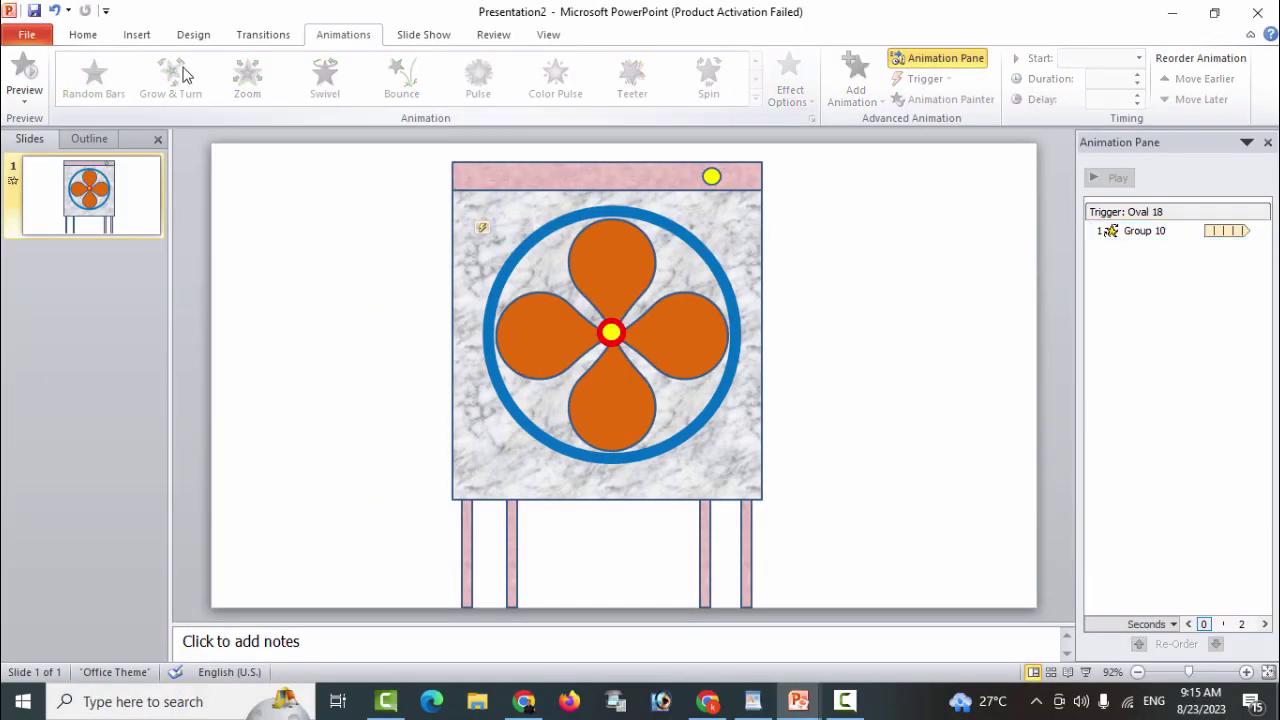
Draw a straight vertical line down through the fan's centre
click(137, 34)
click(260, 88)
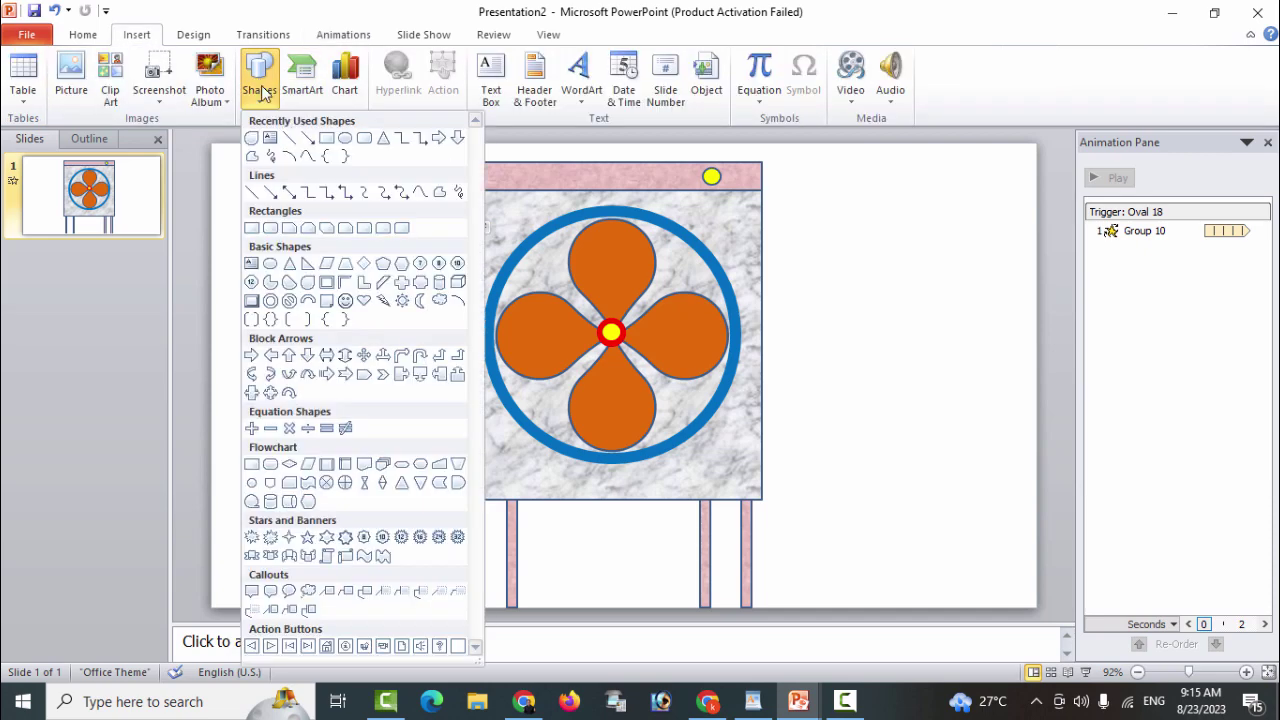
click(290, 138)
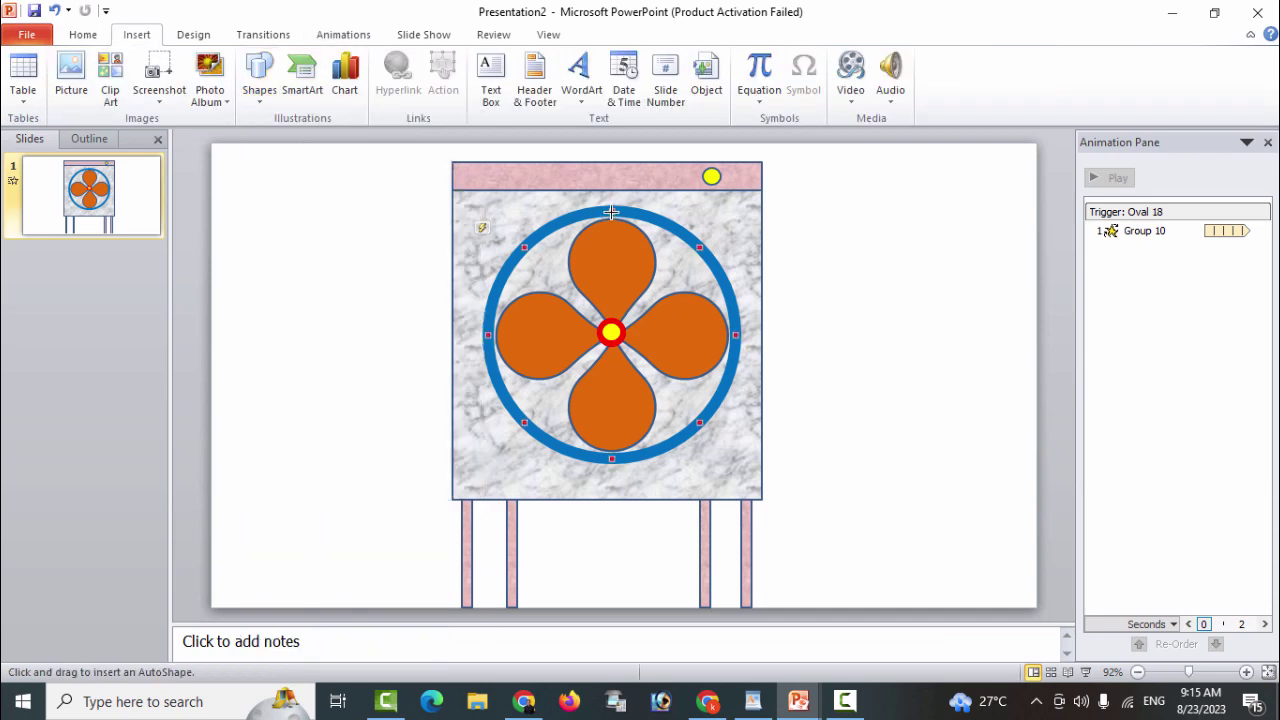
drag(611, 211, 612, 459)
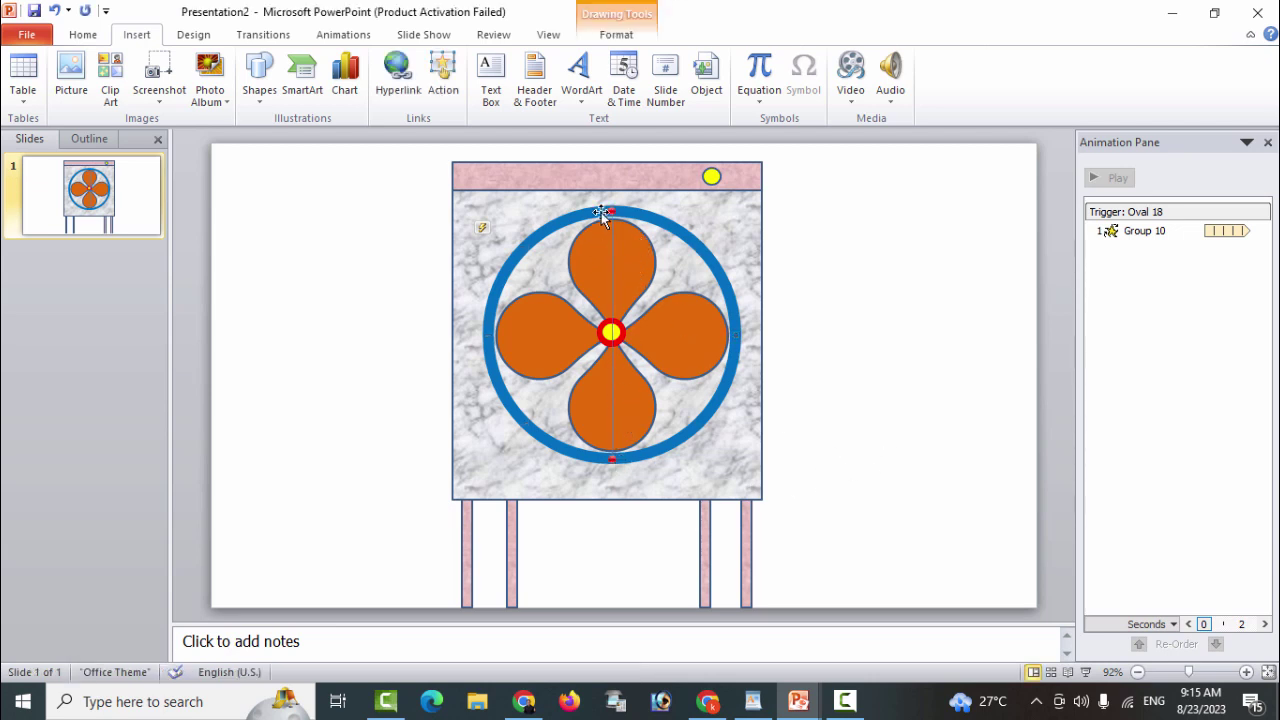
Make the line 4½ pt thick and place a copy to its left
click(618, 35)
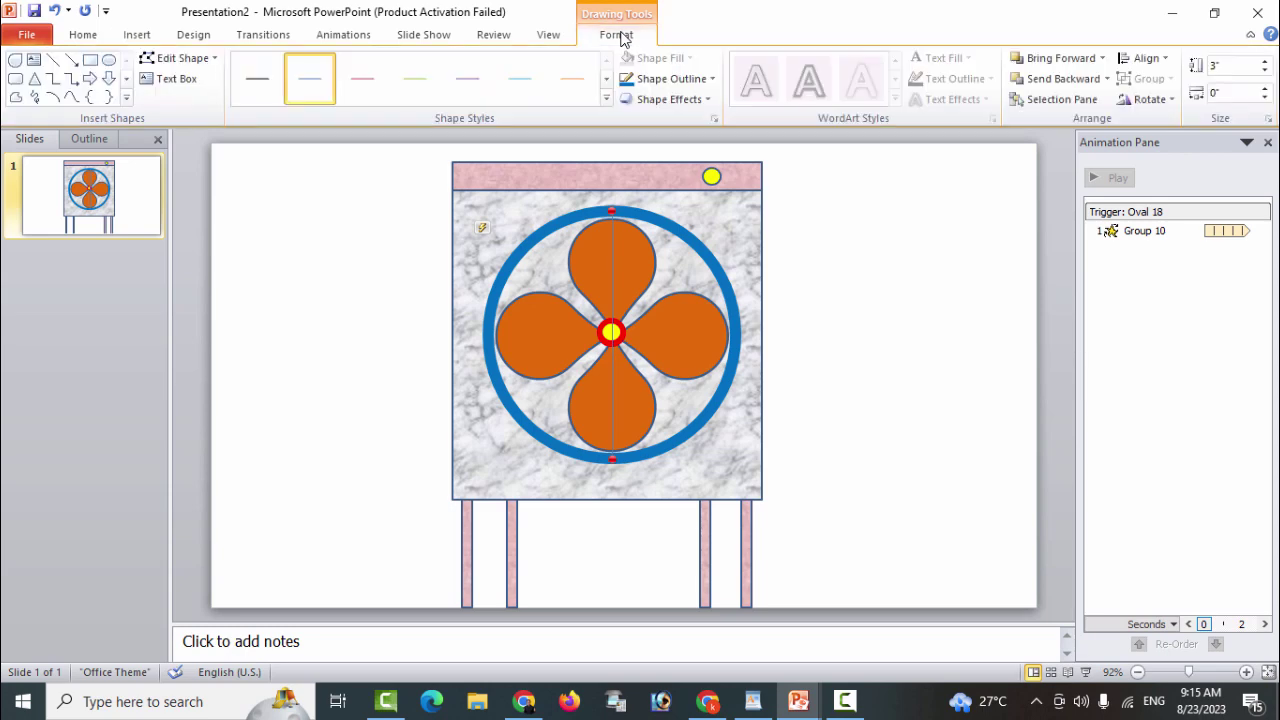
click(672, 78)
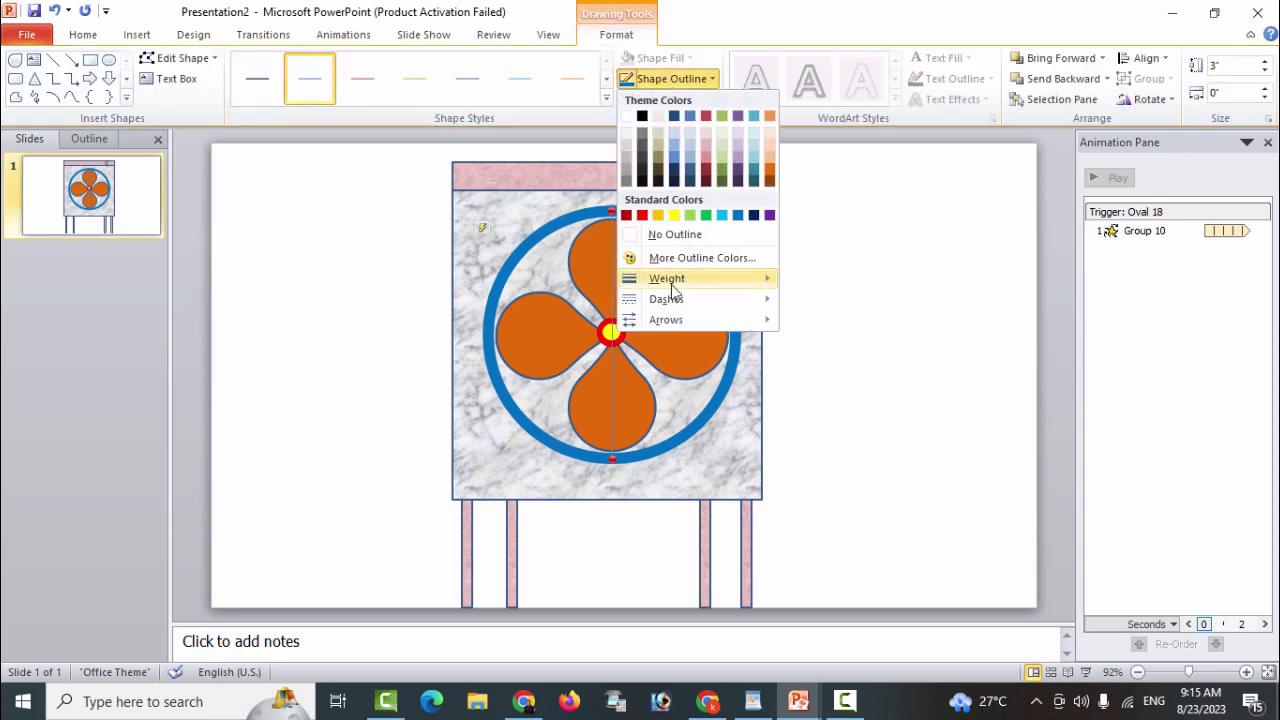
mouse_move(680, 278)
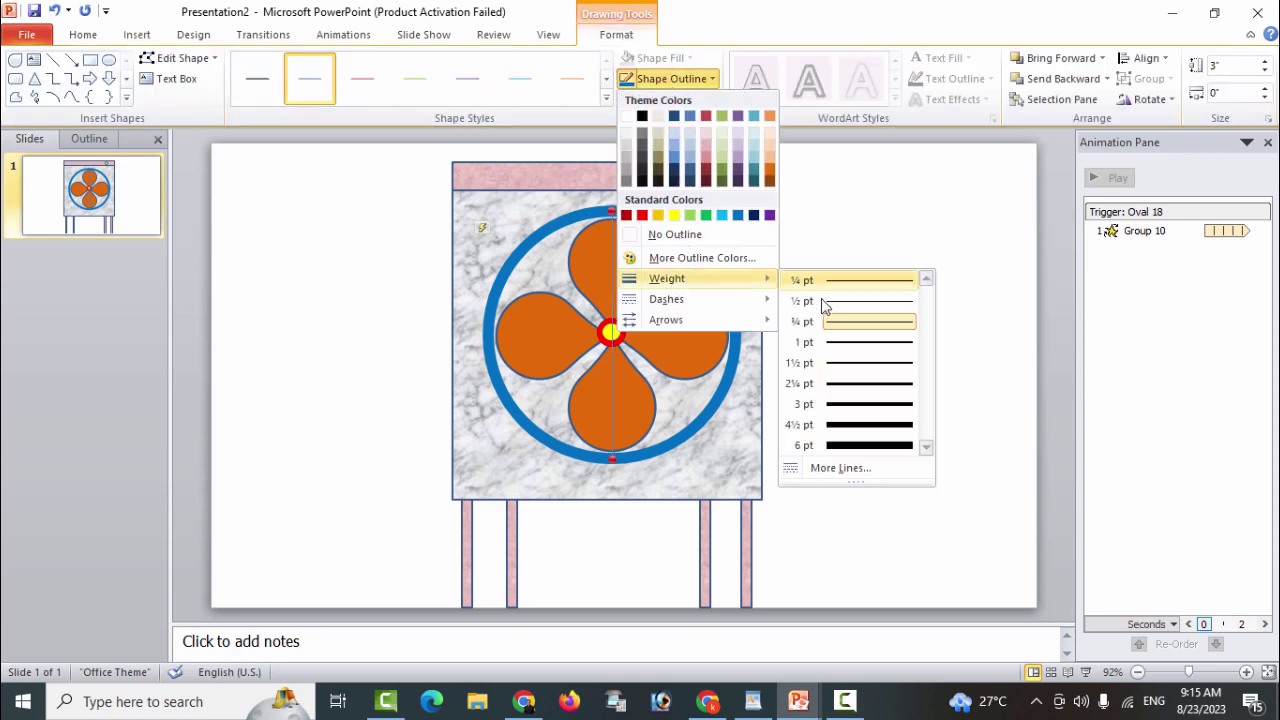
click(851, 431)
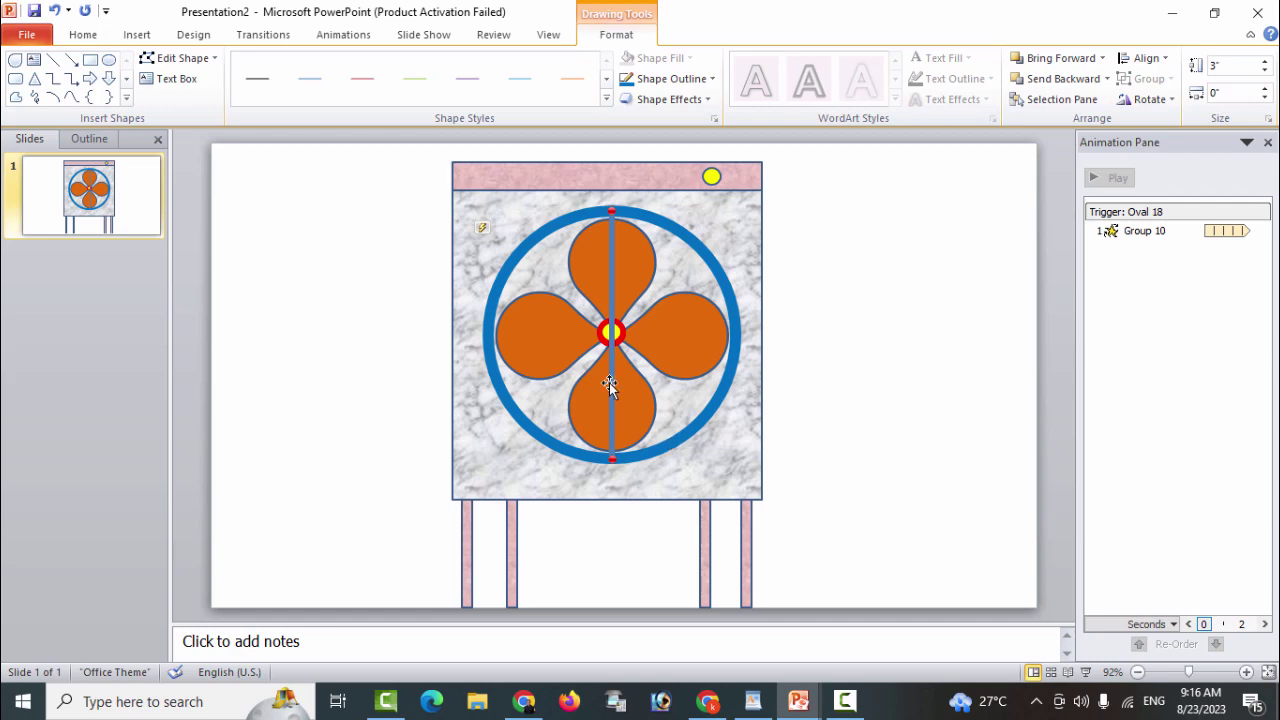
mouse_move(610, 385)
mouse_down()
mouse_move(567, 380)
mouse_move(576, 386)
mouse_up()
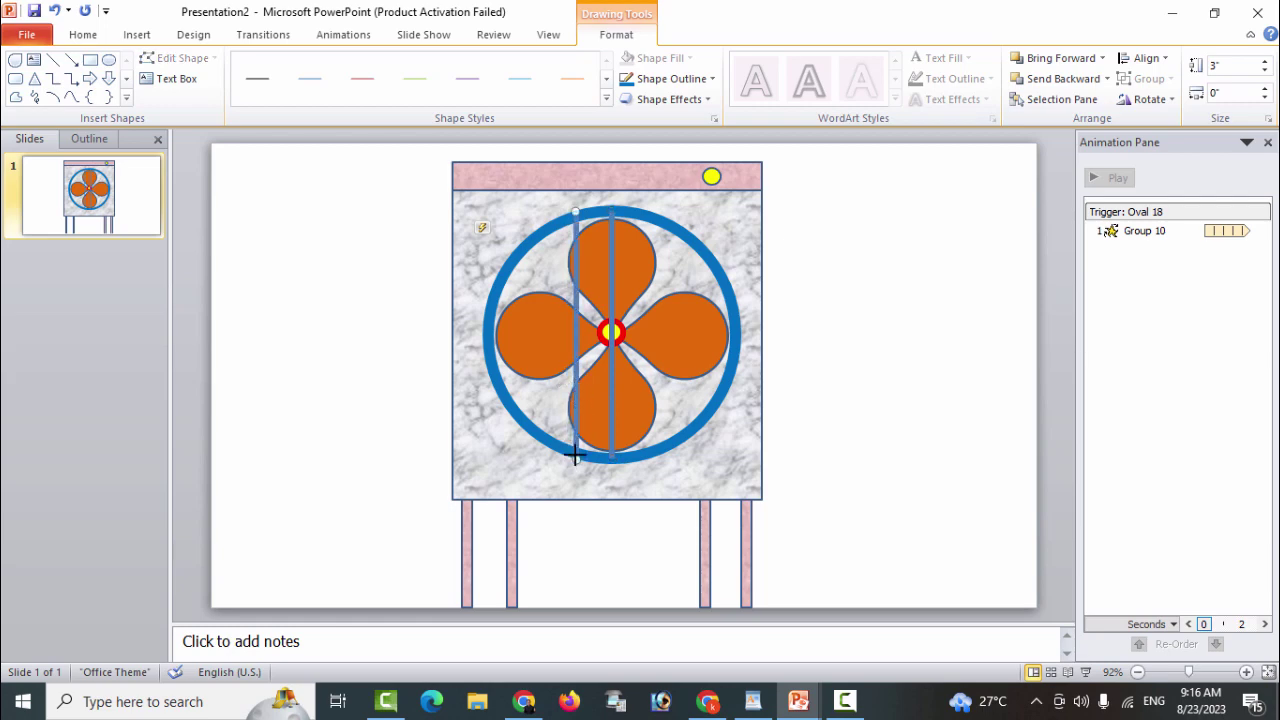
Recolour both vertical lines a darker blue
click(861, 468)
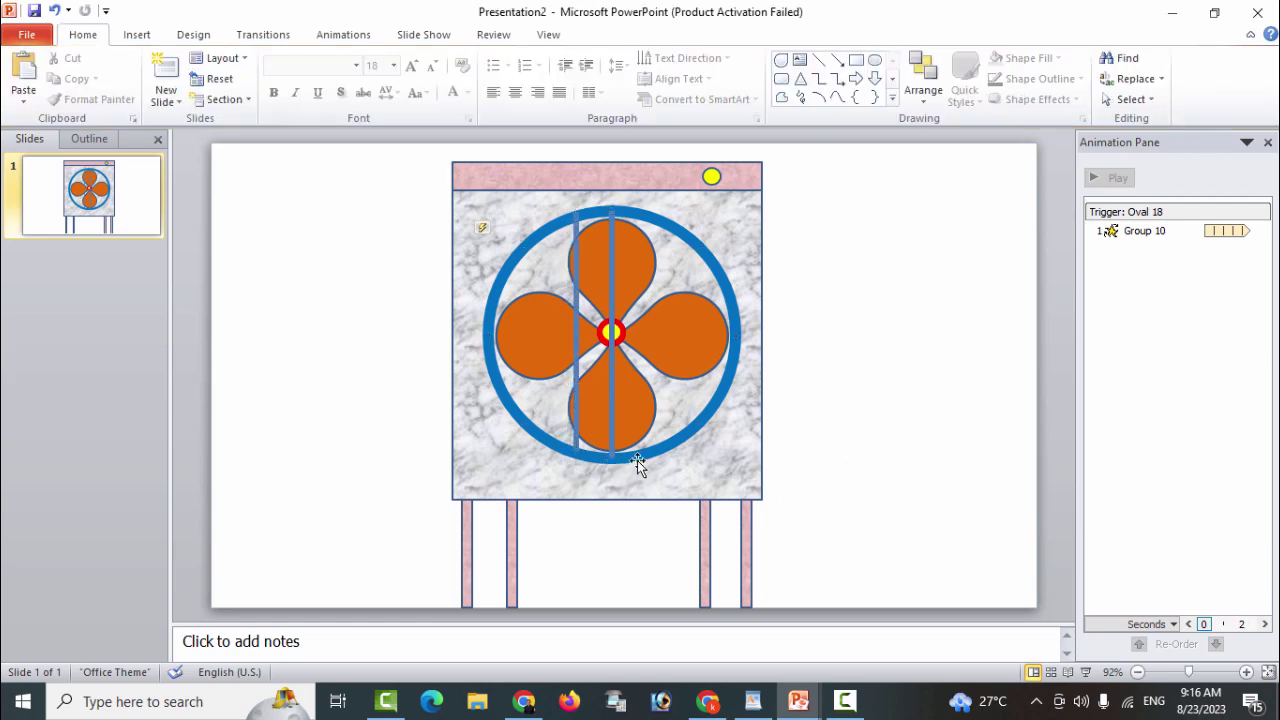
click(611, 432)
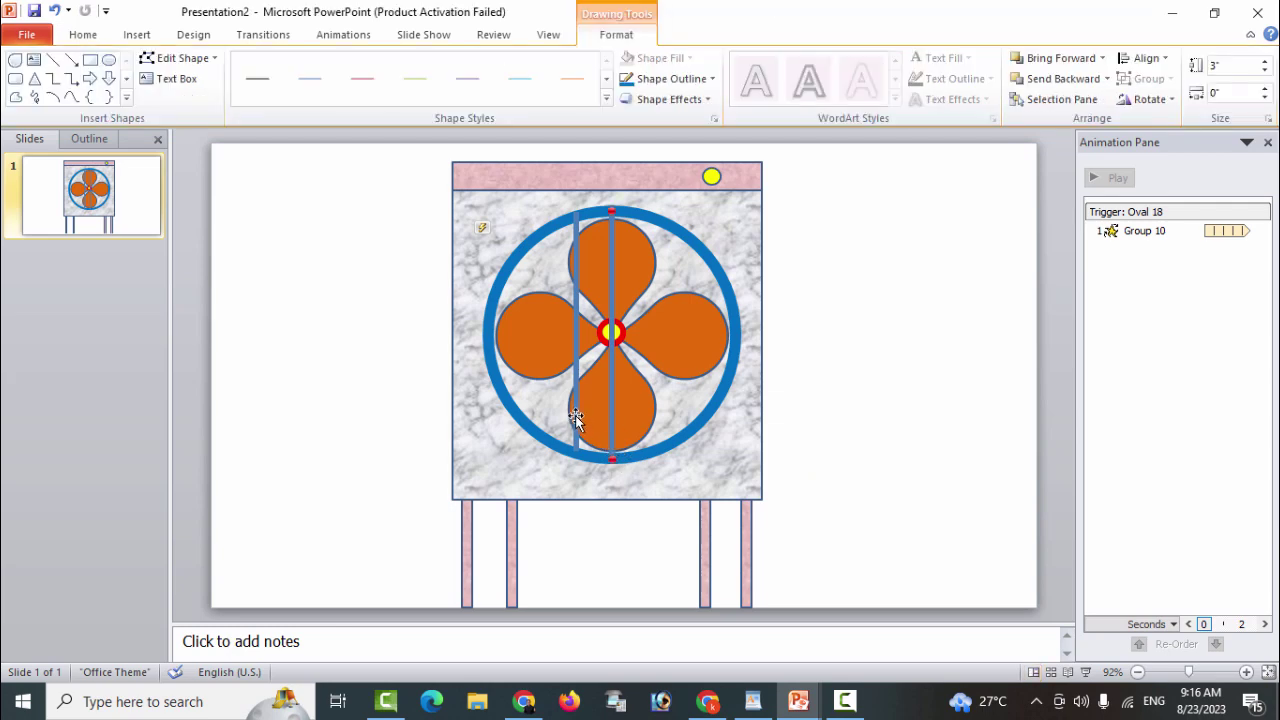
shift+click(576, 418)
click(627, 82)
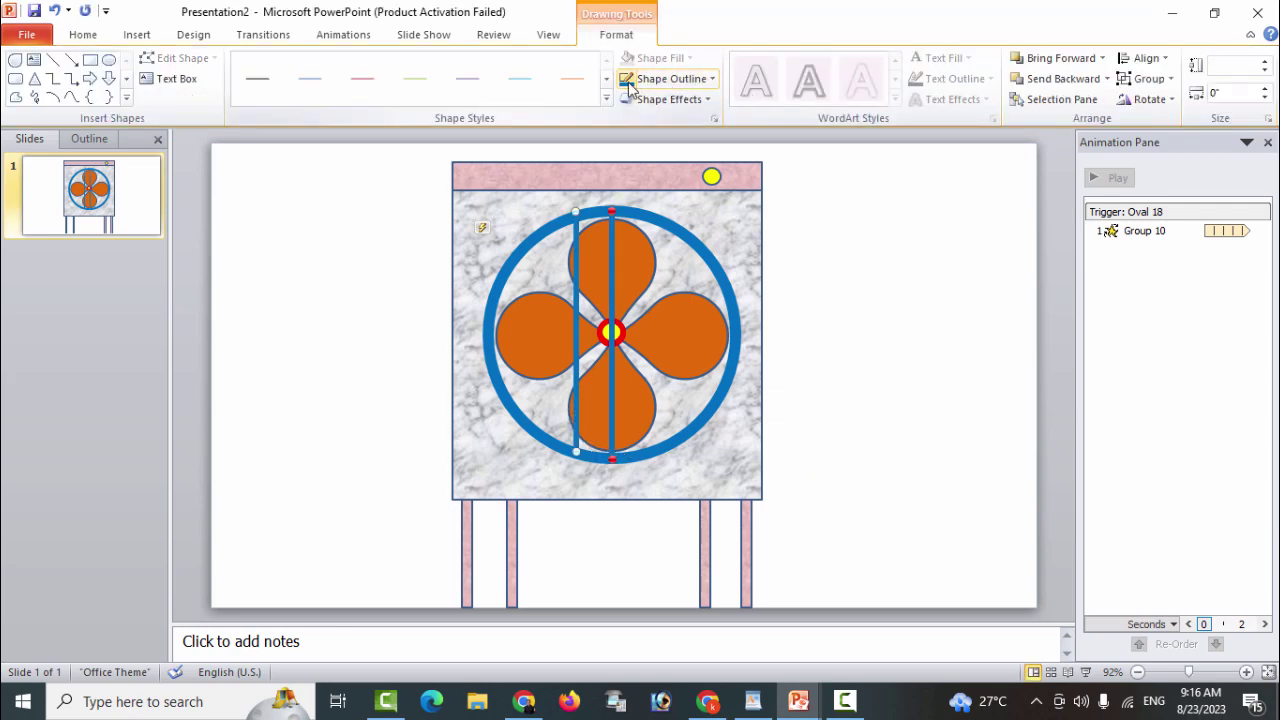
click(784, 316)
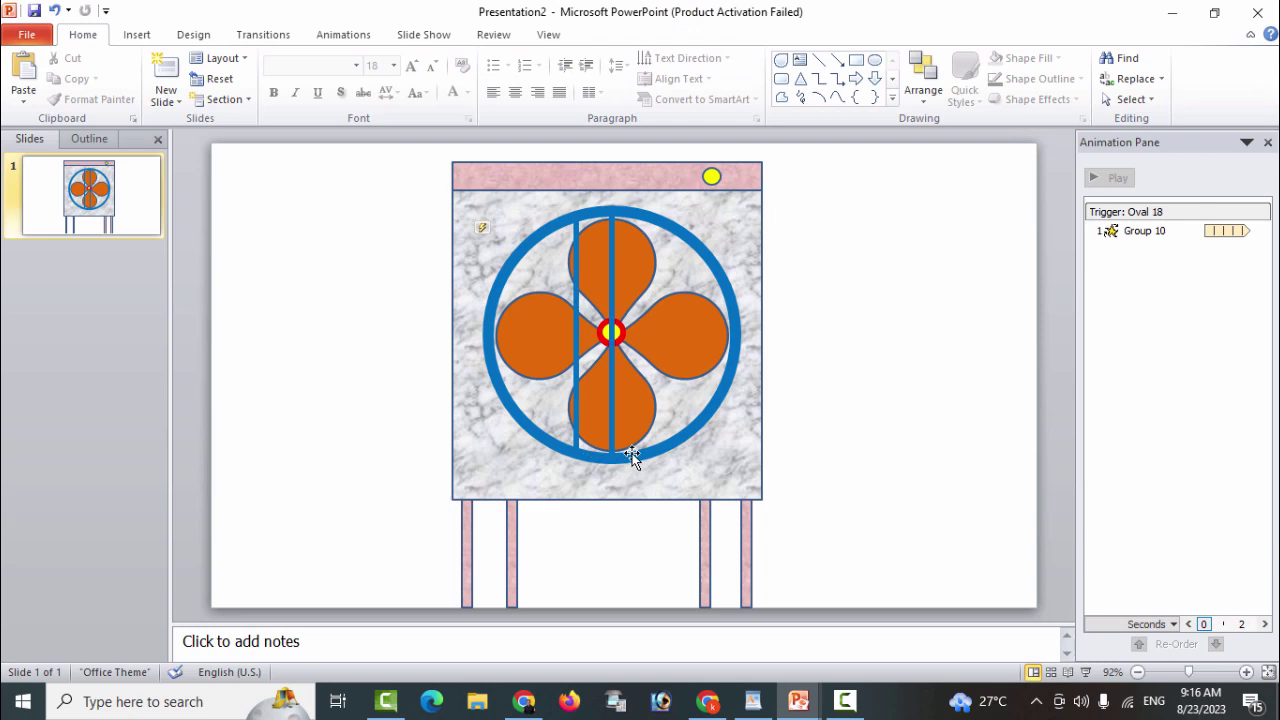
Move the left bar further left, shorten it to fit the ring, and even the spacing
click(576, 370)
drag(577, 370, 550, 361)
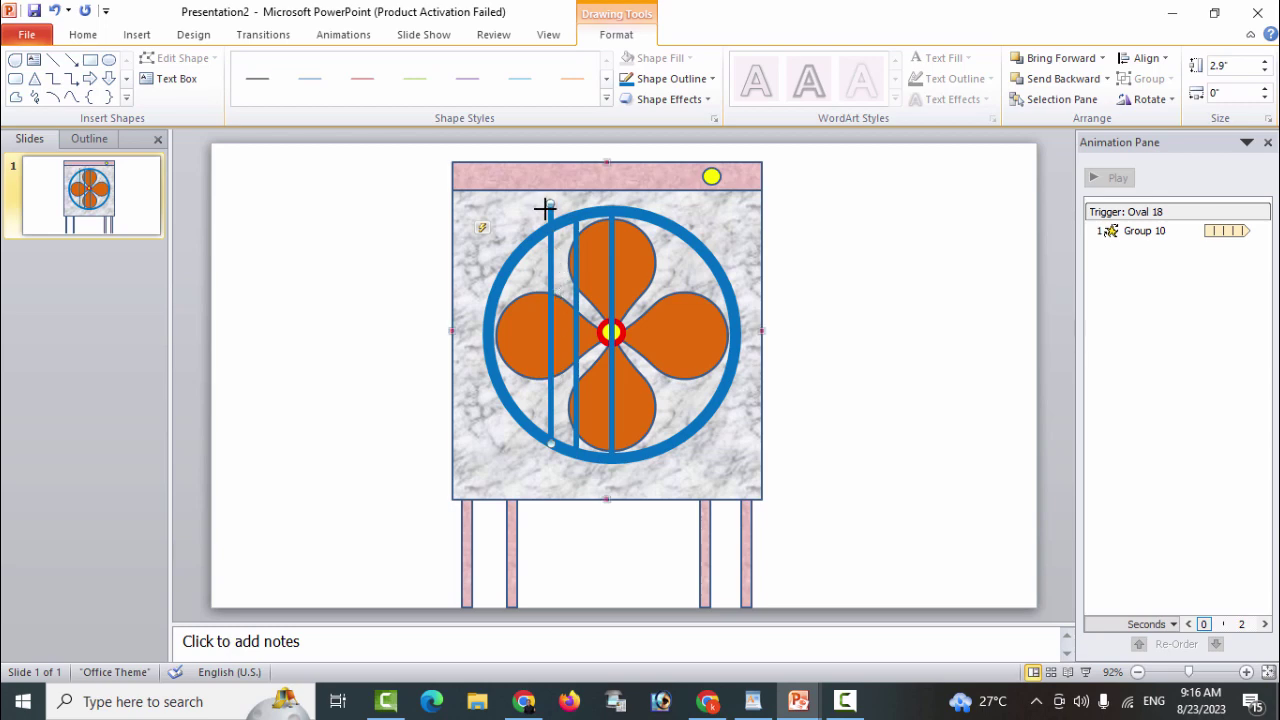
drag(549, 205, 552, 226)
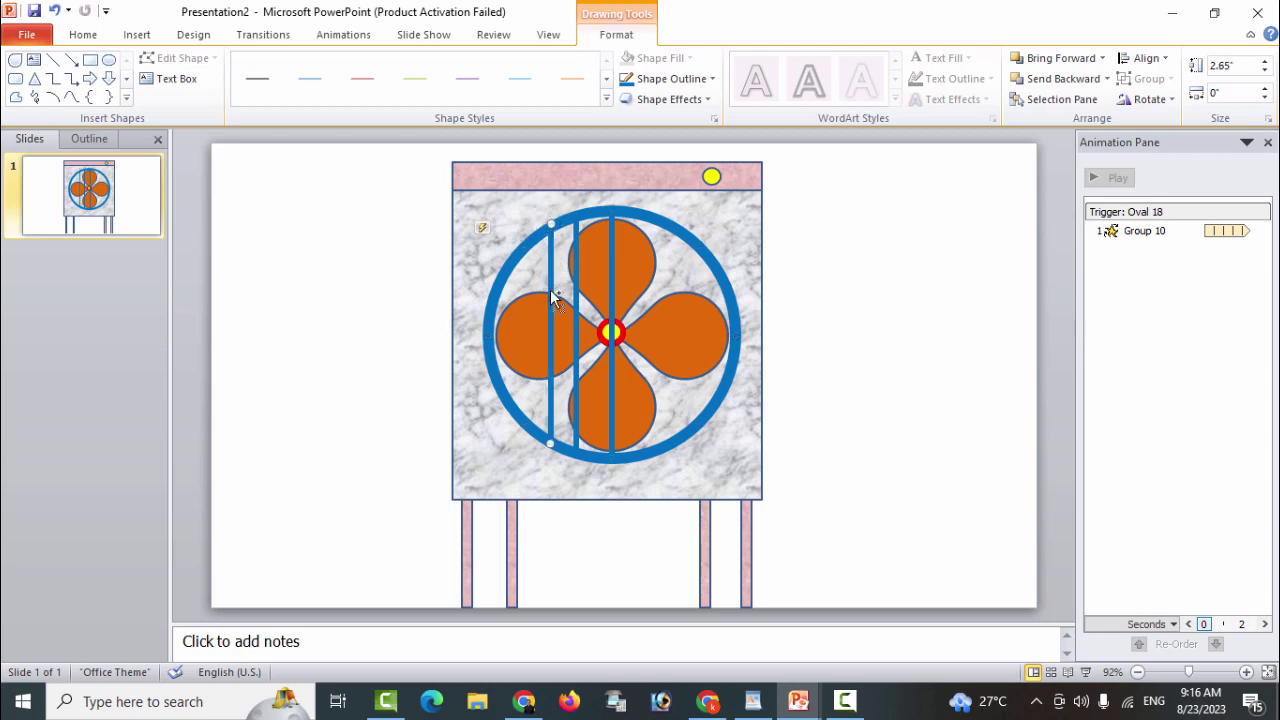
key(Left)
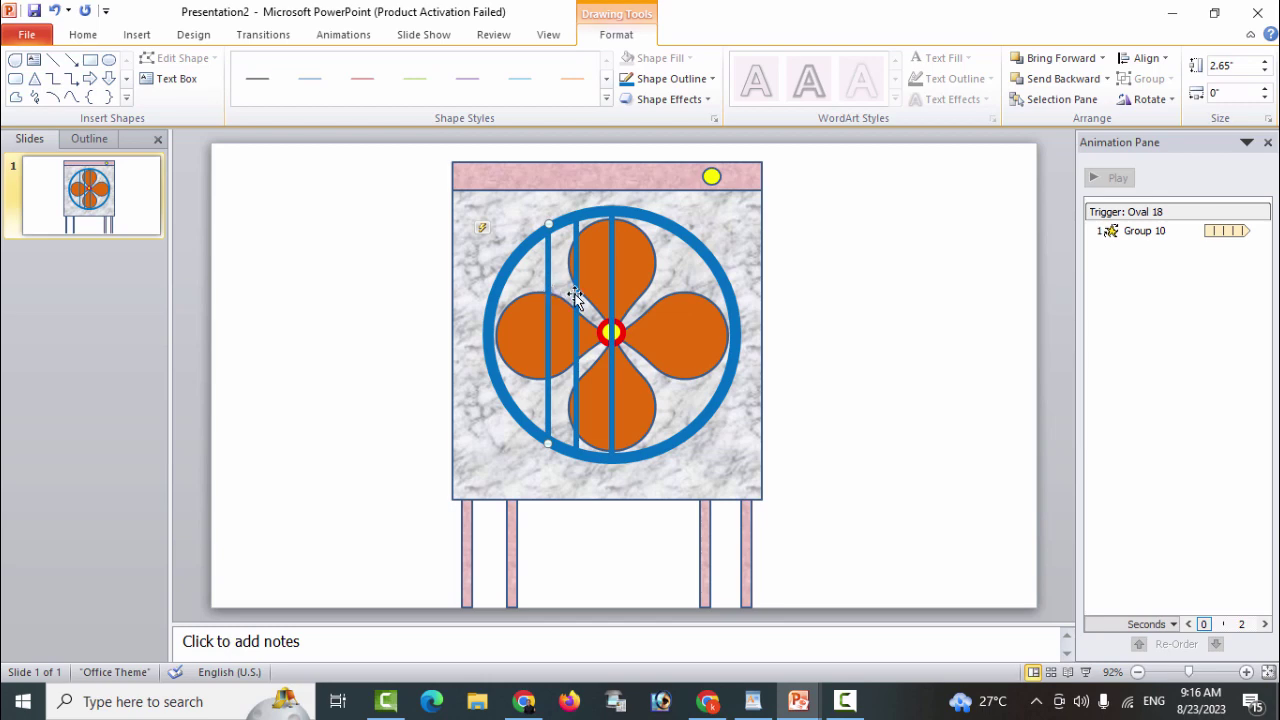
click(575, 294)
key(Right)
key(Right)
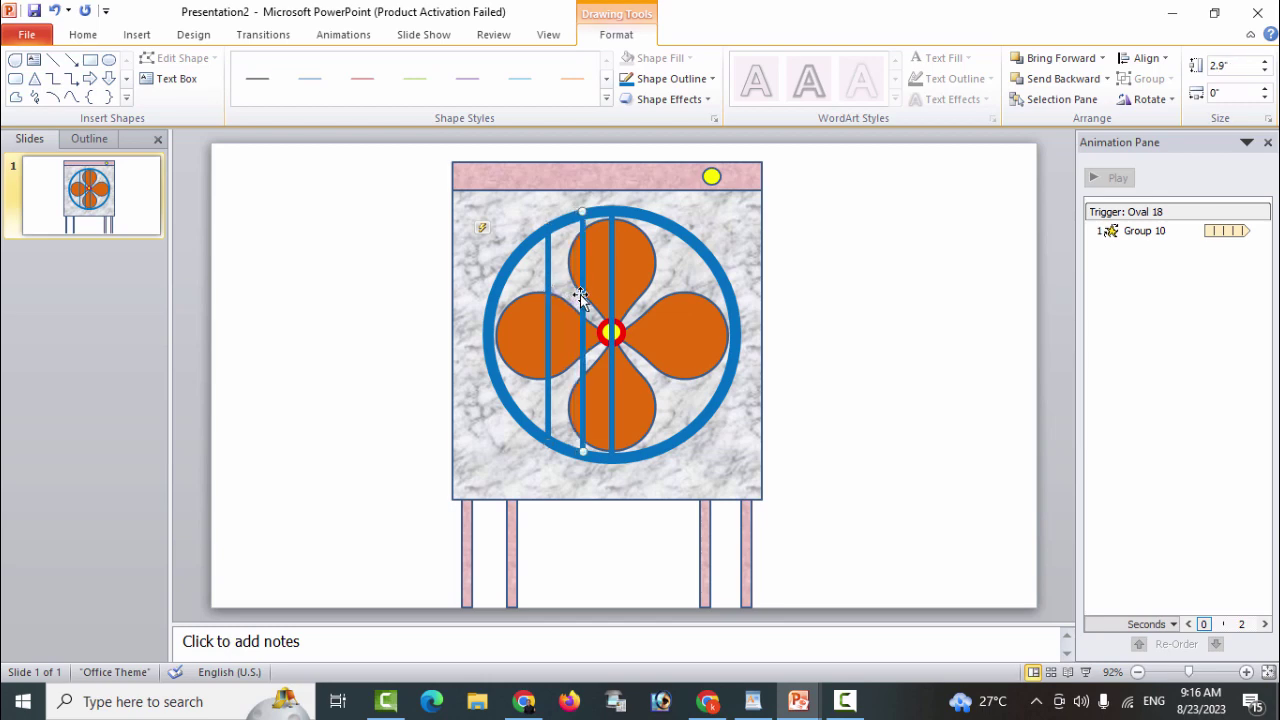
drag(578, 294, 572, 294)
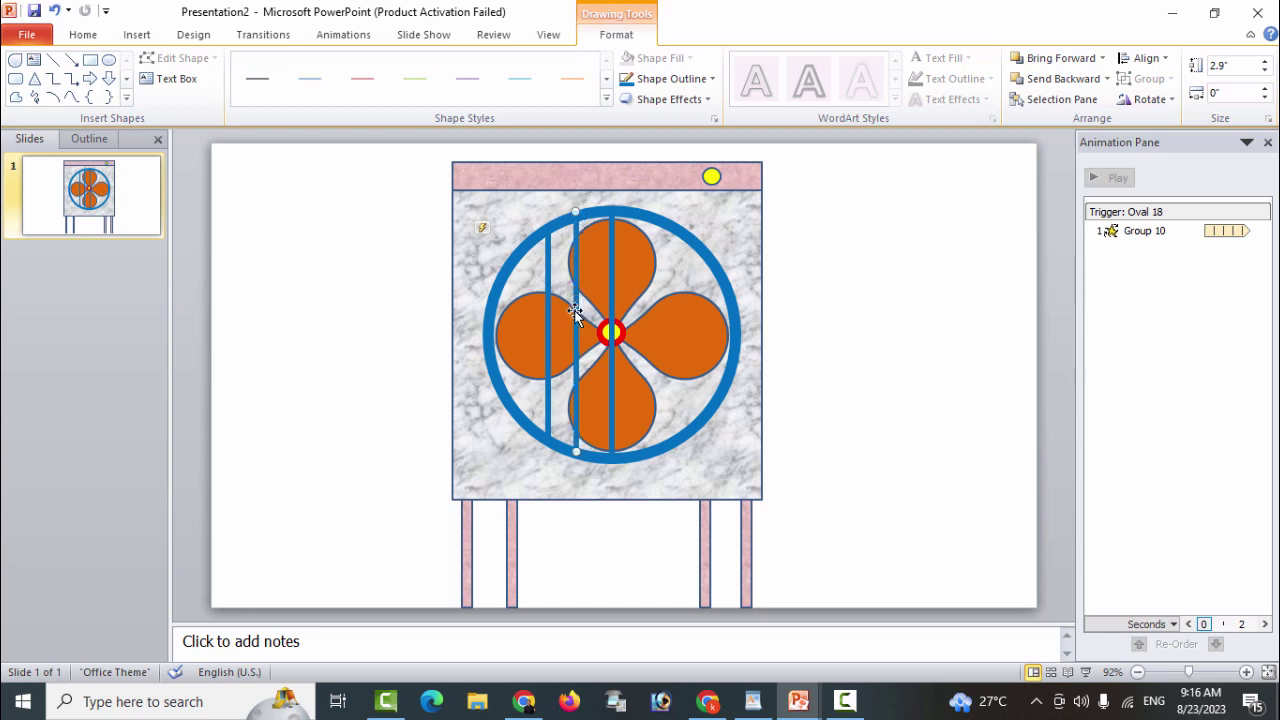
Add a shortened leftmost bar copy inside the ring, then select all four bars
mouse_move(546, 342)
mouse_down()
mouse_move(521, 341)
mouse_move(515, 280)
mouse_up()
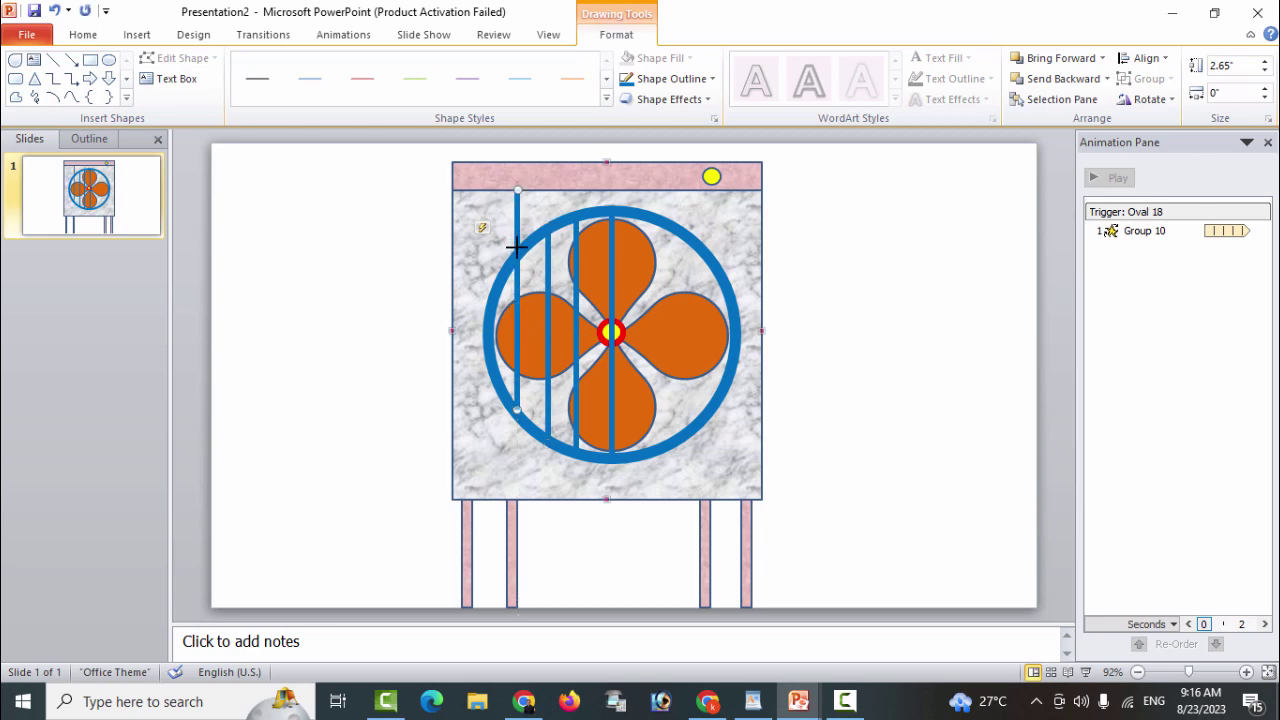
shift+click(516, 250)
drag(516, 250, 516, 251)
click(903, 380)
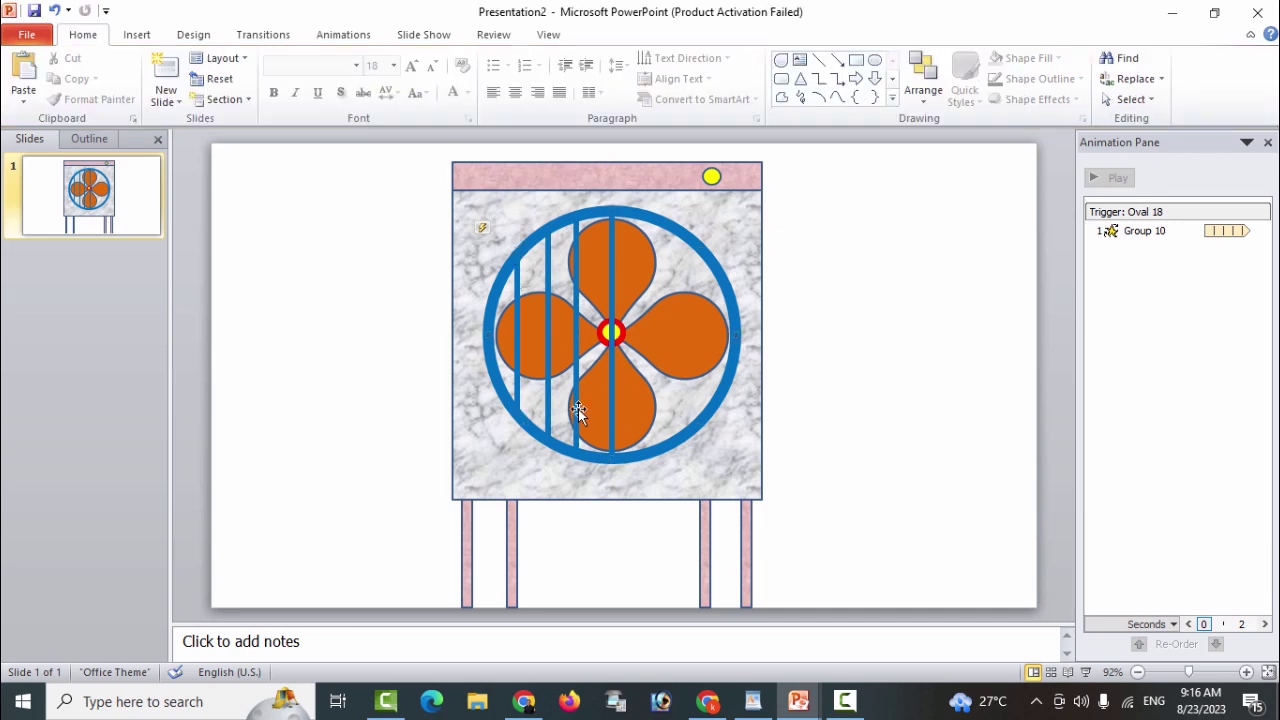
click(517, 353)
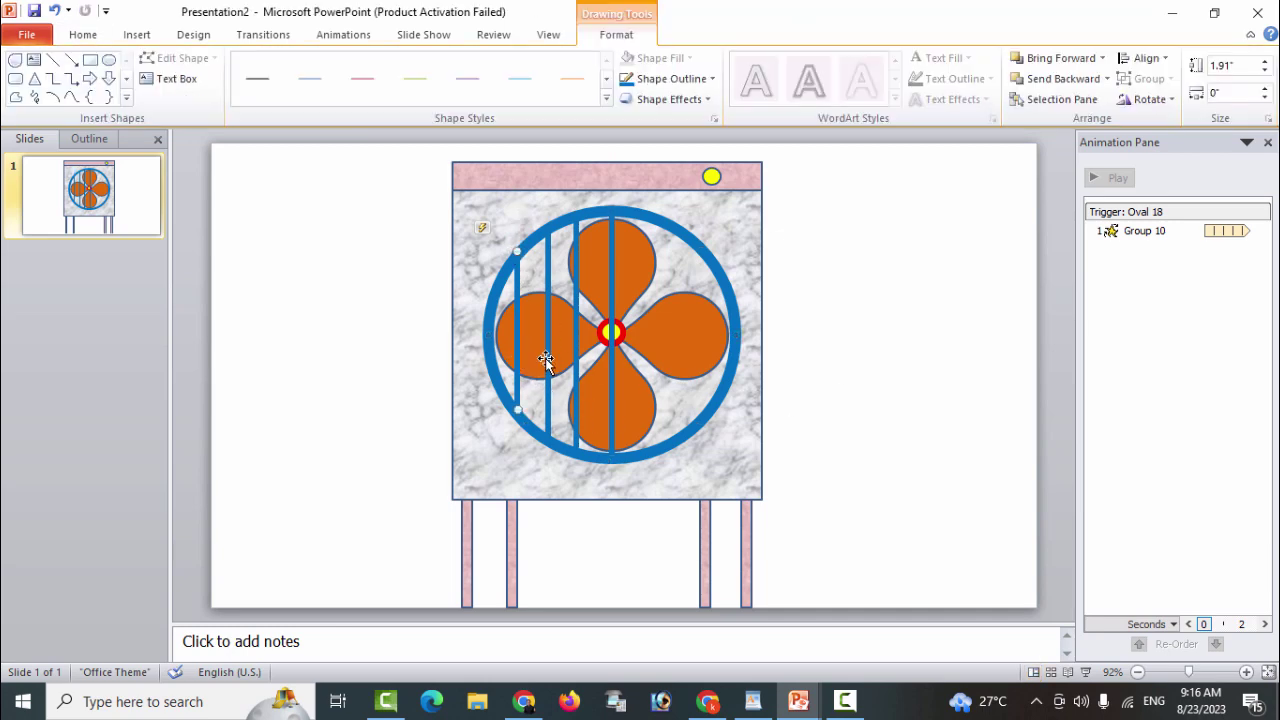
shift+click(546, 358)
shift+click(577, 365)
shift+click(612, 380)
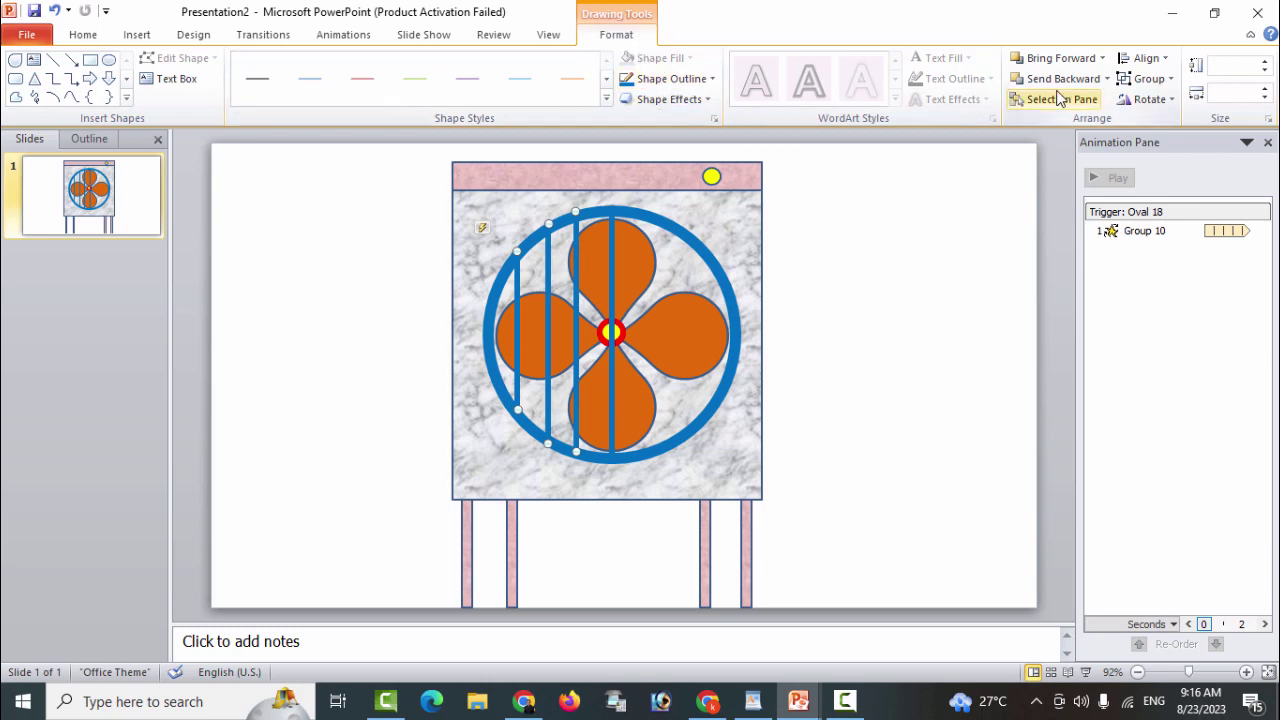
Group the bars into one object and paste a duplicate beside the cooler
click(1147, 100)
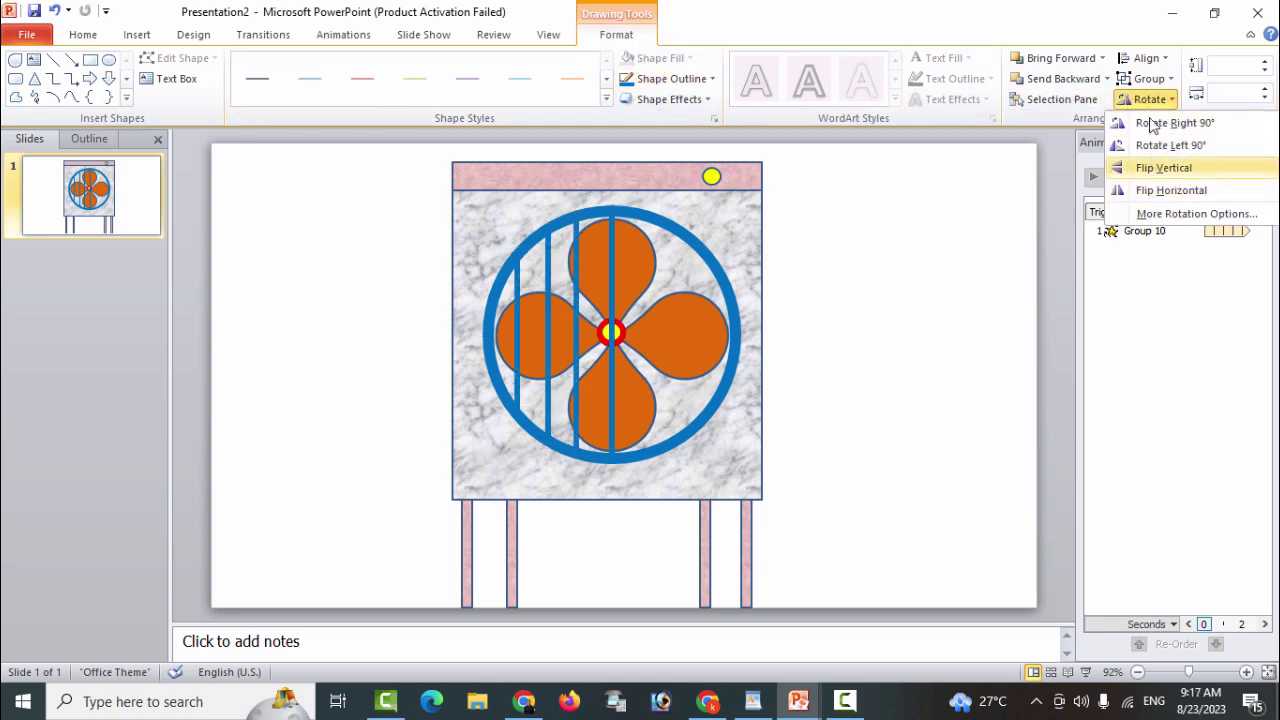
click(1148, 81)
click(1158, 101)
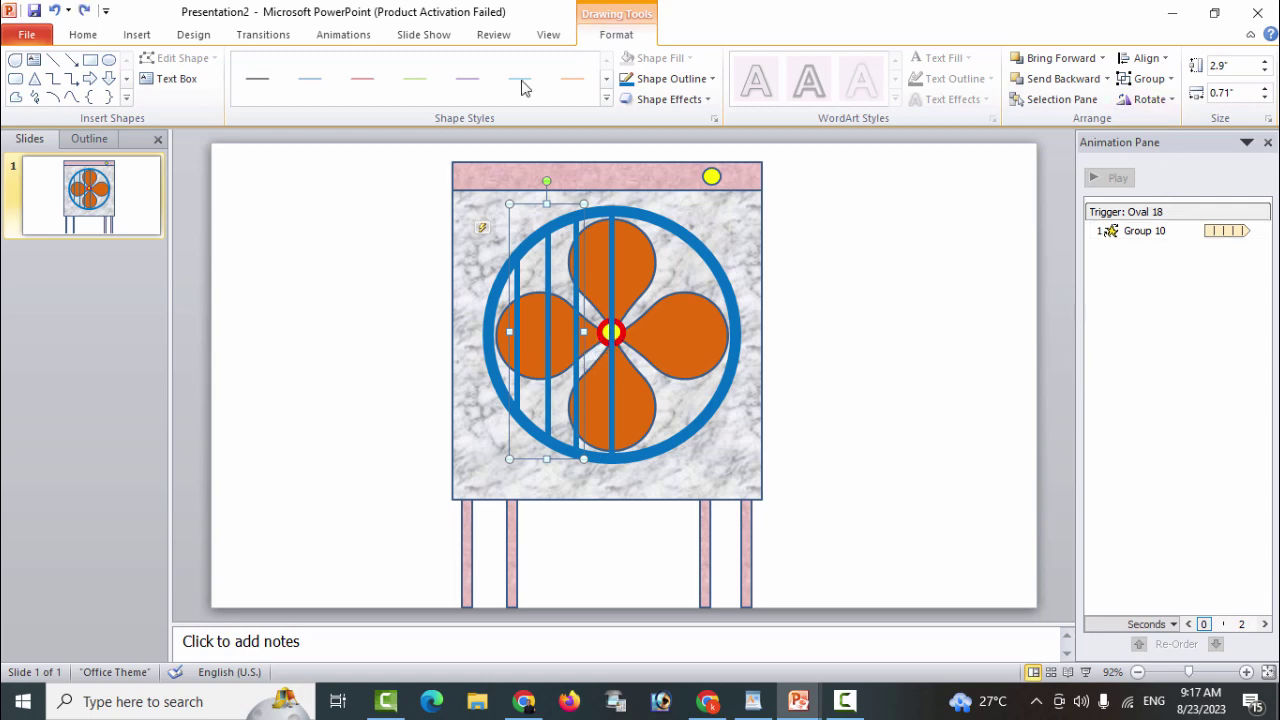
click(84, 38)
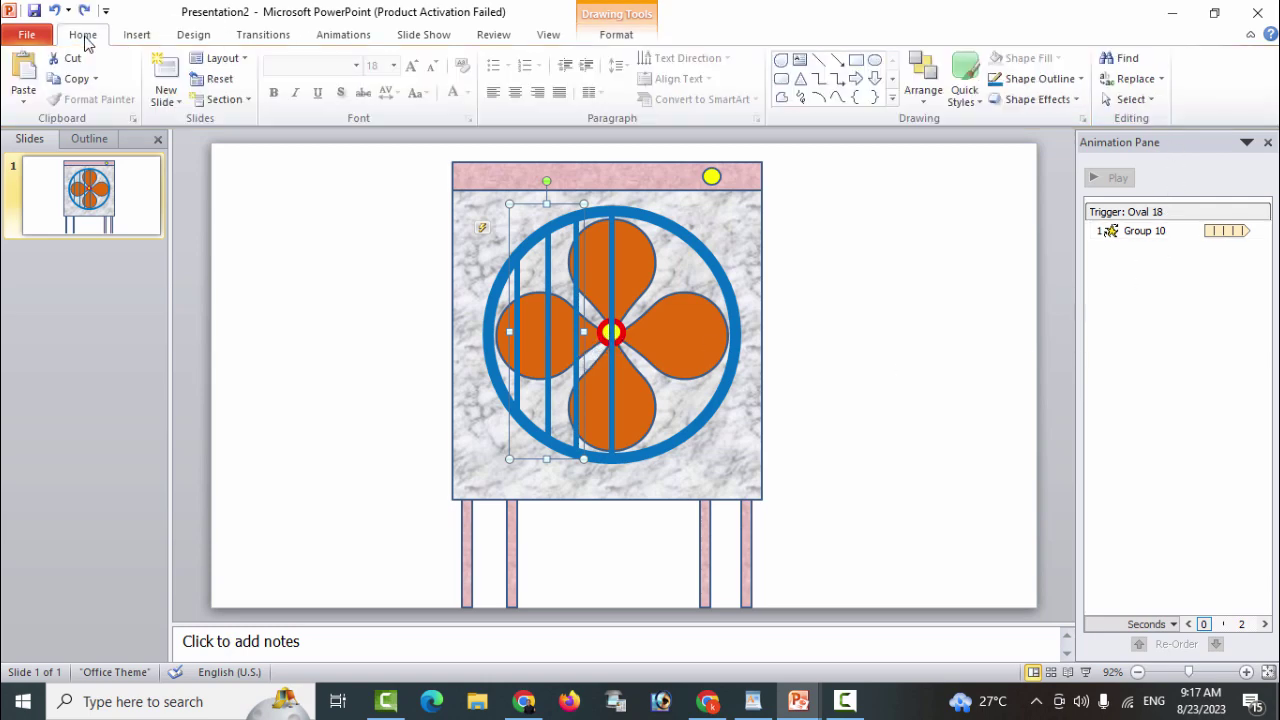
click(33, 80)
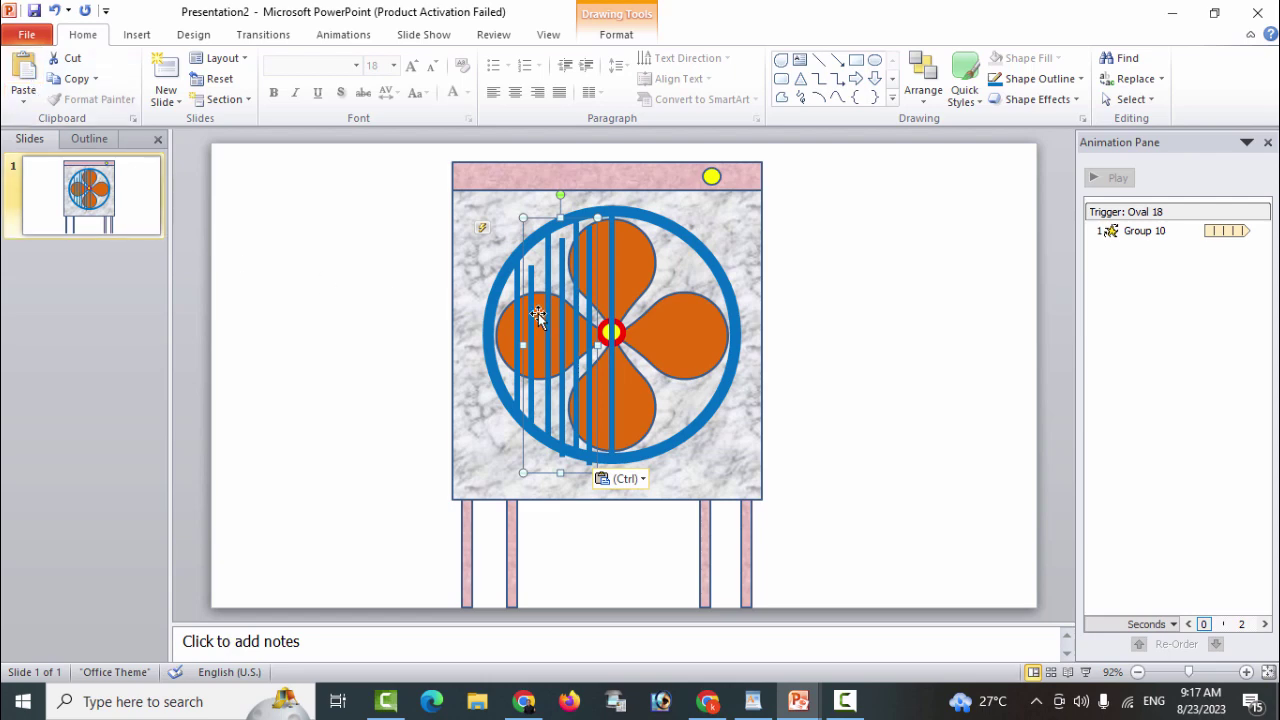
drag(534, 312, 389, 294)
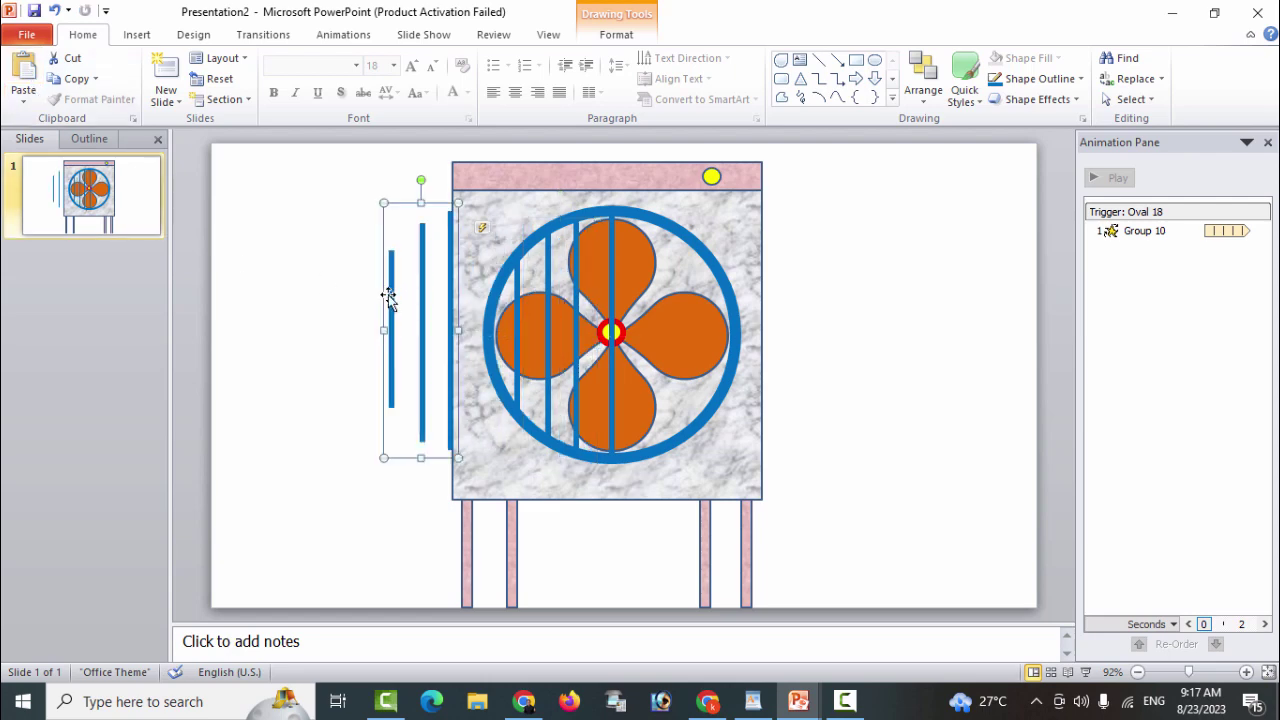
Flip the duplicate horizontally and fit it onto the fan's right half
click(628, 38)
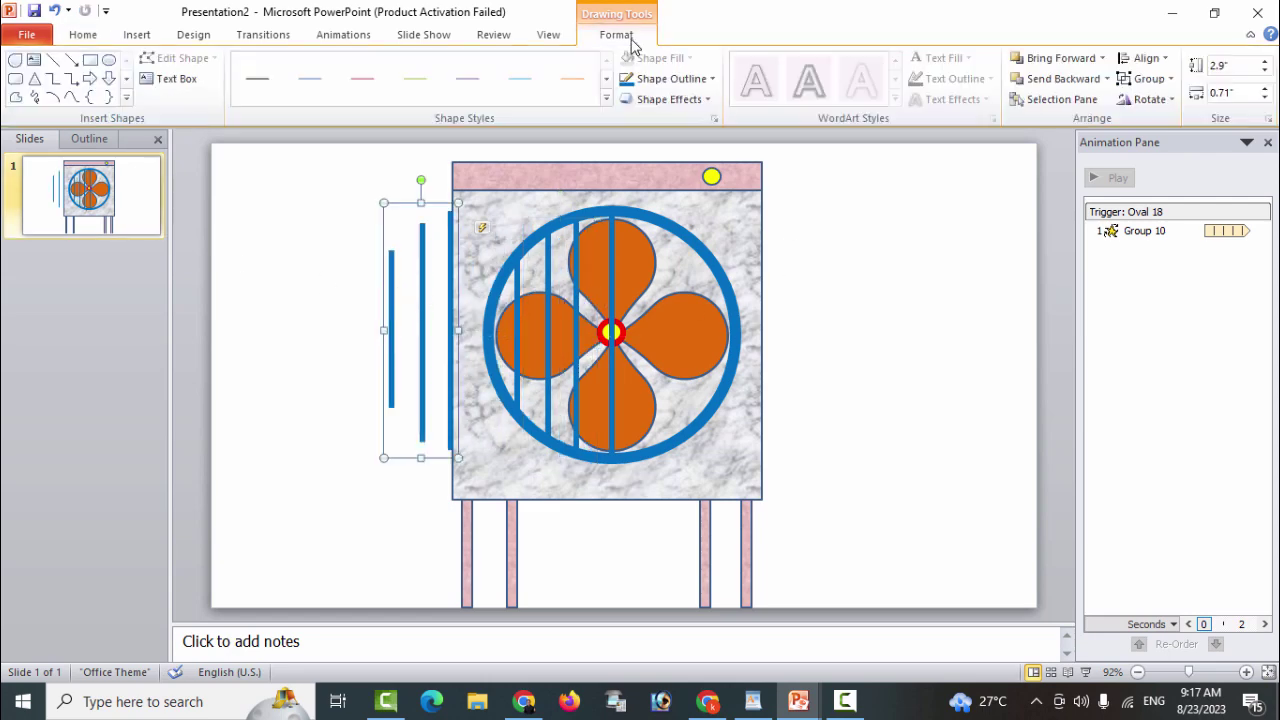
click(1140, 100)
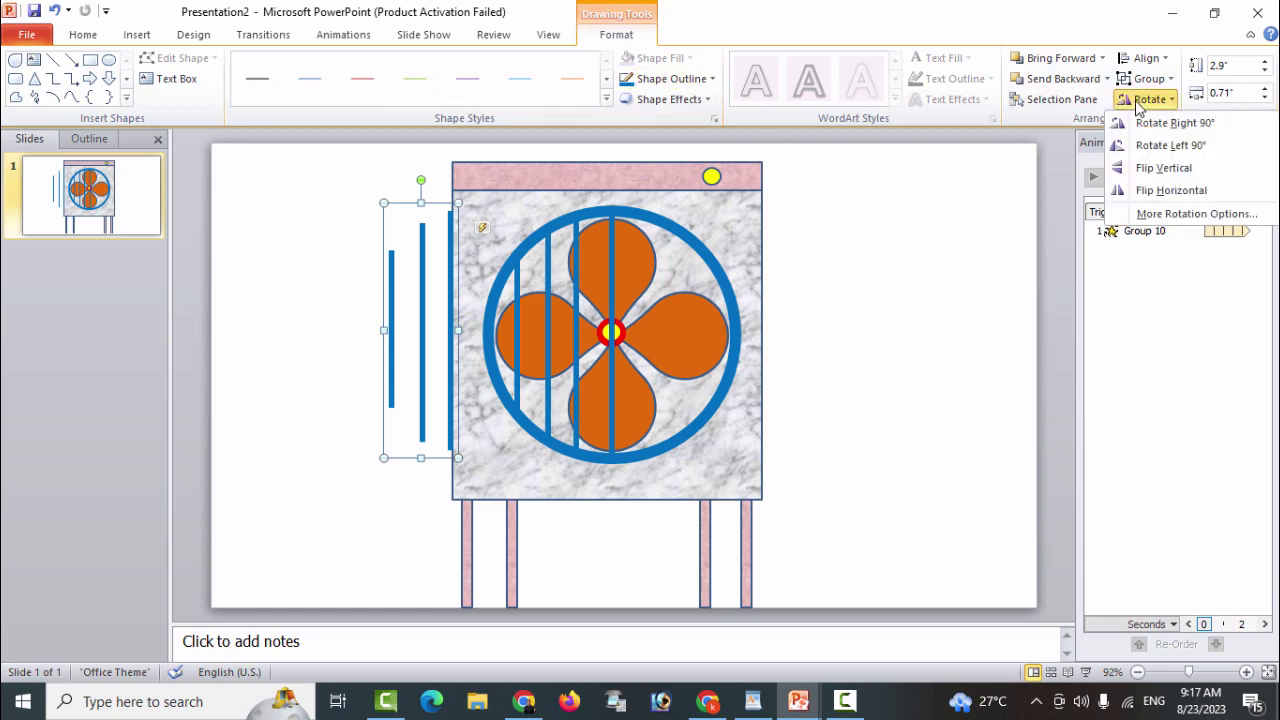
click(1151, 190)
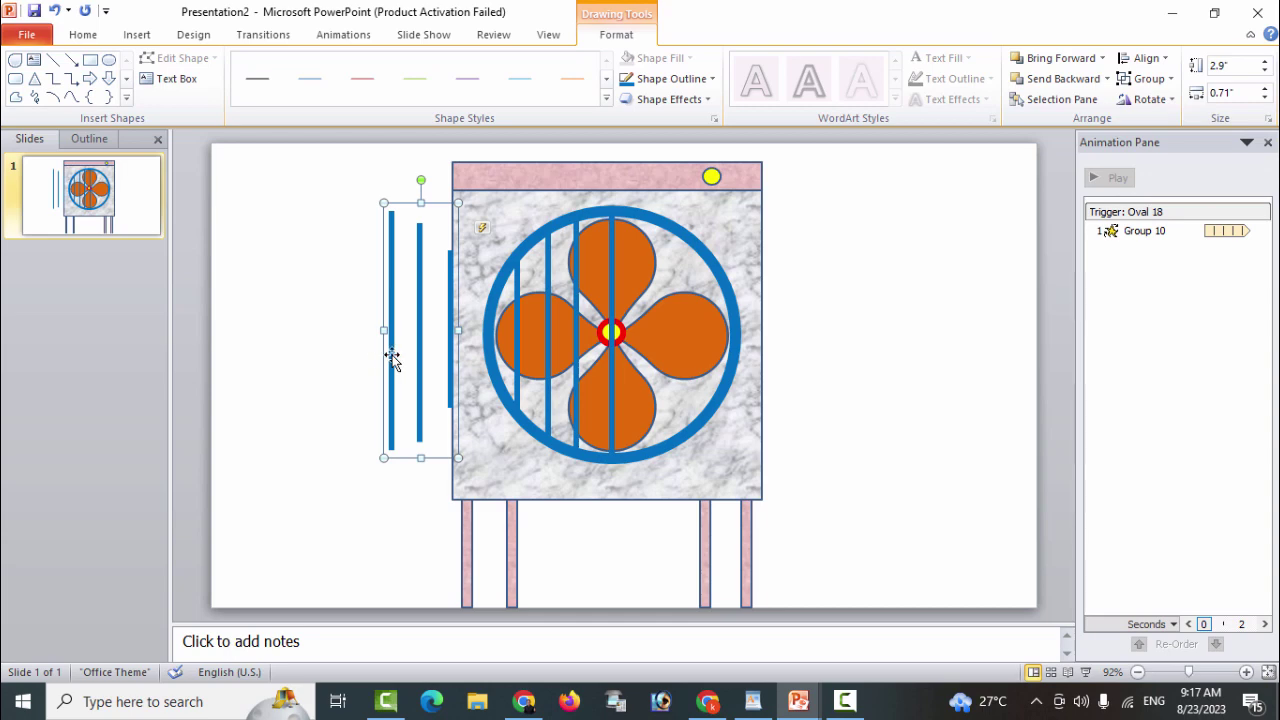
drag(392, 361, 650, 354)
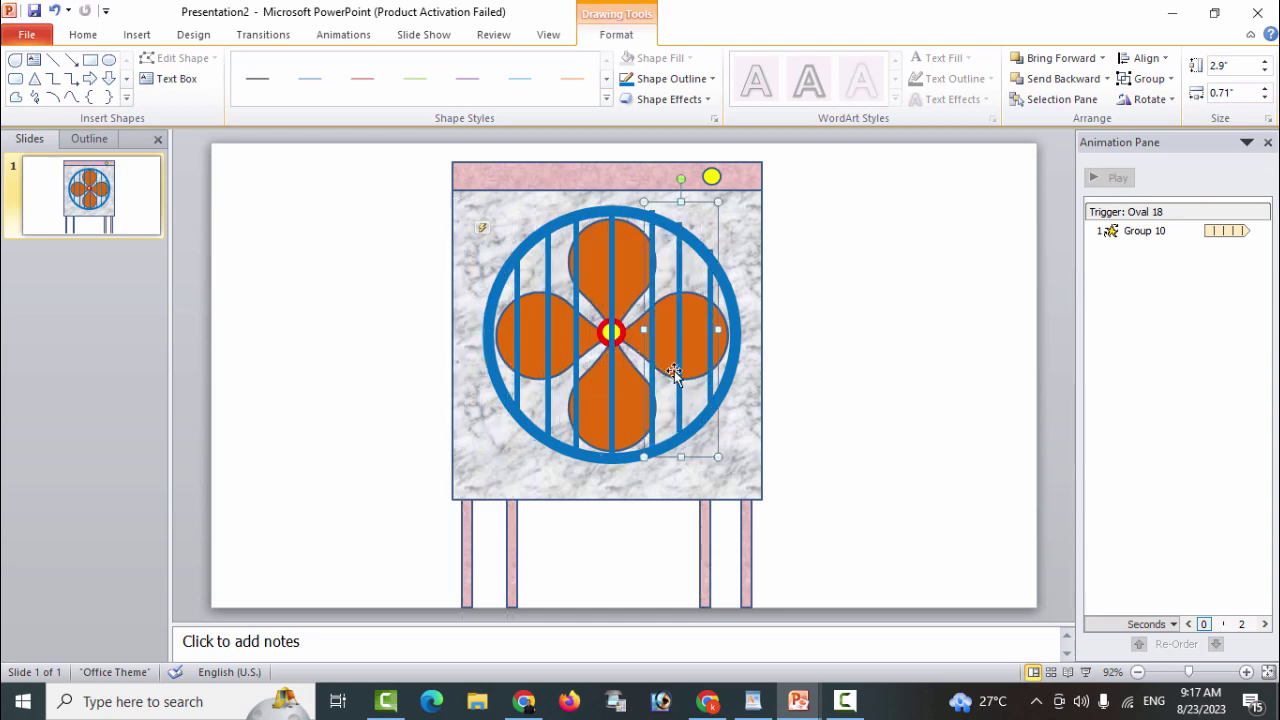
click(891, 392)
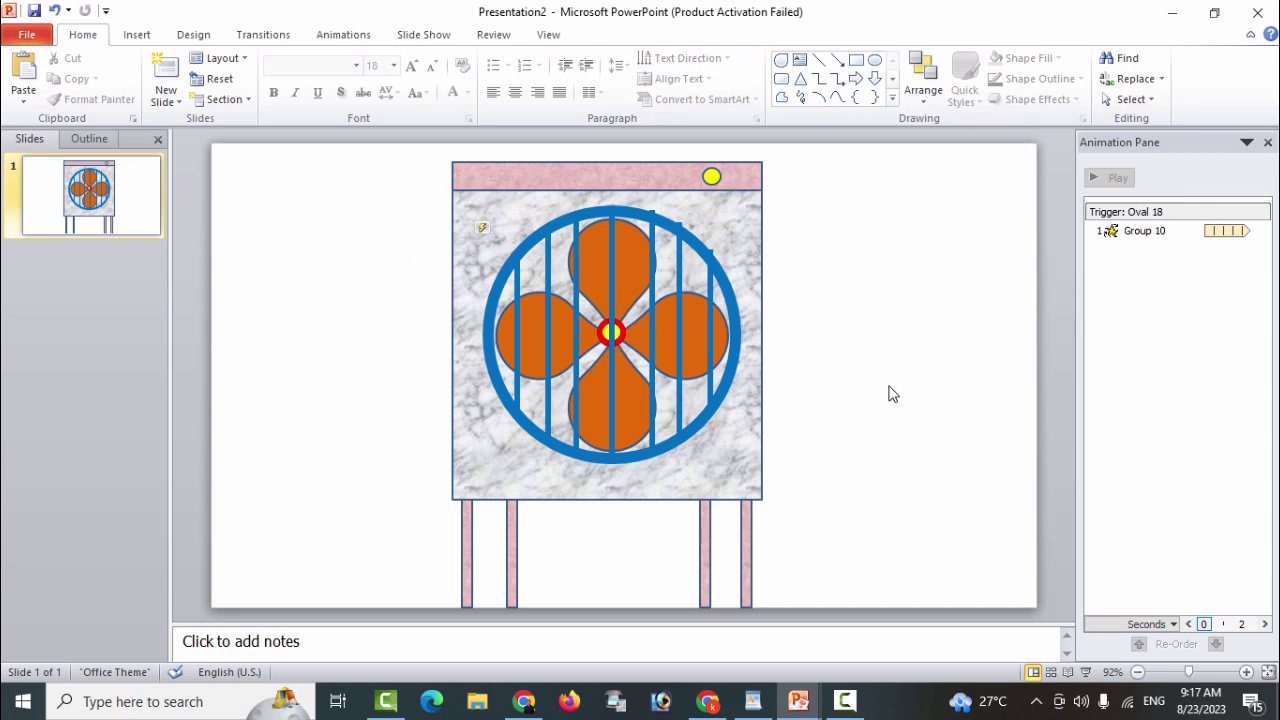
click(653, 370)
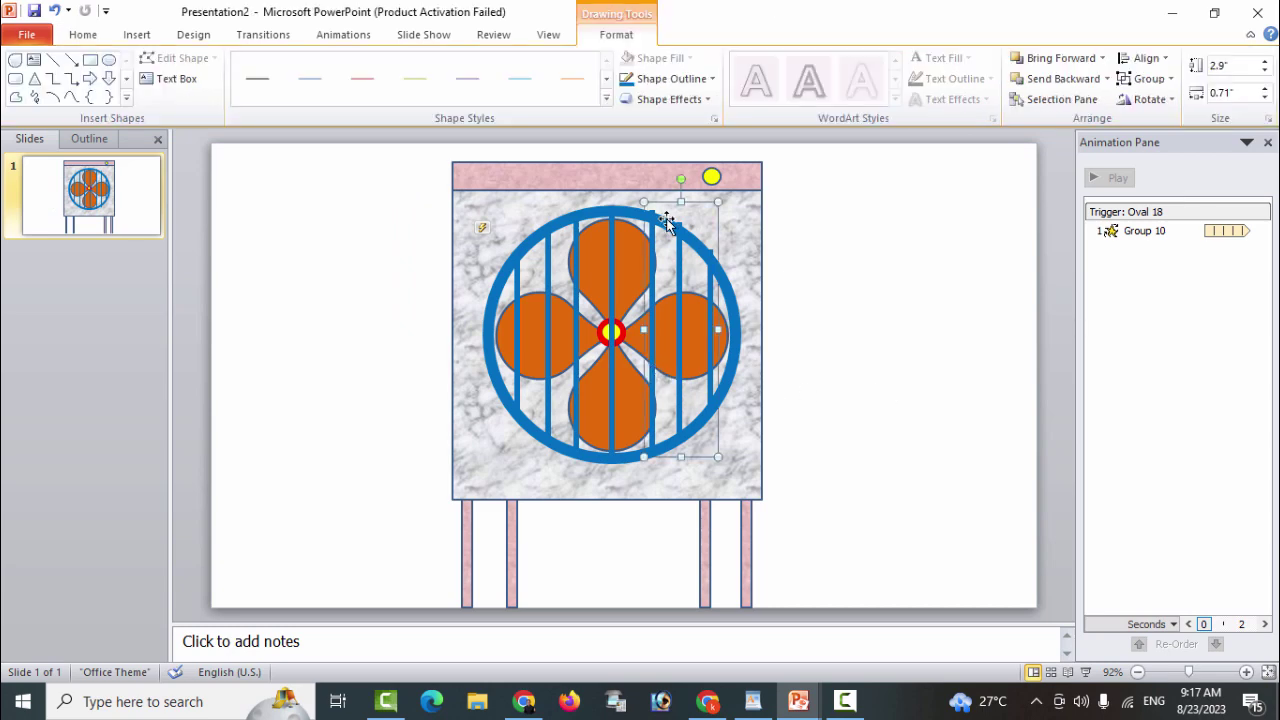
key(Left)
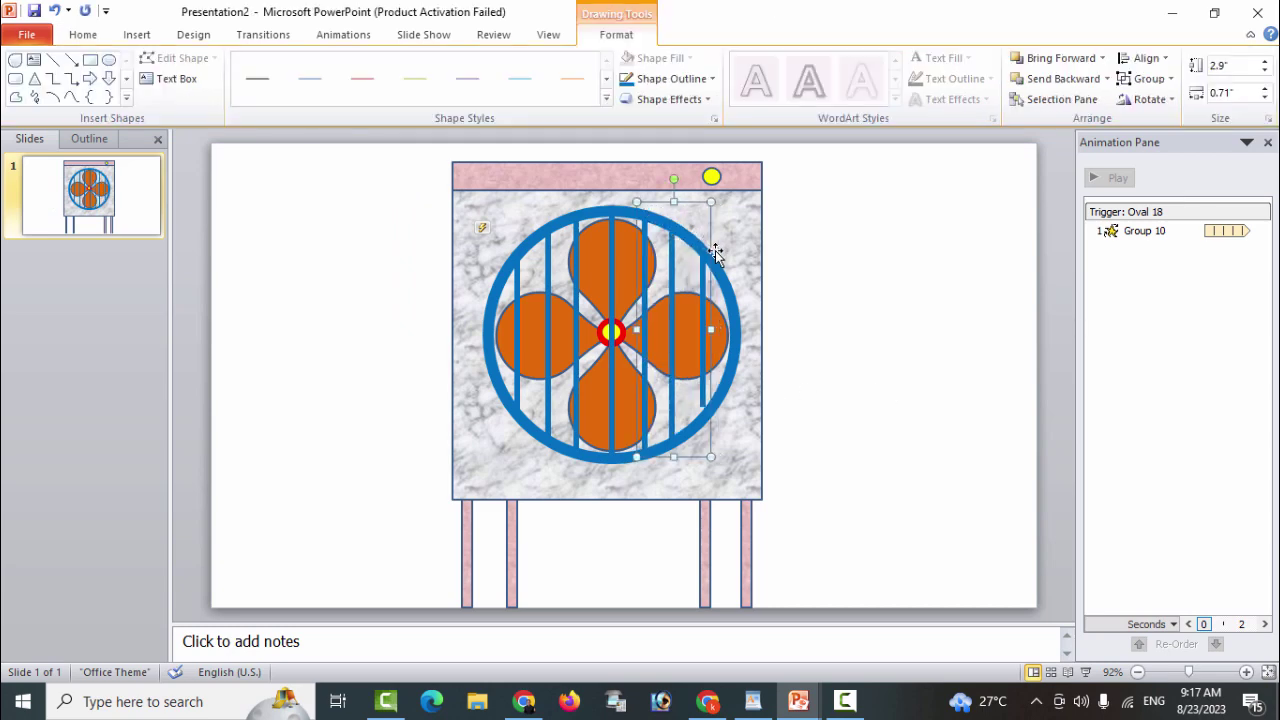
key(Down)
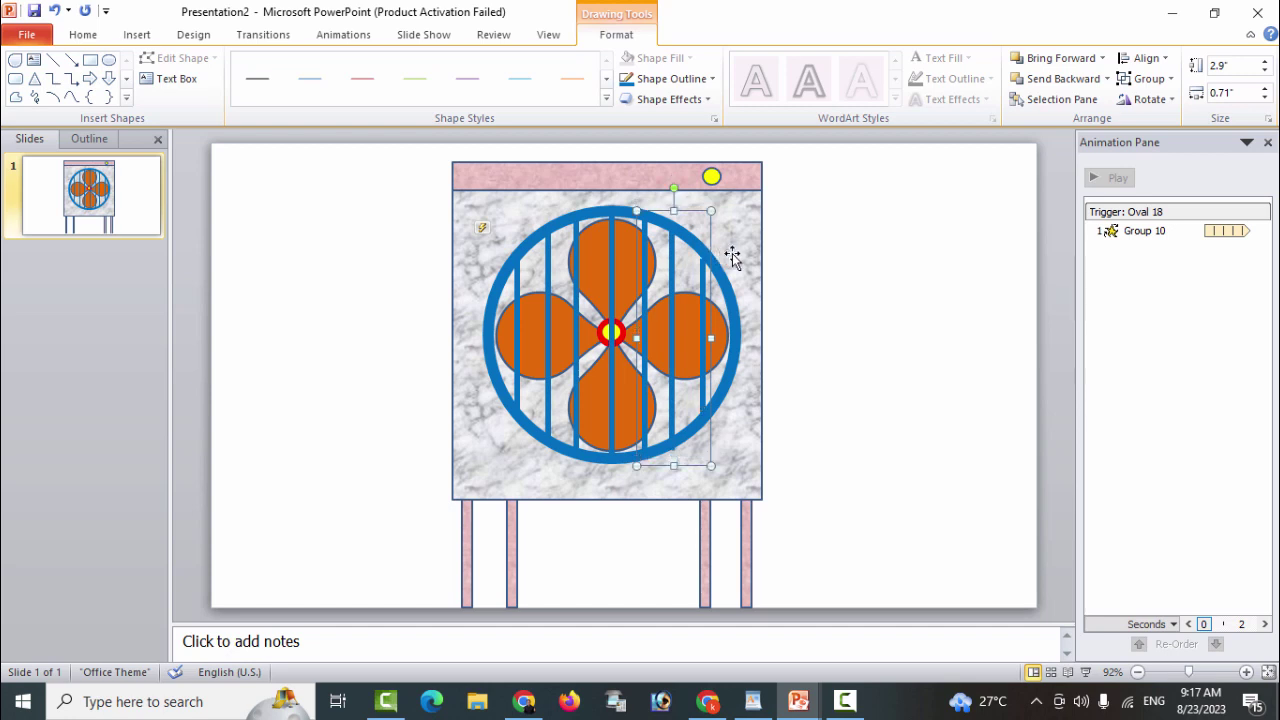
key(ctrl+Up)
key(ctrl+Right)
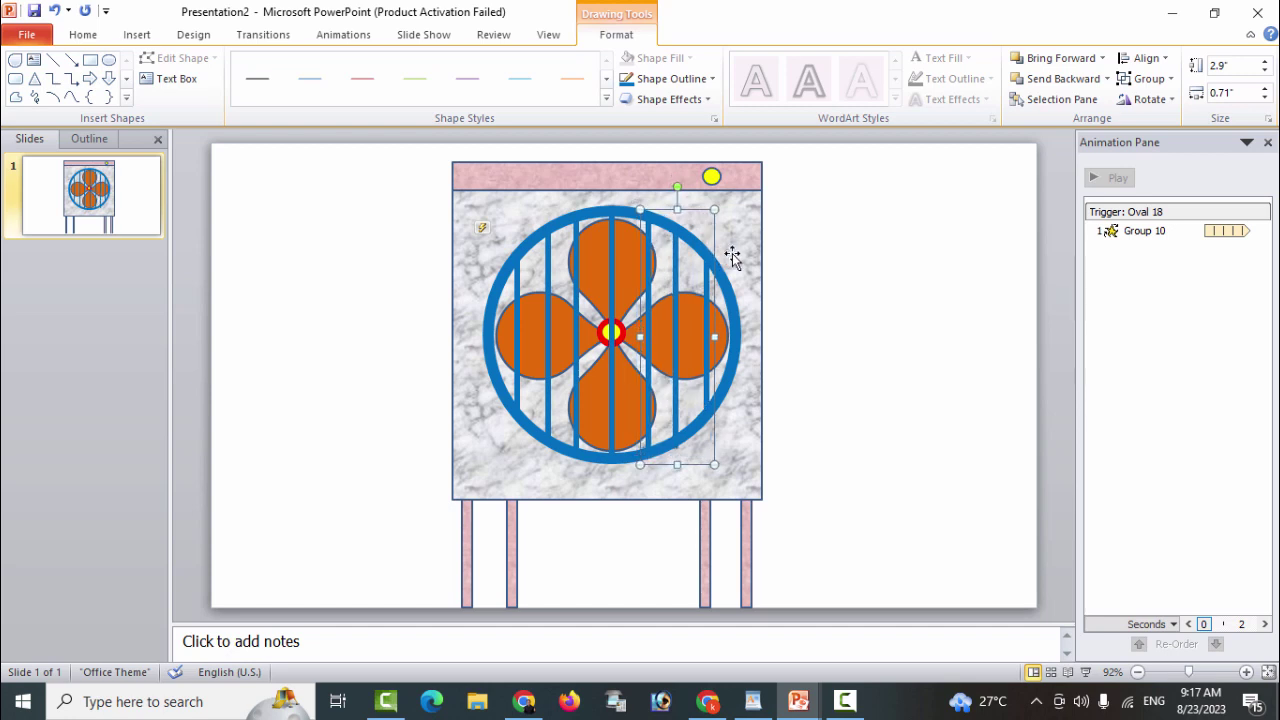
click(812, 338)
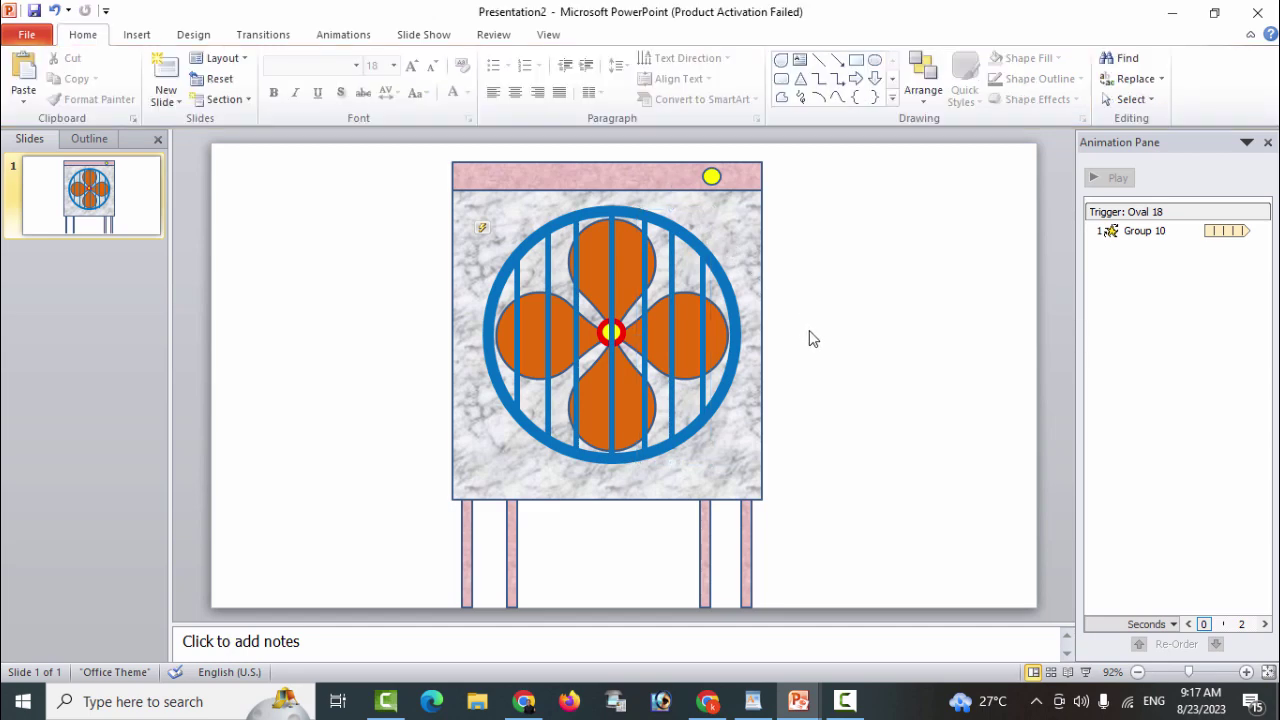
key(F5)
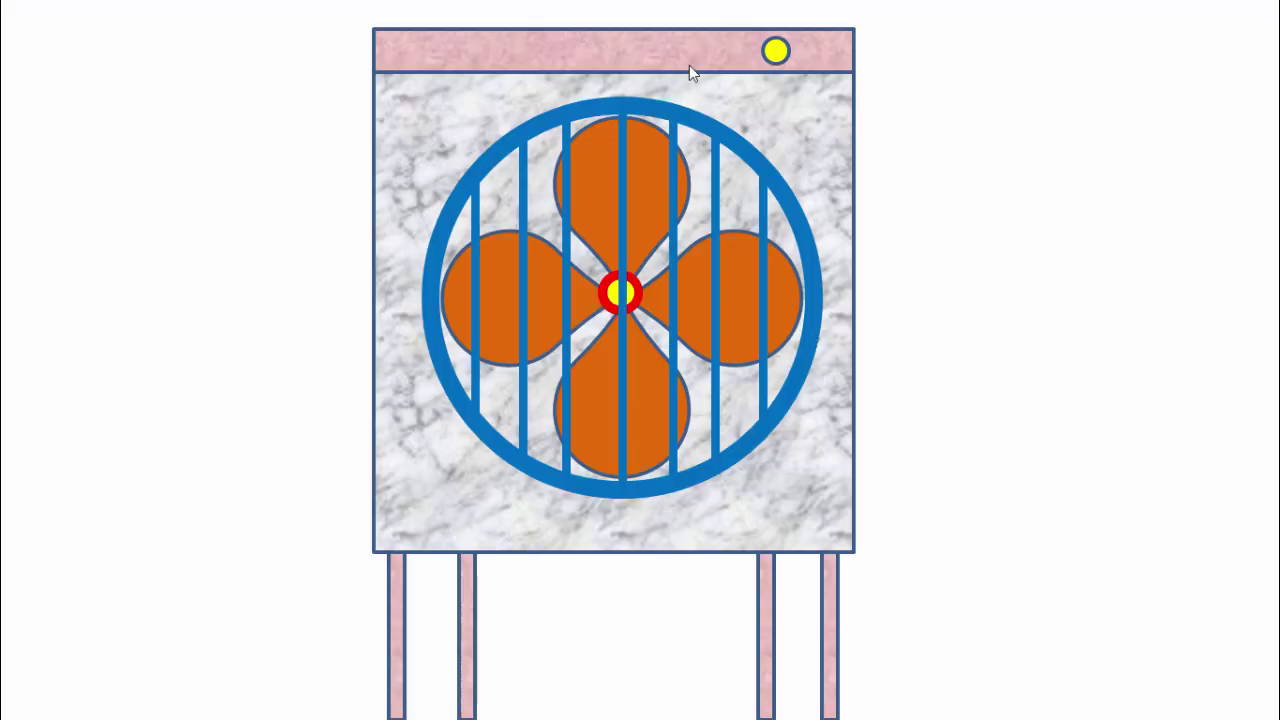
click(776, 51)
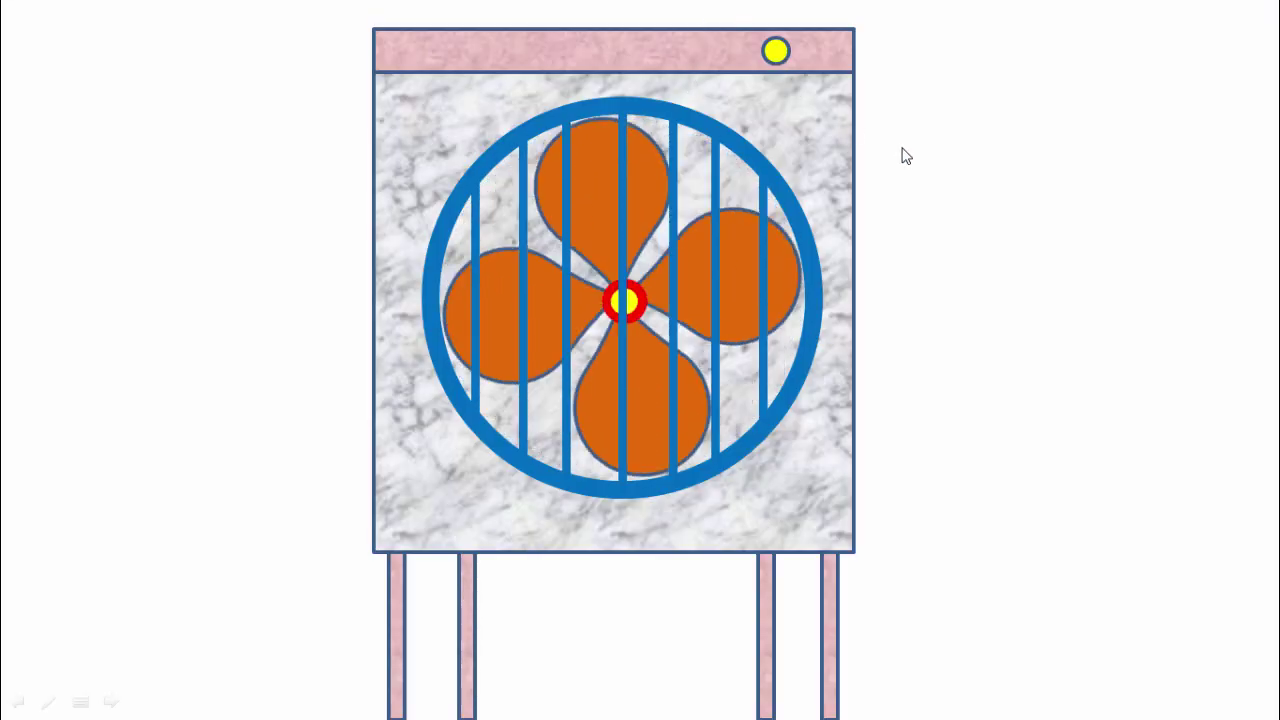
key(Escape)
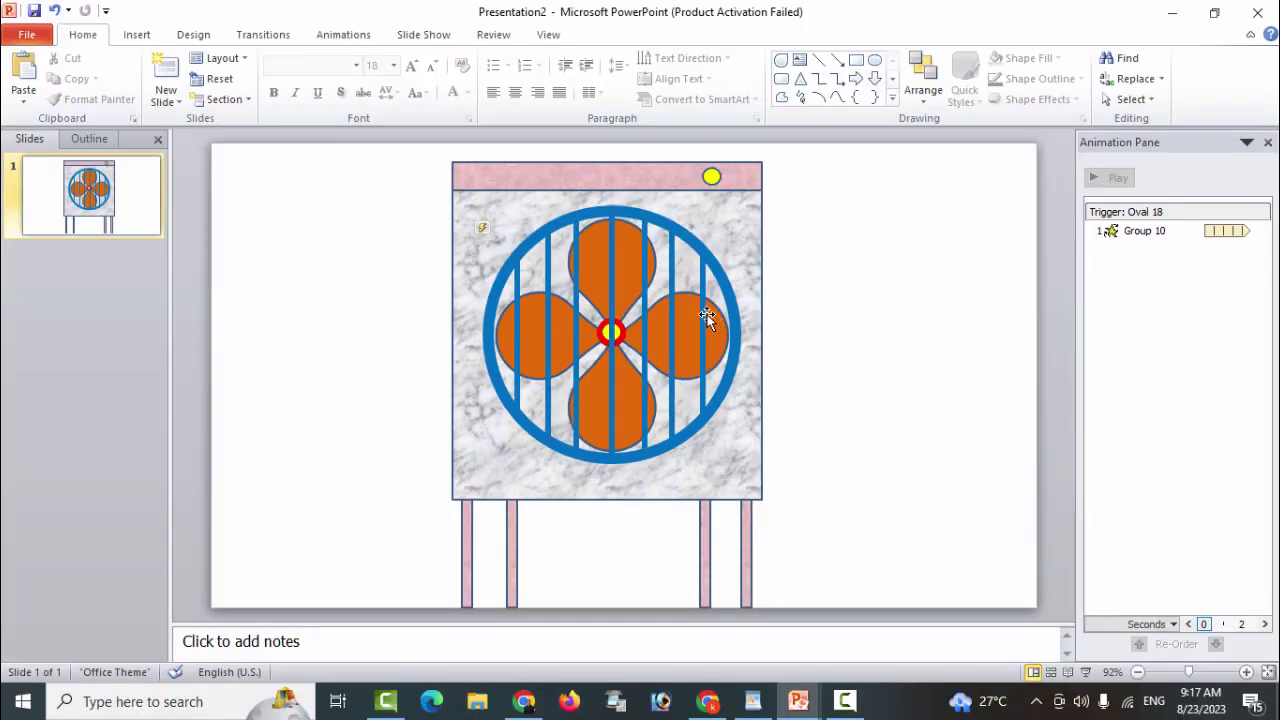
Group all the vertical grille bar sets into one object
click(705, 315)
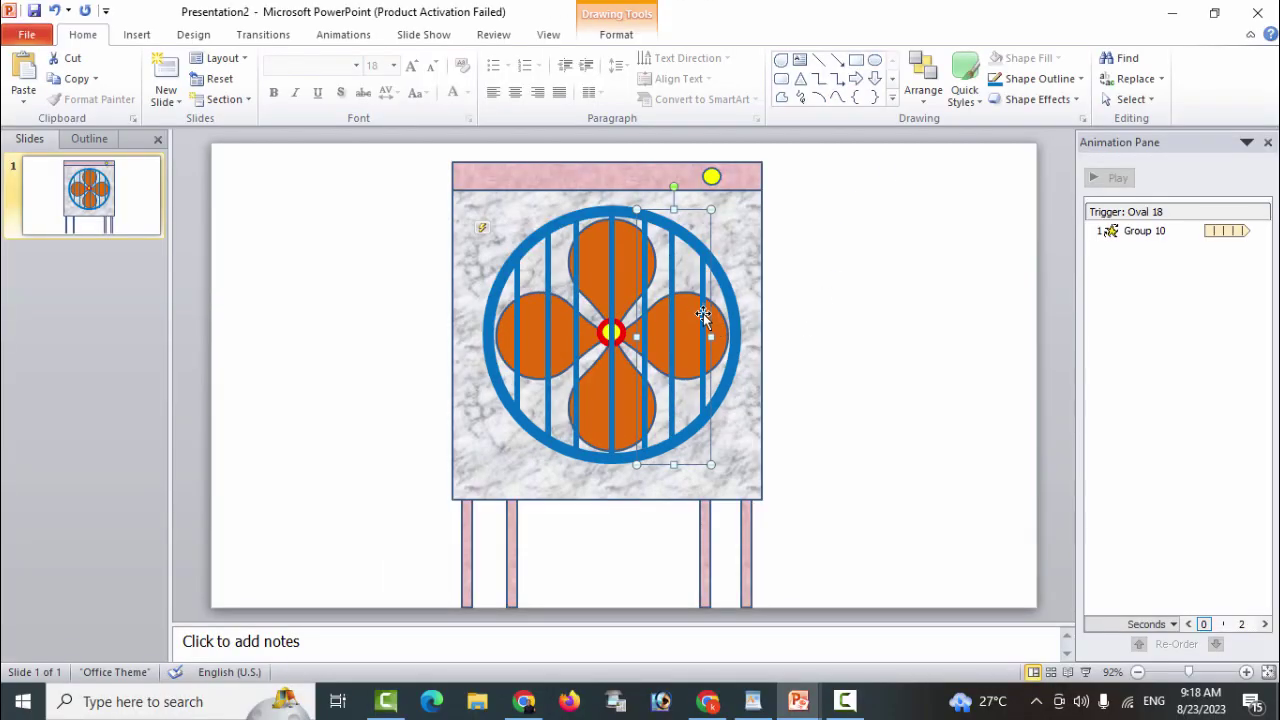
shift+click(611, 310)
shift+click(576, 318)
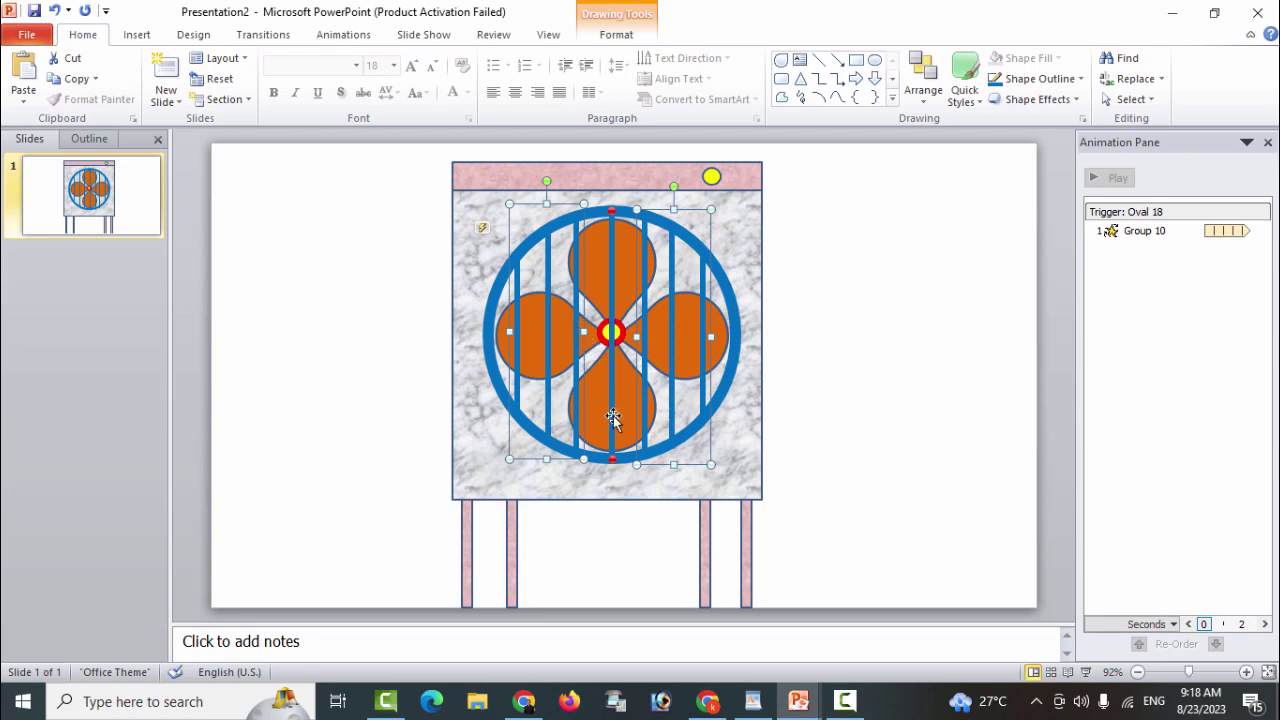
click(620, 36)
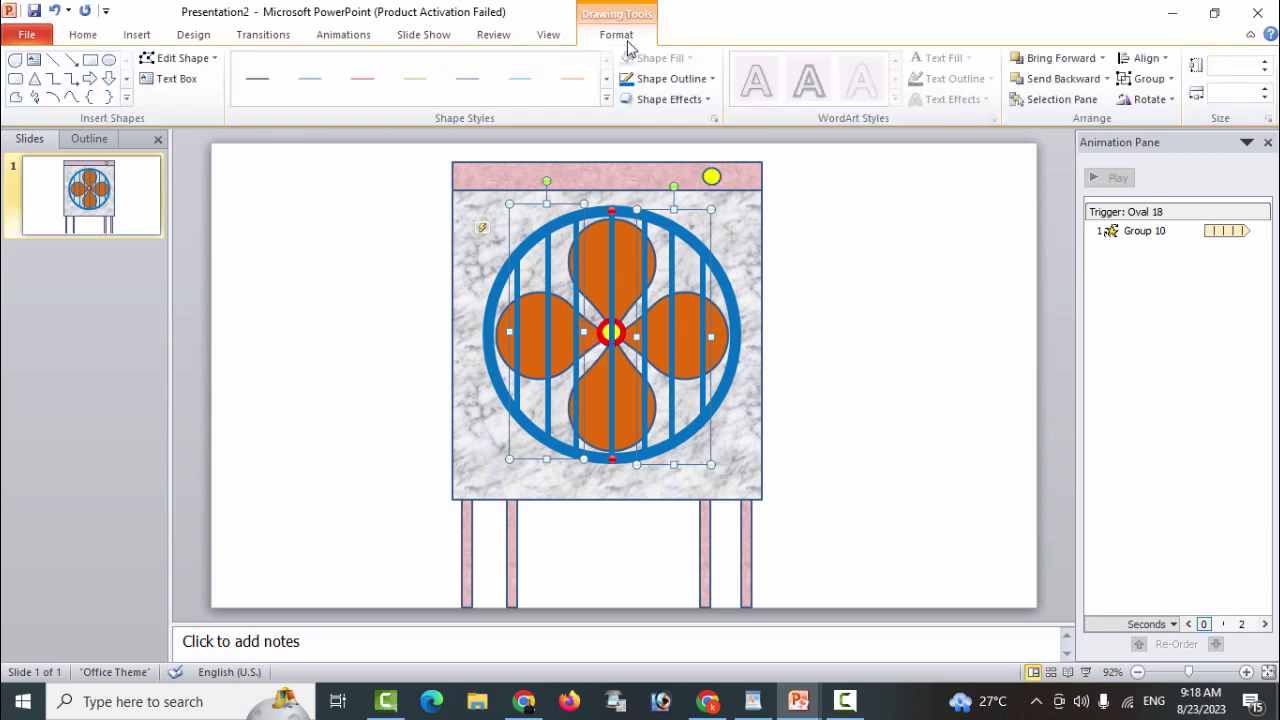
click(1150, 78)
click(1155, 100)
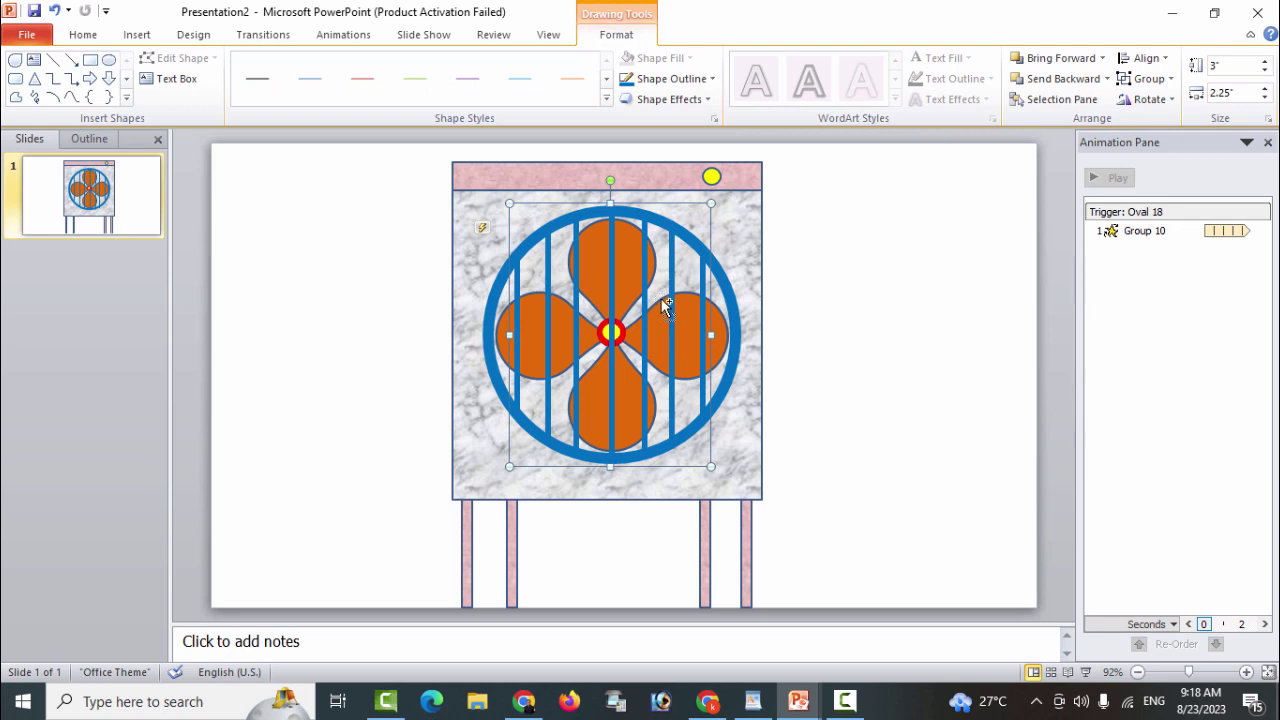
Paste a copy rotated 90° and fit the horizontal bars over the fan circle
key(ctrl+v)
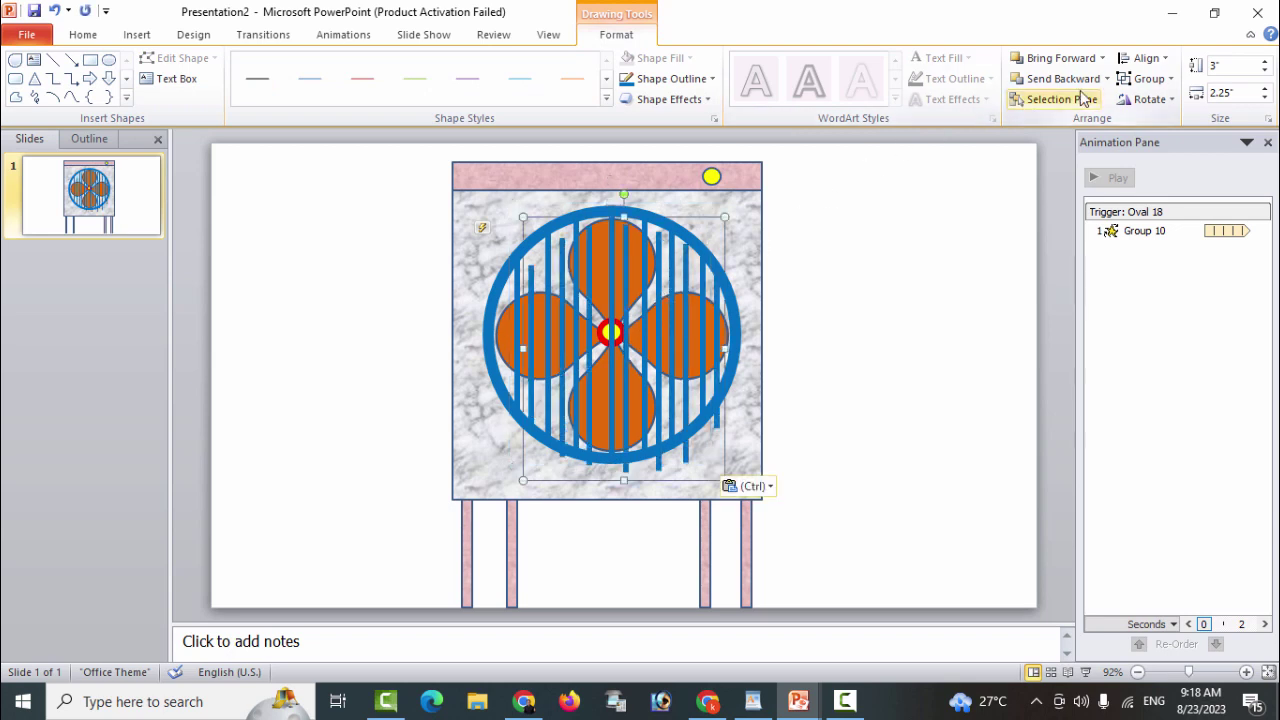
click(1150, 99)
click(1160, 142)
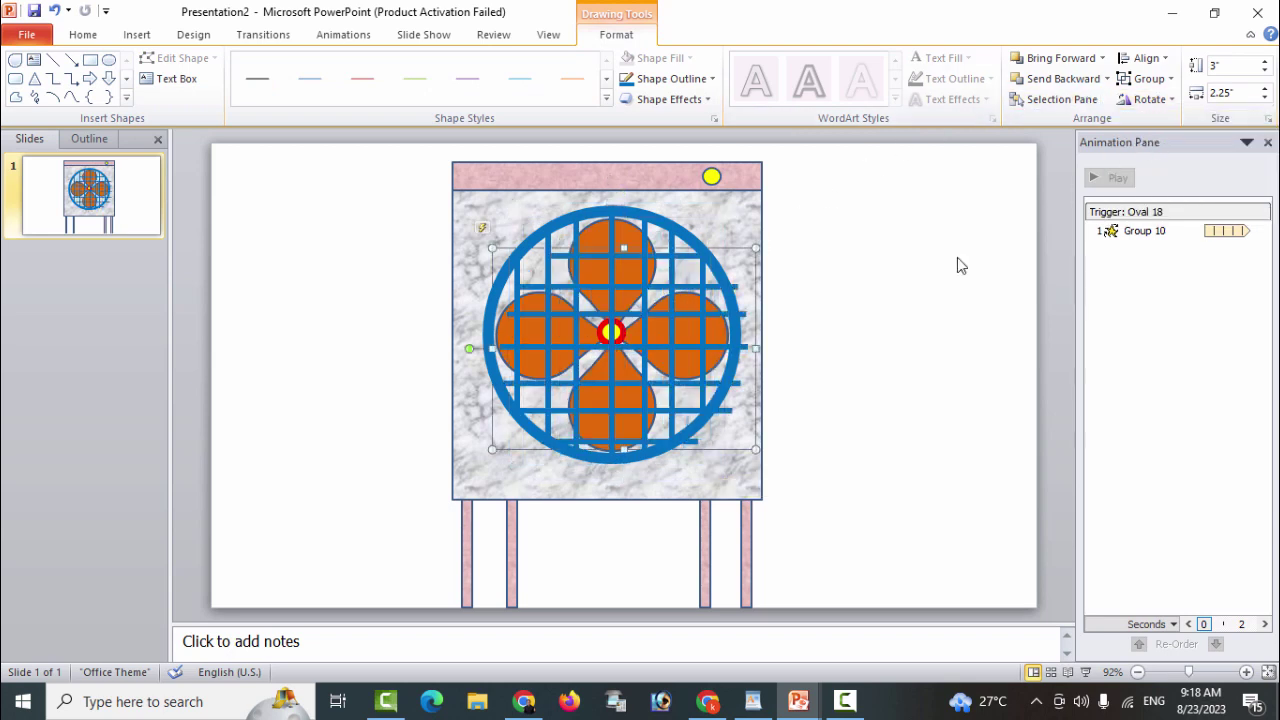
drag(716, 346, 699, 334)
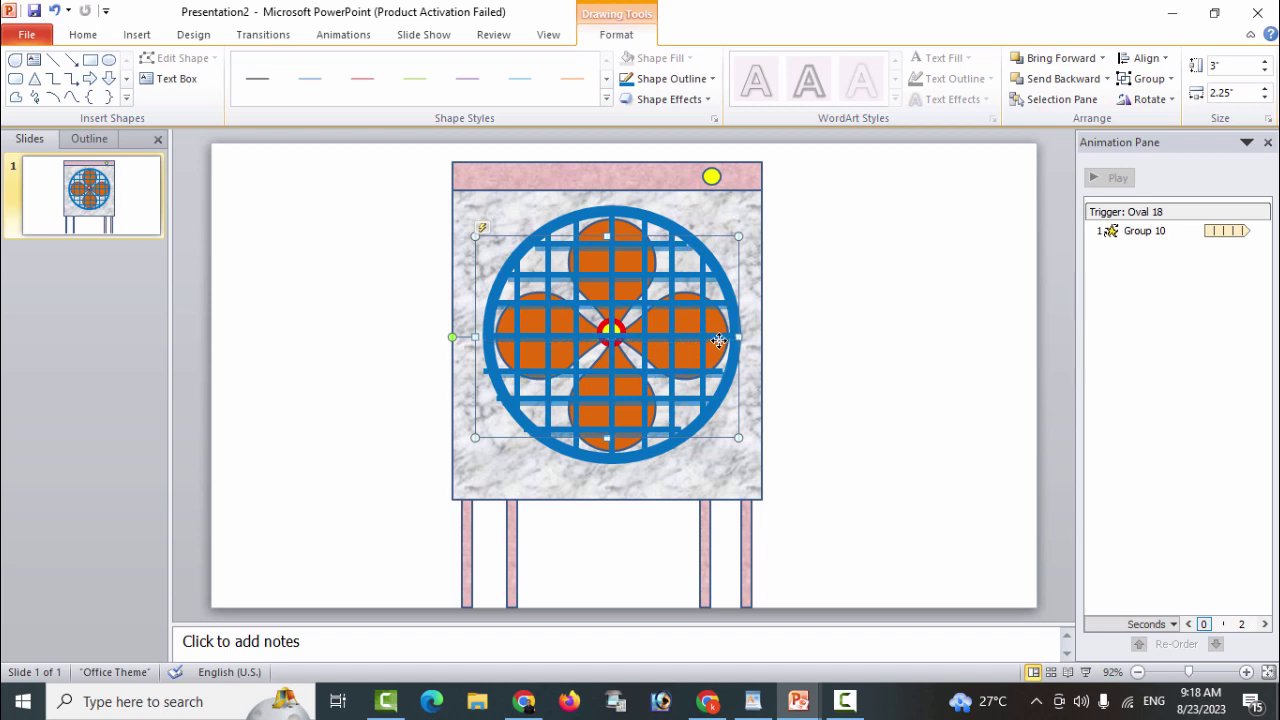
drag(714, 339, 719, 341)
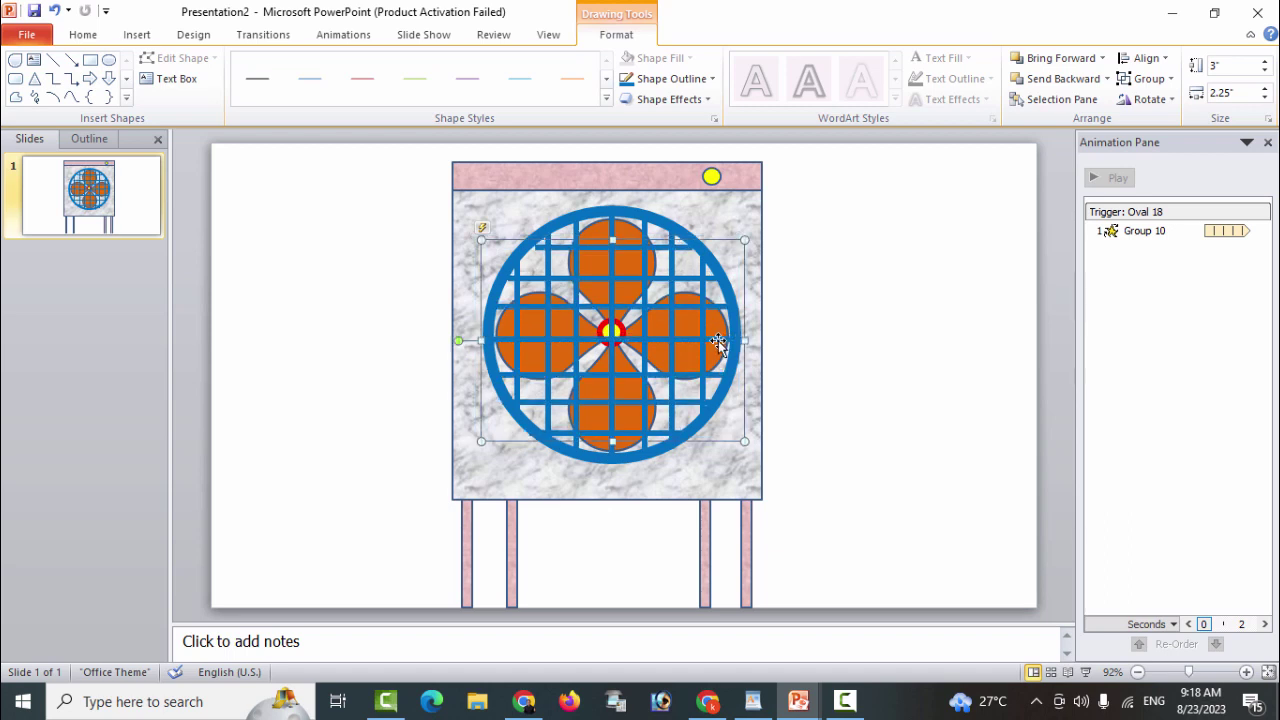
key(Up)
key(Left)
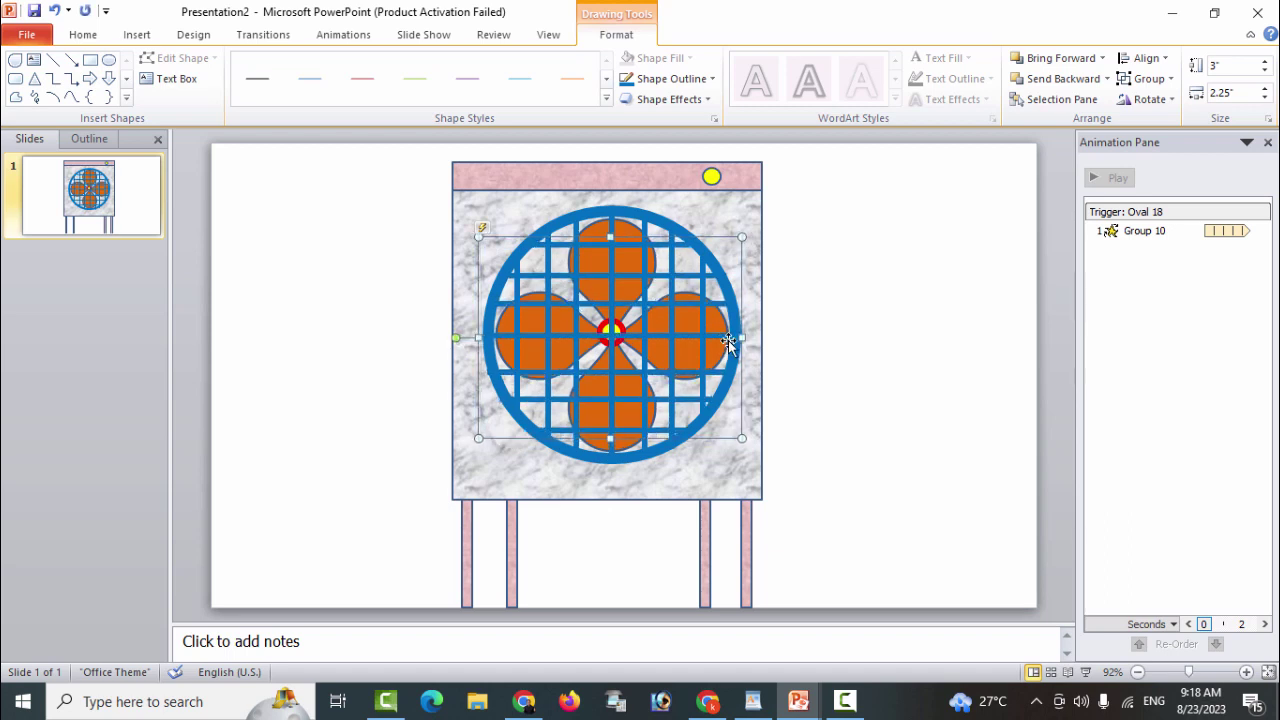
click(810, 439)
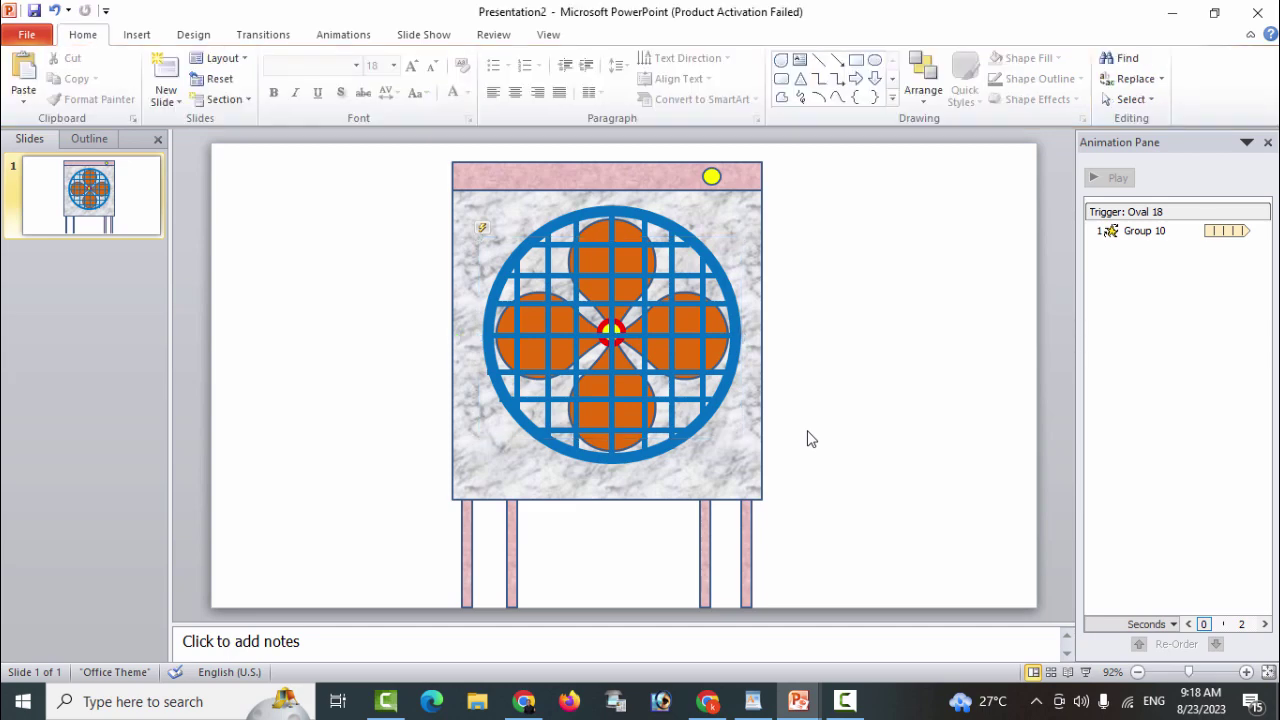
click(660, 360)
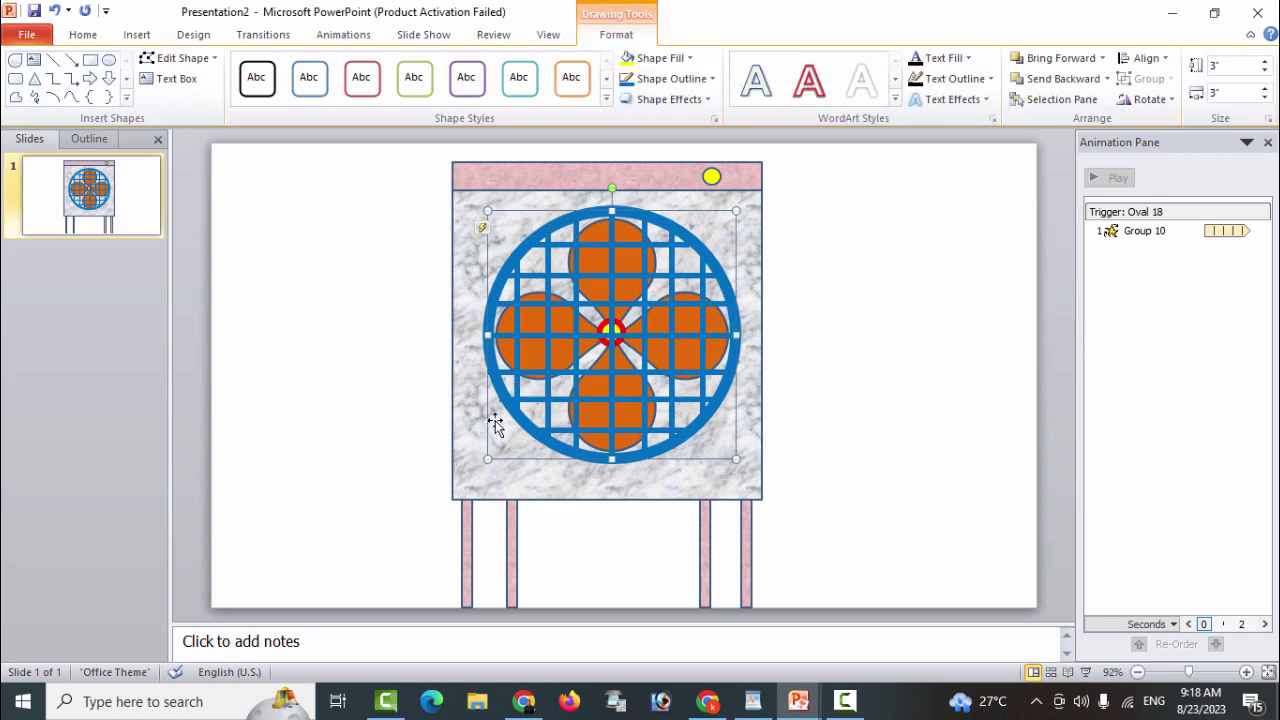
drag(487, 458, 483, 462)
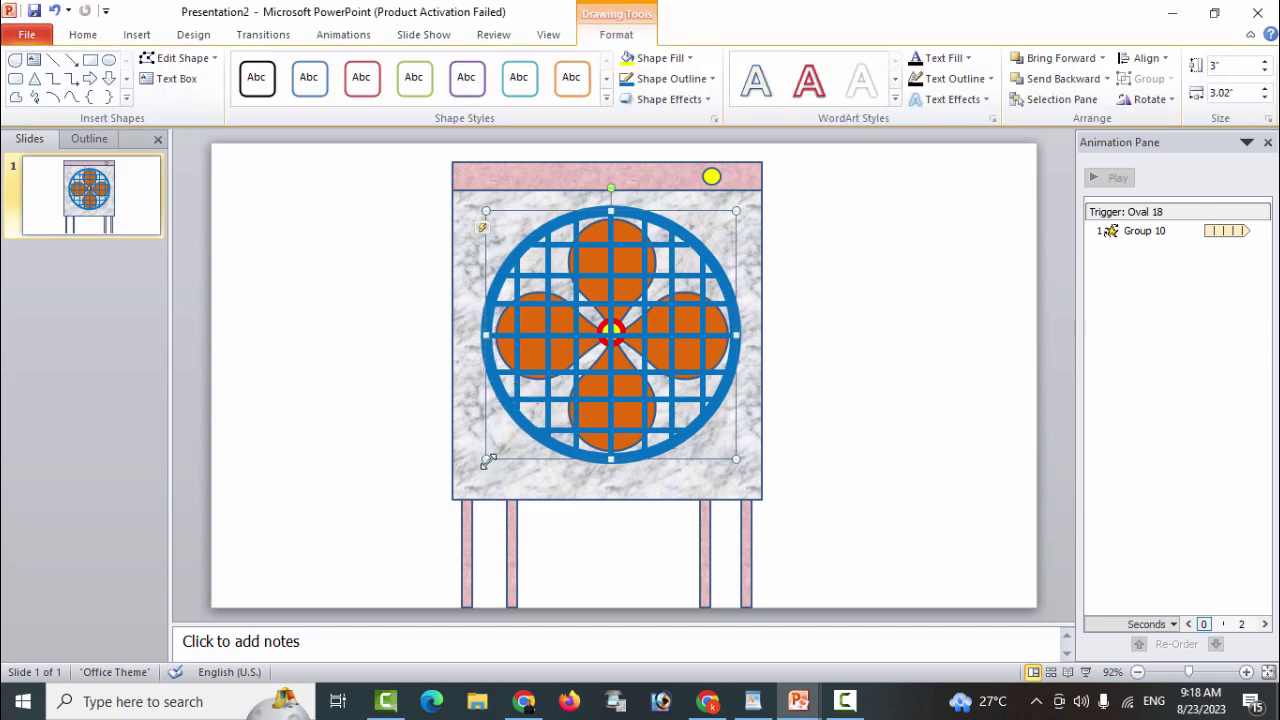
click(867, 376)
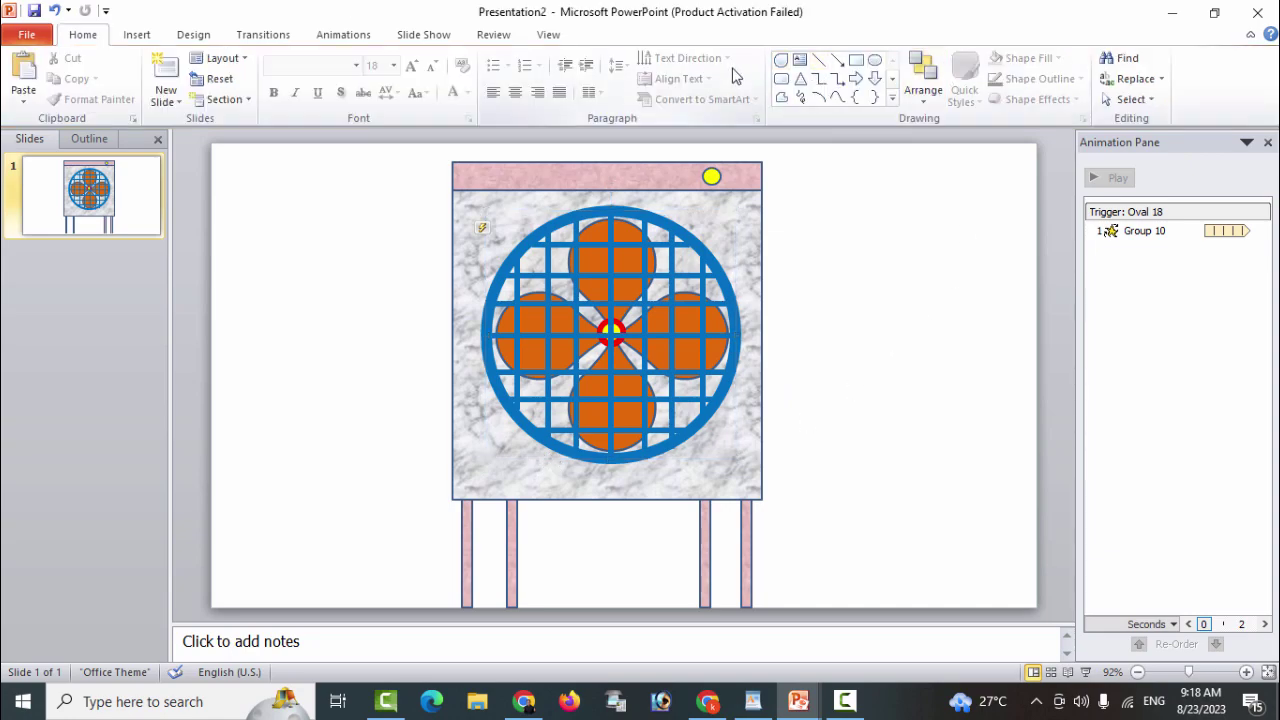
Run the slide show twice, clicking the yellow indicator to spin the fan, then select the fan group
key(F5)
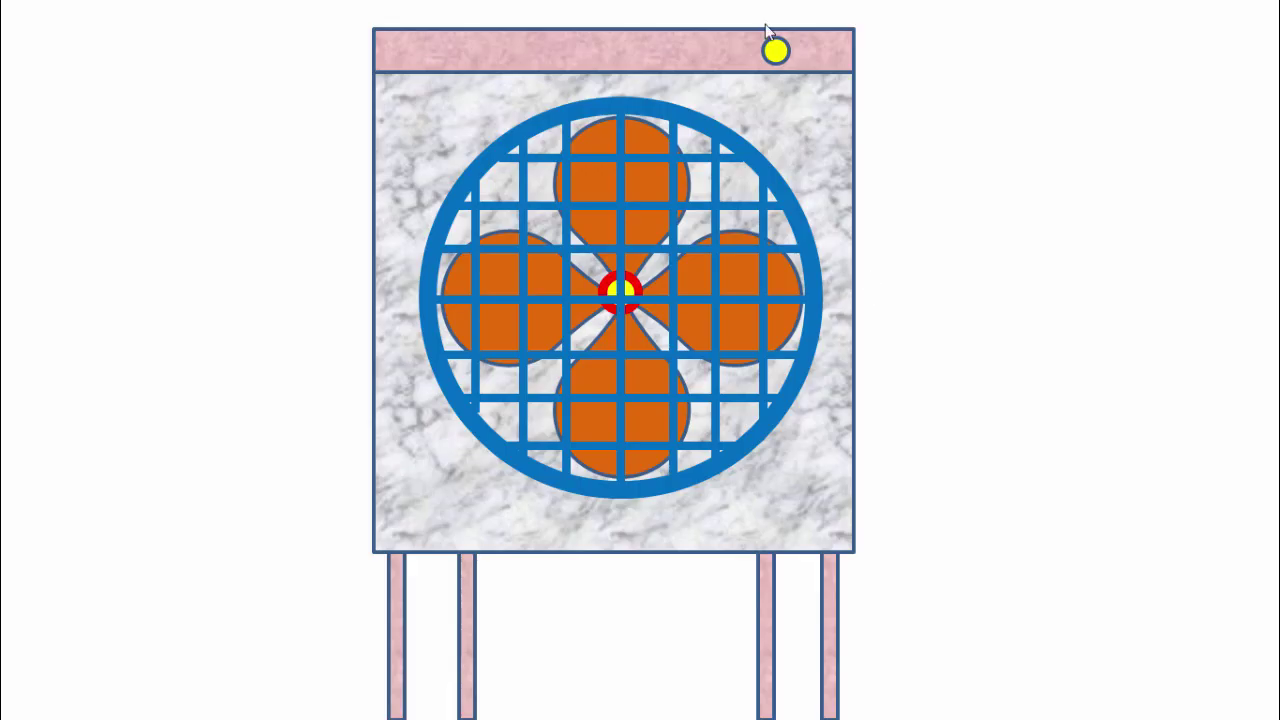
click(775, 52)
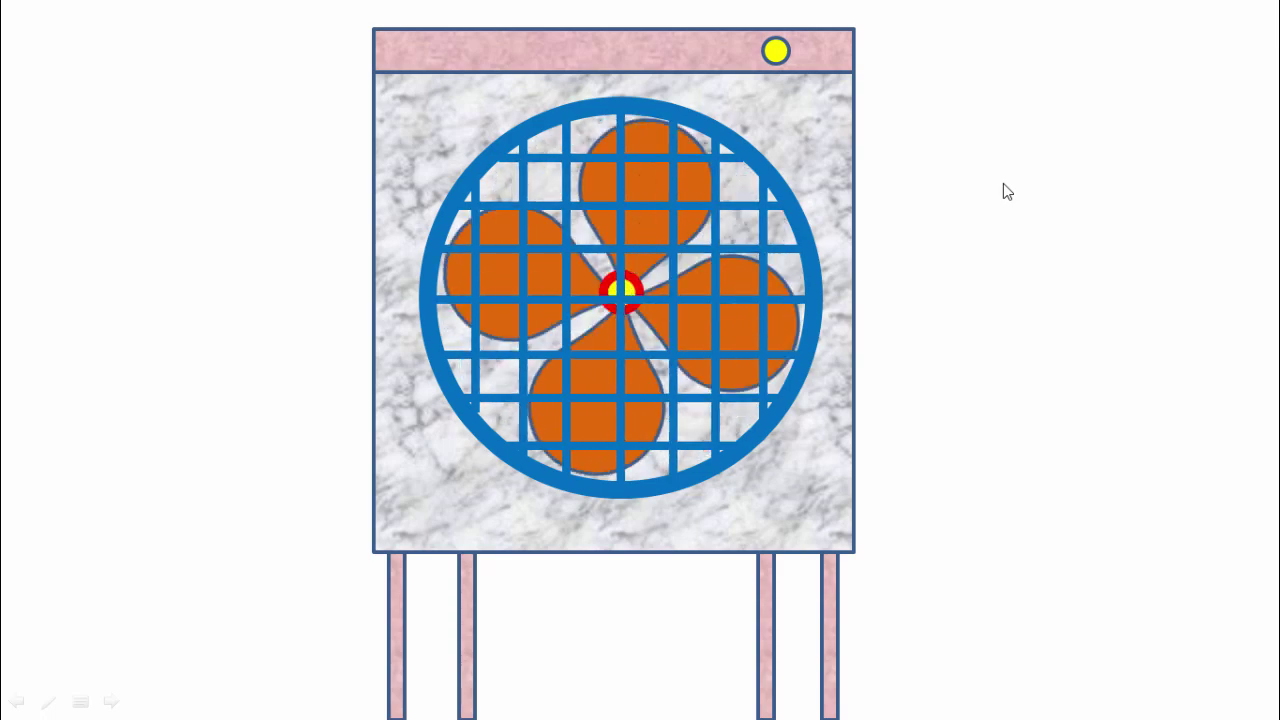
key(Escape)
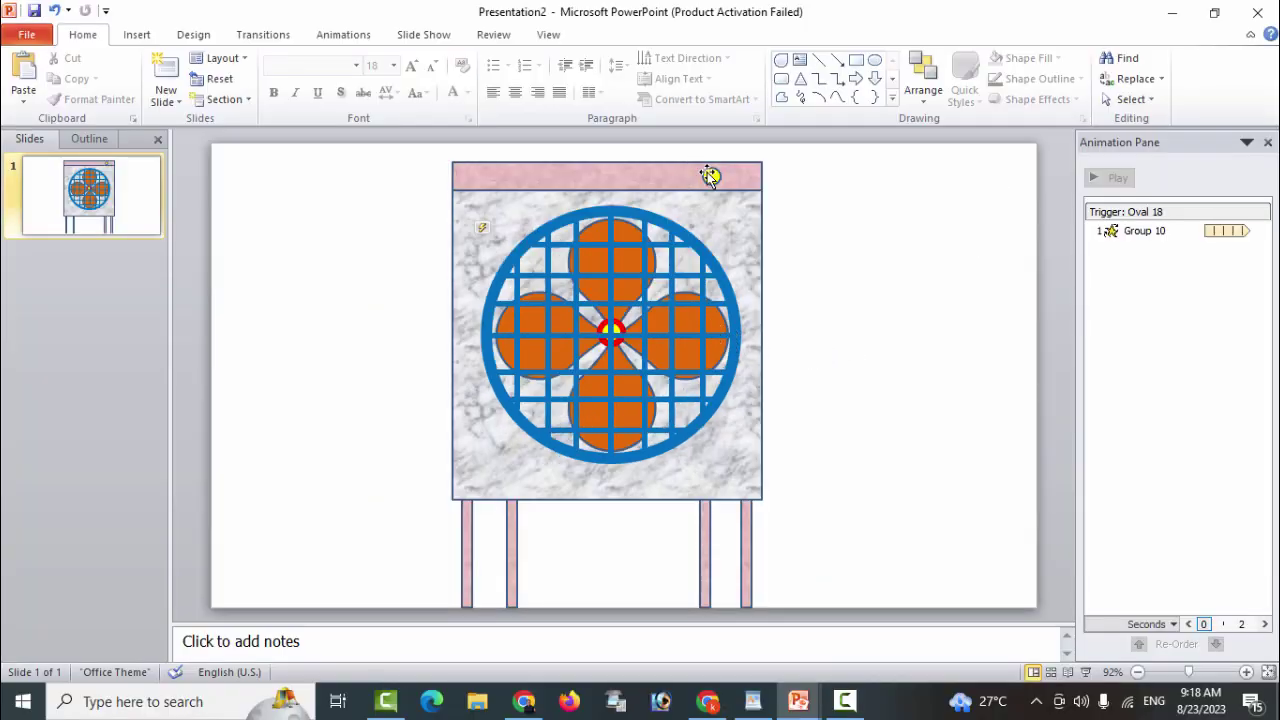
key(F5)
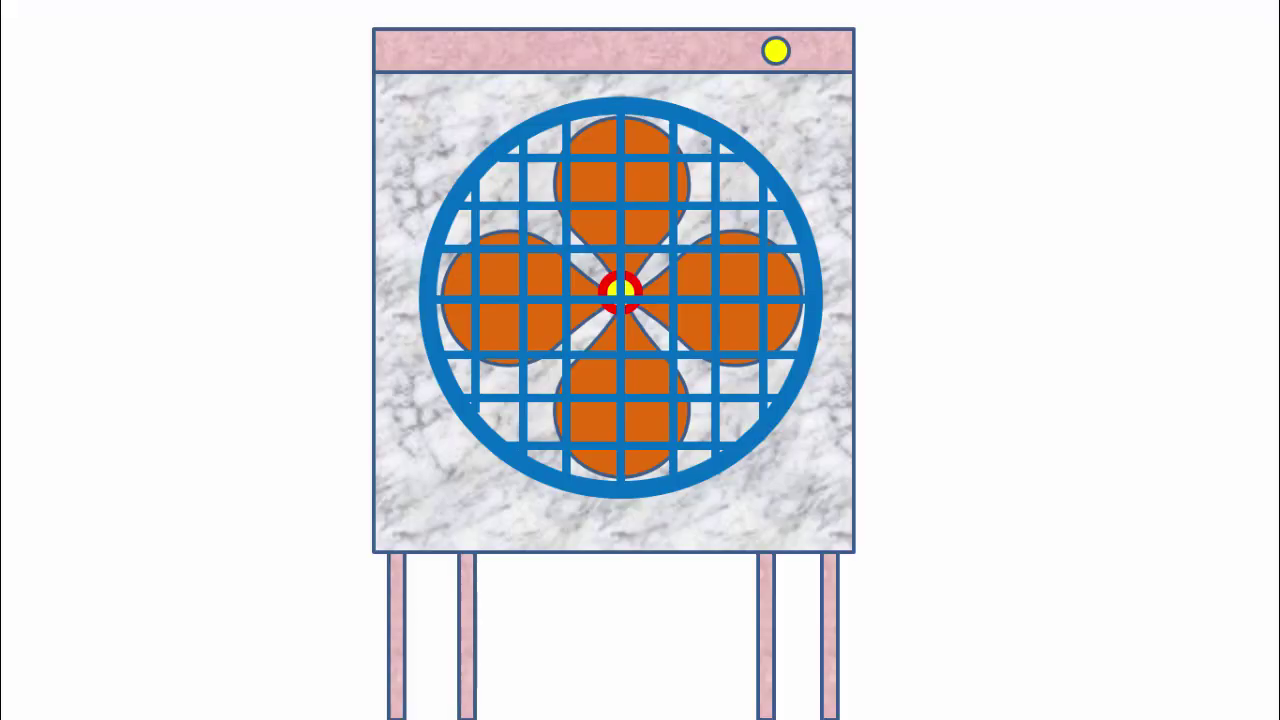
click(775, 54)
key(Escape)
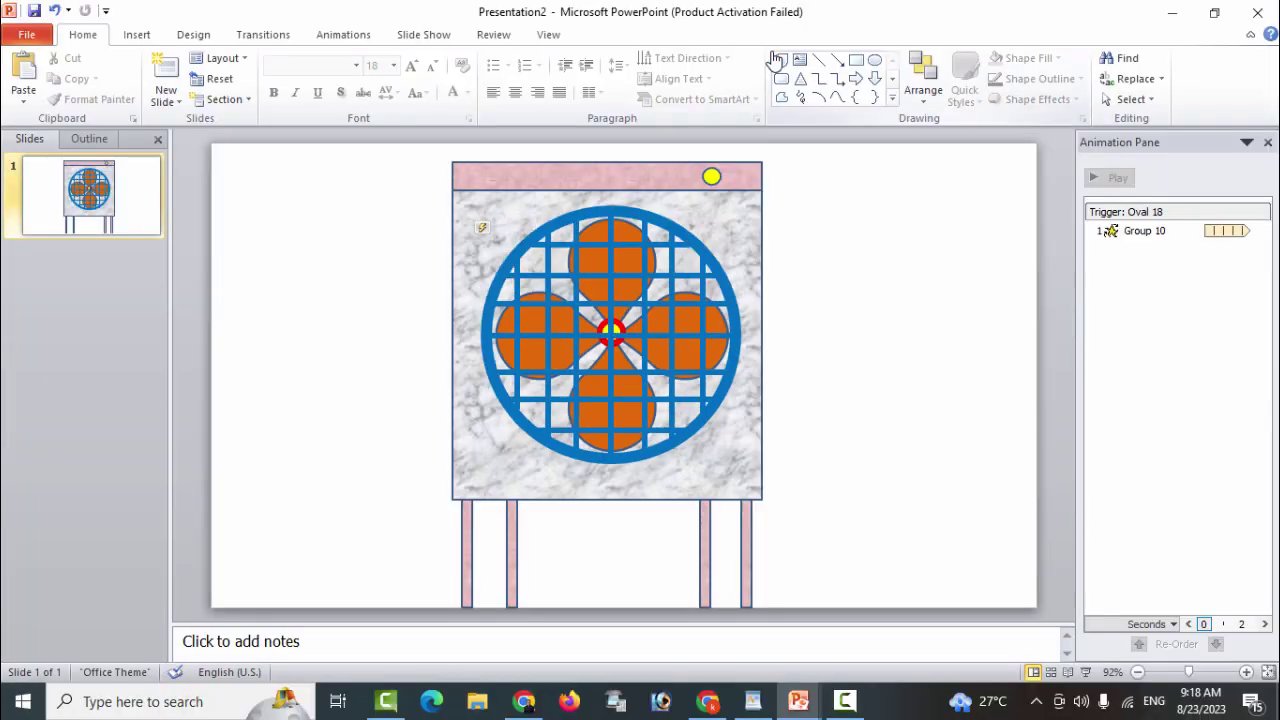
click(632, 260)
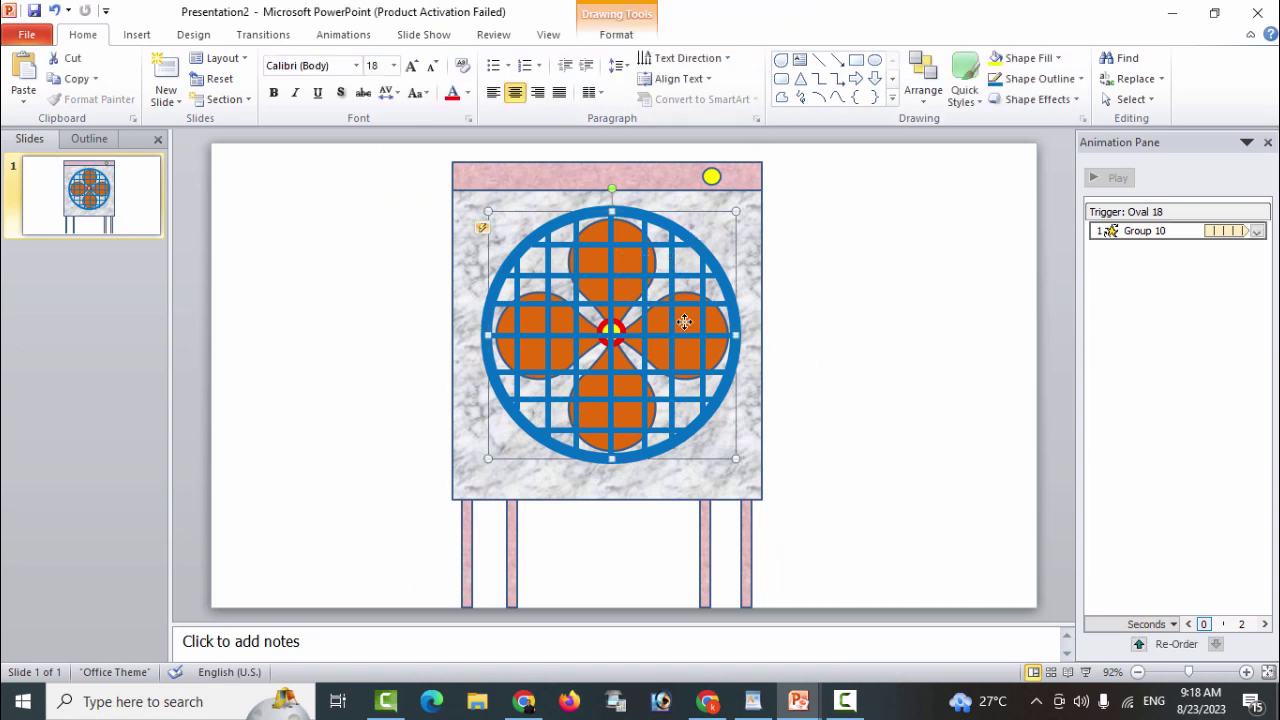
Add an Appear animation to the fan group
click(775, 355)
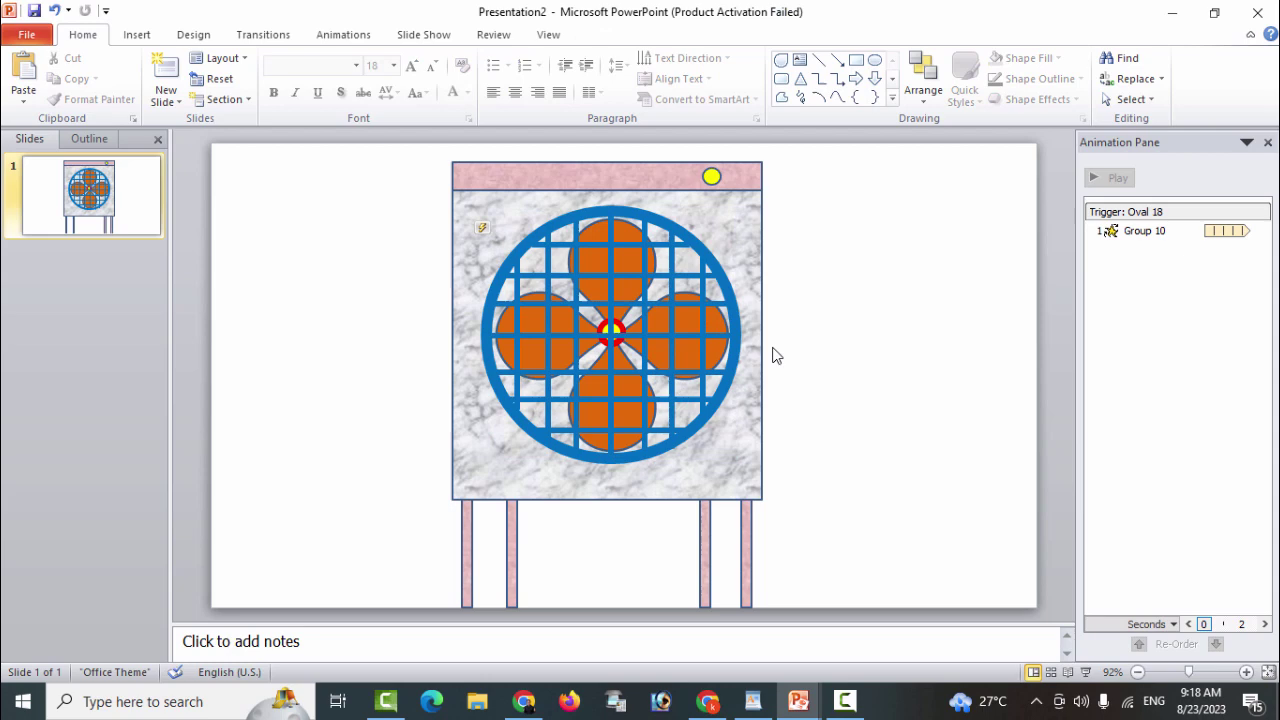
click(681, 317)
click(352, 36)
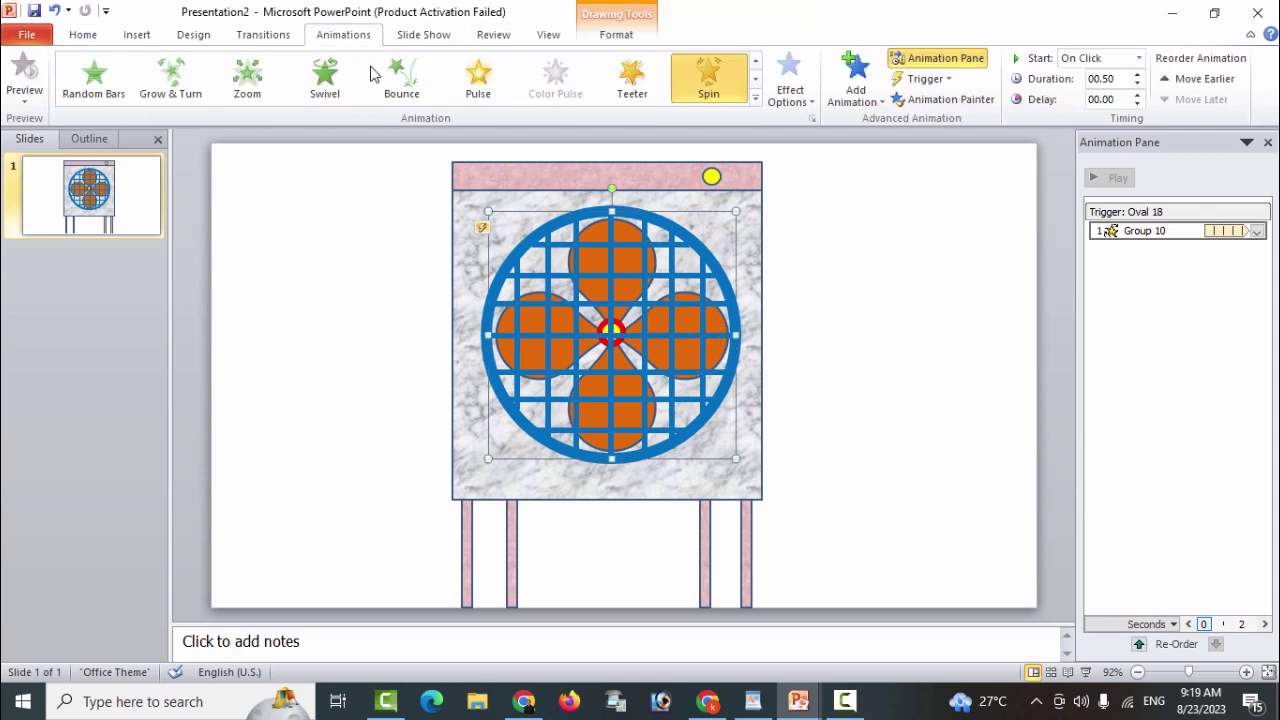
click(876, 108)
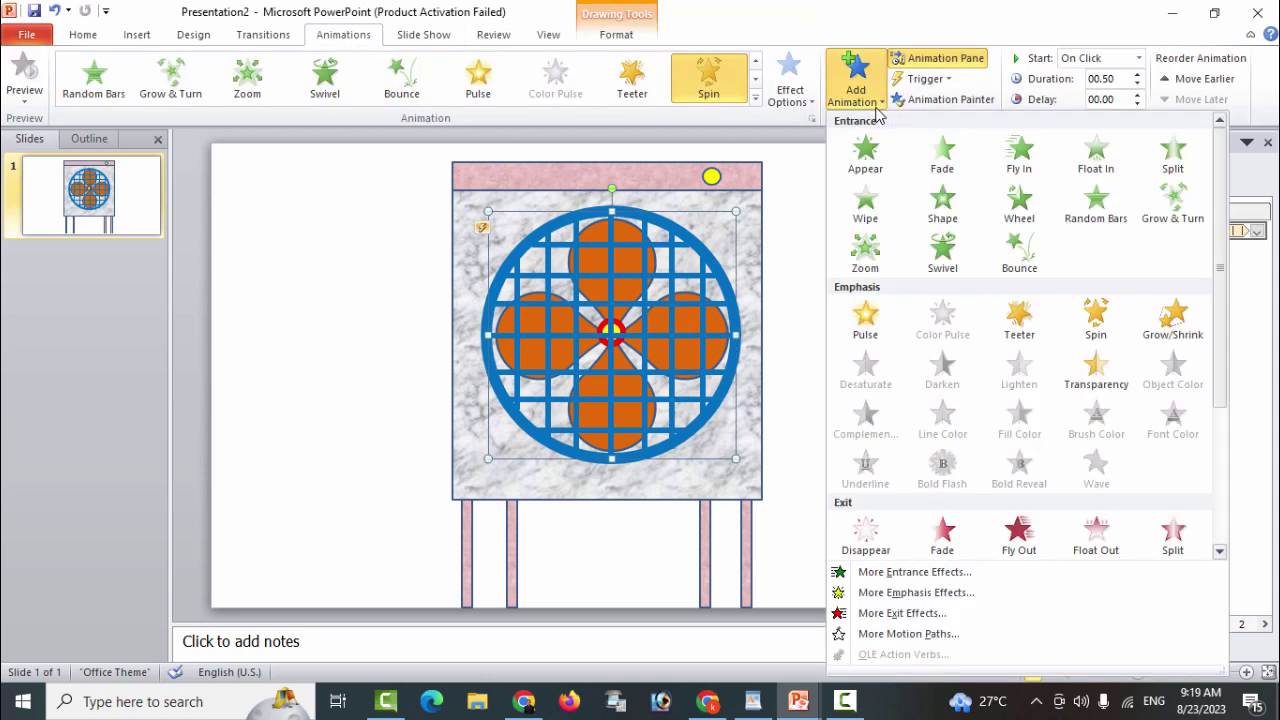
click(870, 160)
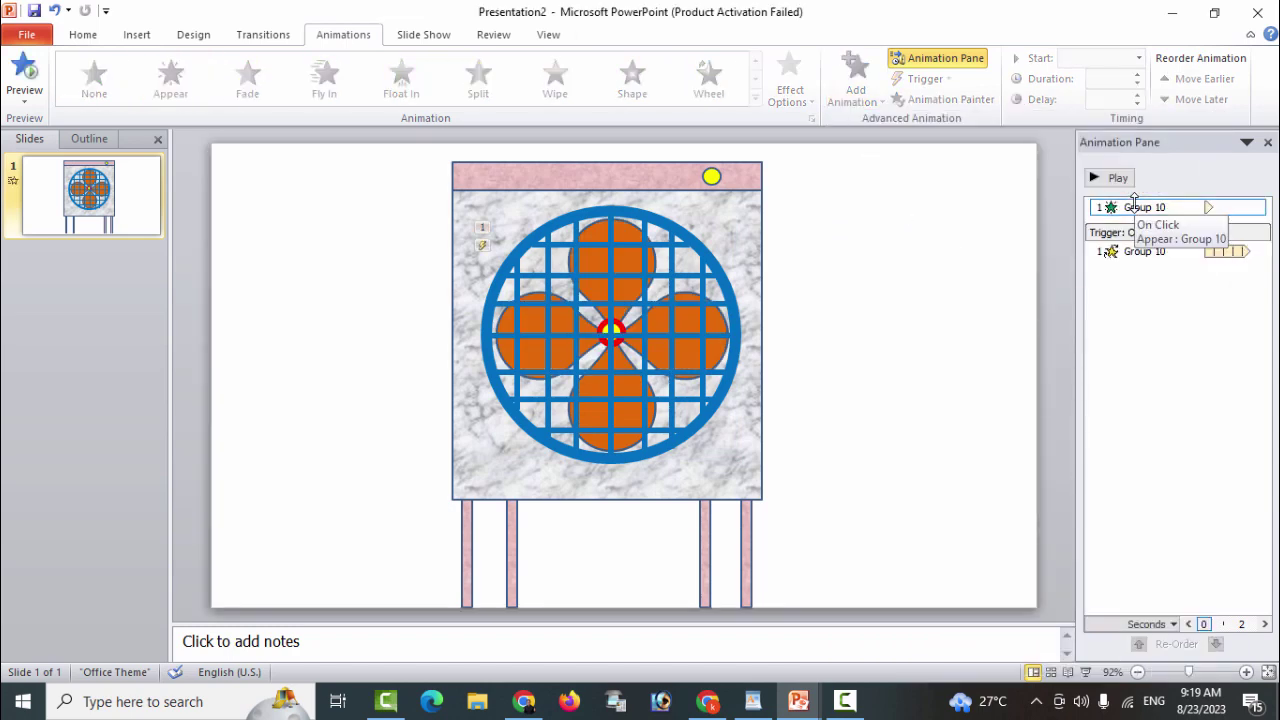
Set the Appear effect to start on click of Oval 18
click(1257, 207)
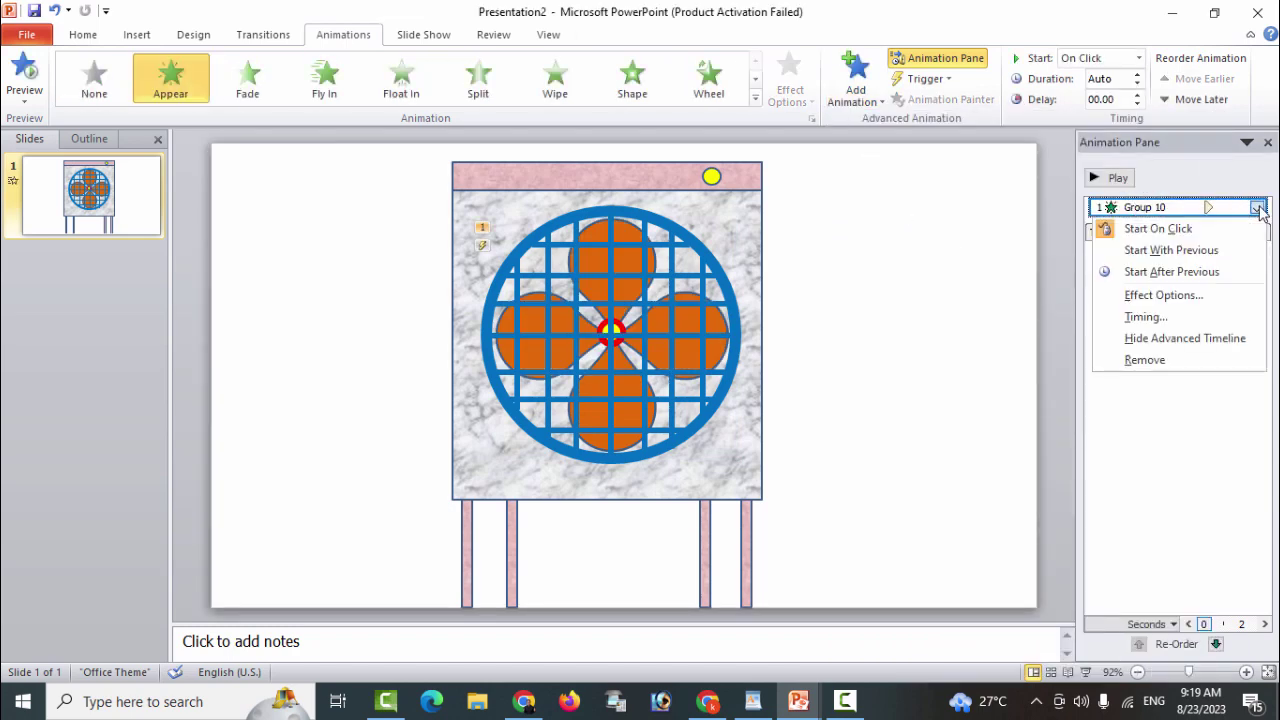
click(1148, 317)
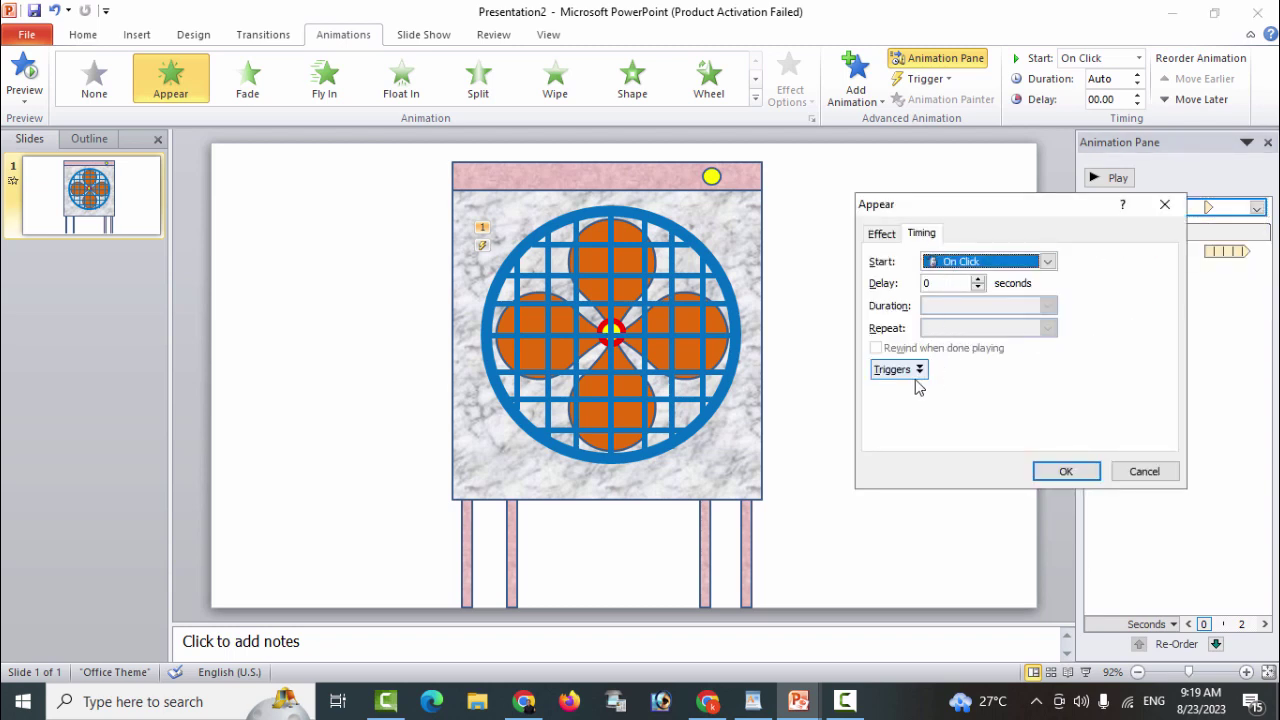
click(892, 371)
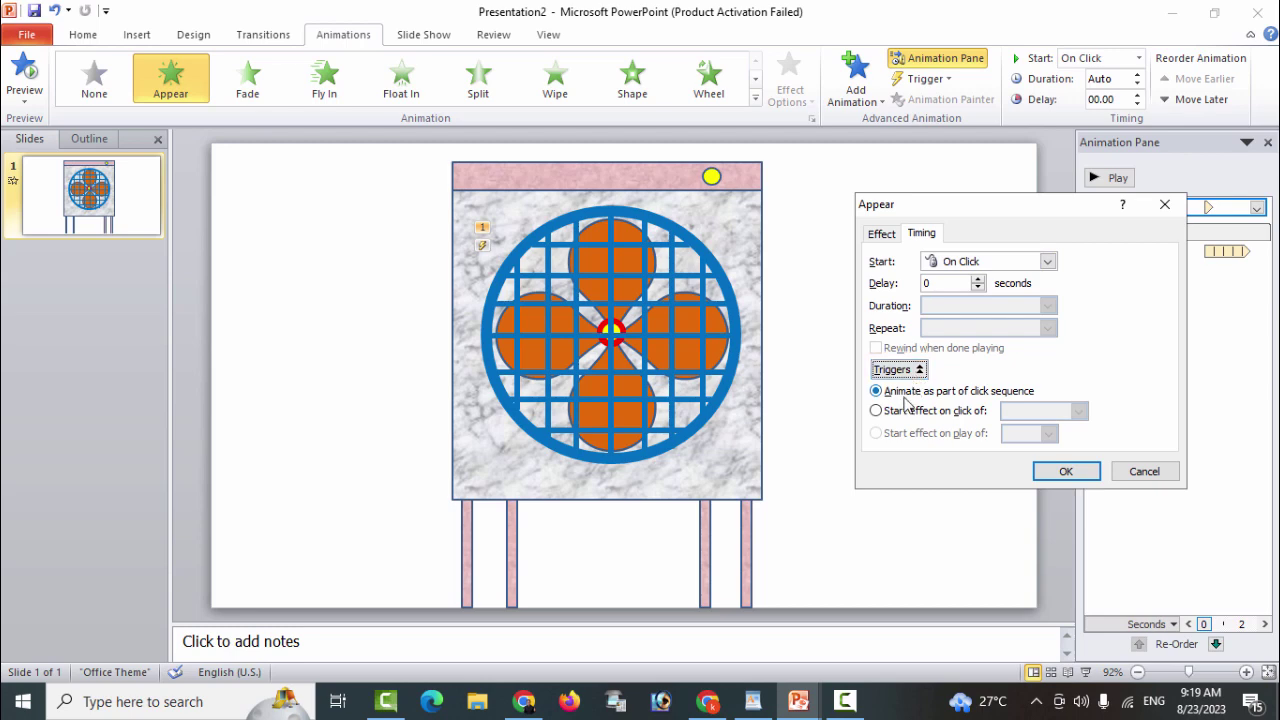
click(876, 411)
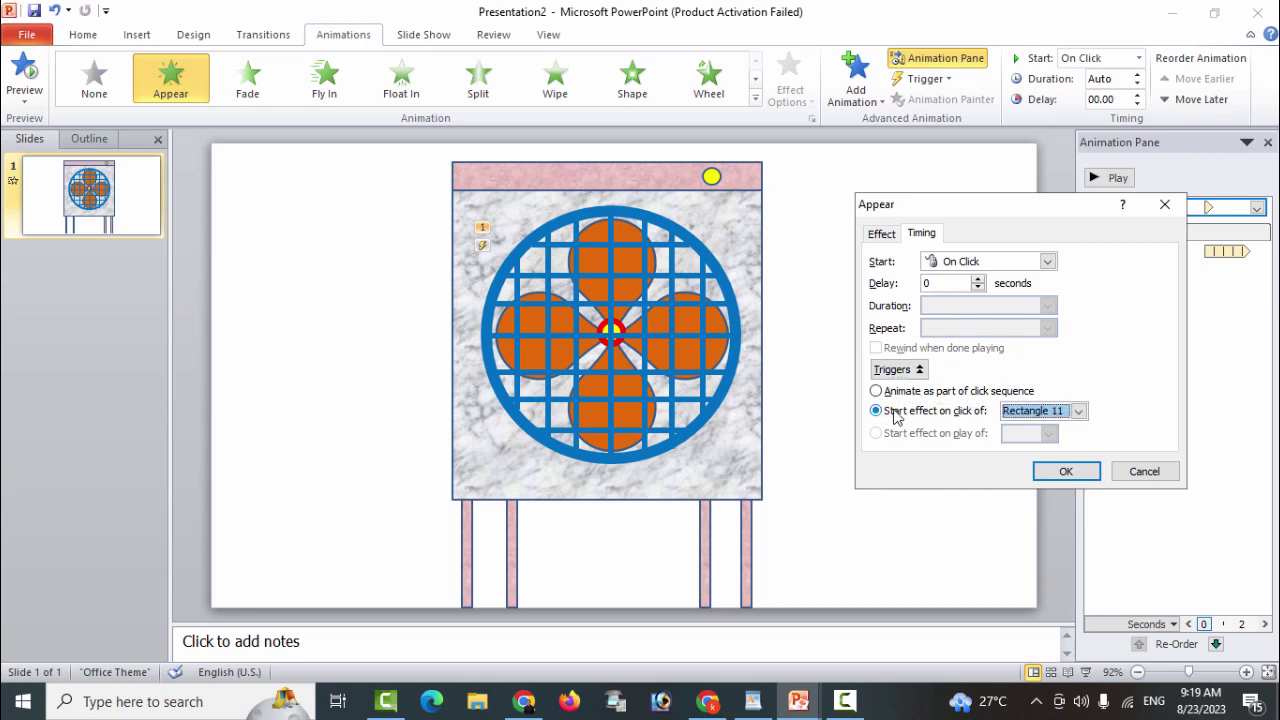
click(1079, 411)
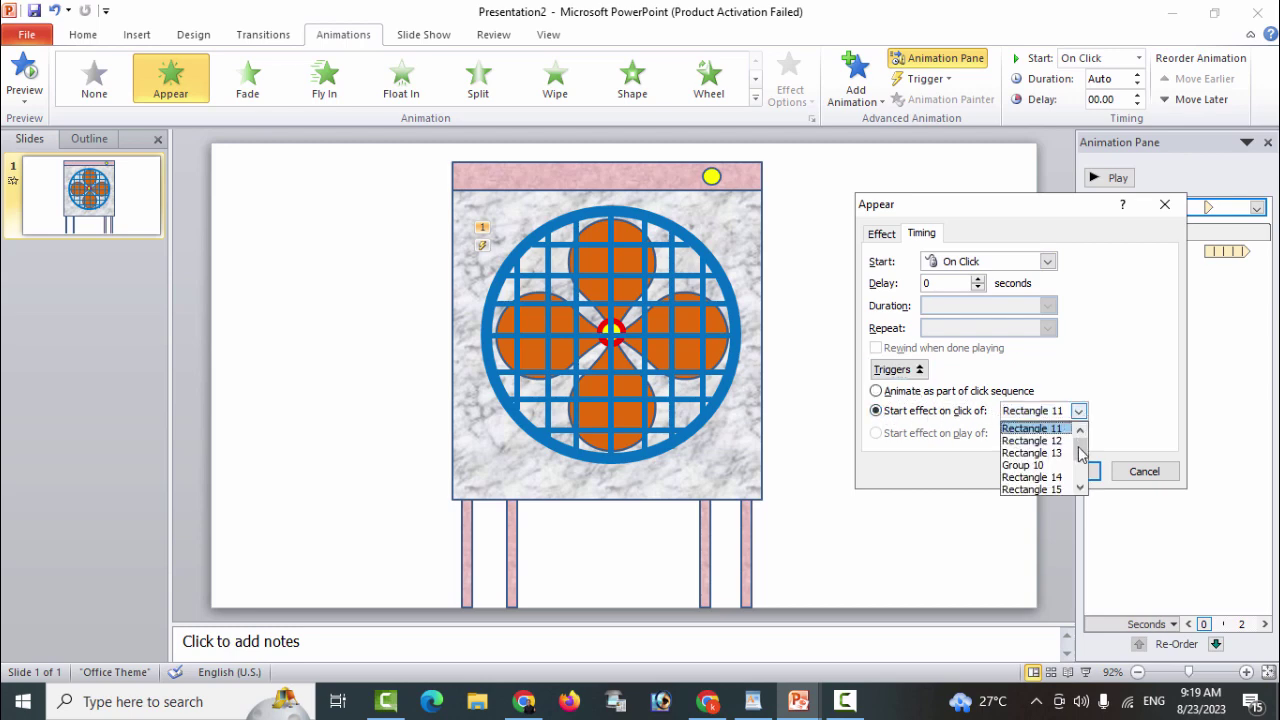
drag(1080, 455, 1081, 468)
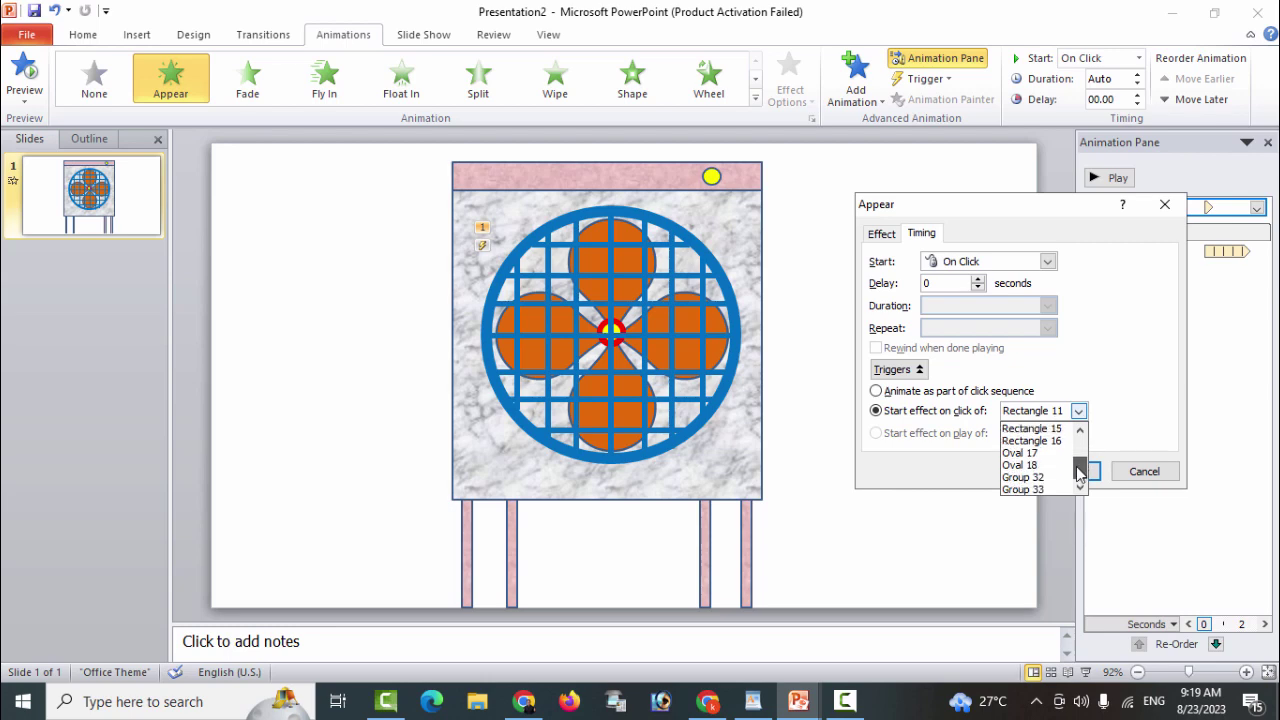
click(1033, 467)
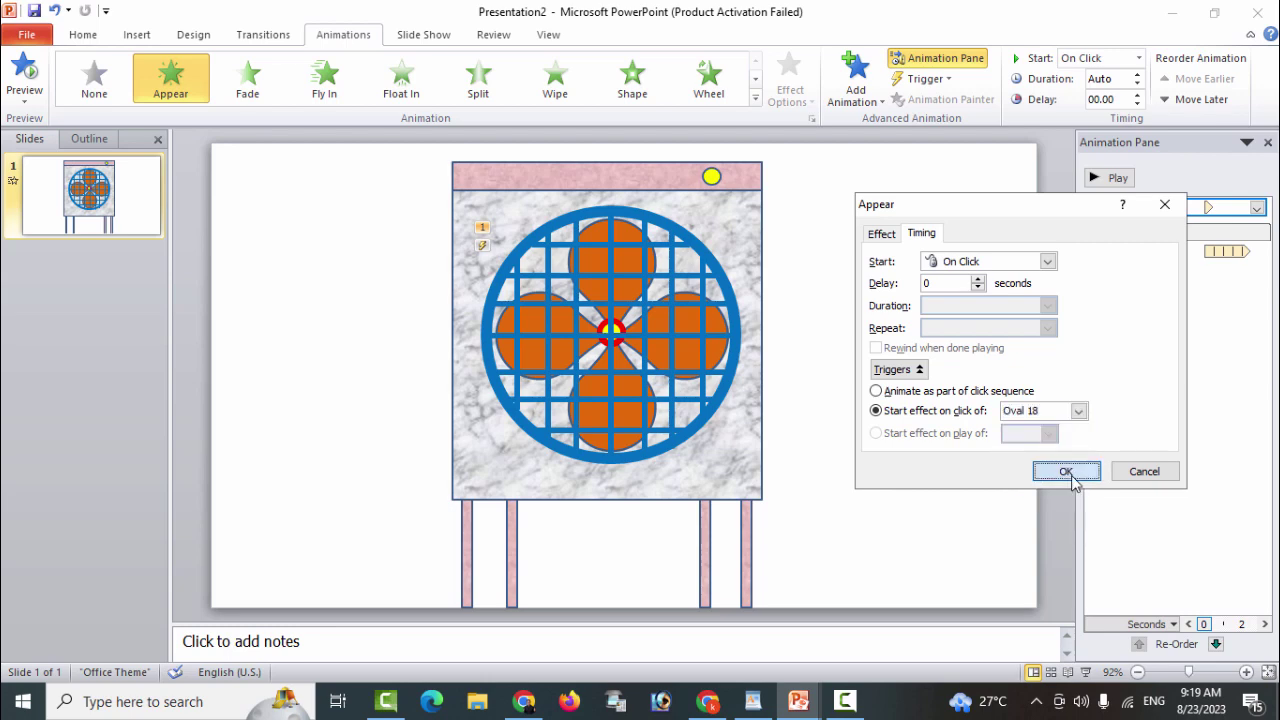
click(1073, 471)
key(F5)
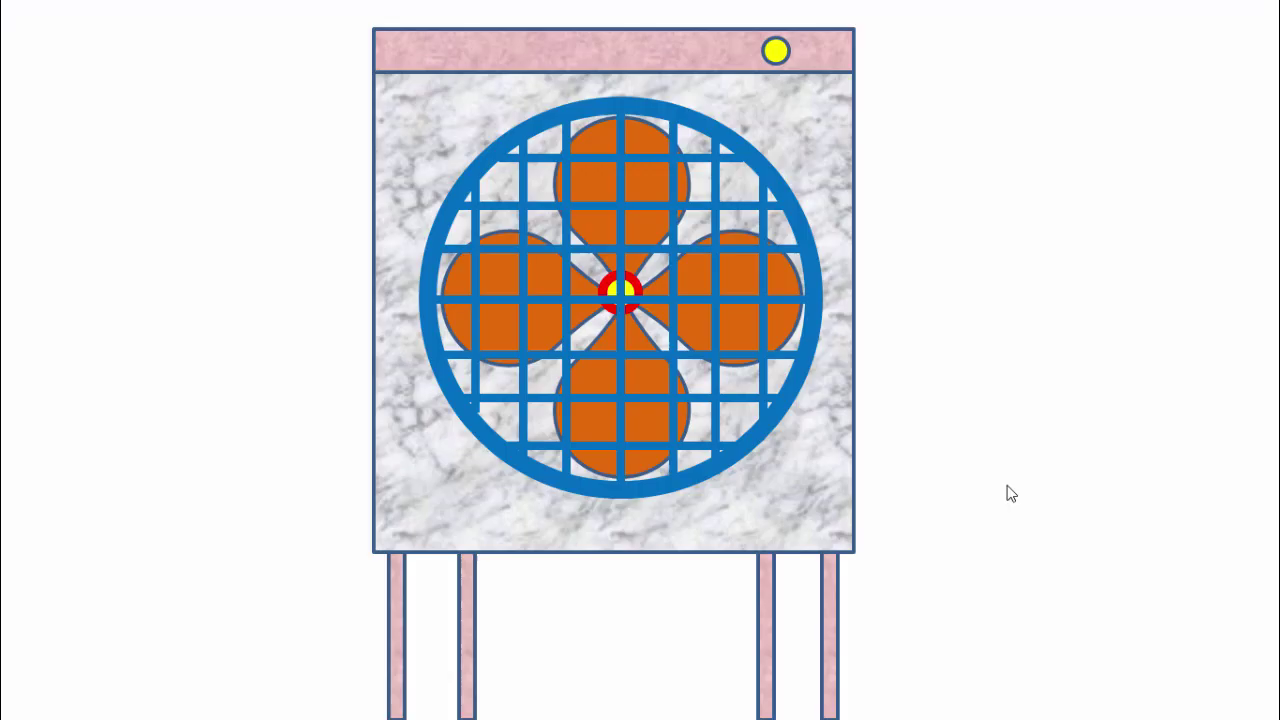
click(776, 52)
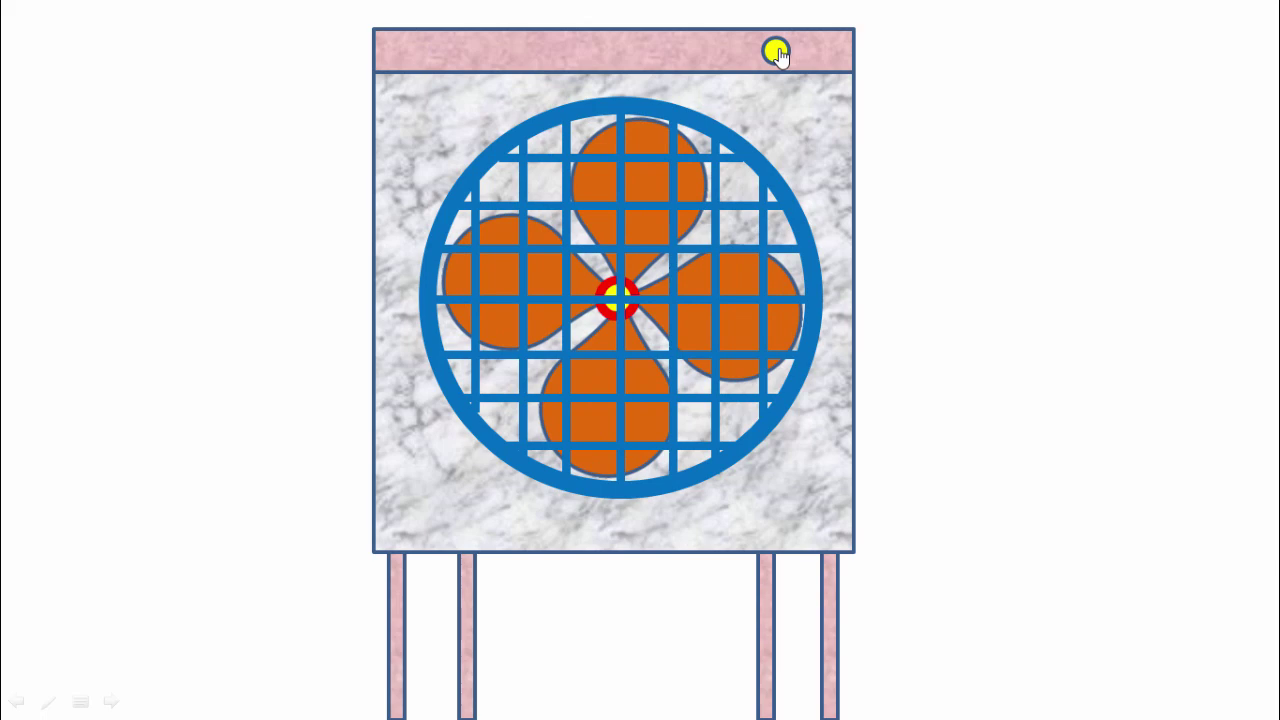
key(Escape)
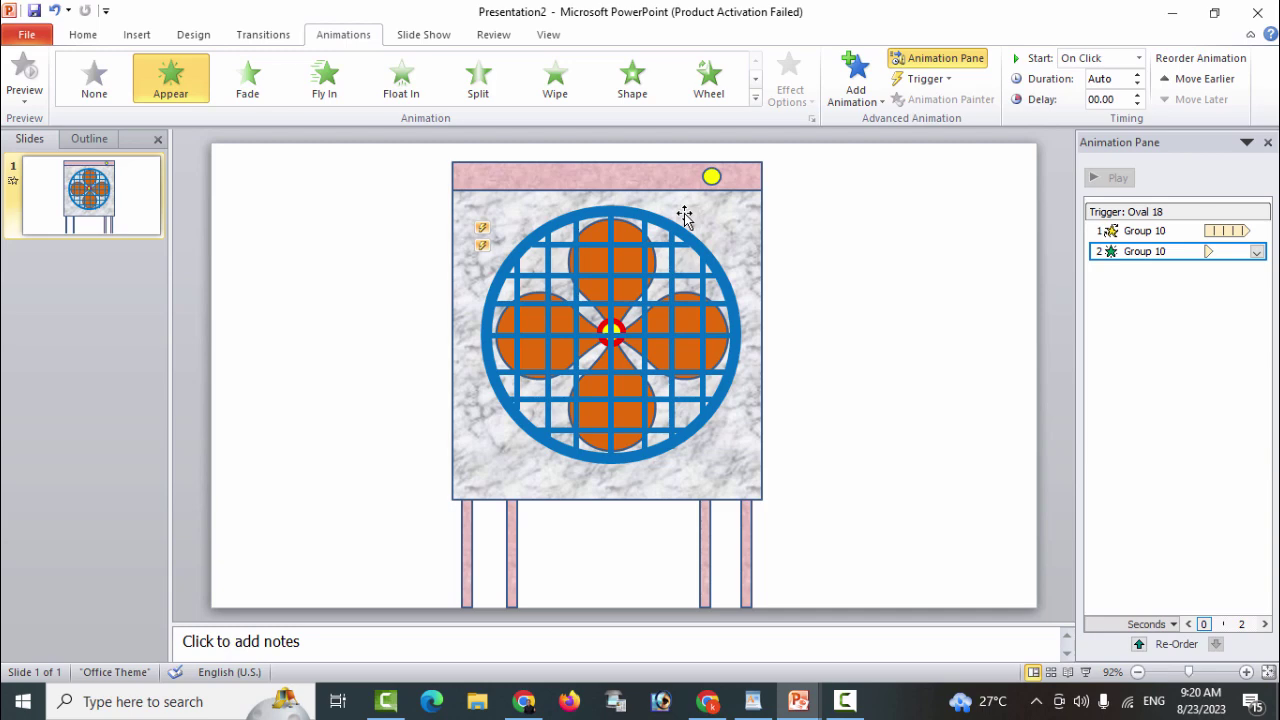
In YouTube, change the search to 'cooler animation video powerpoint' and run it
key(alt+Tab)
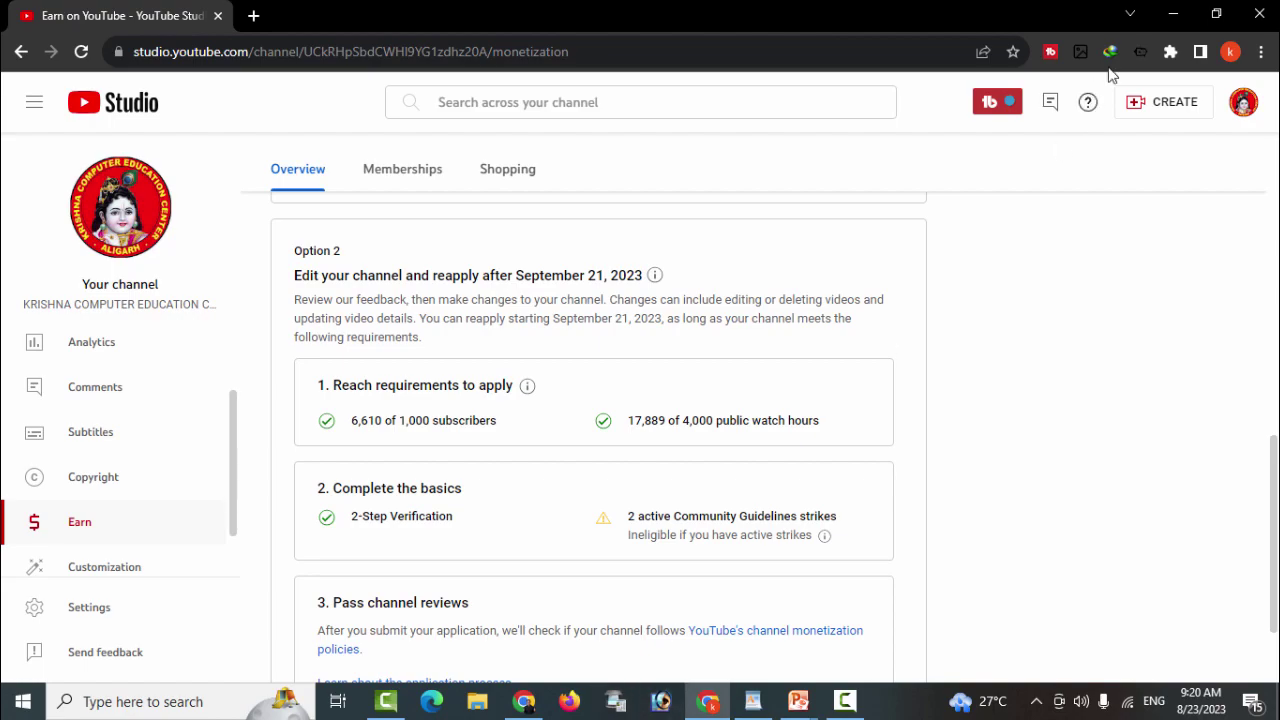
click(1173, 14)
click(522, 706)
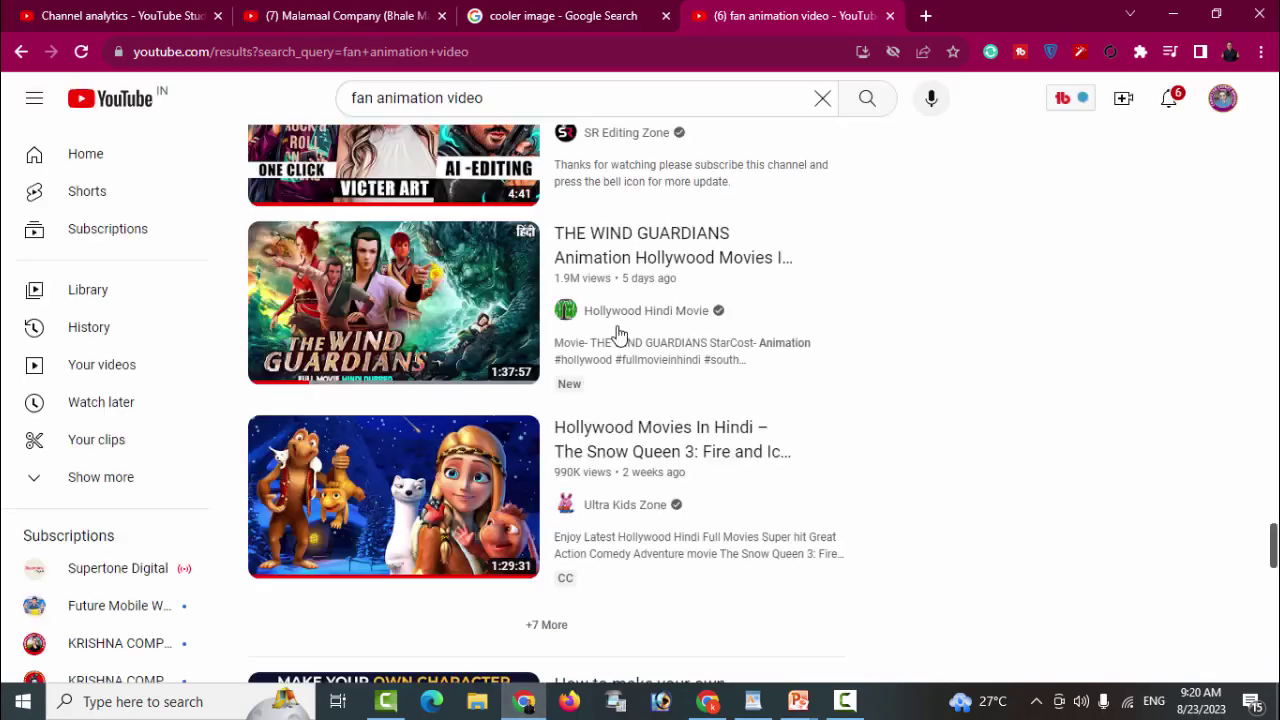
drag(503, 98, 307, 97)
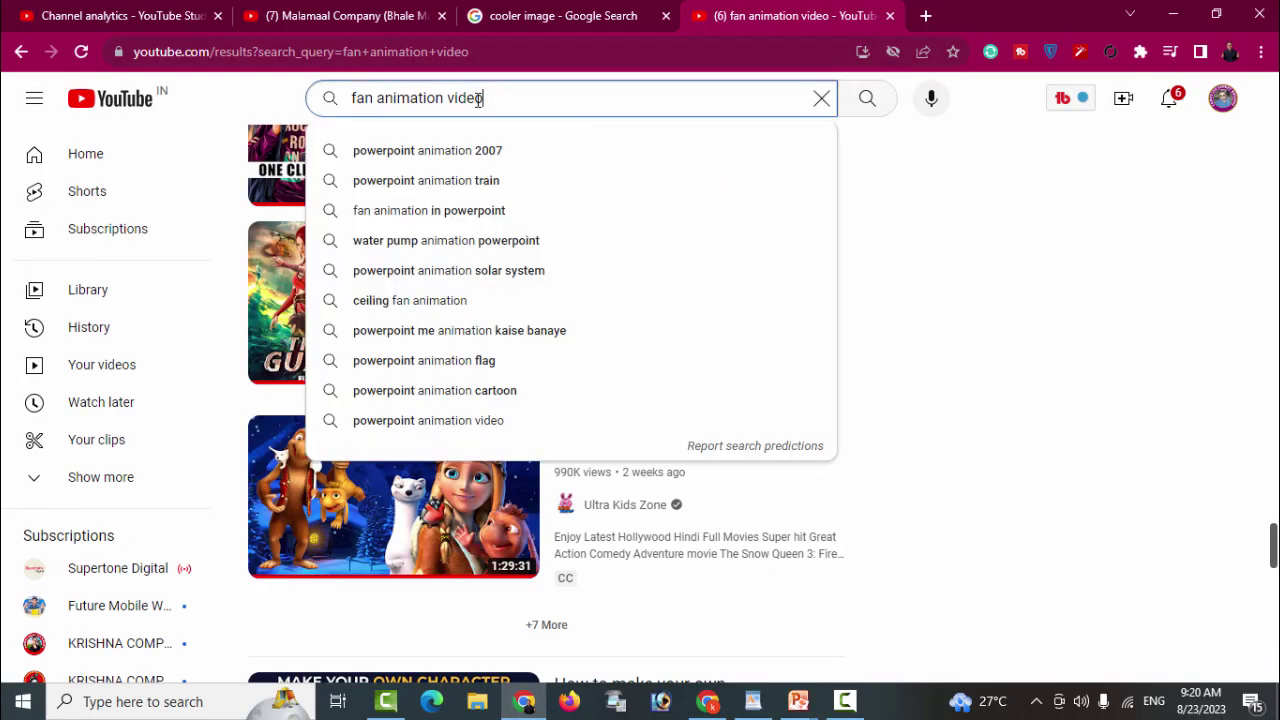
click(307, 97)
key(Delete)
key(Delete)
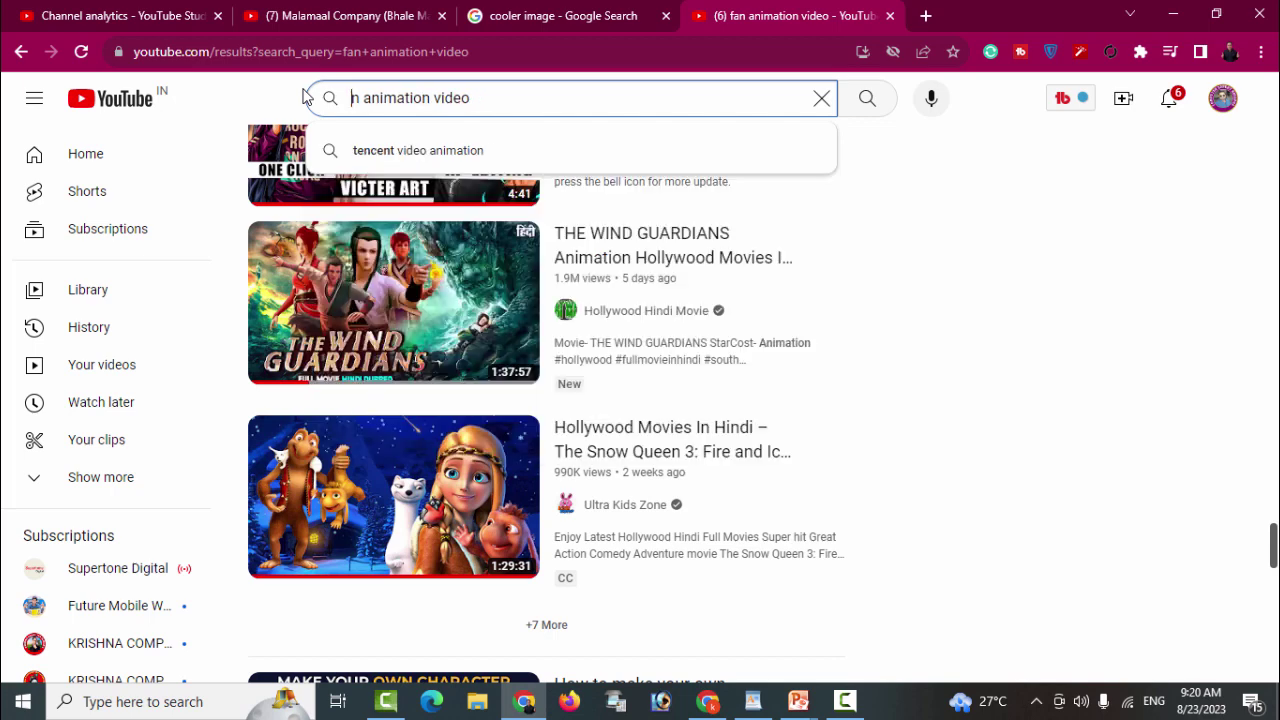
key(Delete)
text(c)
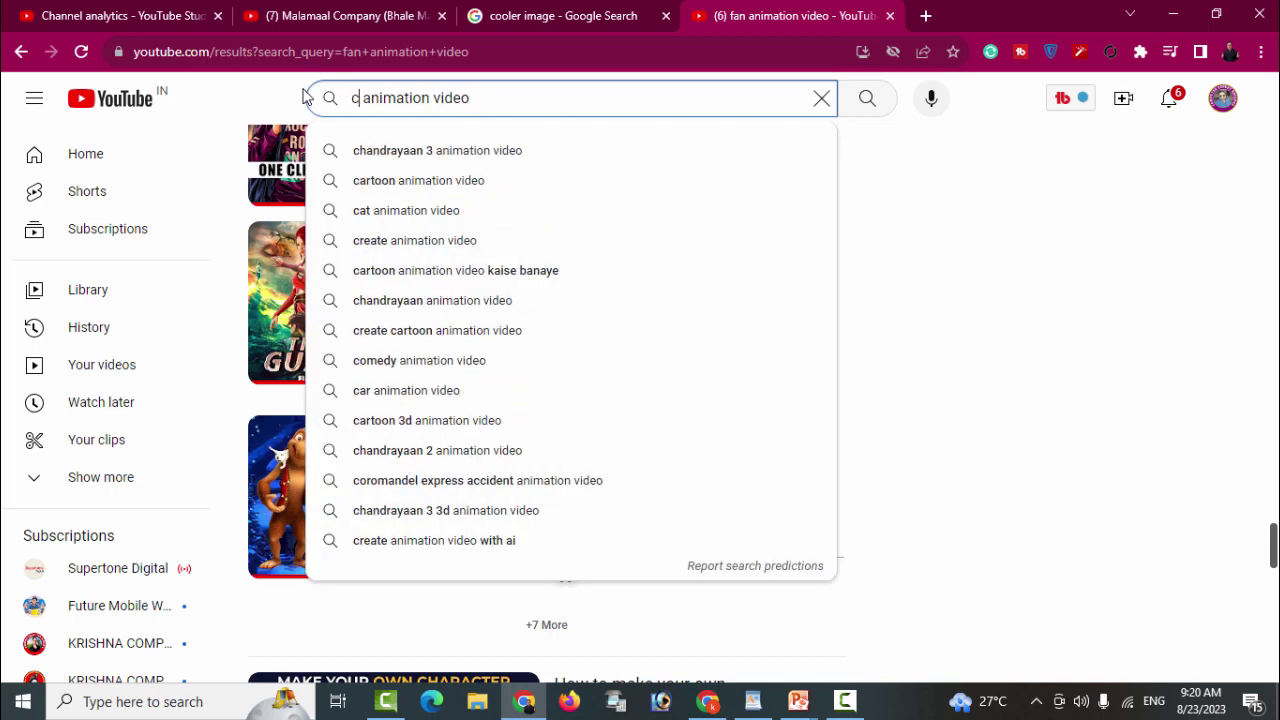
text(ooler)
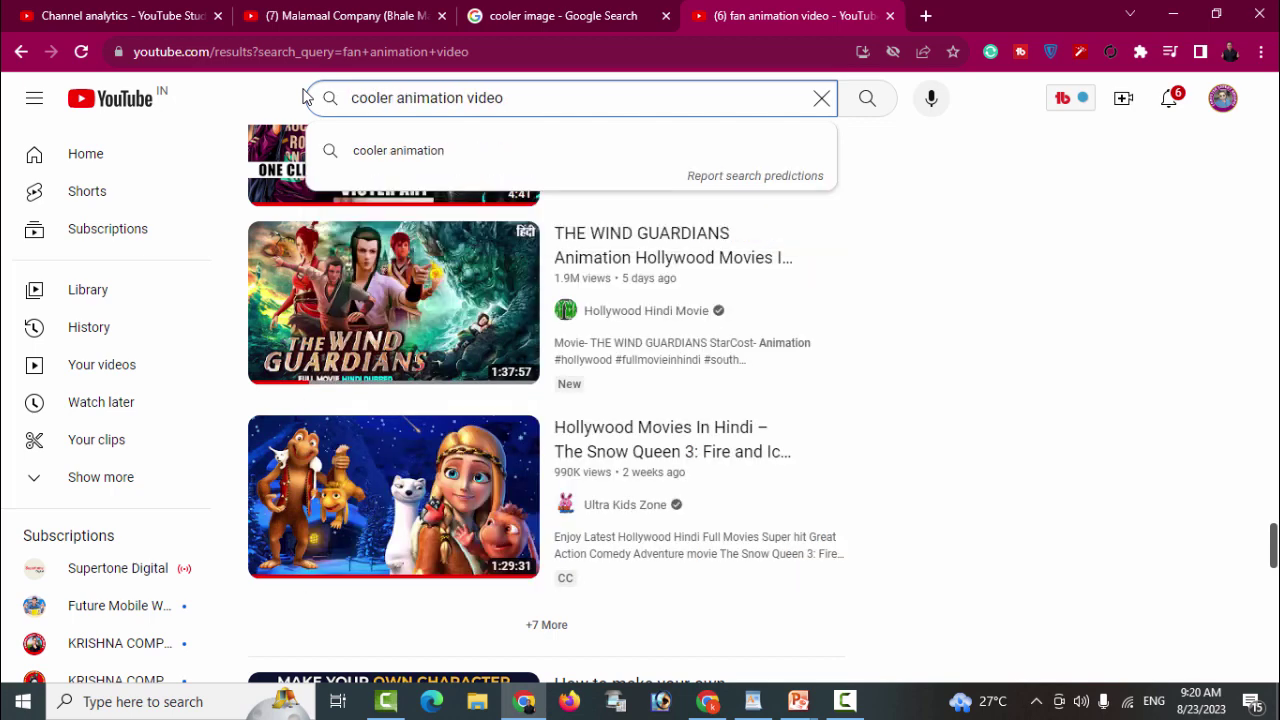
key(Return)
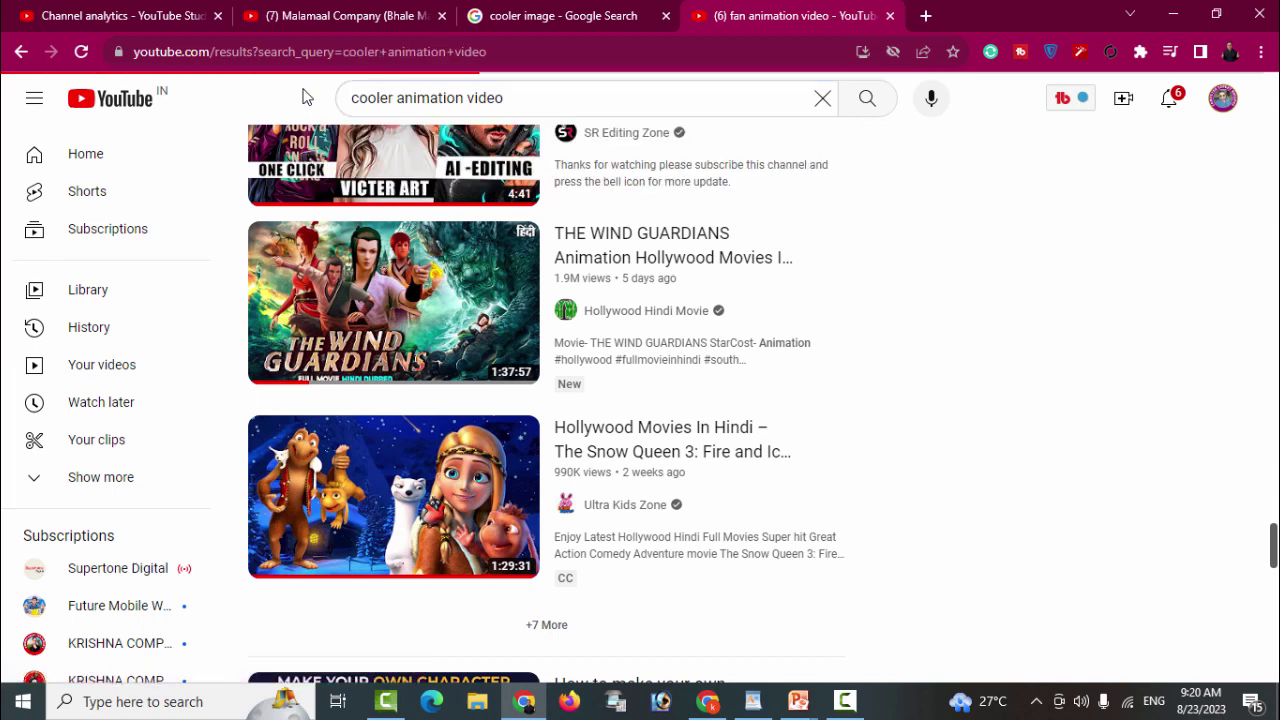
click(505, 101)
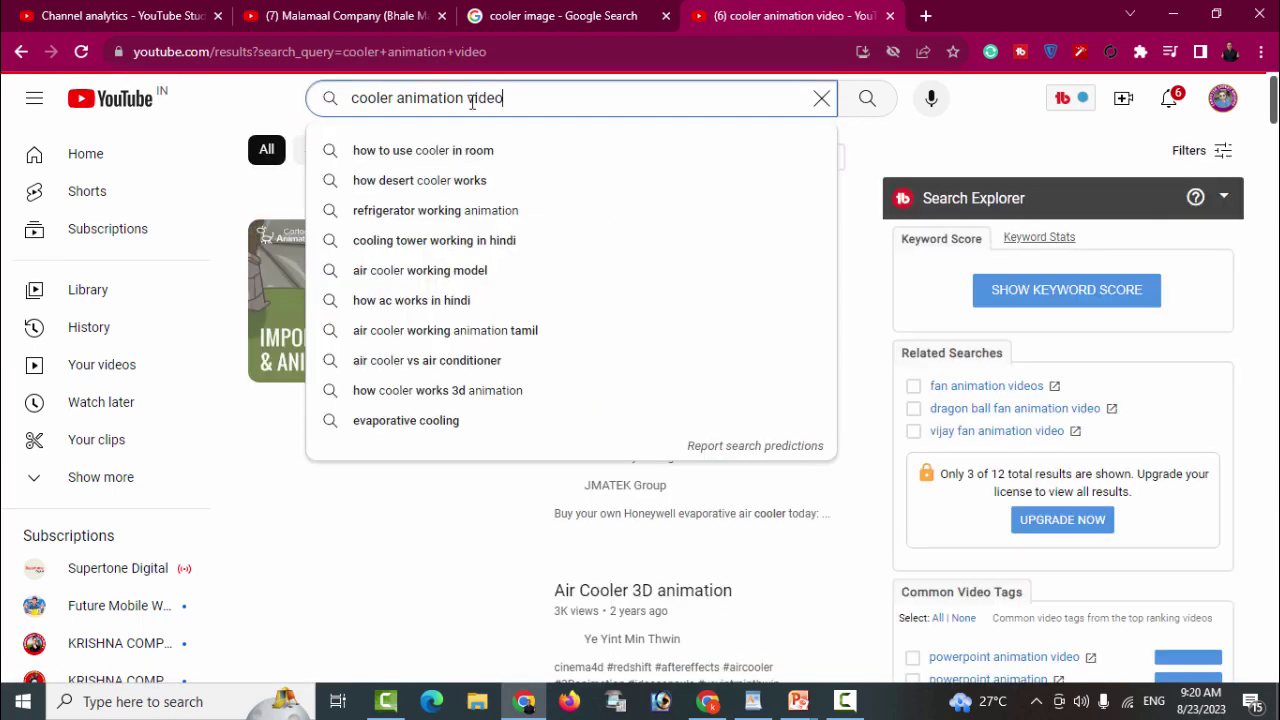
text(powerpoi)
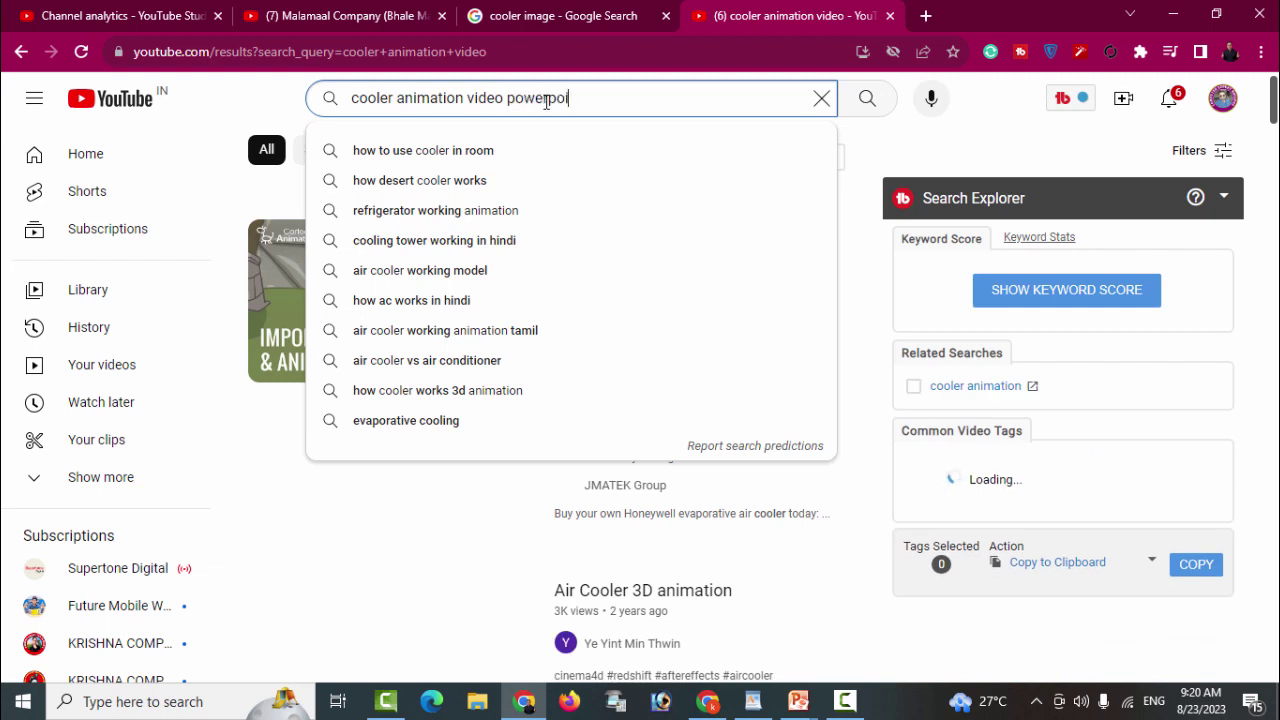
text(nt)
key(Return)
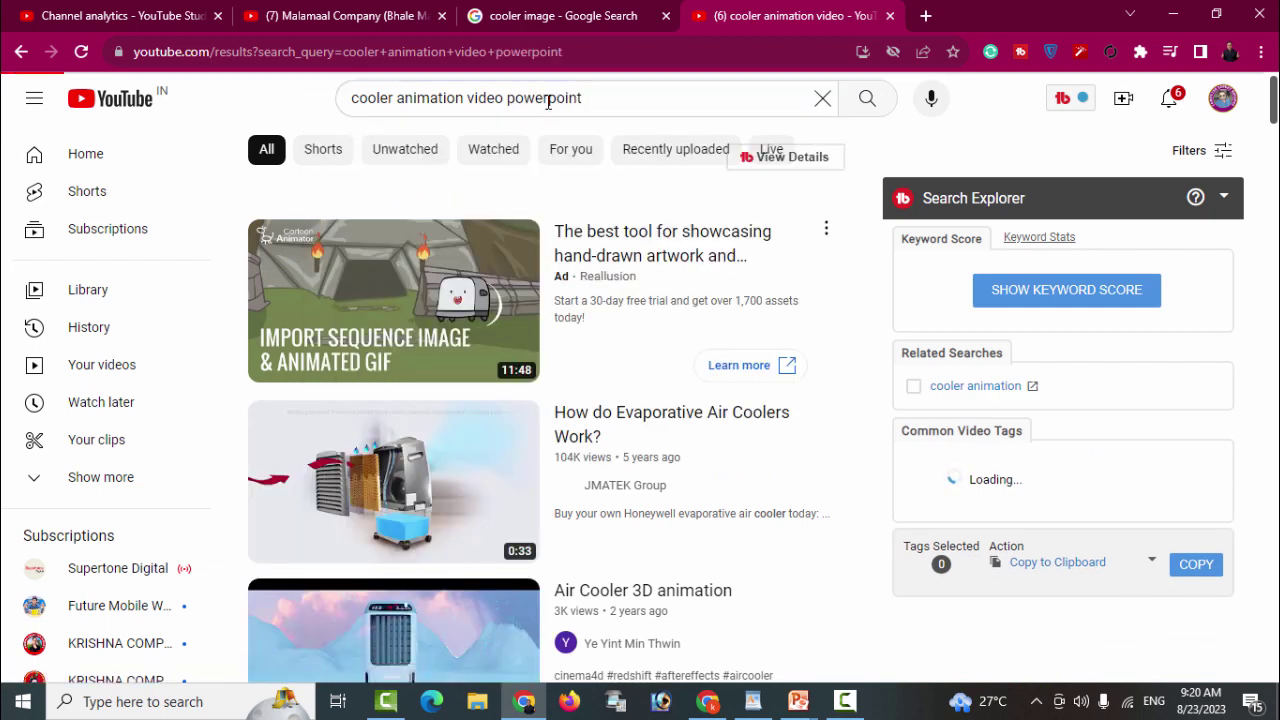
Scroll down through the results and back up, then minimize Chrome
scroll(1272, 130, down, 5)
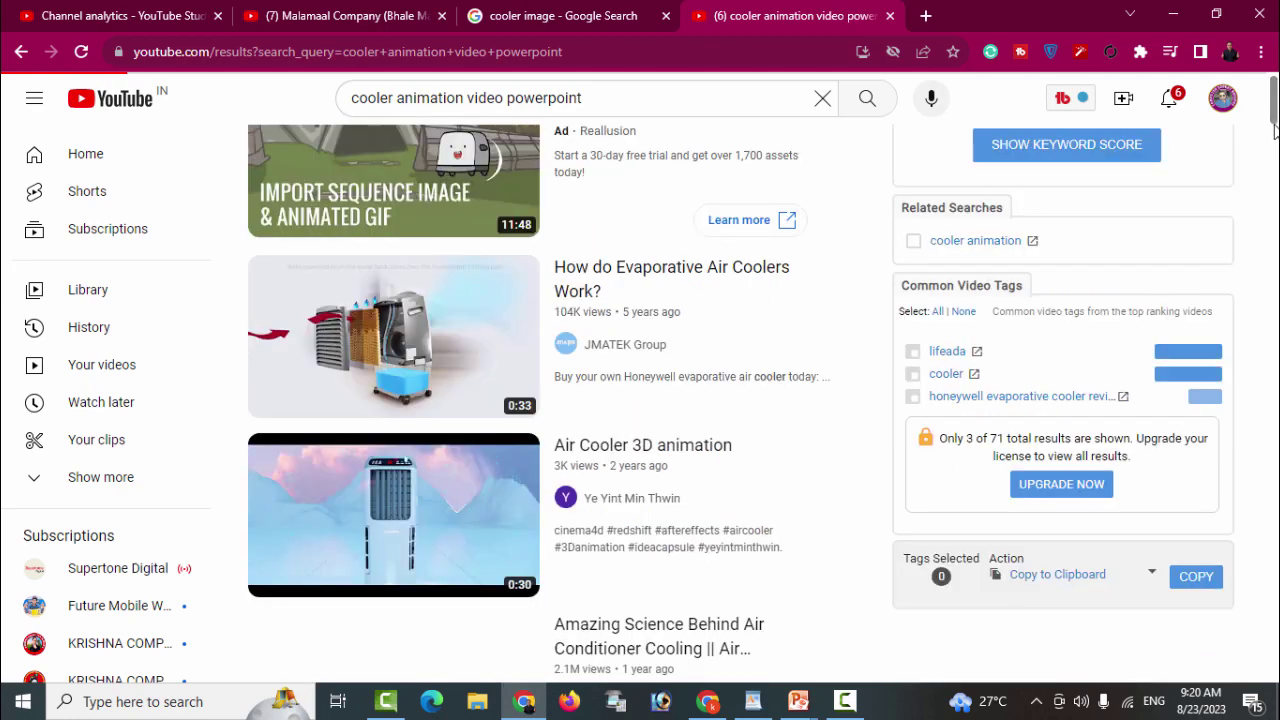
scroll(1274, 88, up, 2)
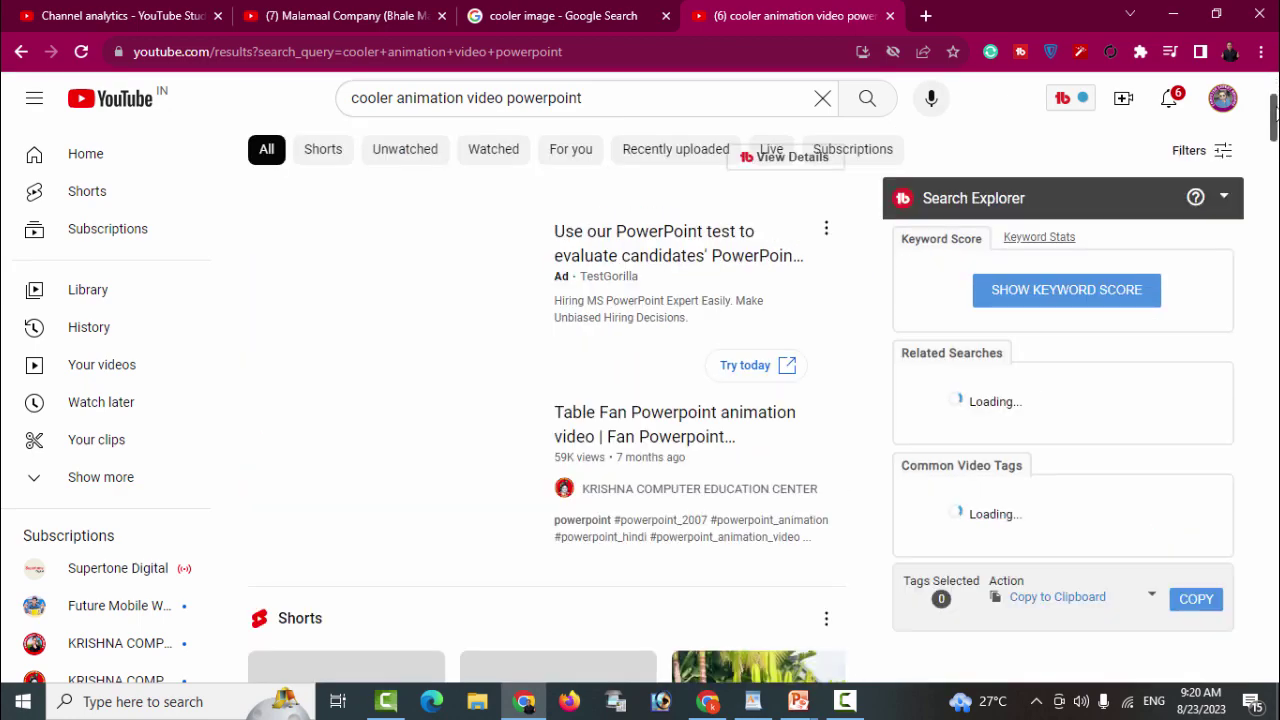
scroll(1274, 100, down, 2)
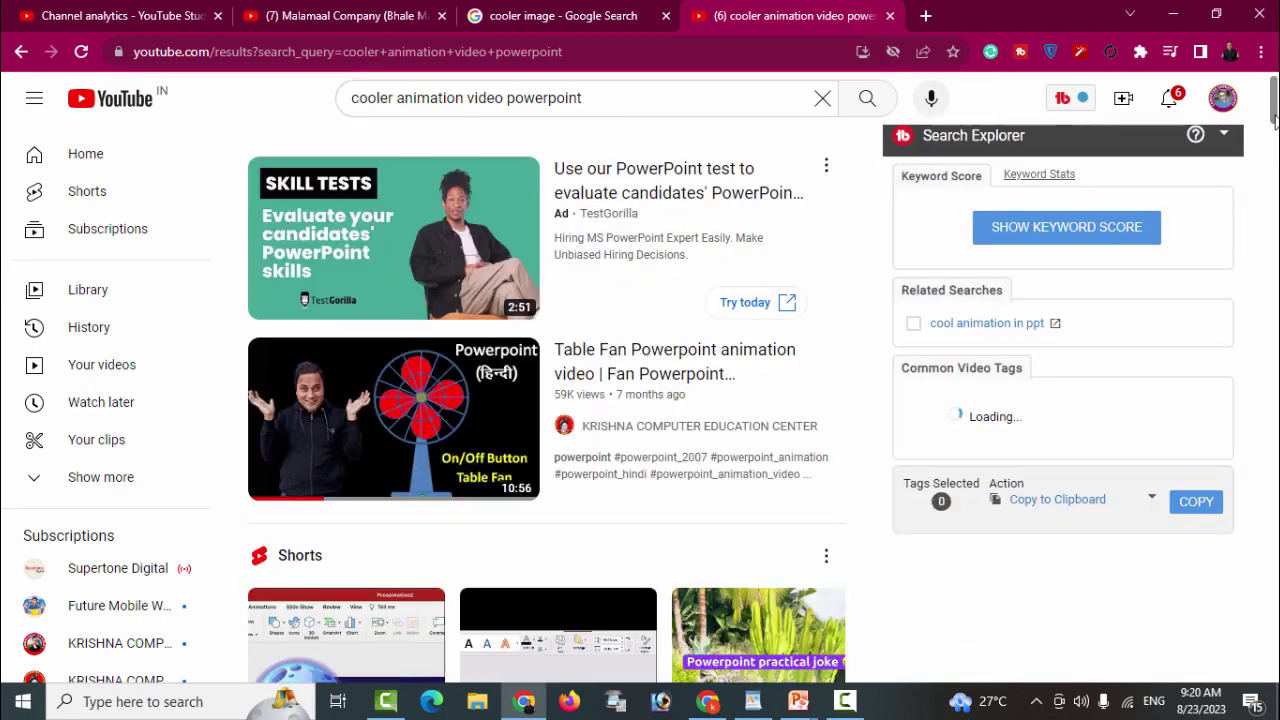
scroll(1274, 120, down, 2)
scroll(1275, 150, down, 2)
scroll(1275, 160, down, 1)
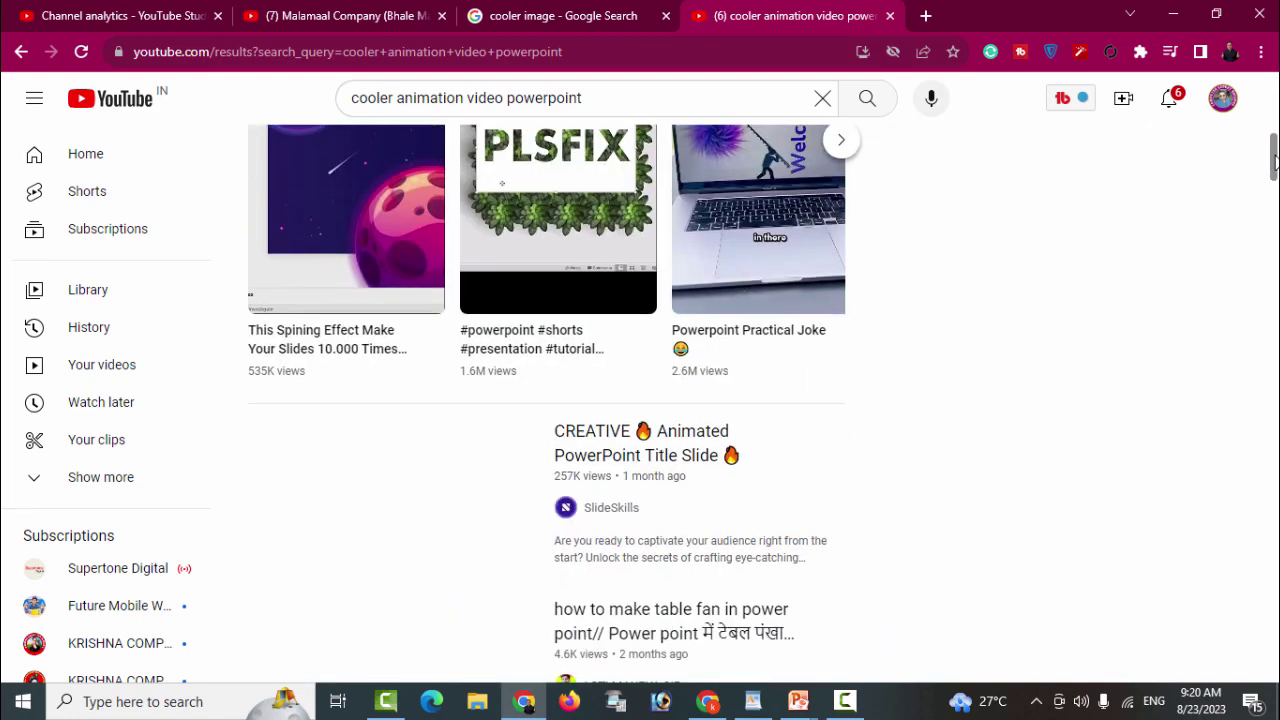
scroll(1275, 160, down, 2)
scroll(550, 400, down, 2)
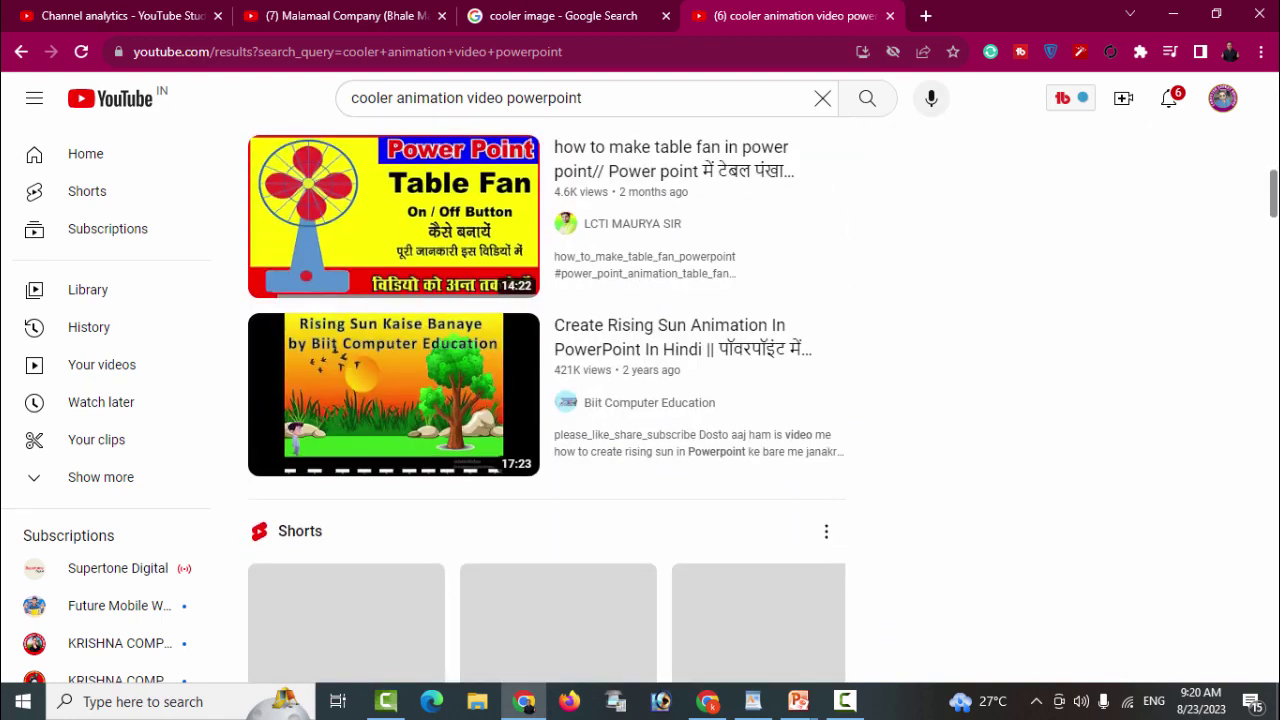
scroll(550, 400, down, 4)
scroll(546, 404, down, 3)
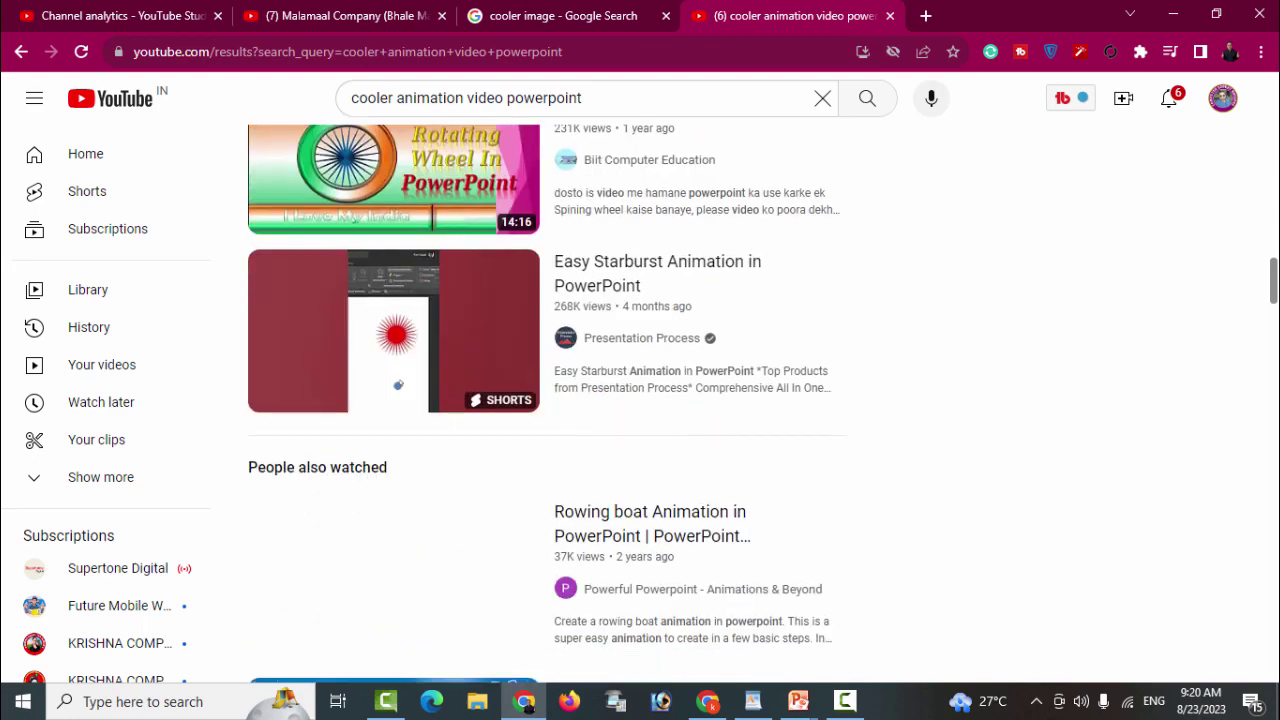
scroll(546, 404, down, 2)
scroll(546, 404, down, 2)
scroll(546, 404, down, 3)
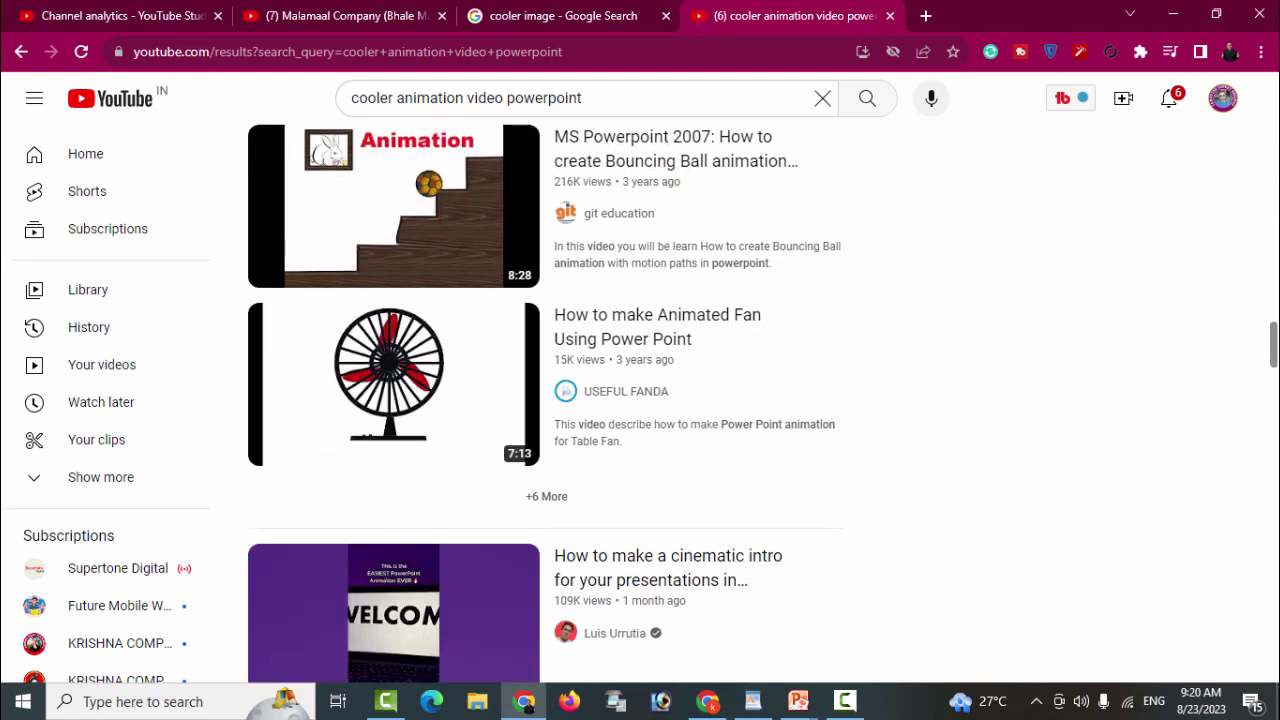
scroll(546, 404, up, 2)
scroll(546, 404, up, 8)
scroll(546, 404, up, 8)
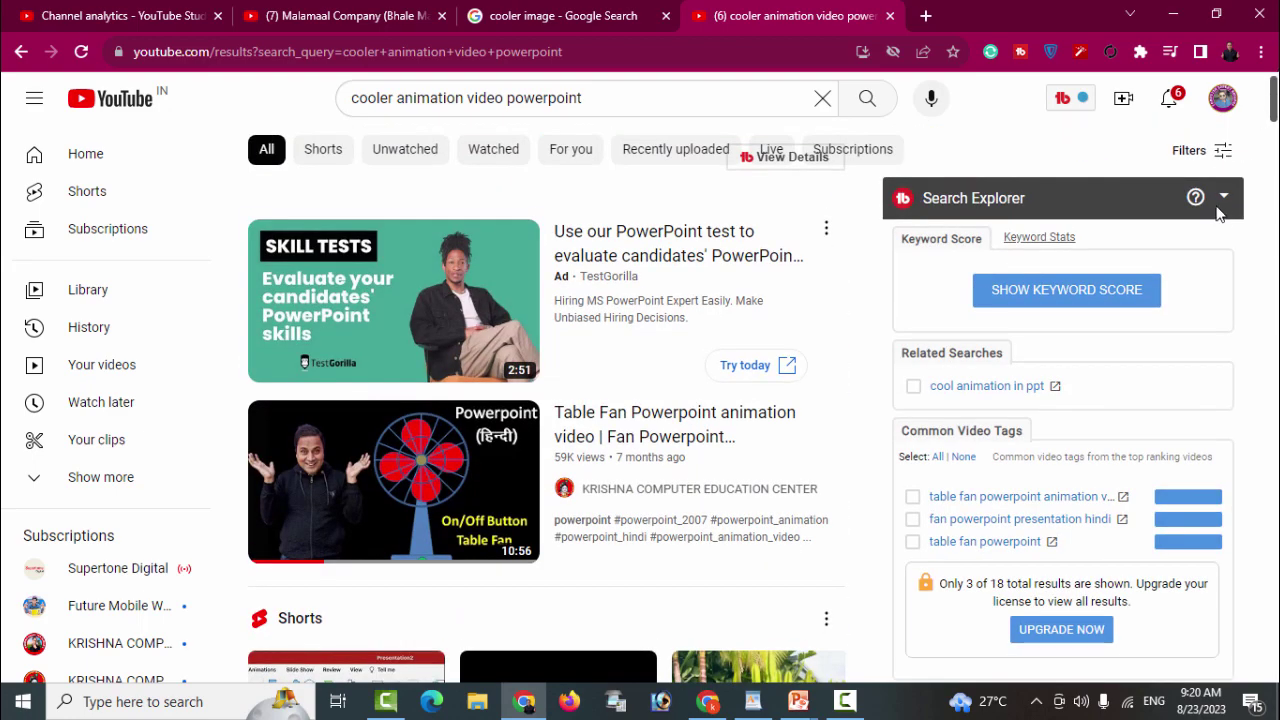
click(1184, 12)
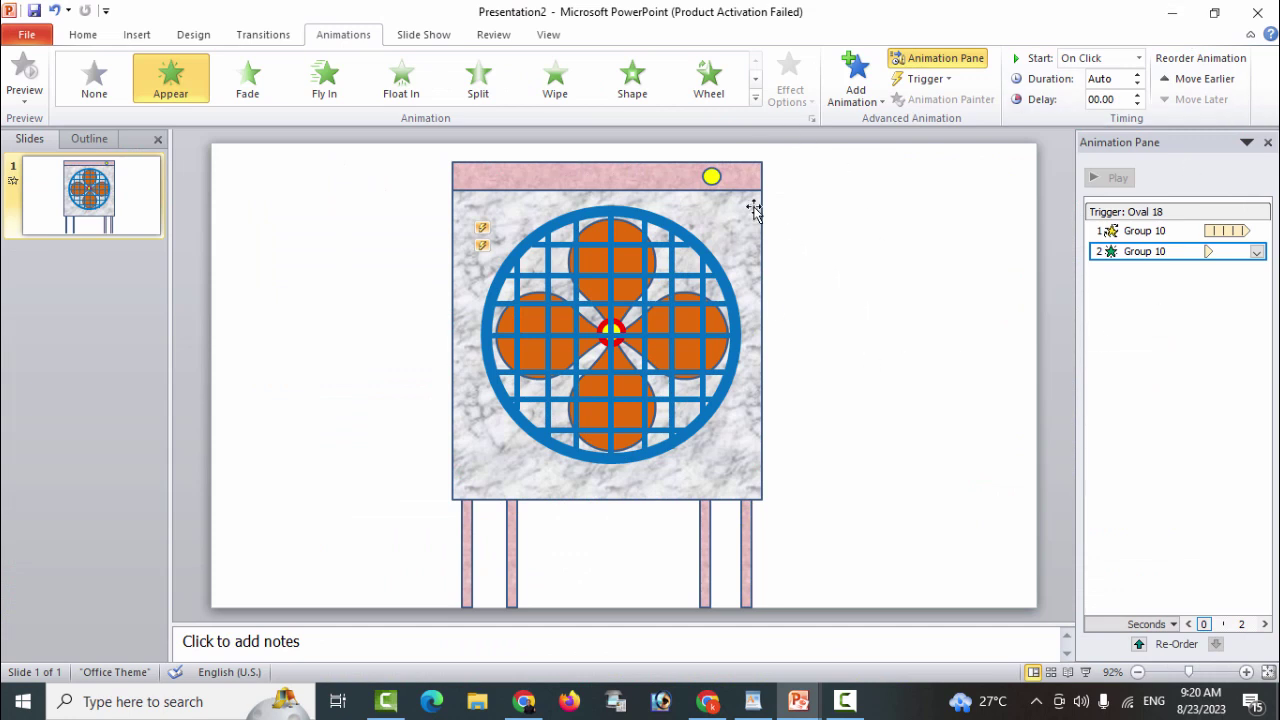
Add an Object Color emphasis effect to the yellow Oval 18 and start the show
click(711, 177)
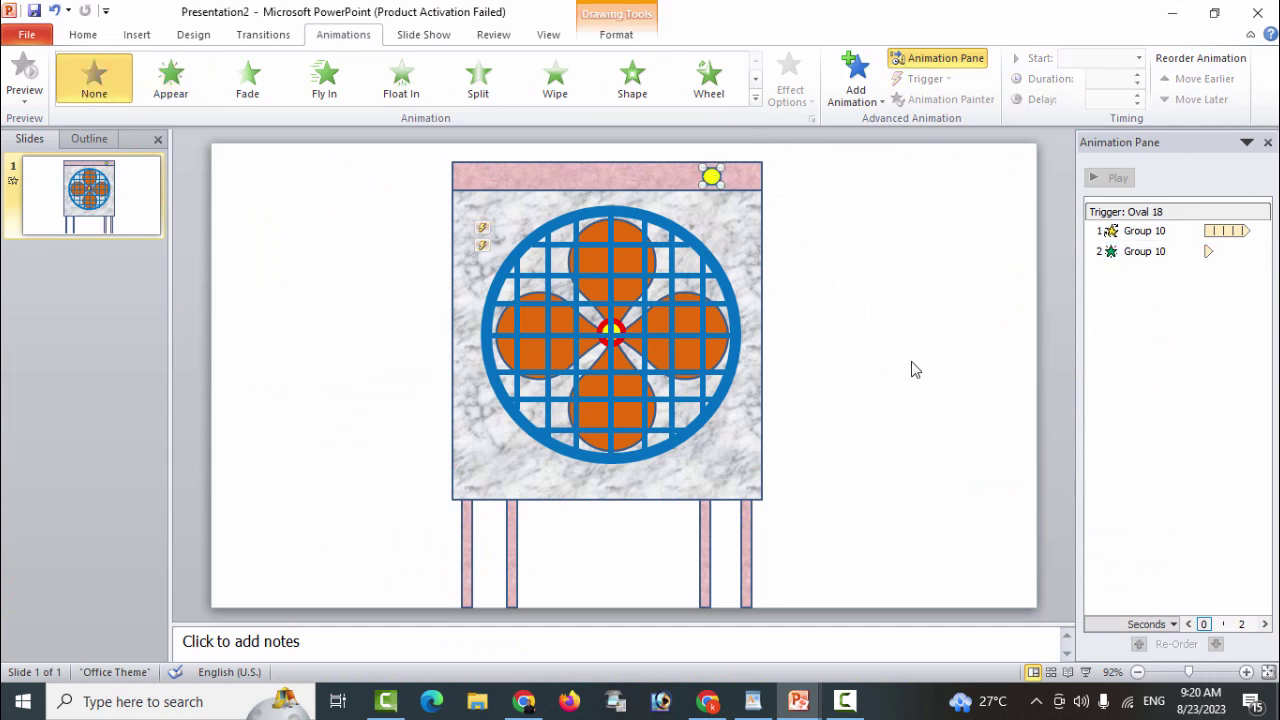
click(857, 108)
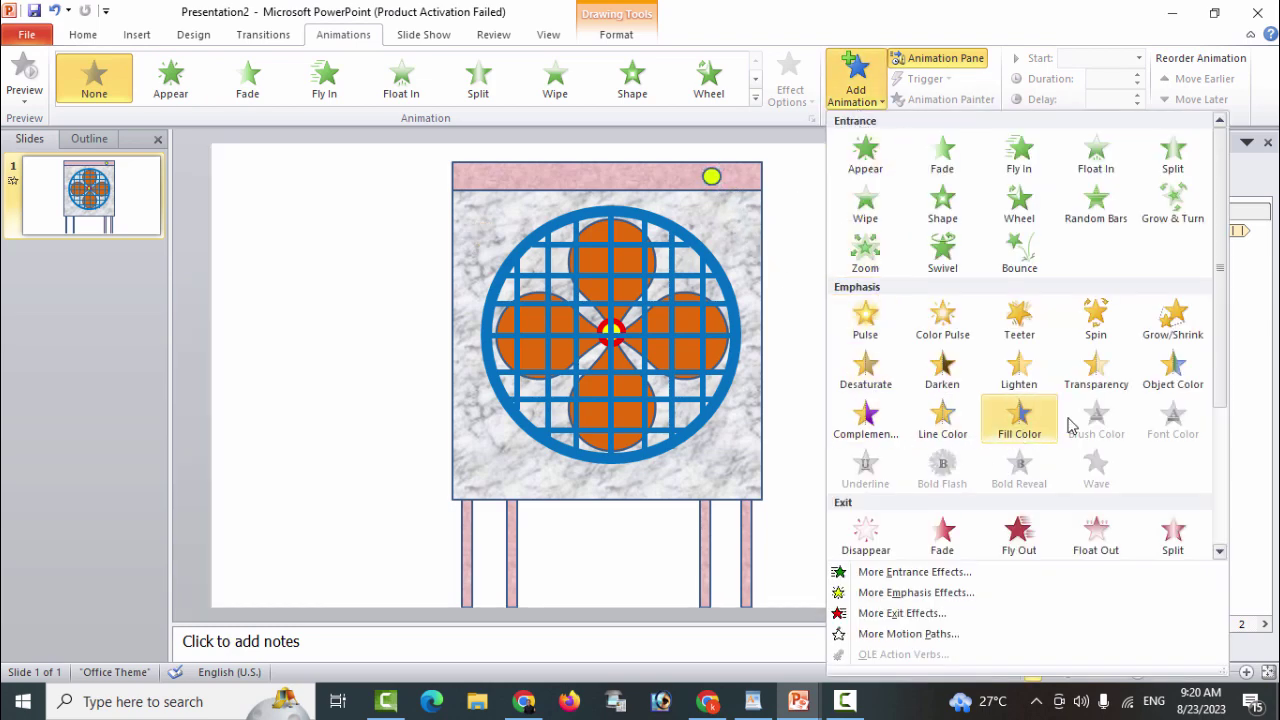
click(1176, 394)
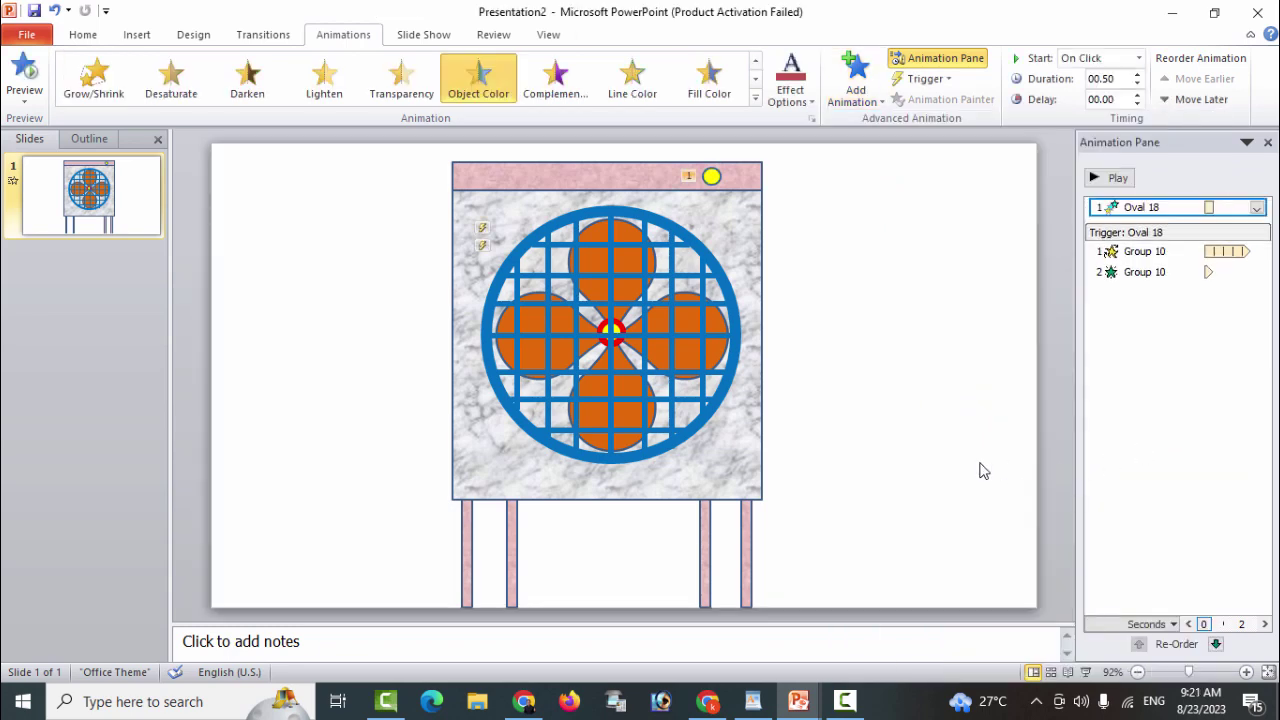
key(F5)
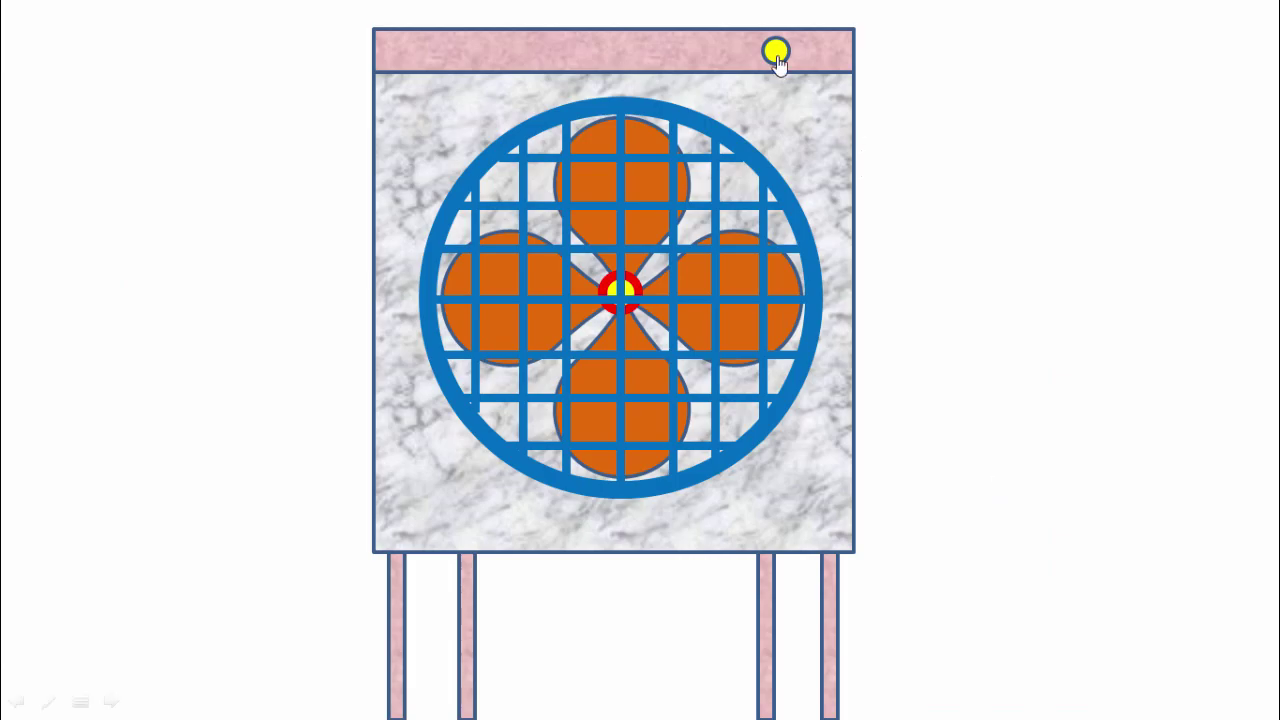
Click the yellow indicator in the show to spin the fan, then exit with Esc
click(777, 58)
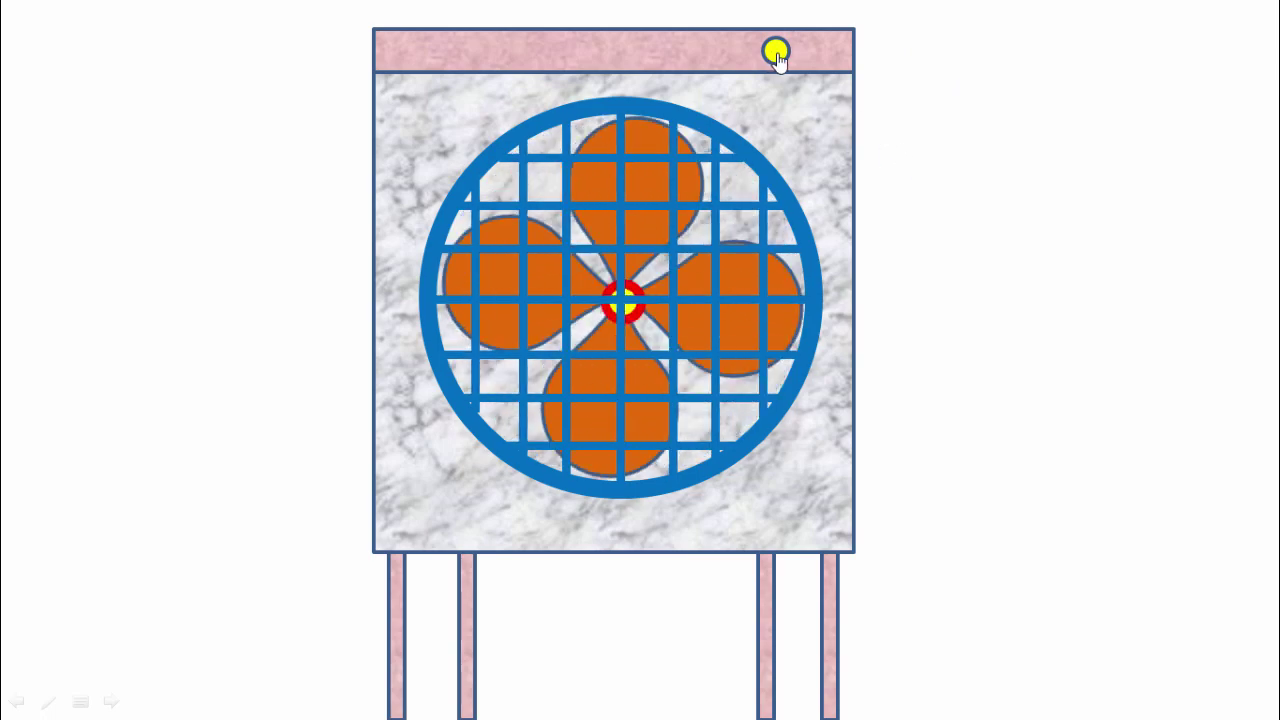
key(Escape)
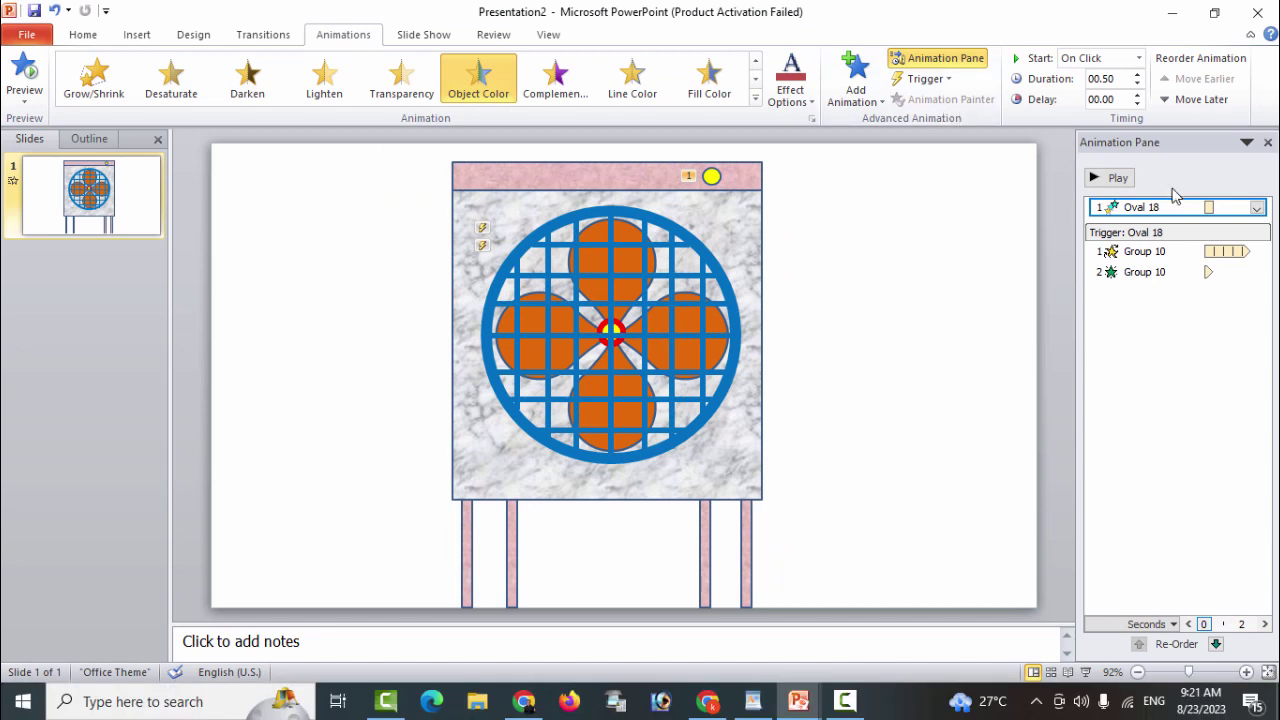
Set the Object Color effect's trigger to start on click of Oval 18
click(1257, 208)
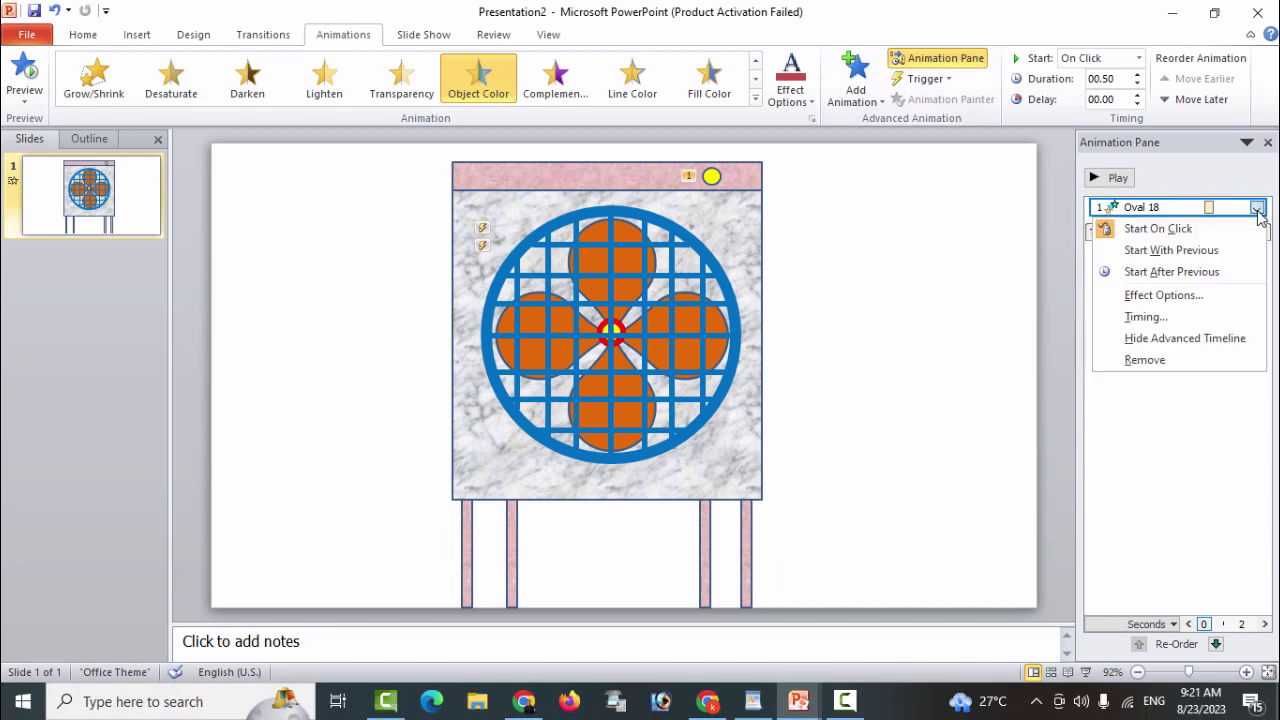
click(1145, 316)
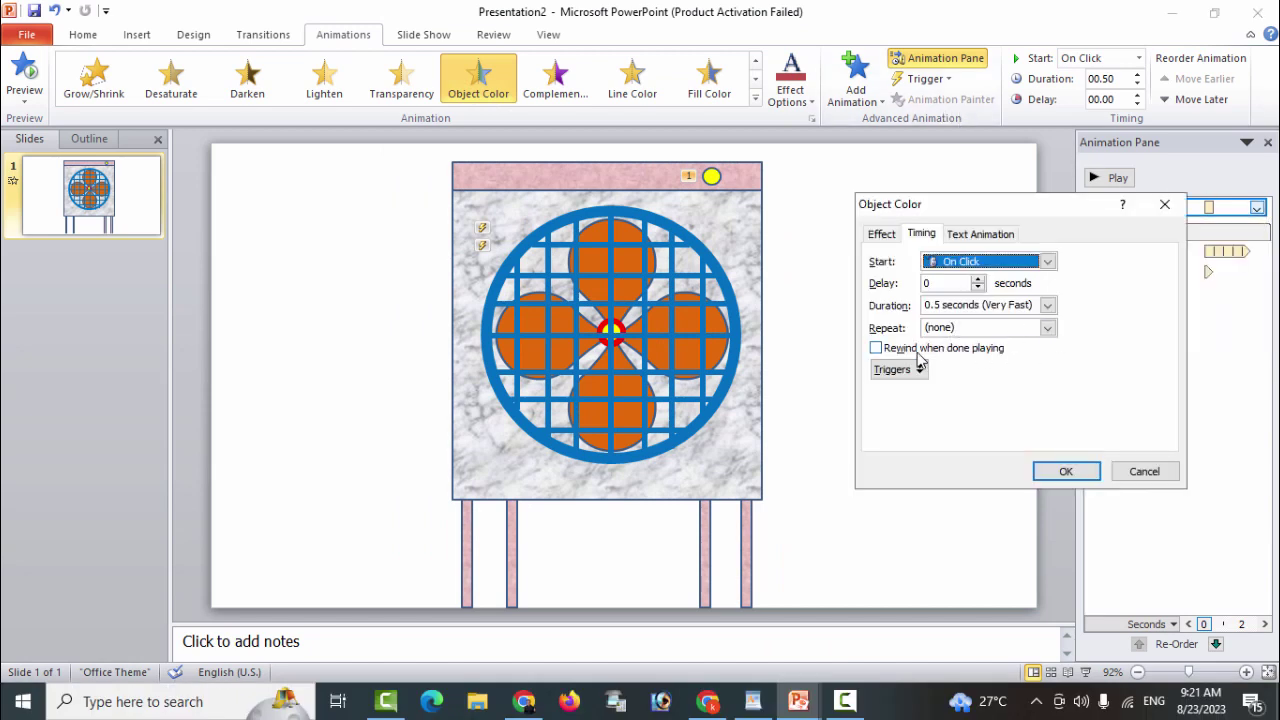
click(911, 370)
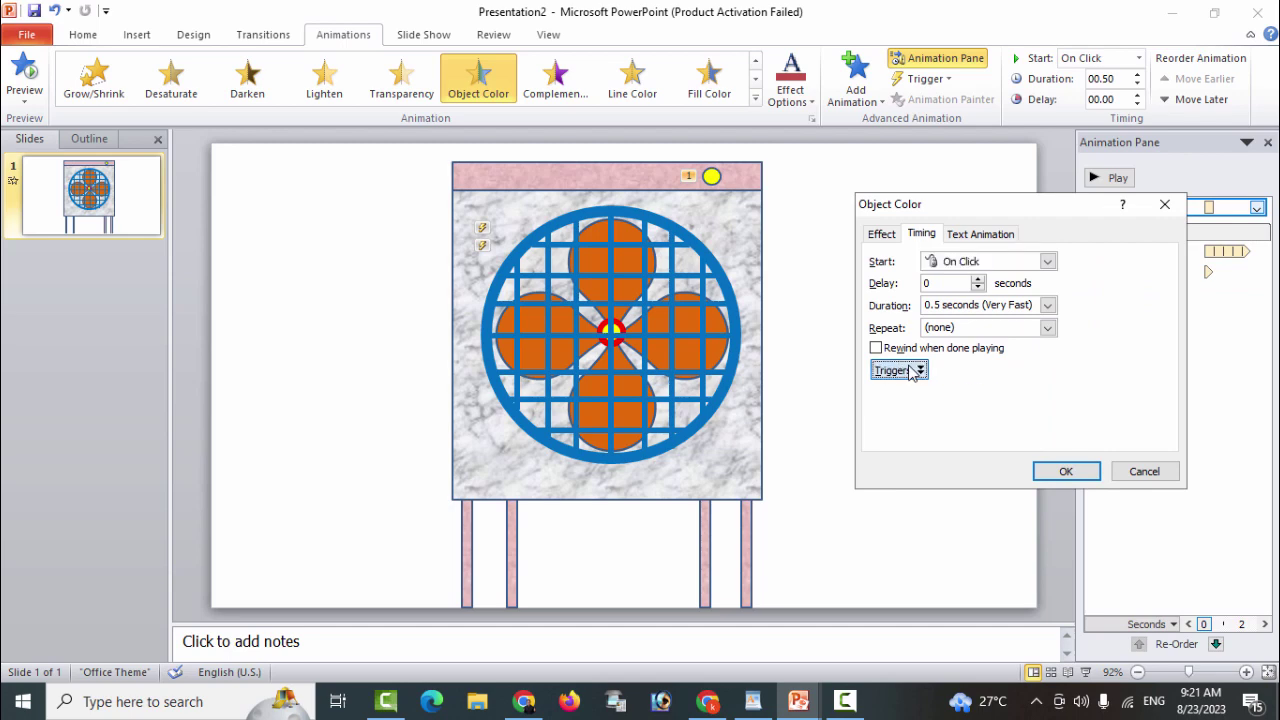
click(921, 413)
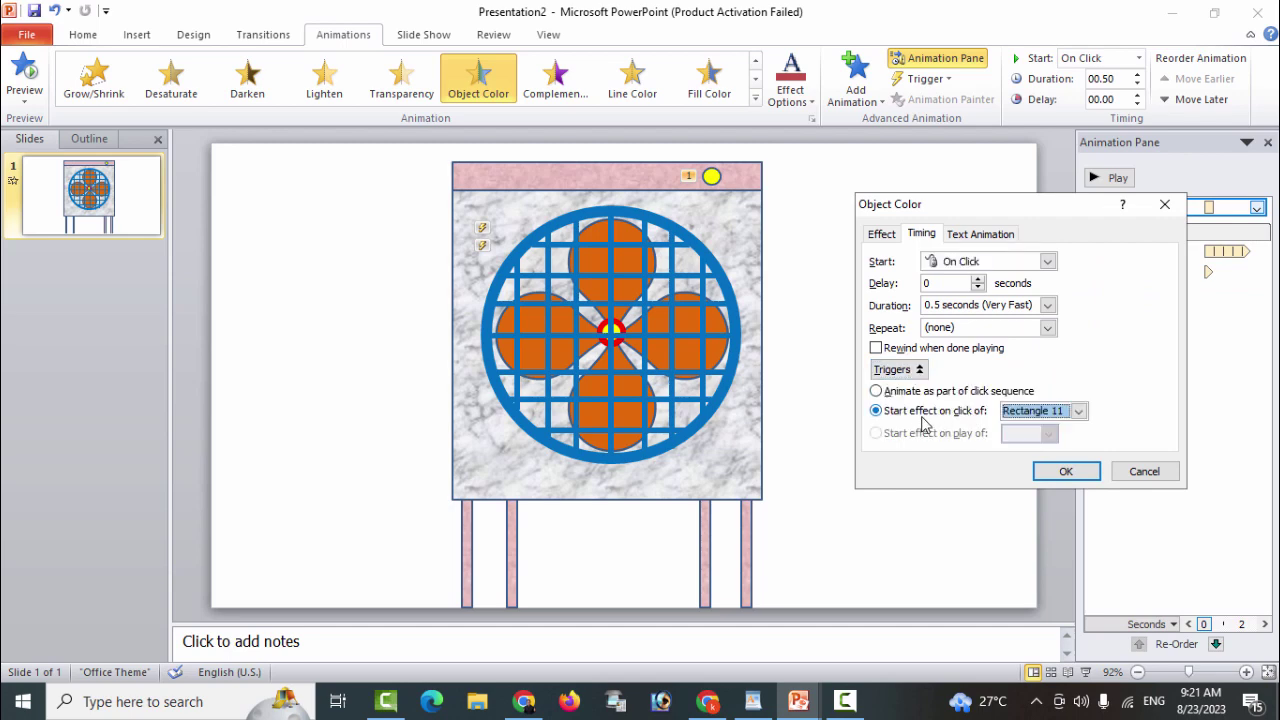
click(1078, 411)
drag(1082, 445, 1080, 465)
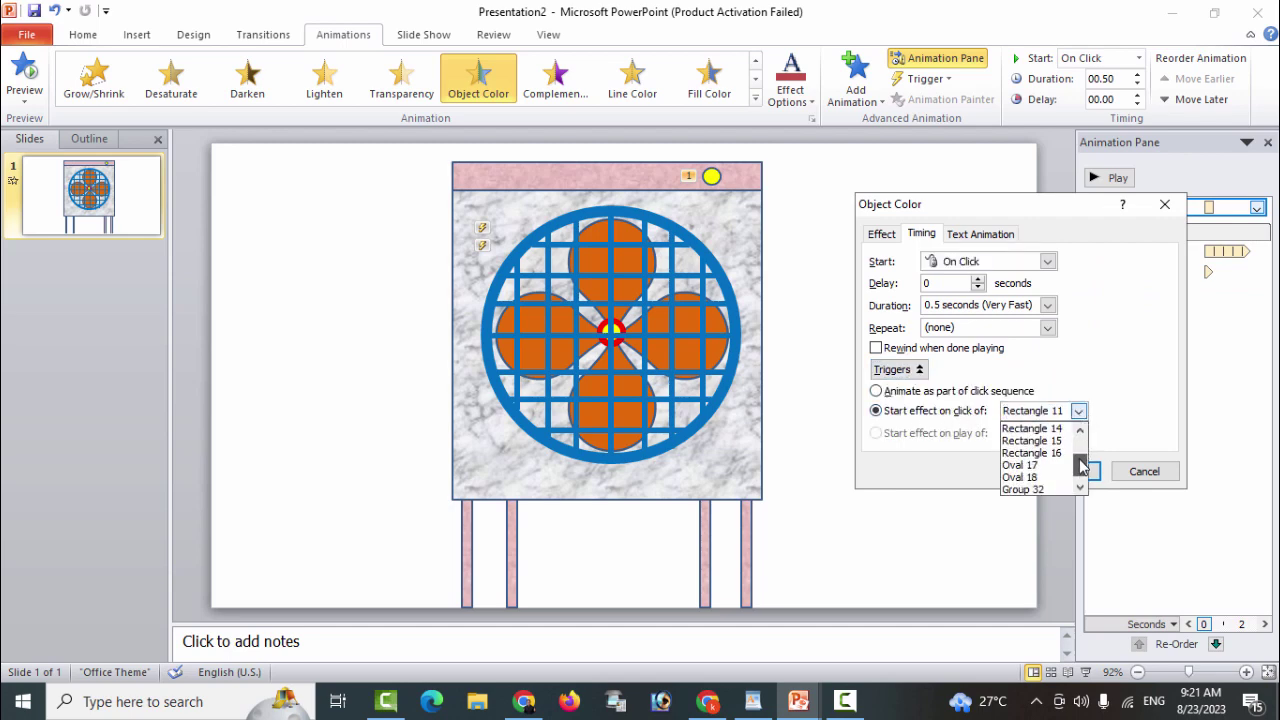
click(1030, 466)
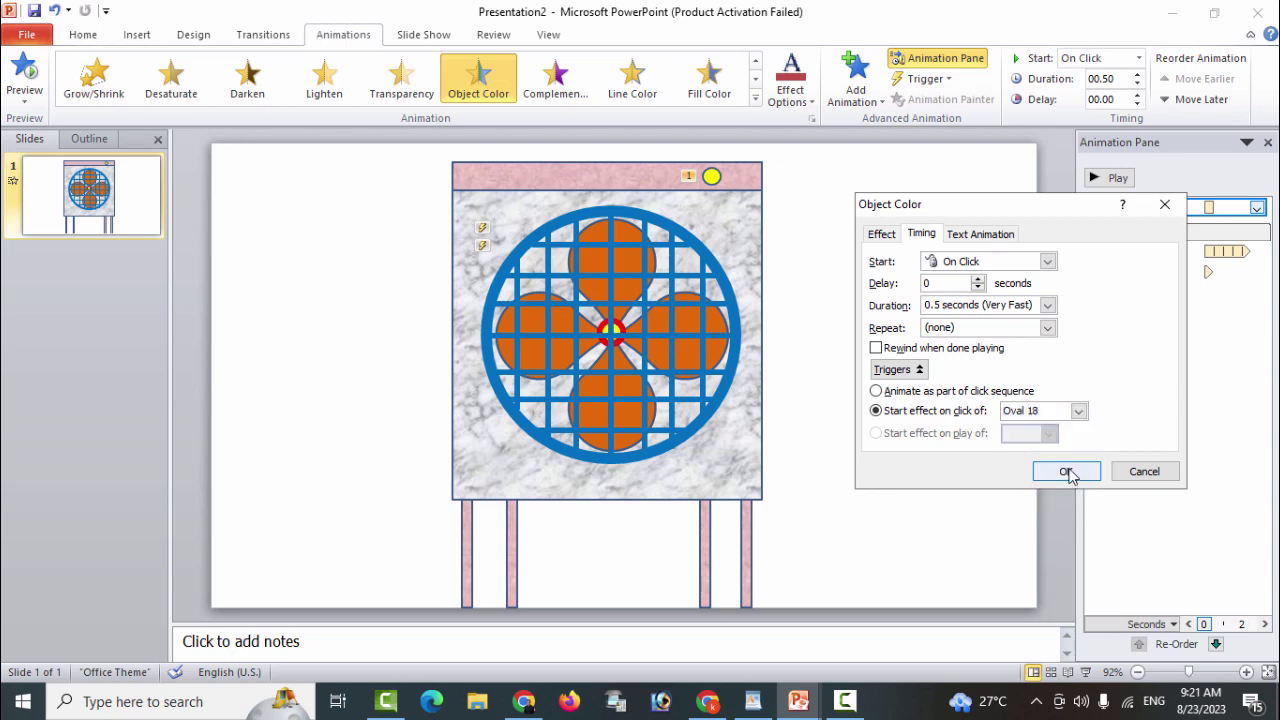
click(1066, 472)
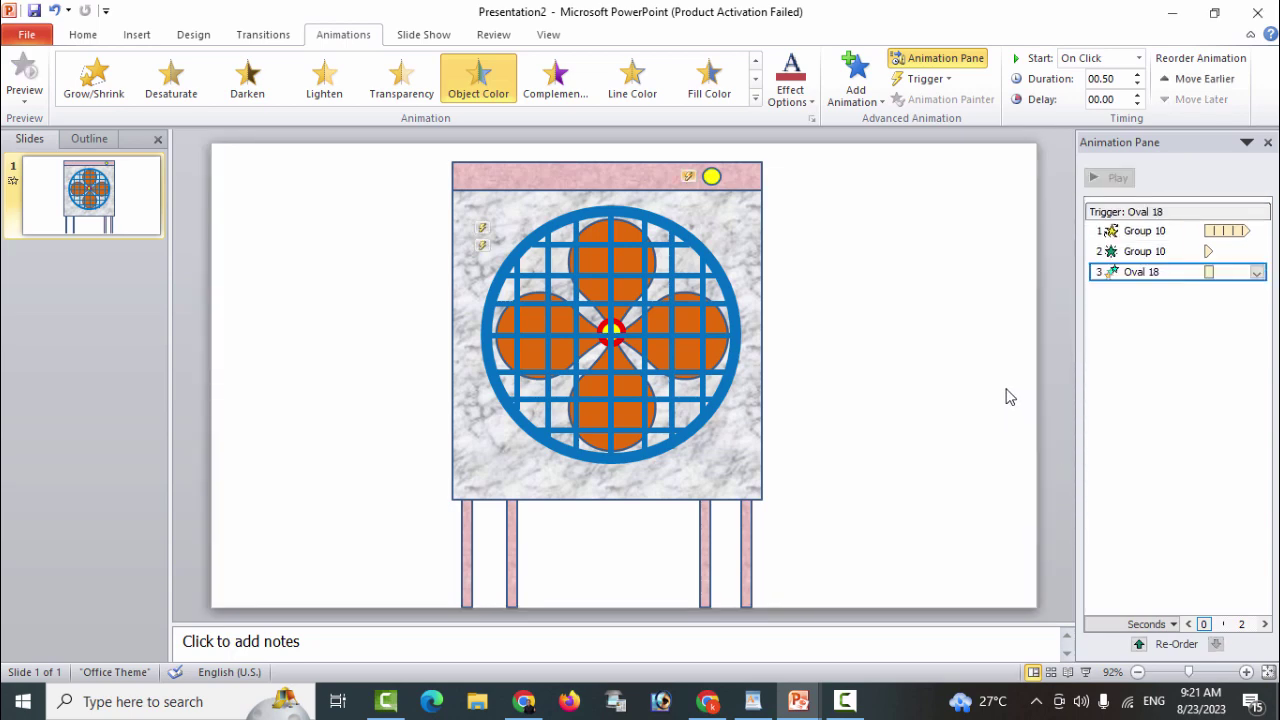
Run the slide show and click the indicator five times to check fan spin and yellow/red switching
key(F5)
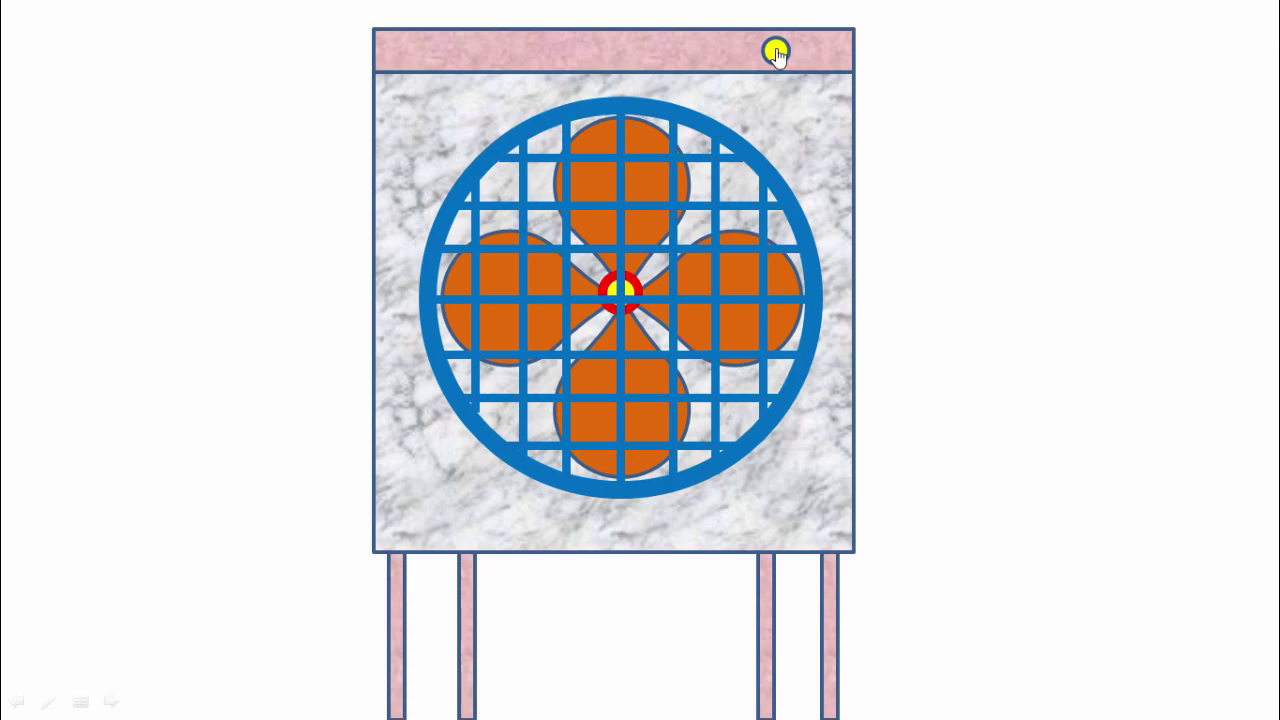
click(776, 52)
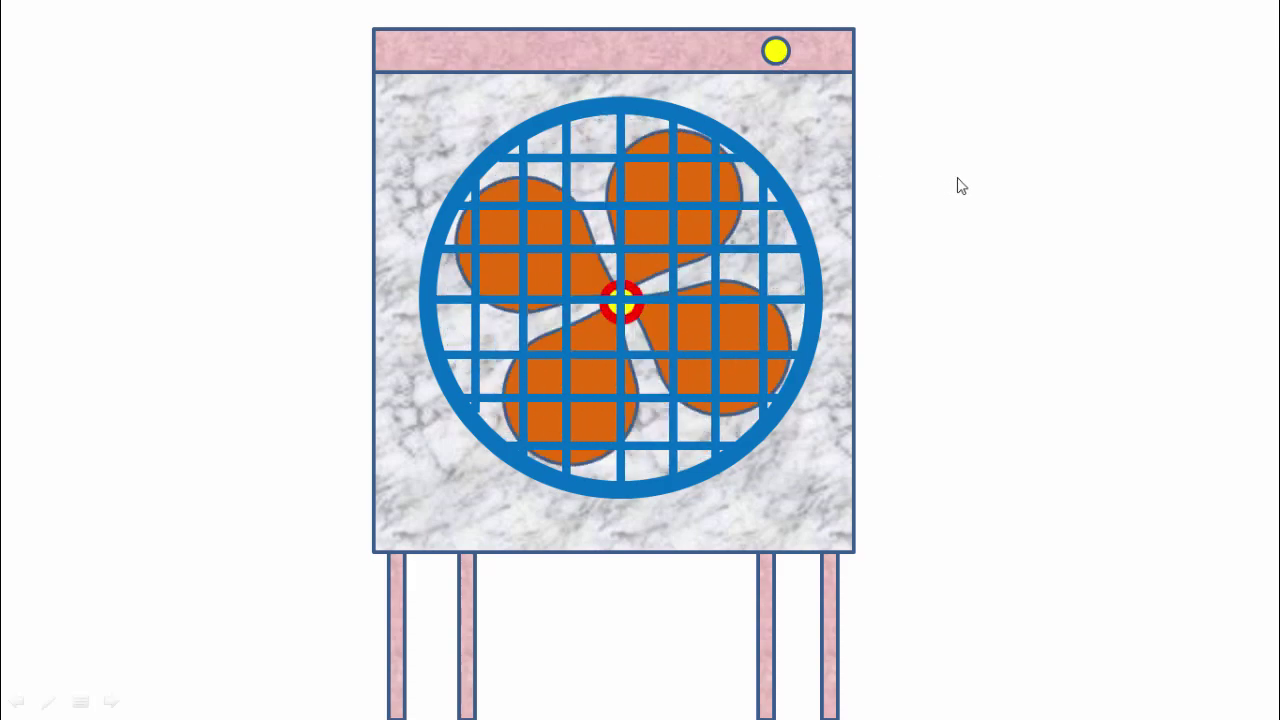
click(776, 52)
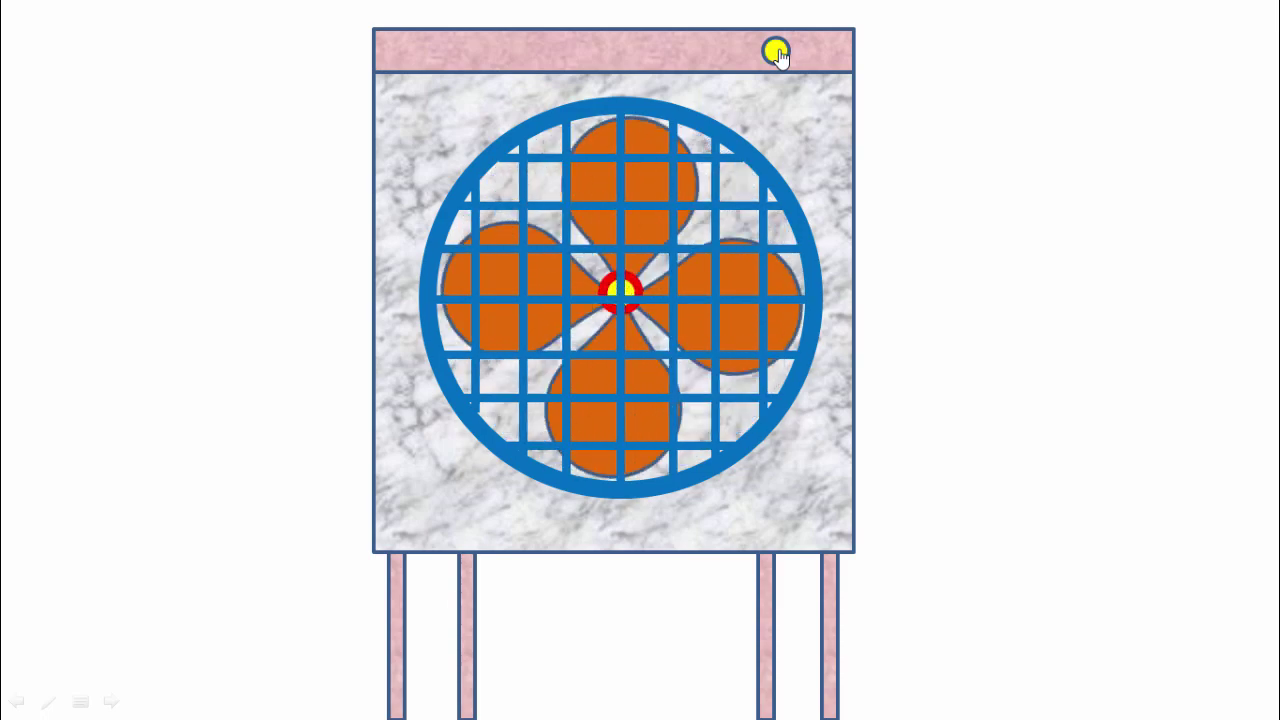
click(776, 52)
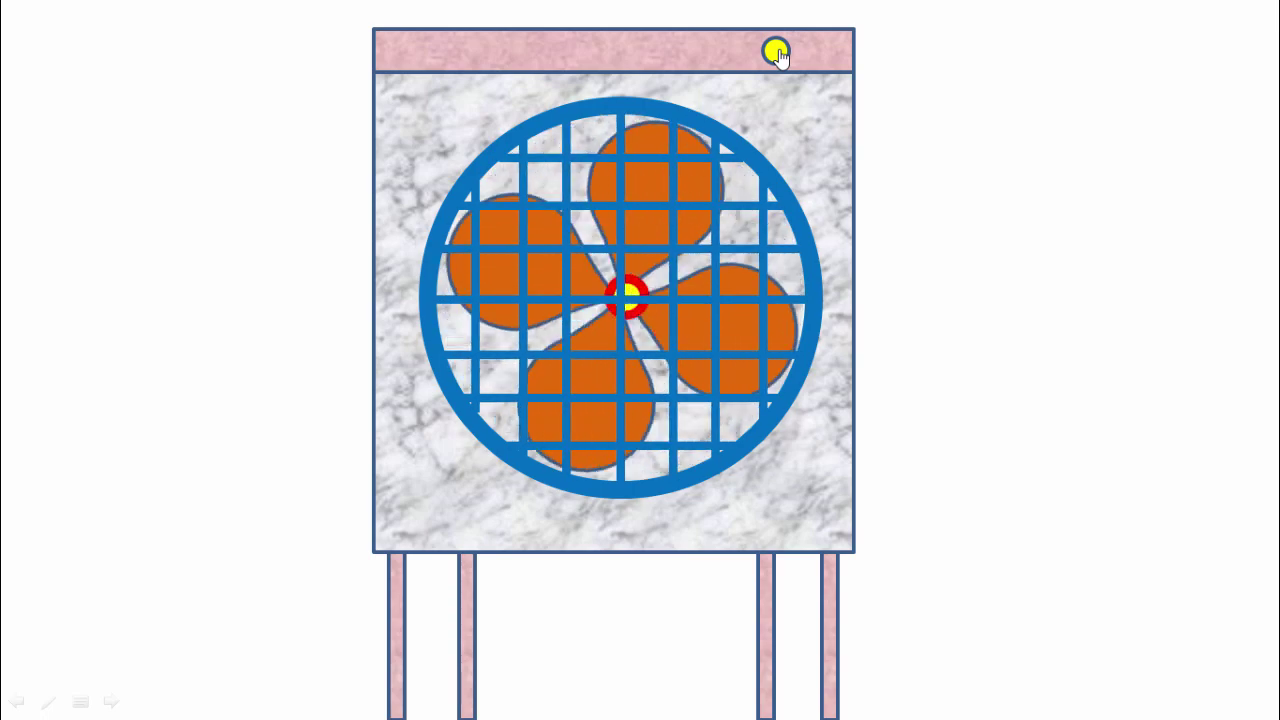
click(776, 52)
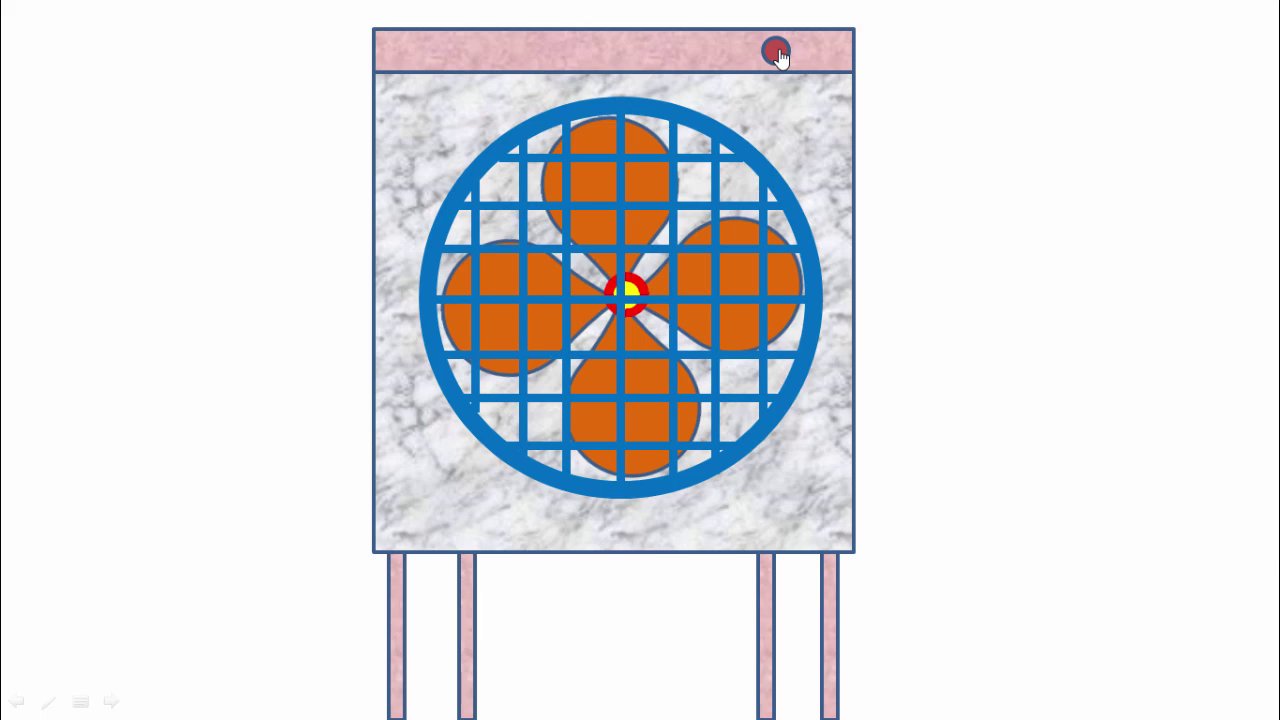
click(776, 52)
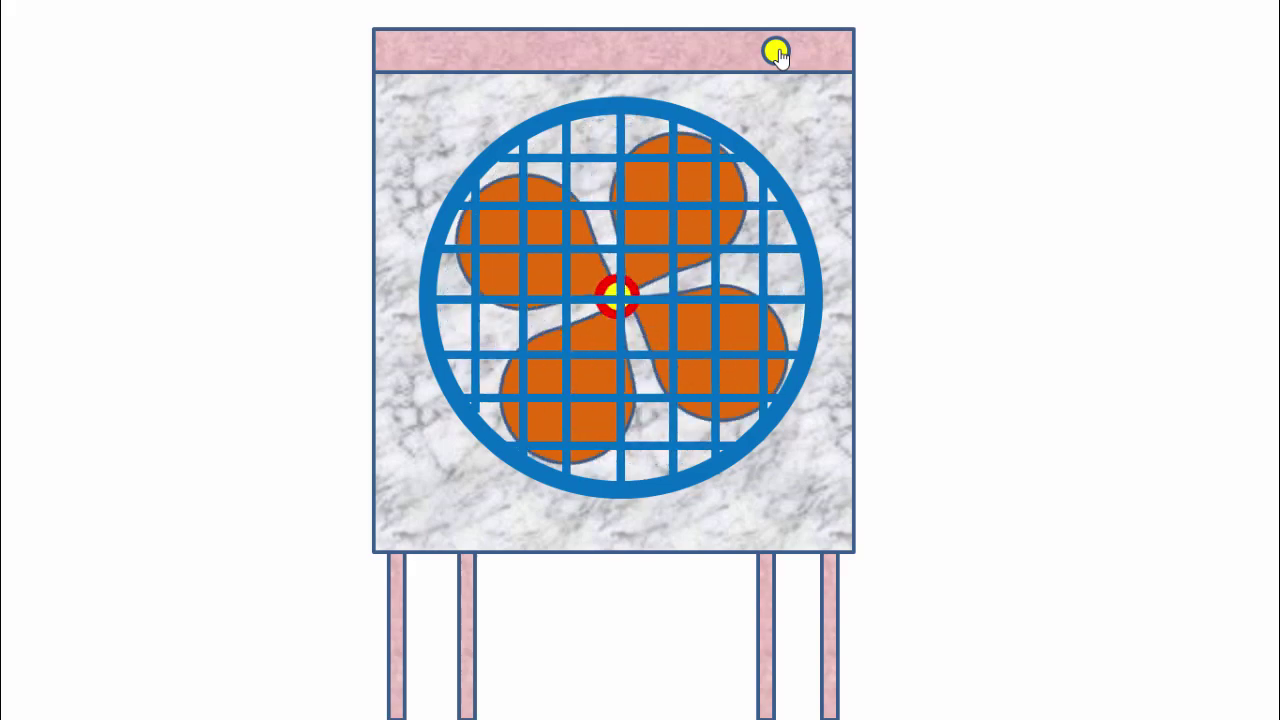